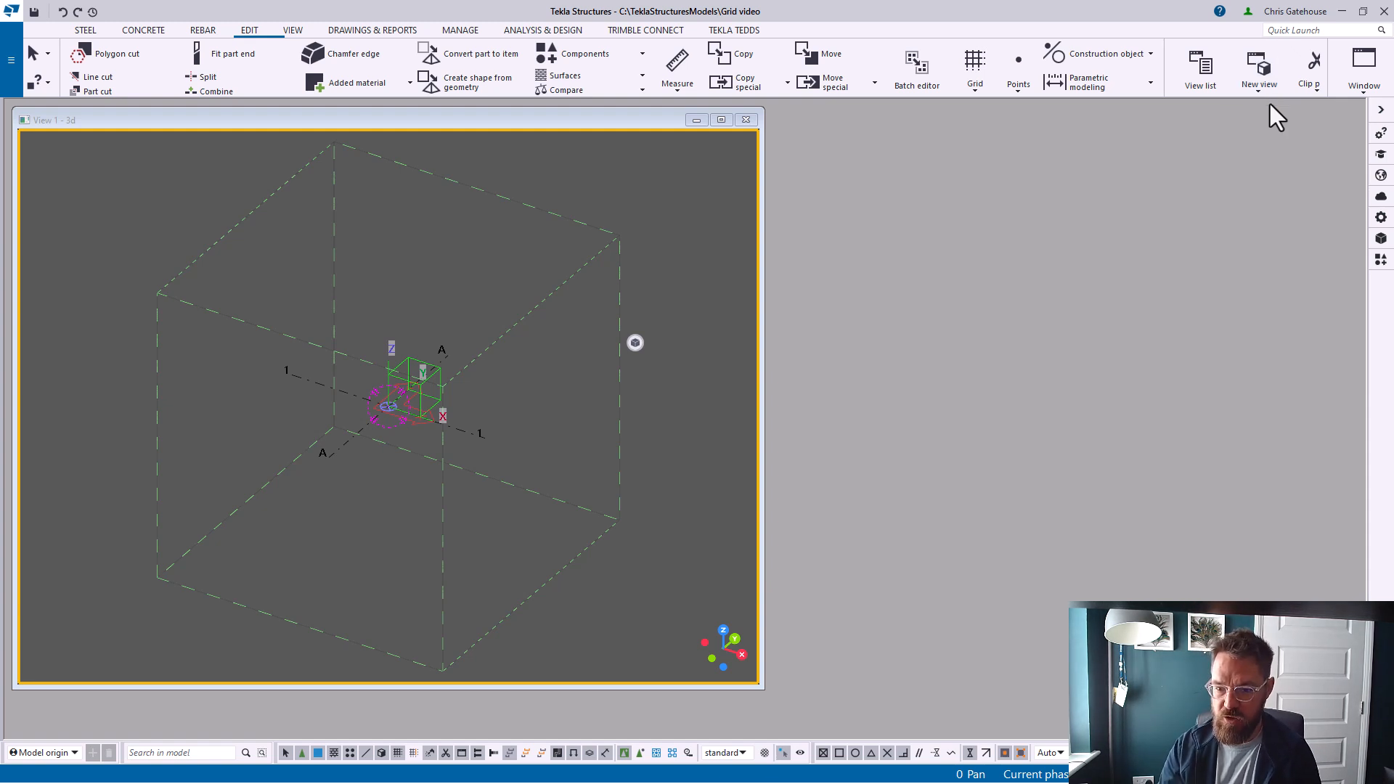
Insert Example drawing.pdf as a PDF reference model at scale 1:1, placing it at the grid origin intersection
click(598, 263)
key(ctrl+p)
key(ctrl+p)
key(ctrl+p)
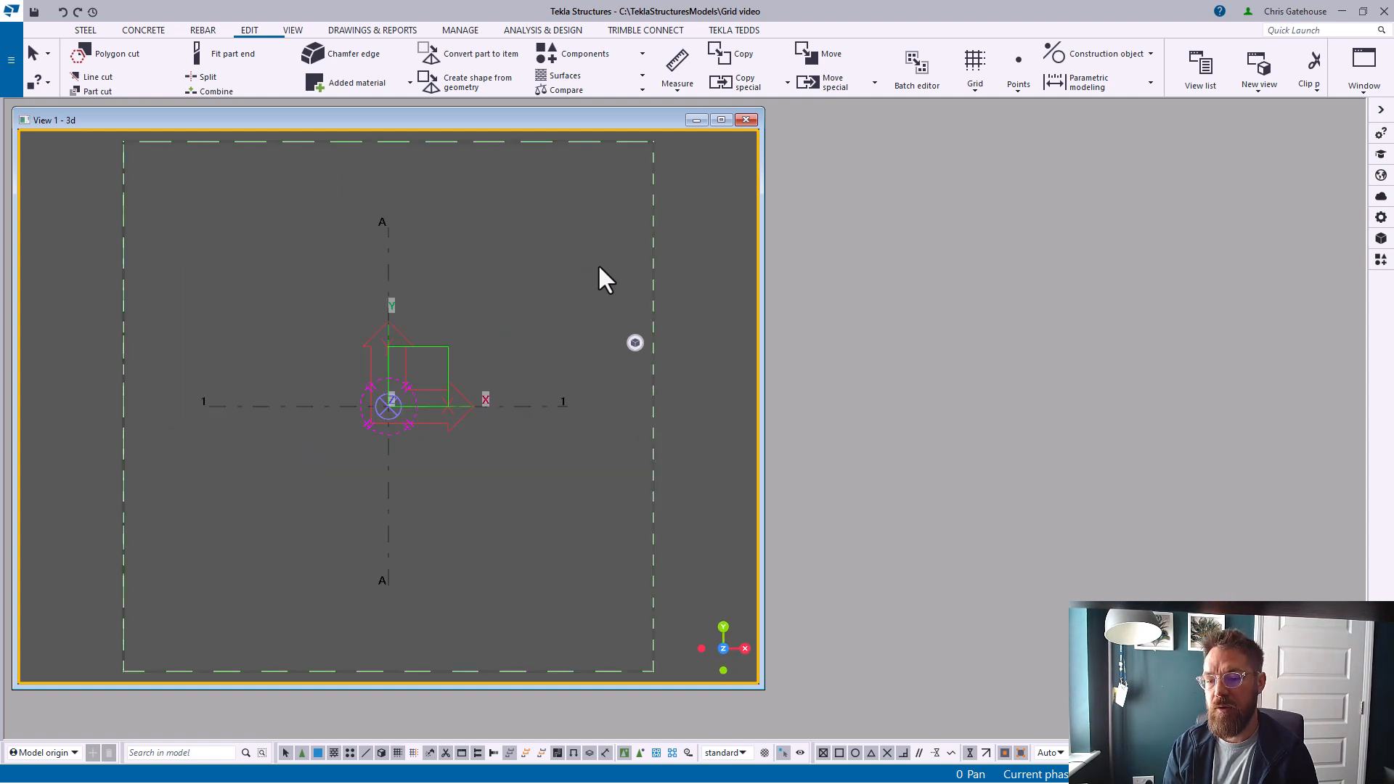
key(ctrl+p)
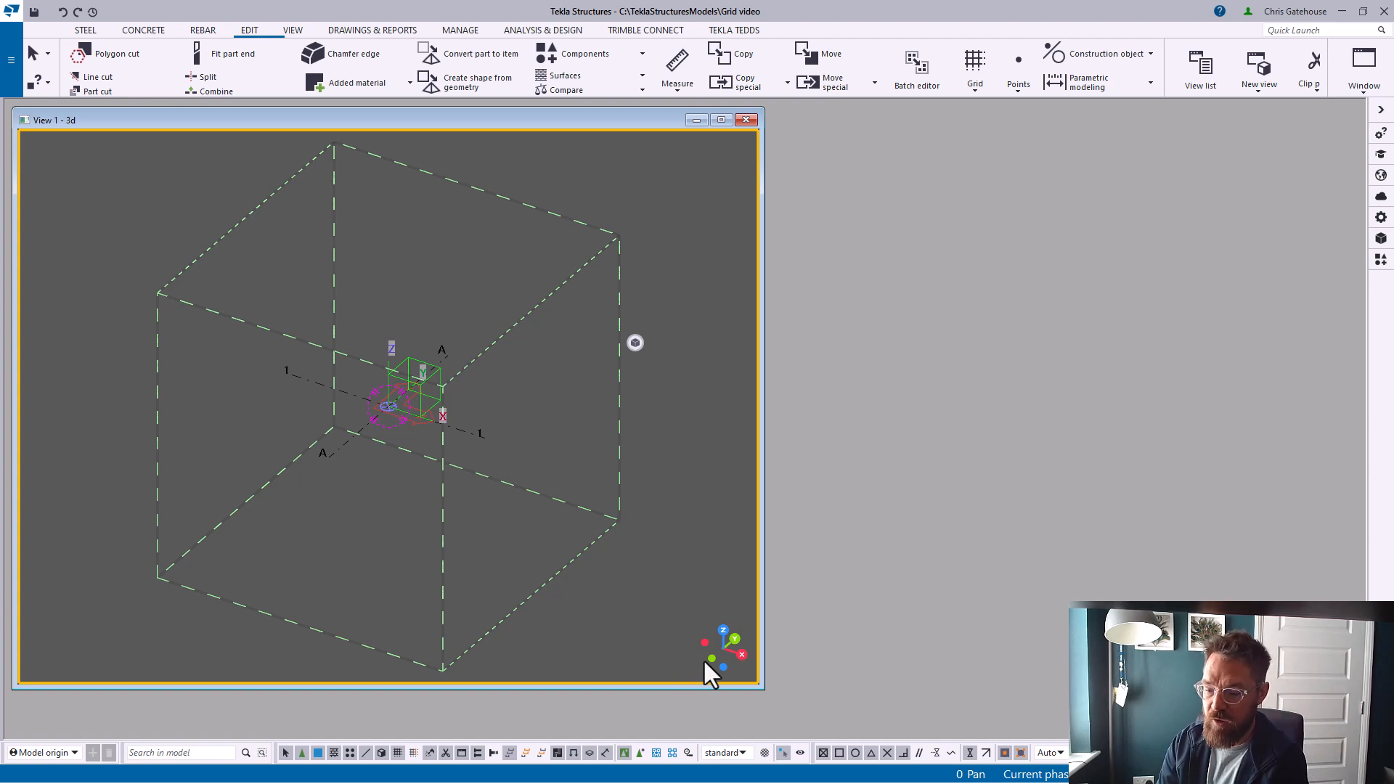
drag(747, 658, 742, 653)
click(746, 655)
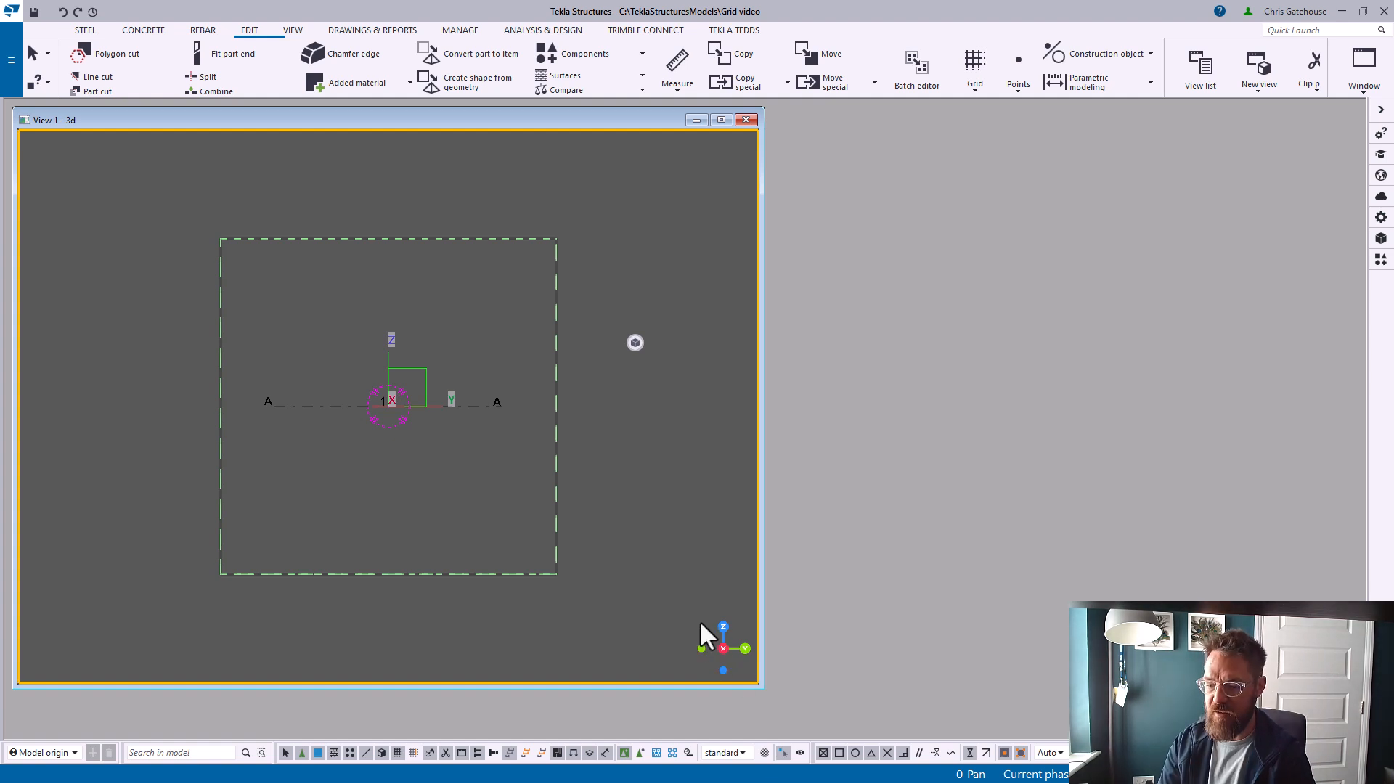
click(746, 650)
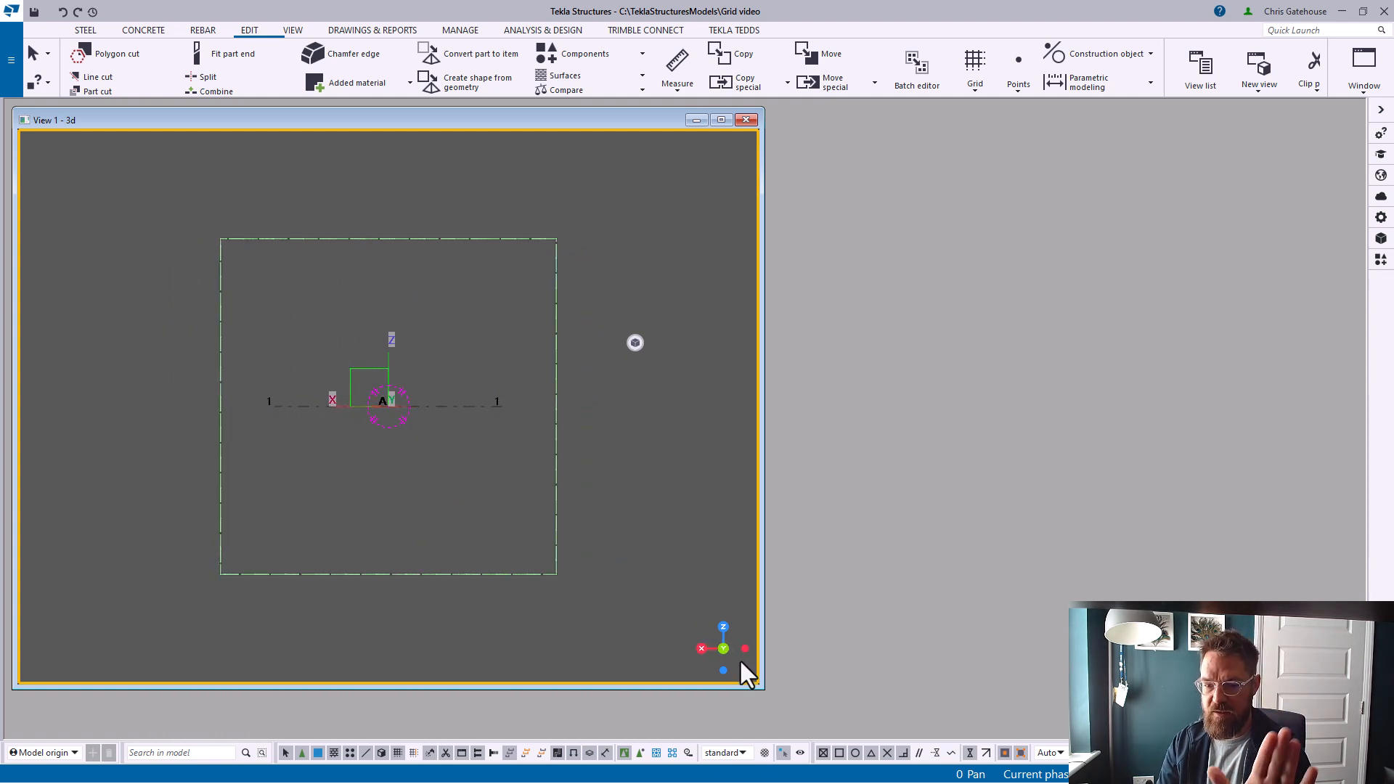
click(724, 629)
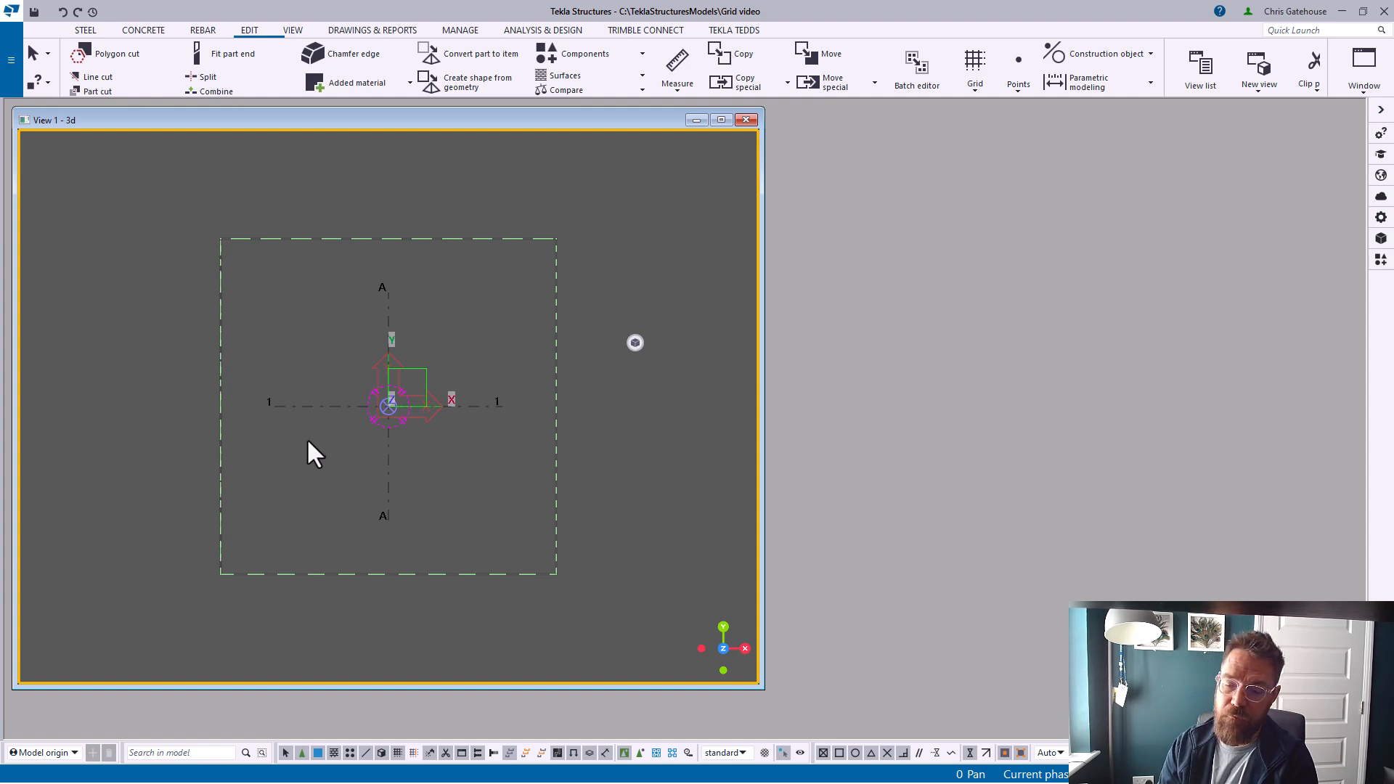
click(10, 59)
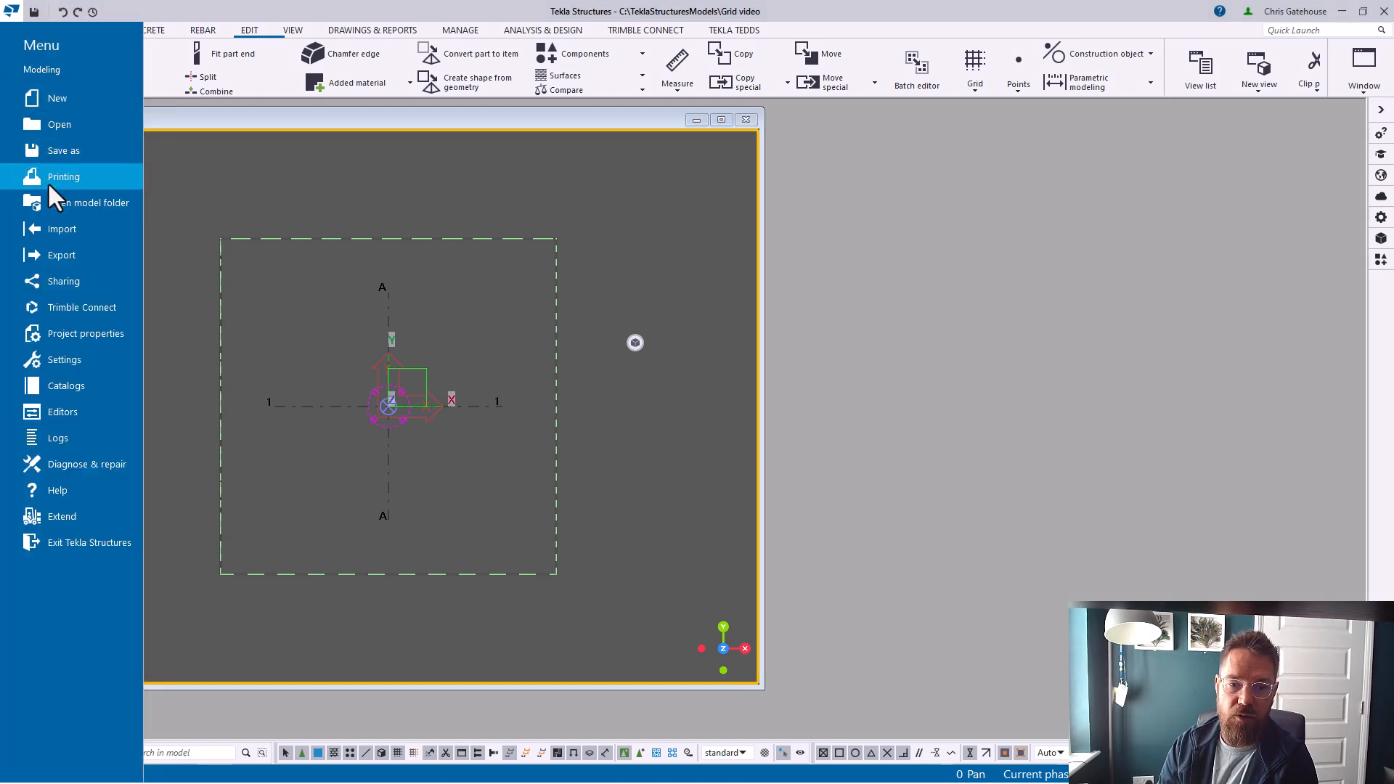
click(57, 231)
click(199, 114)
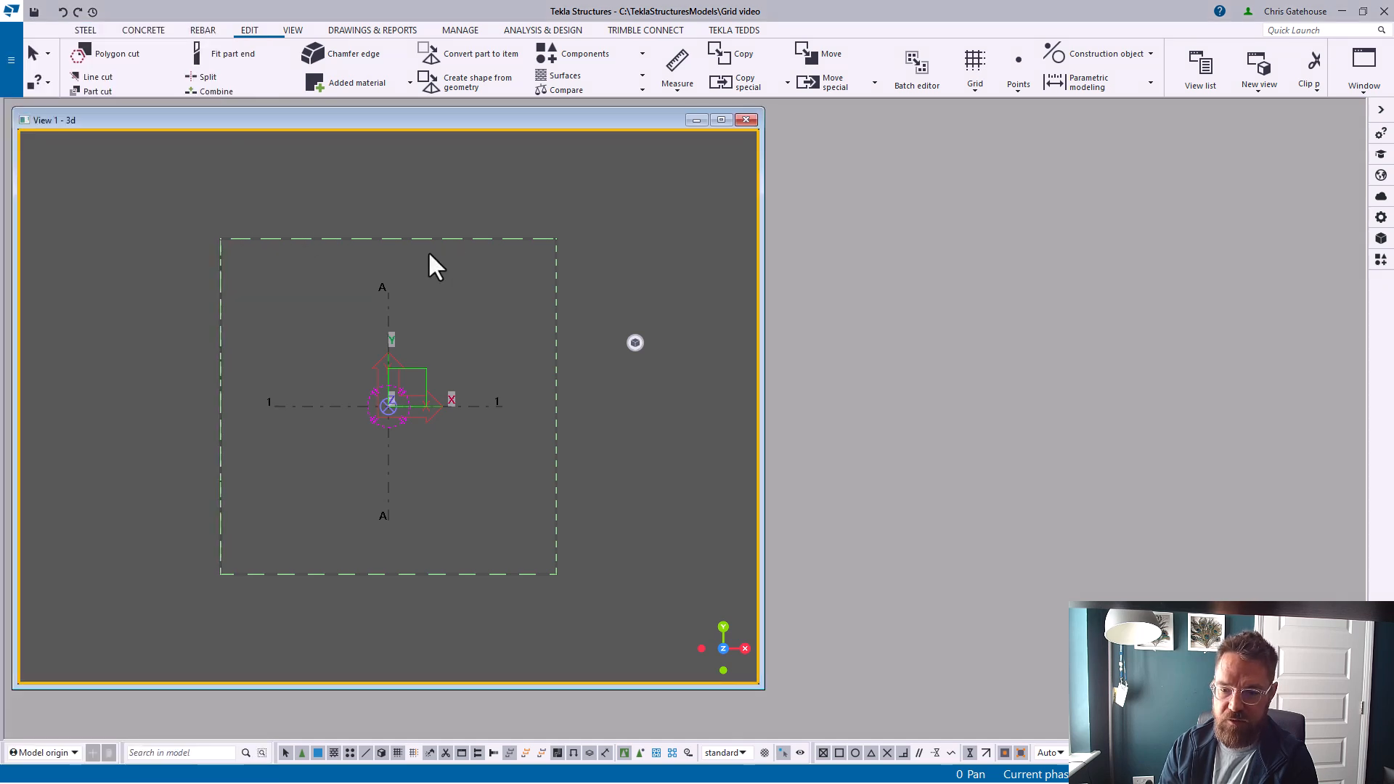
click(531, 172)
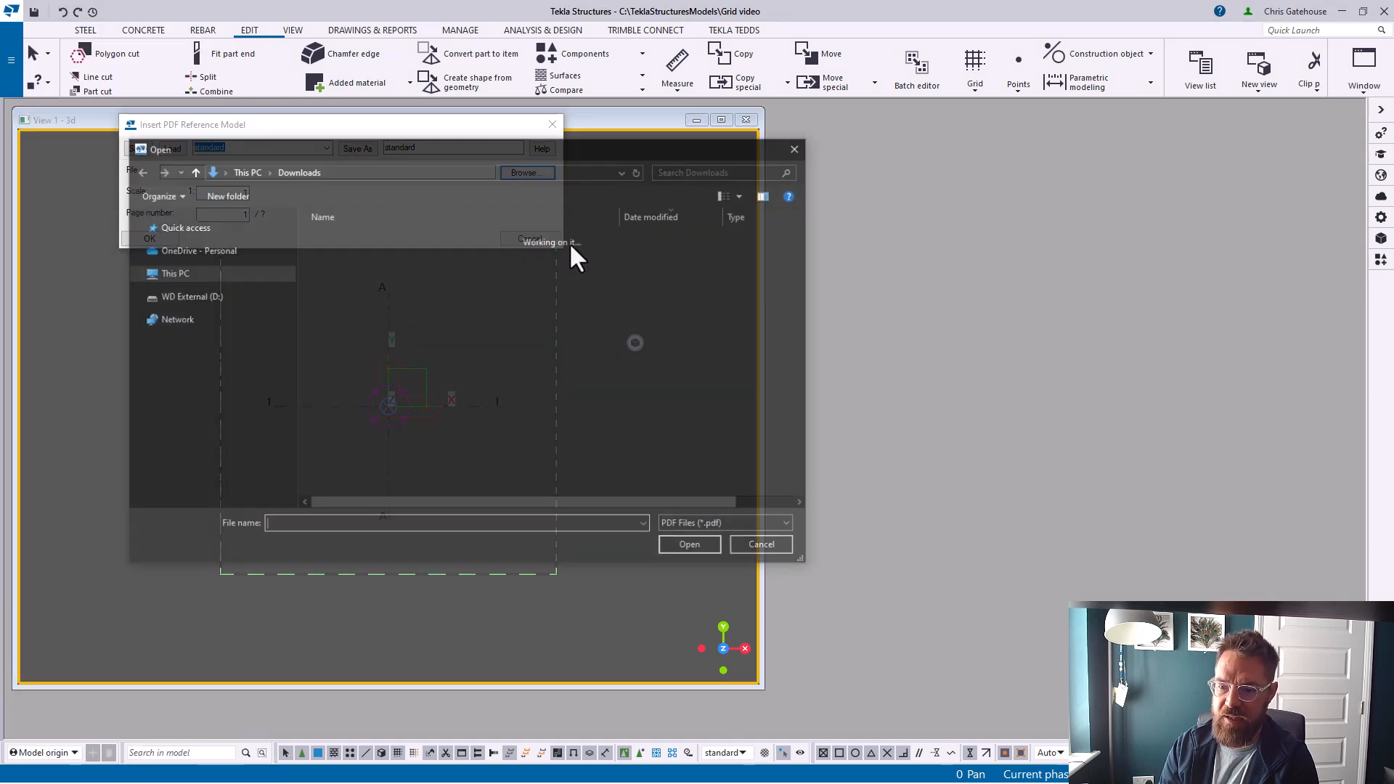
double_click(420, 261)
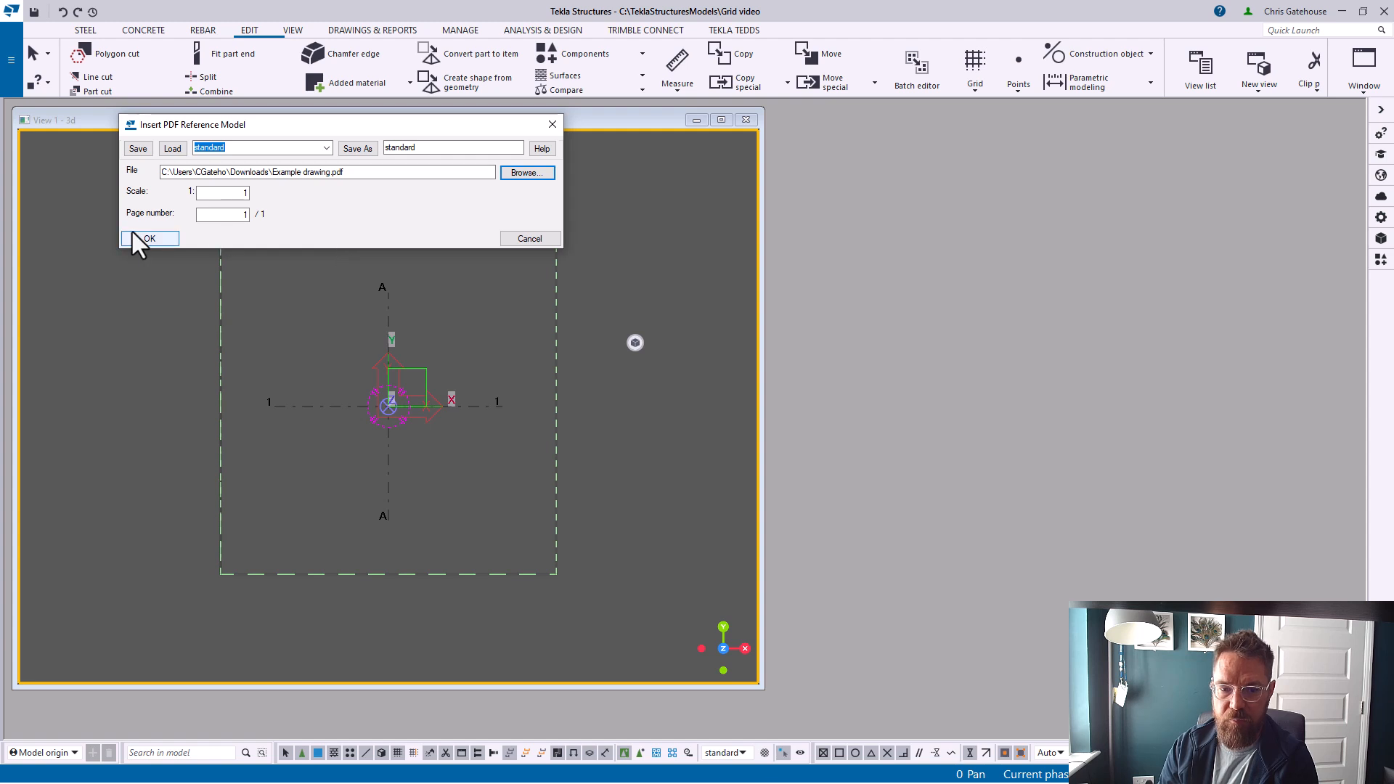
click(135, 238)
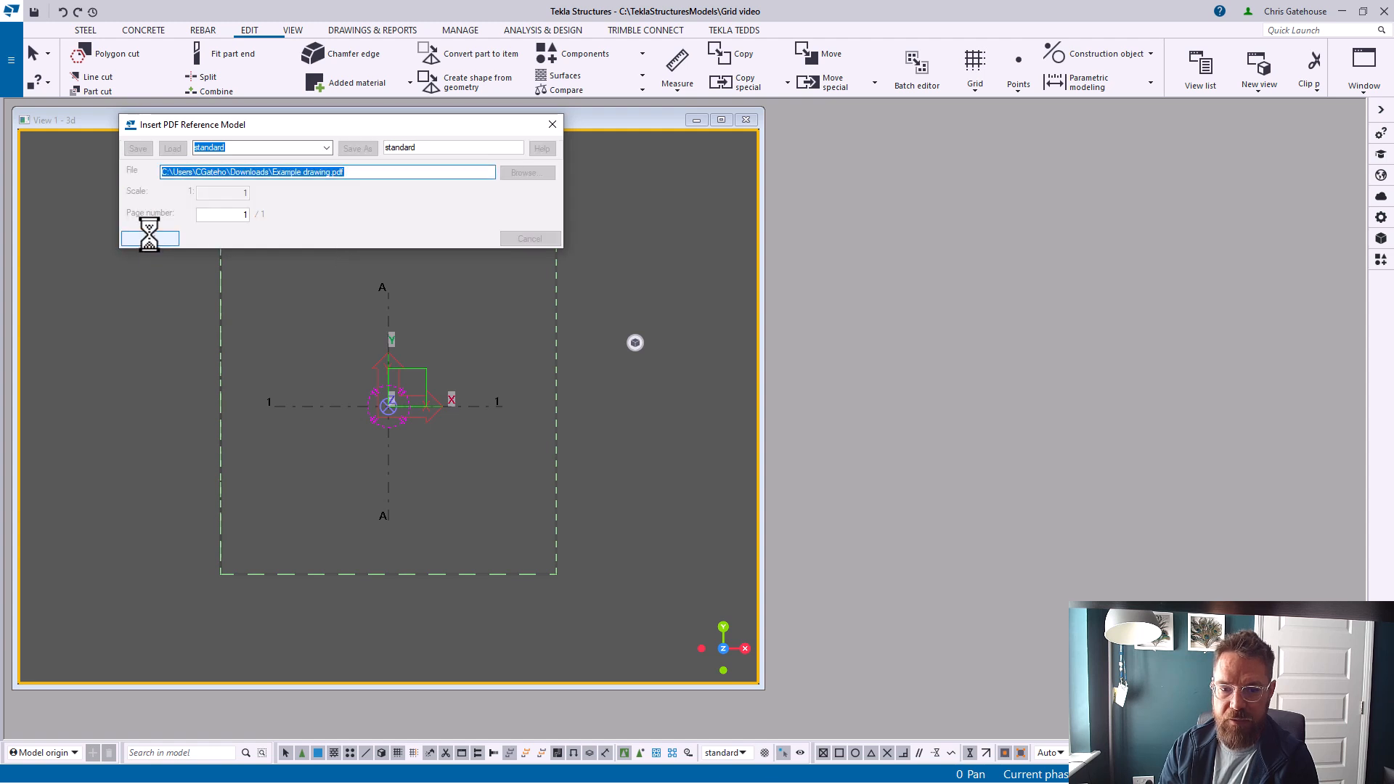
click(388, 405)
Measure the distance between gridlines F and G on the reference drawing
scroll(392, 404, up, 10)
scroll(389, 346, up, 4)
click(679, 94)
click(686, 139)
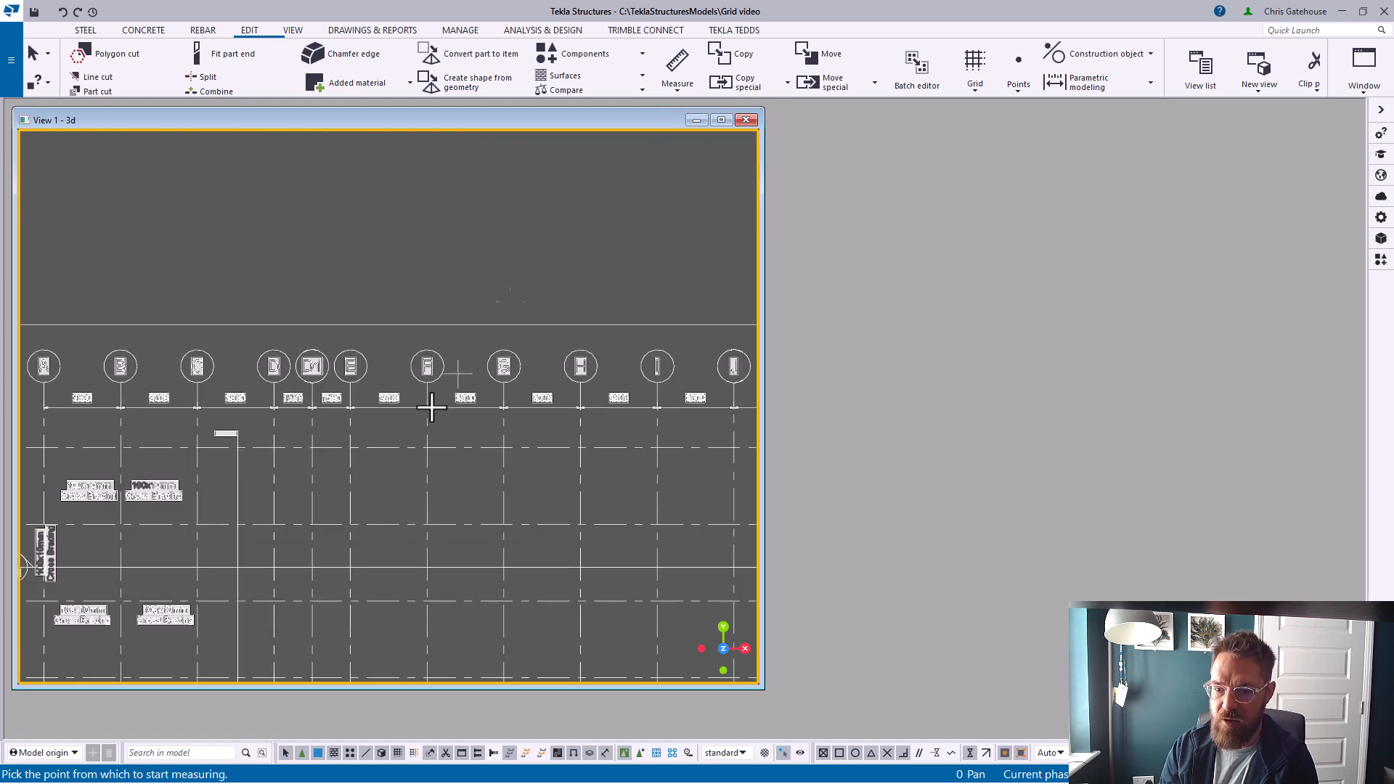
scroll(427, 398, up, 2)
click(427, 398)
click(541, 398)
click(499, 308)
right_click(530, 247)
click(539, 255)
scroll(501, 273, up, 2)
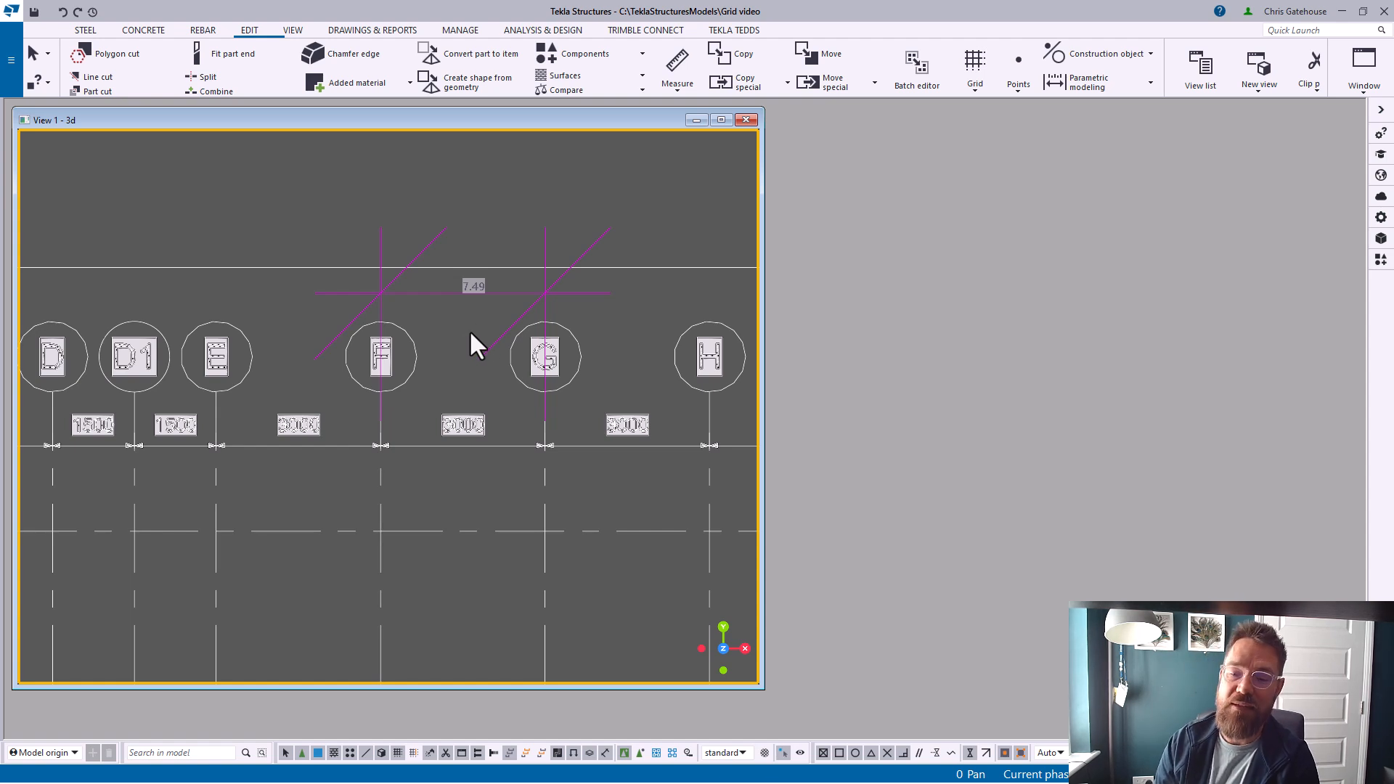
scroll(509, 421, up, 3)
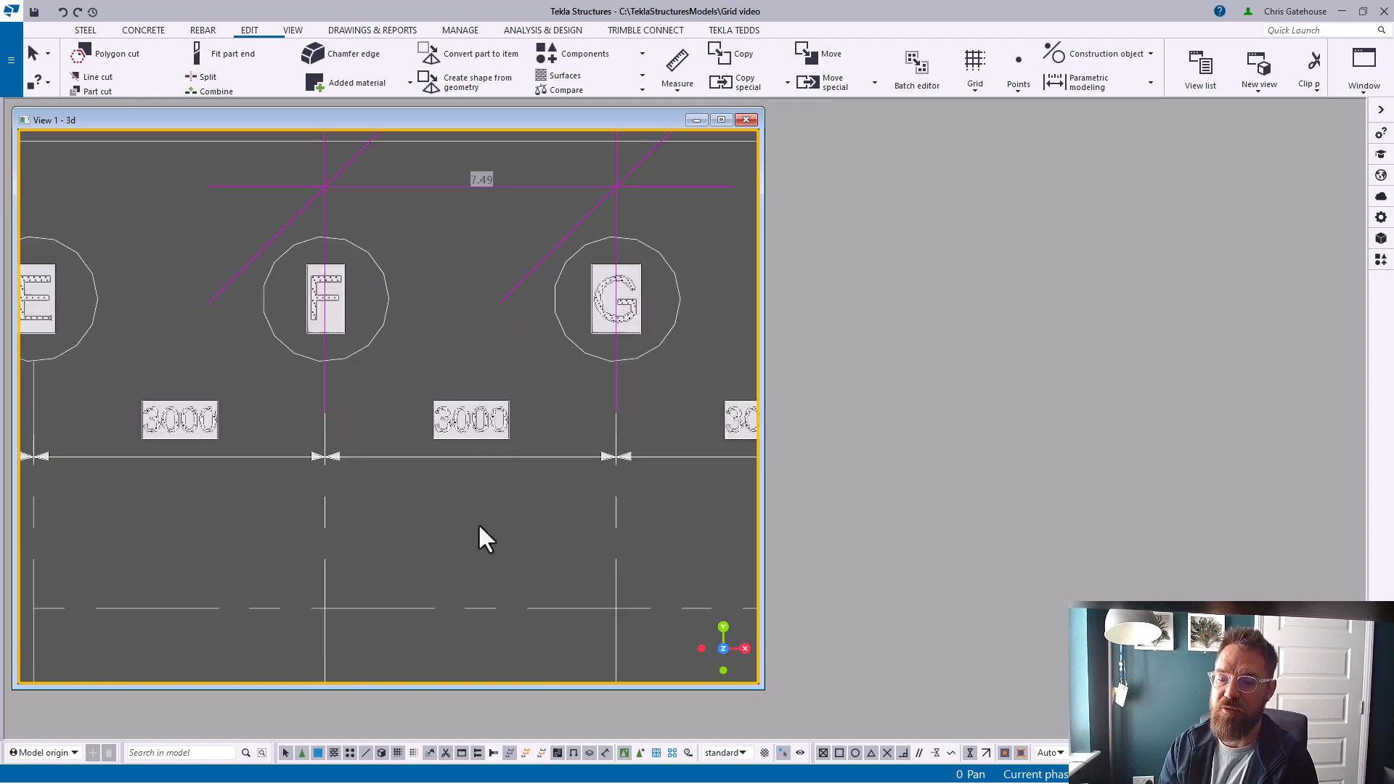
scroll(392, 523, down, 3)
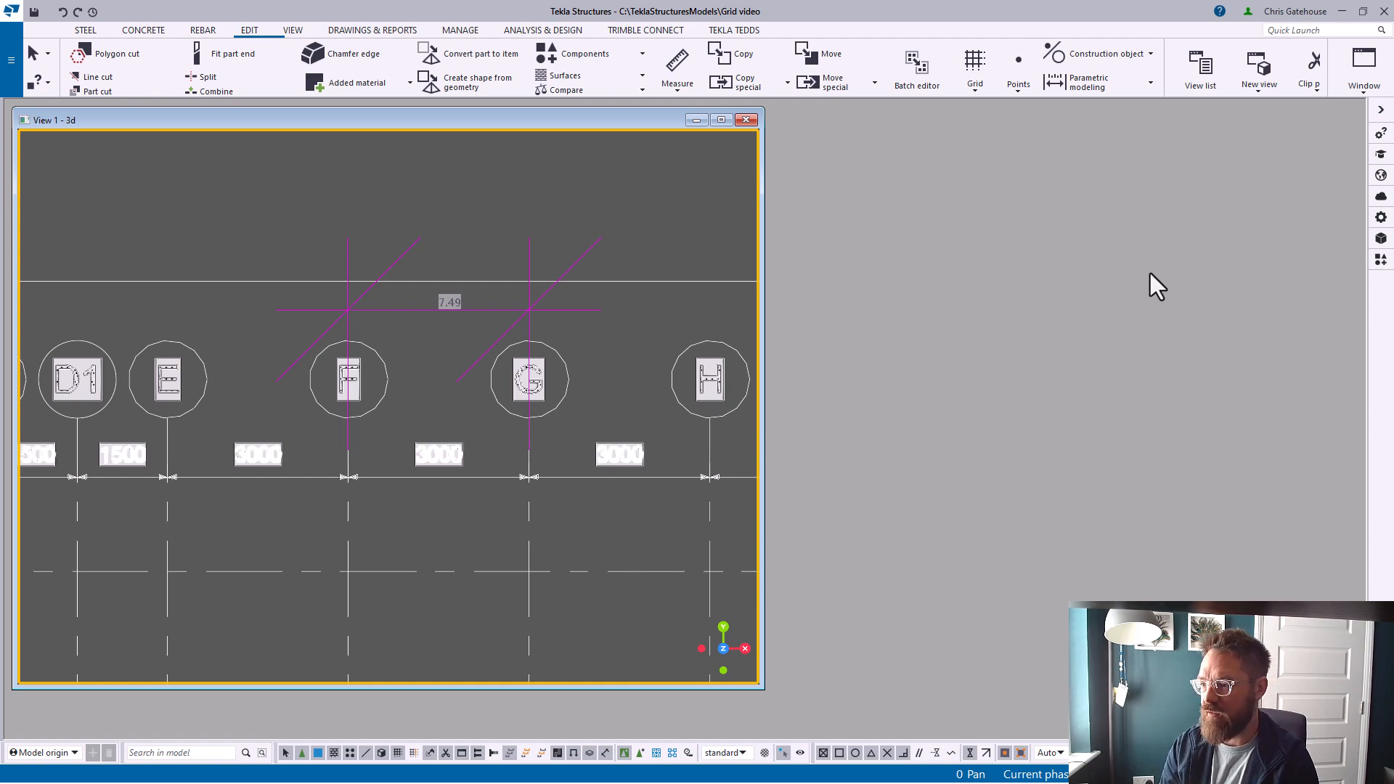
Scale the reference model with ReferenceModelScale, picking gridlines F and G and setting the actual length to 3000
click(1382, 260)
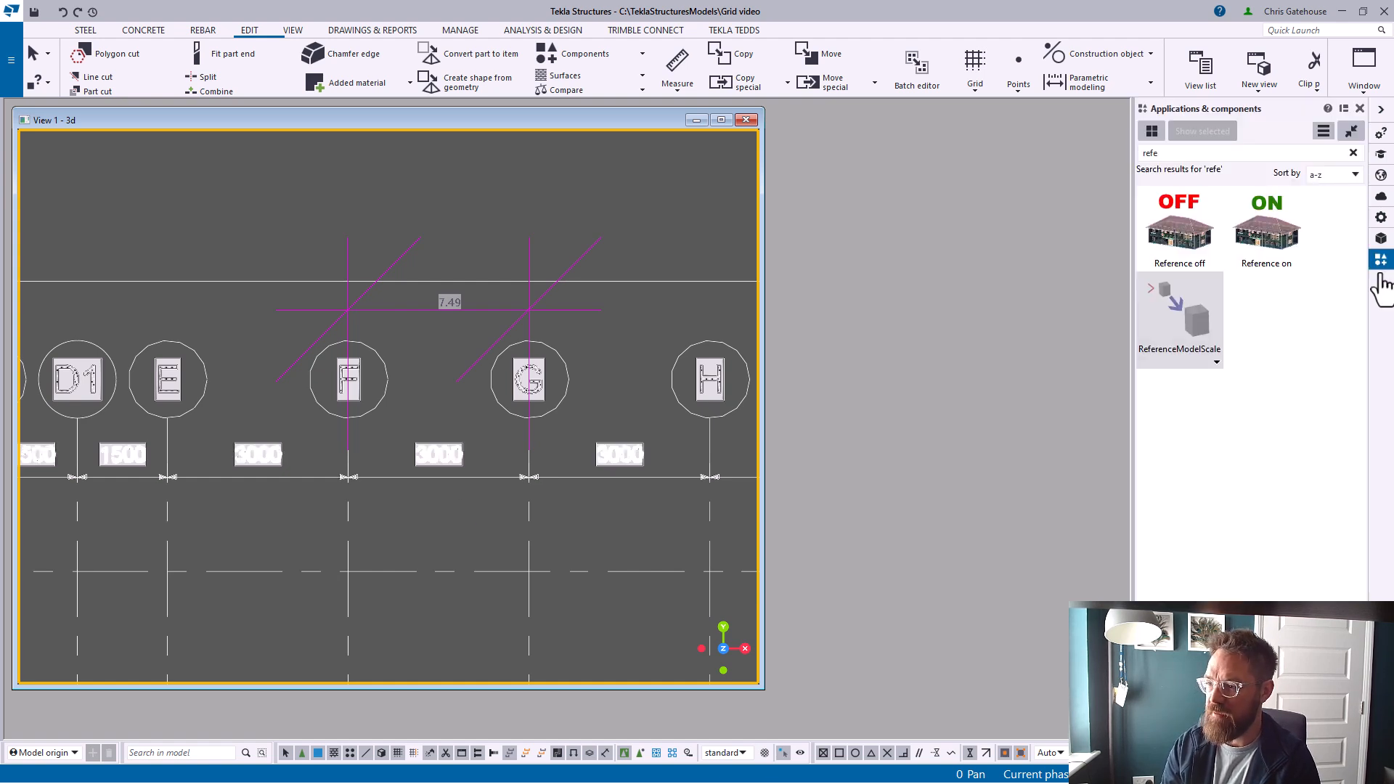
click(1178, 324)
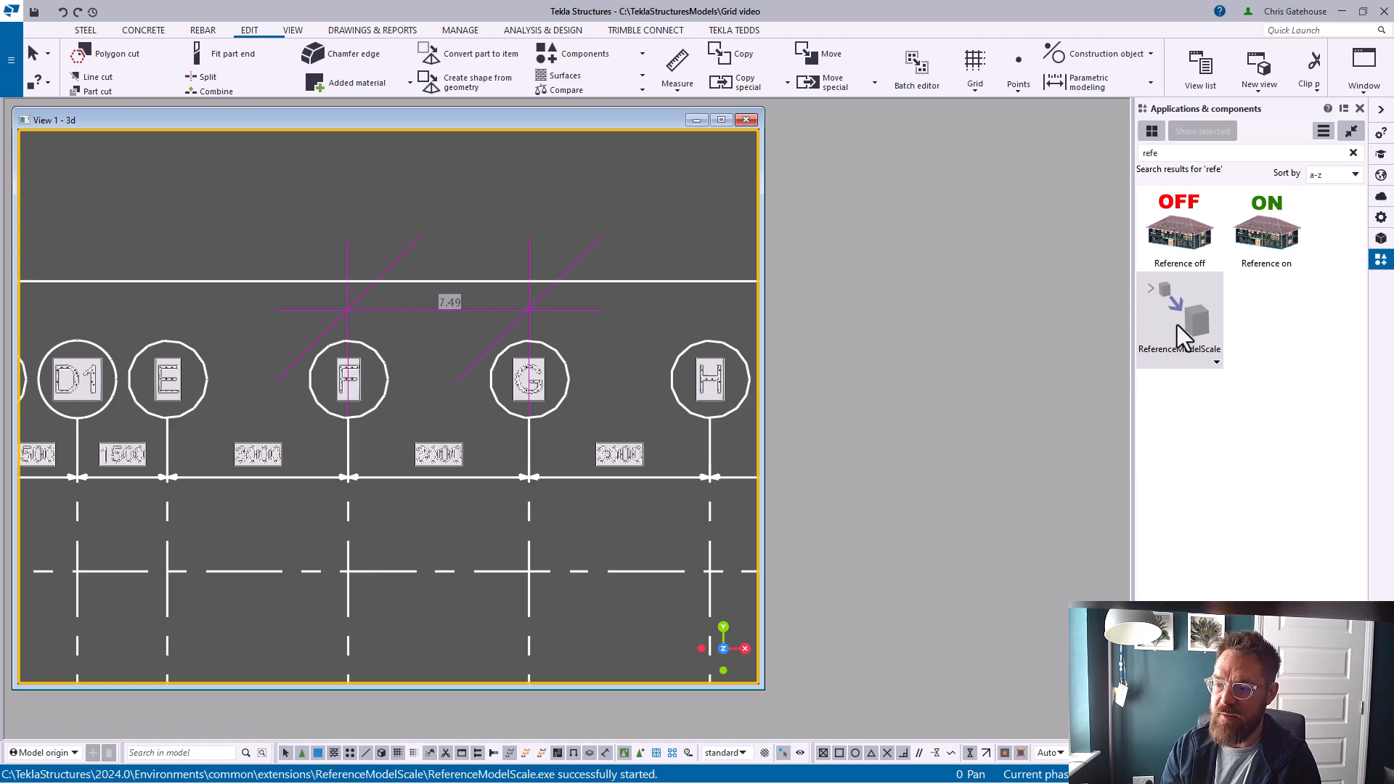
click(500, 406)
scroll(357, 486, up, 5)
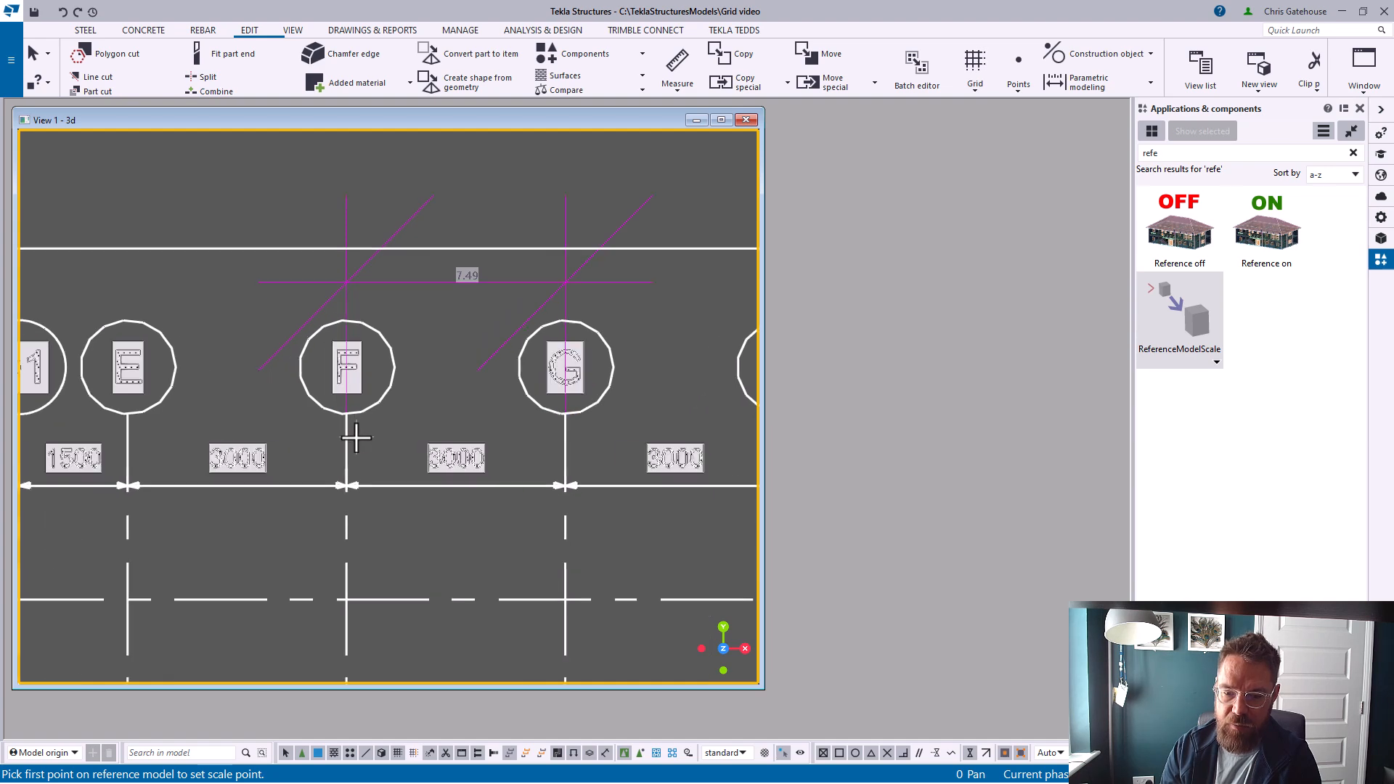
click(330, 483)
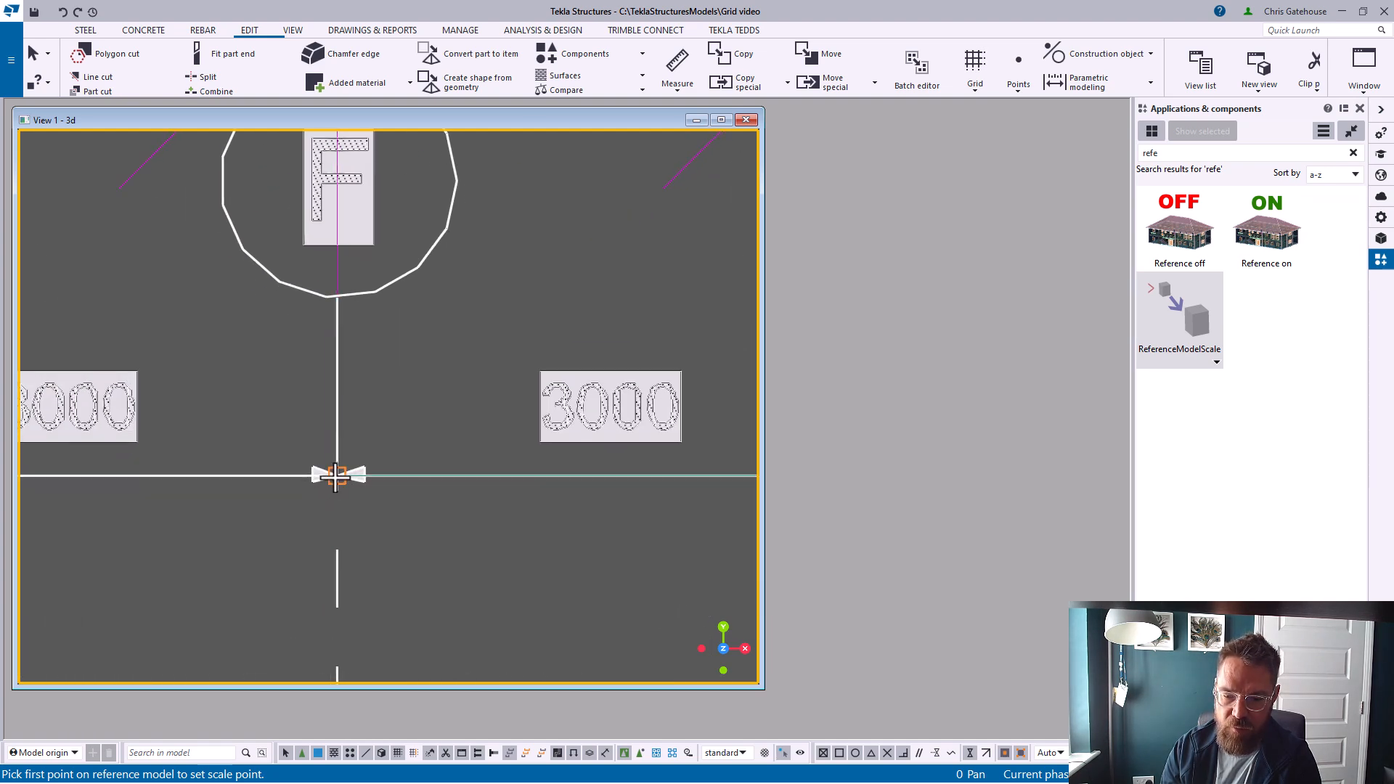
scroll(334, 481, down, 3)
click(540, 478)
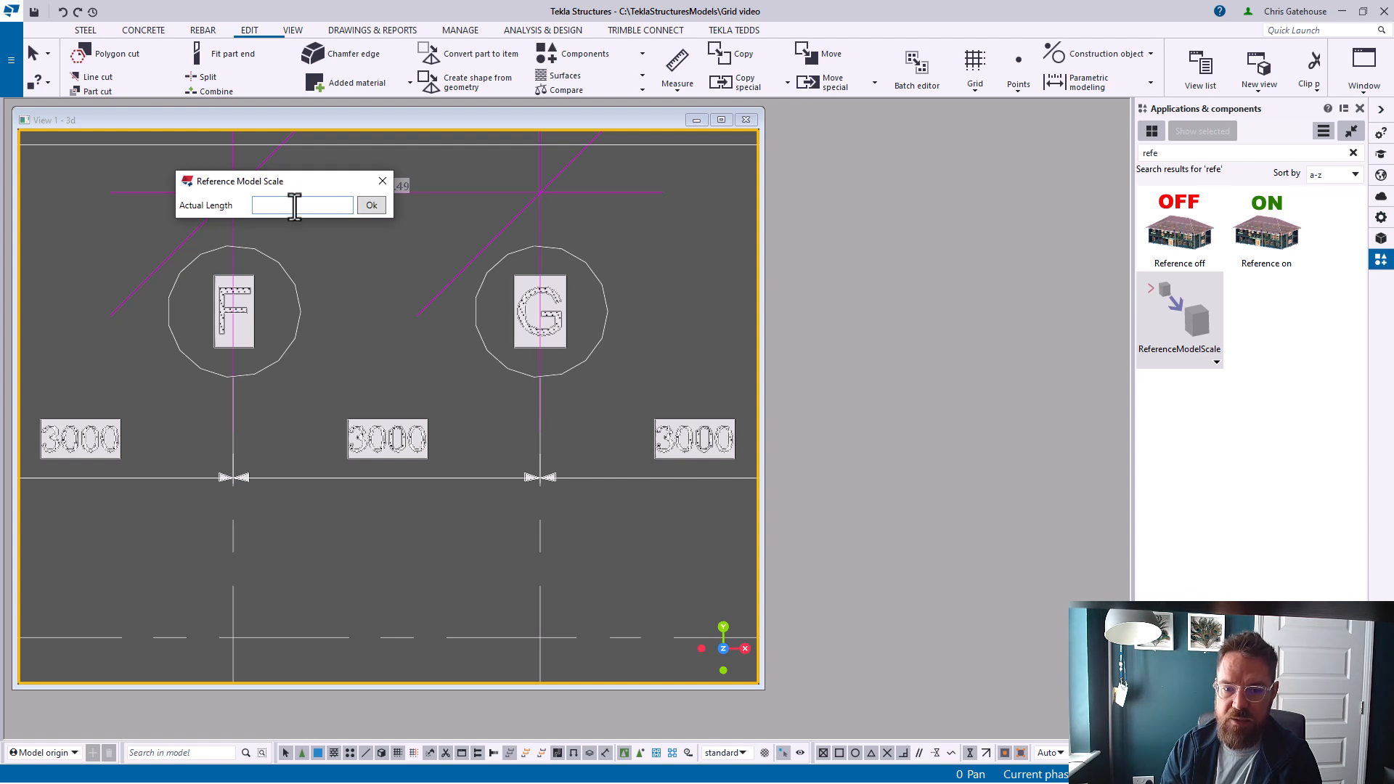
text(3000)
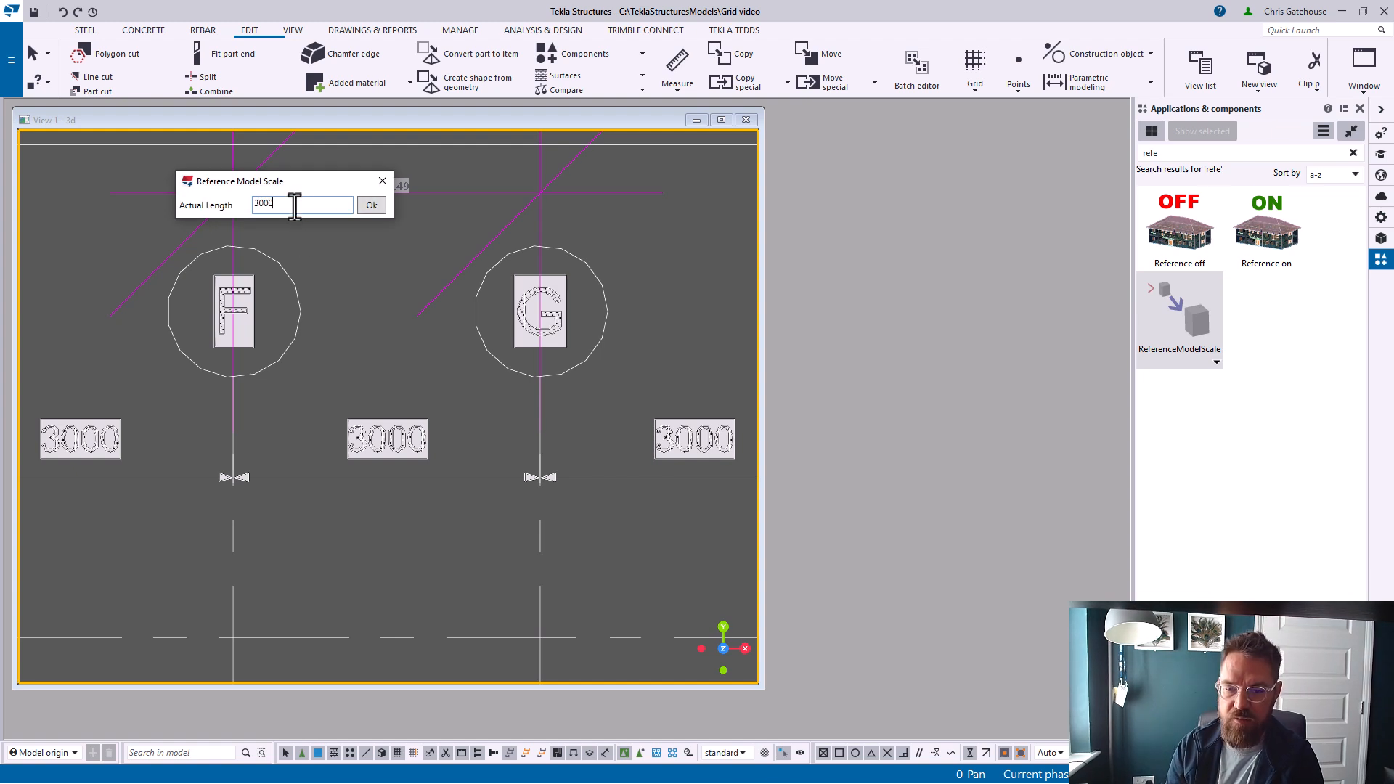
key(Return)
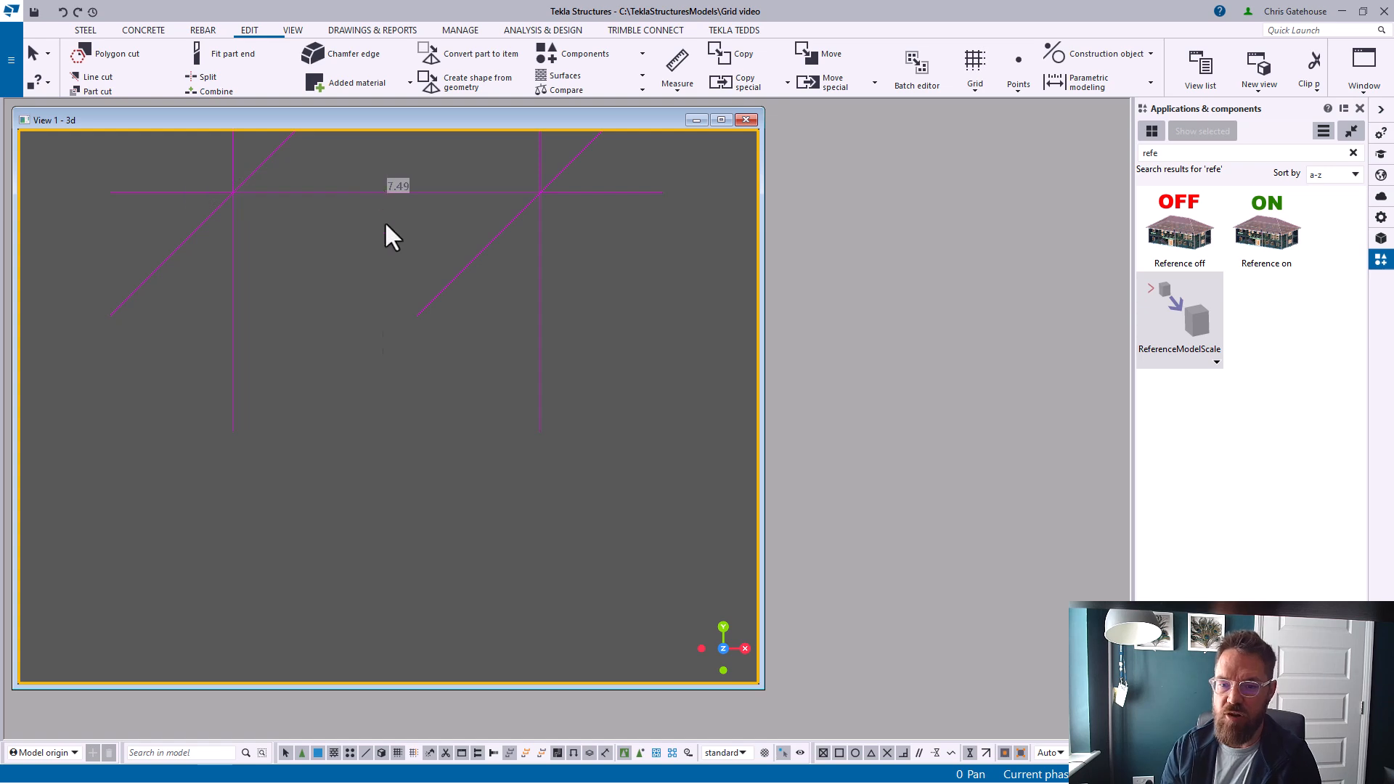
Measure the distance between gridlines I and J on the rescaled drawing
right_click(593, 388)
click(624, 454)
scroll(501, 458, up, 5)
scroll(488, 492, up, 8)
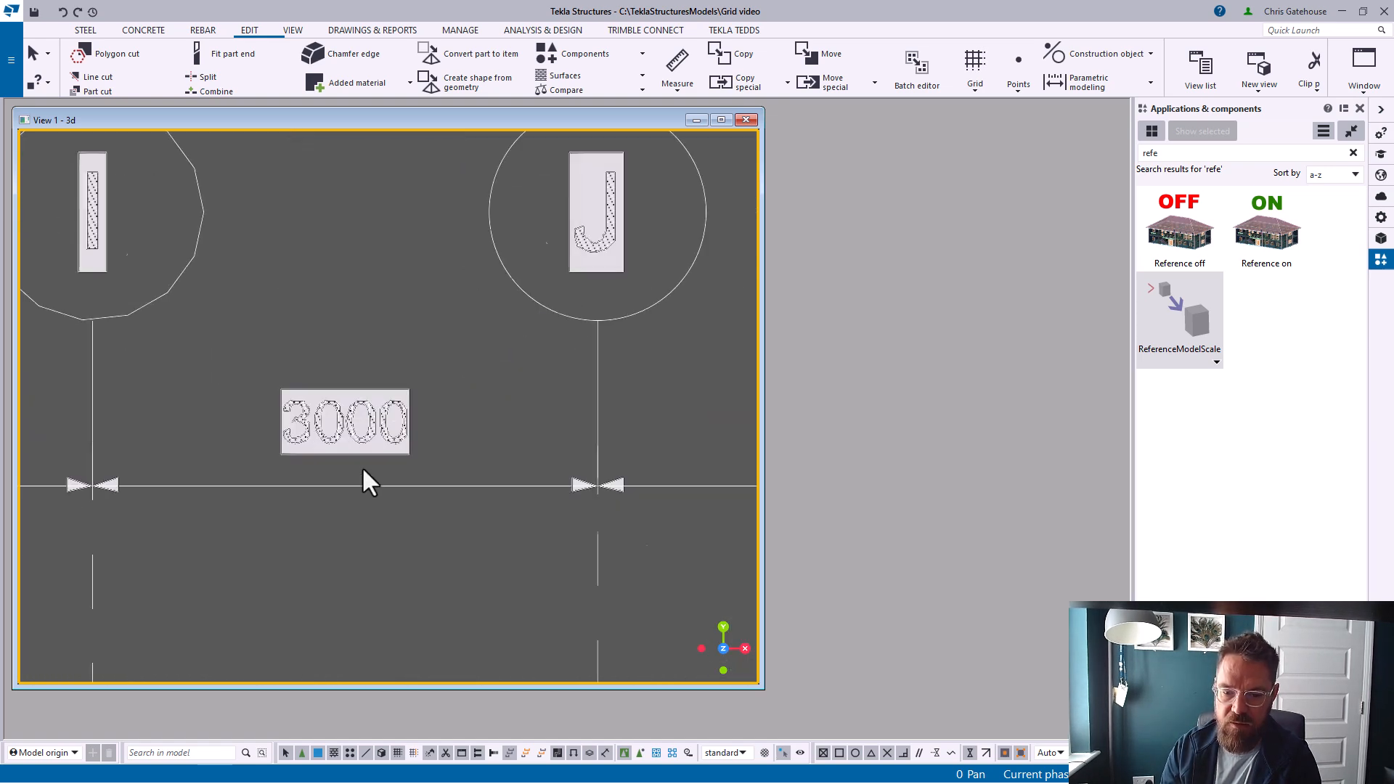
click(669, 95)
click(668, 115)
click(668, 94)
click(666, 136)
click(36, 376)
click(645, 372)
click(585, 345)
right_click(338, 248)
click(363, 259)
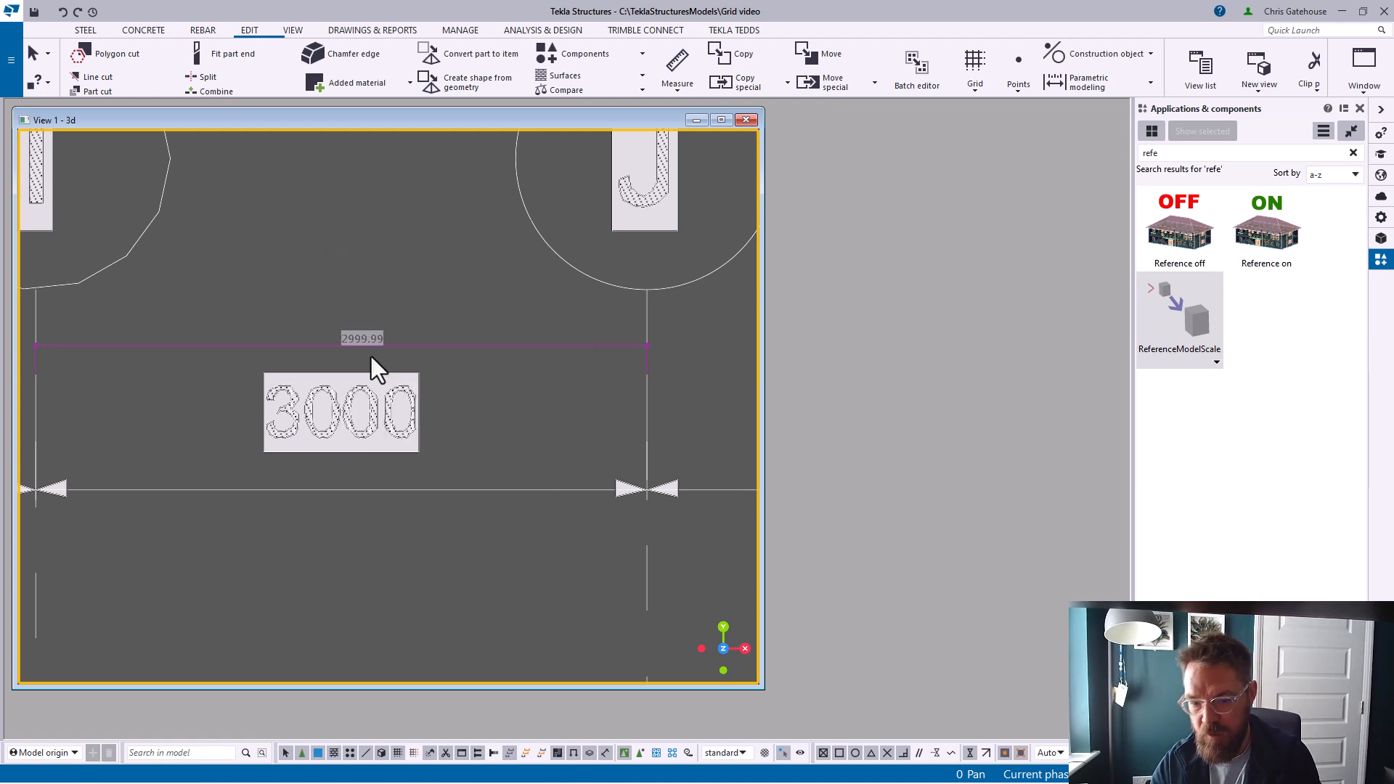
Maximize the view and examine the whole scaled reference drawing
double_click(613, 124)
scroll(209, 336, down, 8)
right_click(370, 202)
click(387, 266)
scroll(520, 427, up, 5)
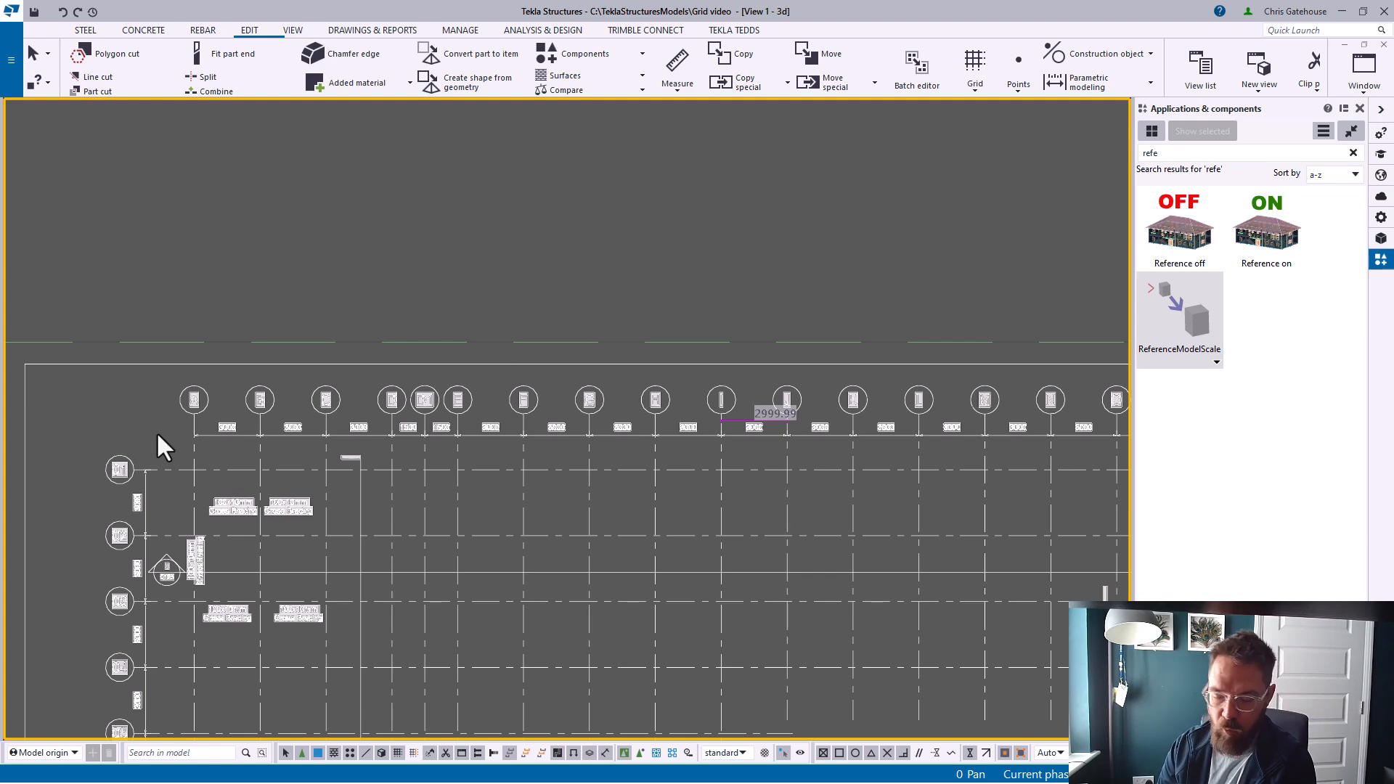
middle_drag(927, 473, 719, 386)
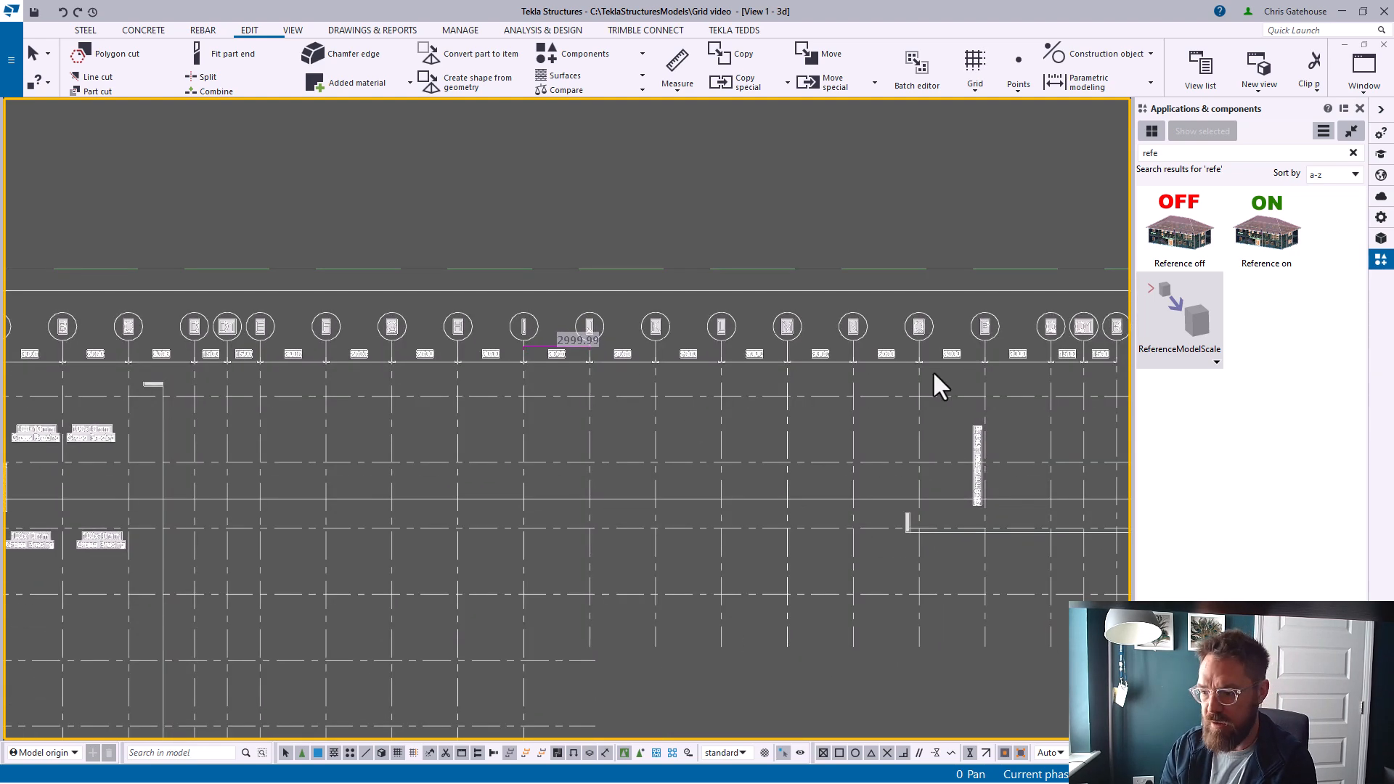
scroll(573, 203, down, 7)
middle_drag(304, 500, 433, 199)
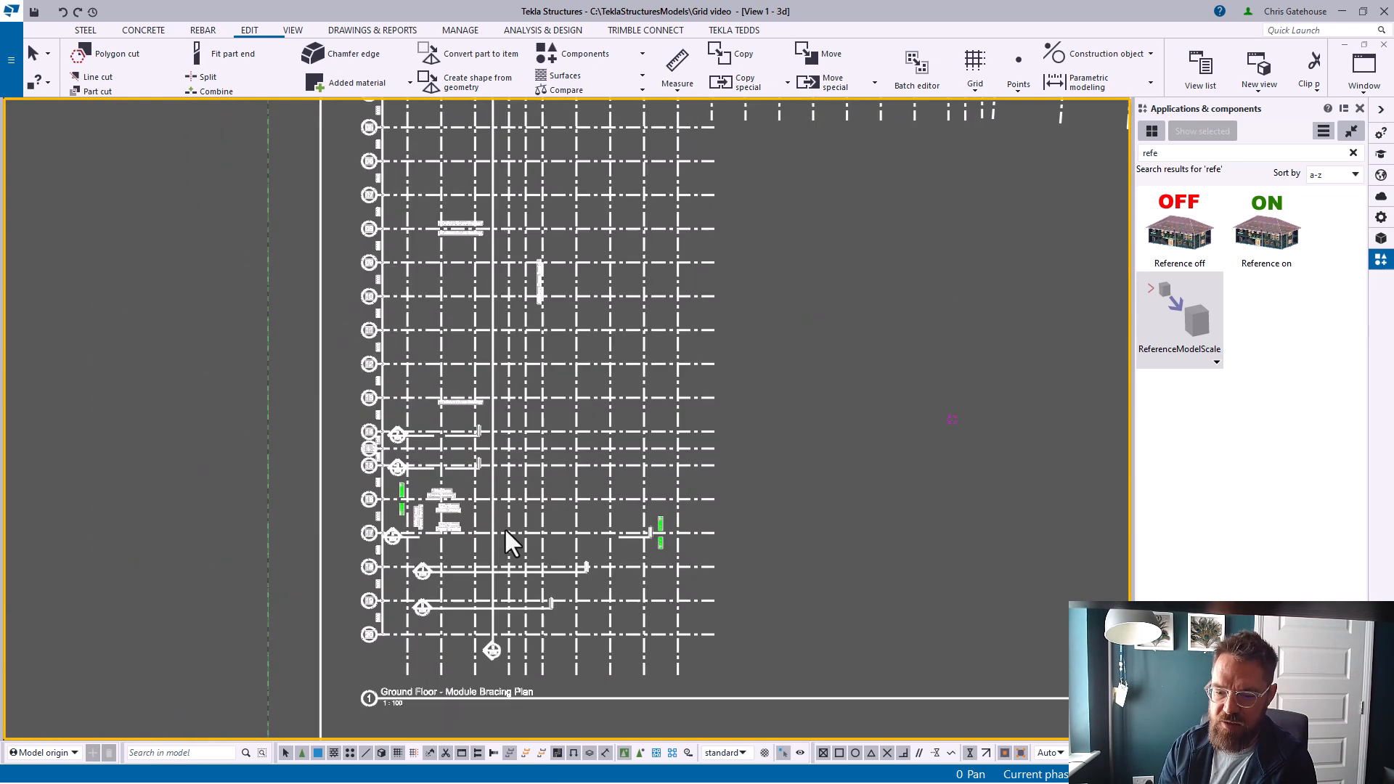
scroll(451, 649, down, 1)
scroll(451, 649, down, 1)
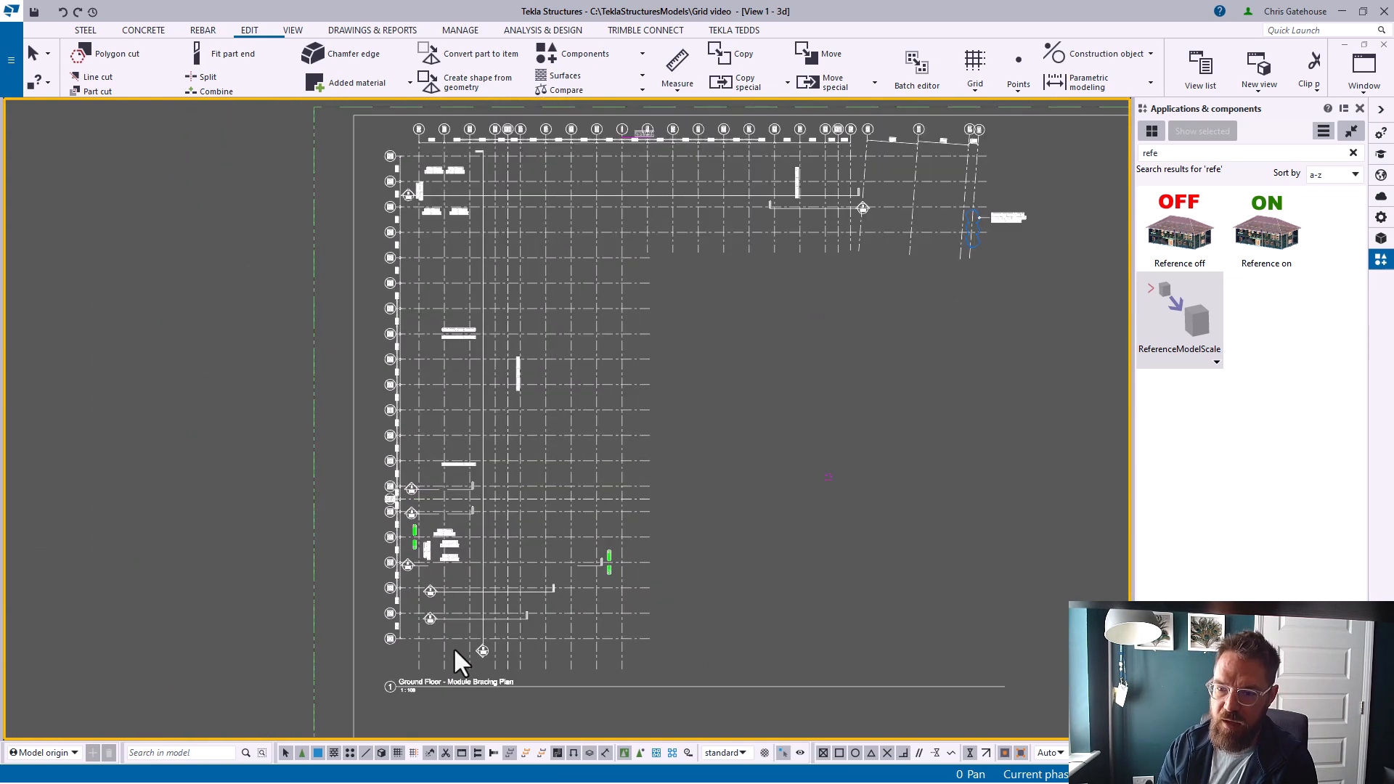
scroll(801, 421, up, 3)
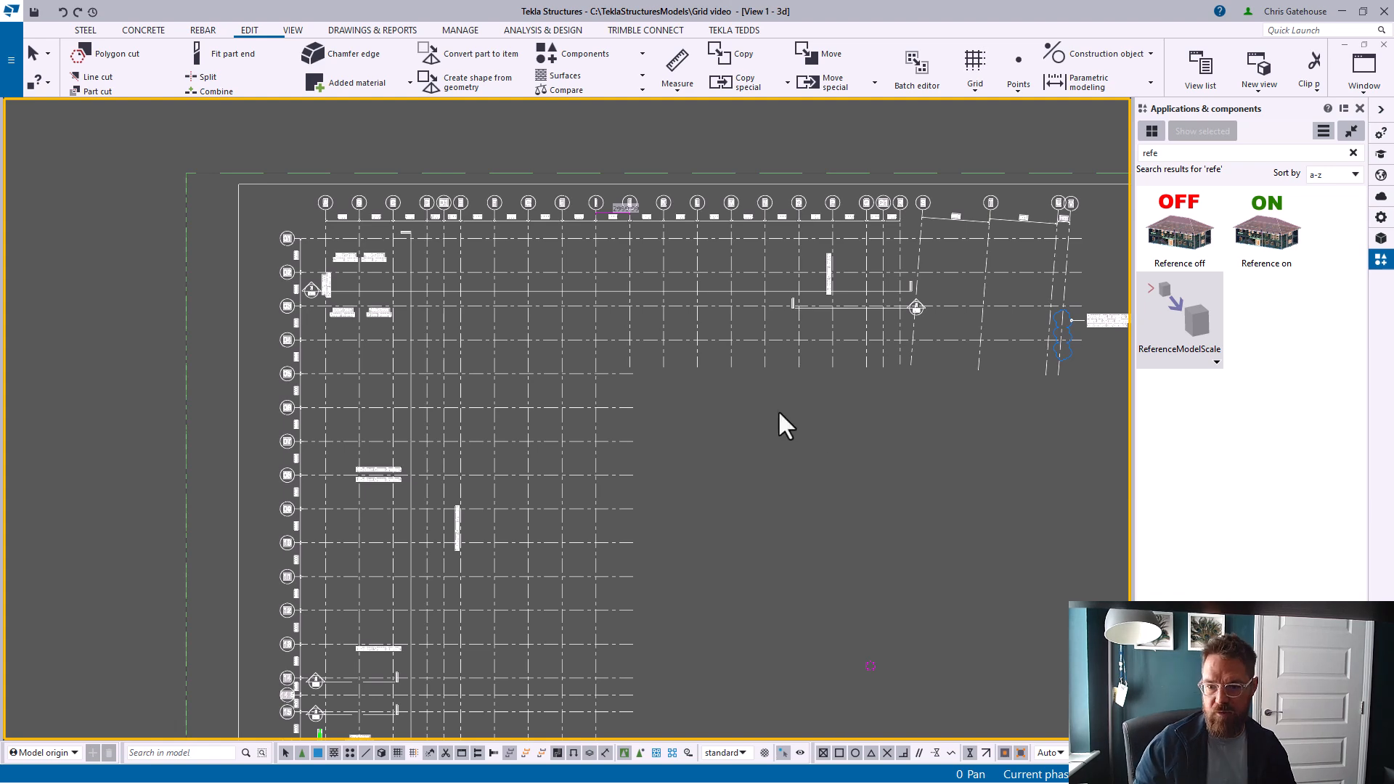
scroll(795, 376, down, 2)
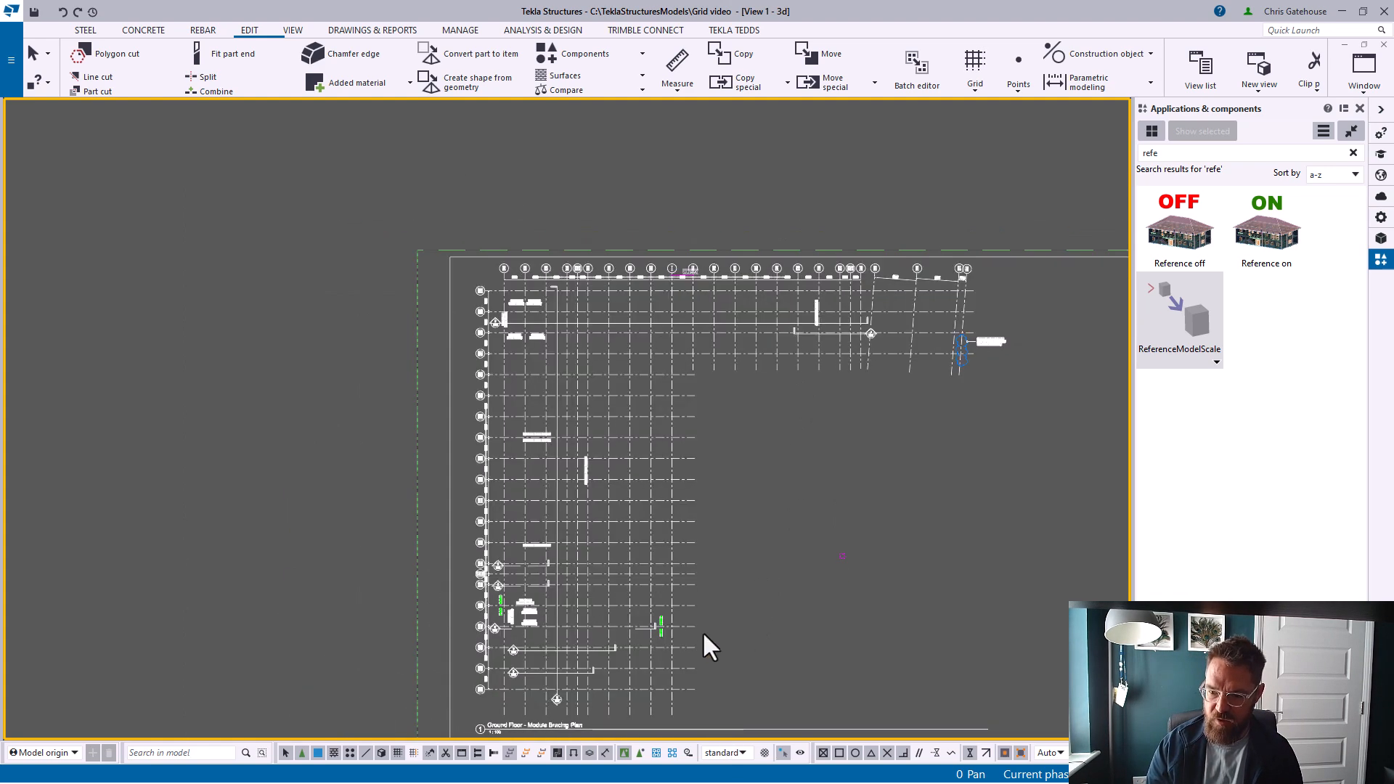
Create a grid with its origin picked at a gridline intersection on the reference drawing
click(1361, 108)
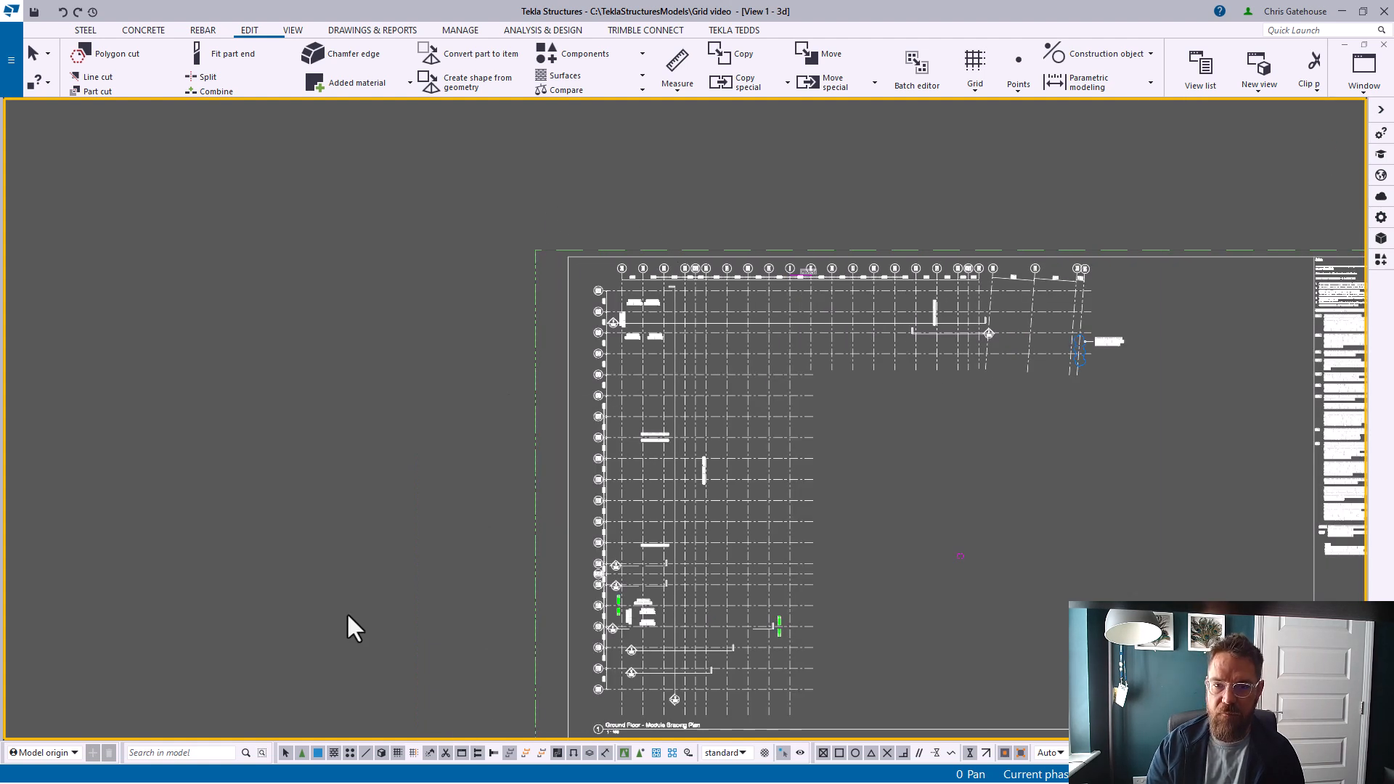
click(85, 32)
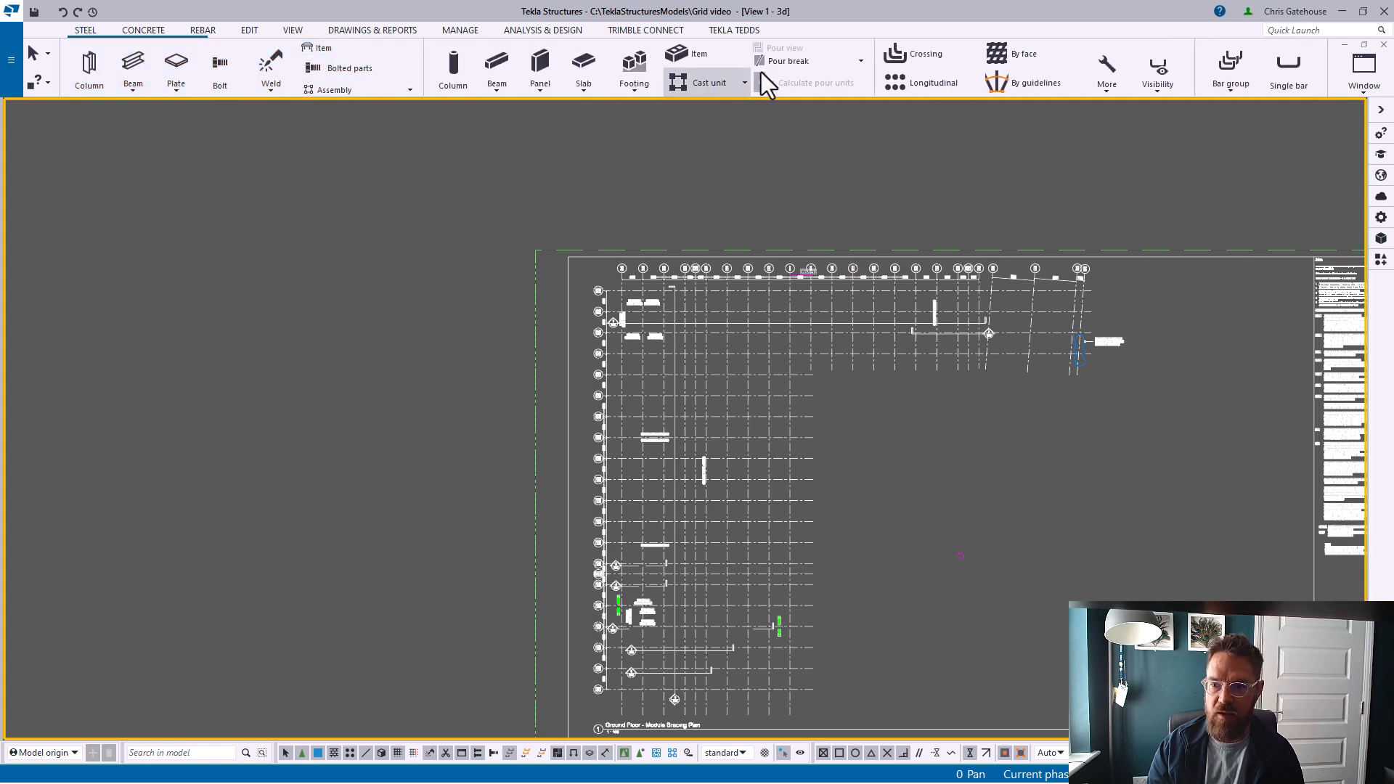
click(253, 32)
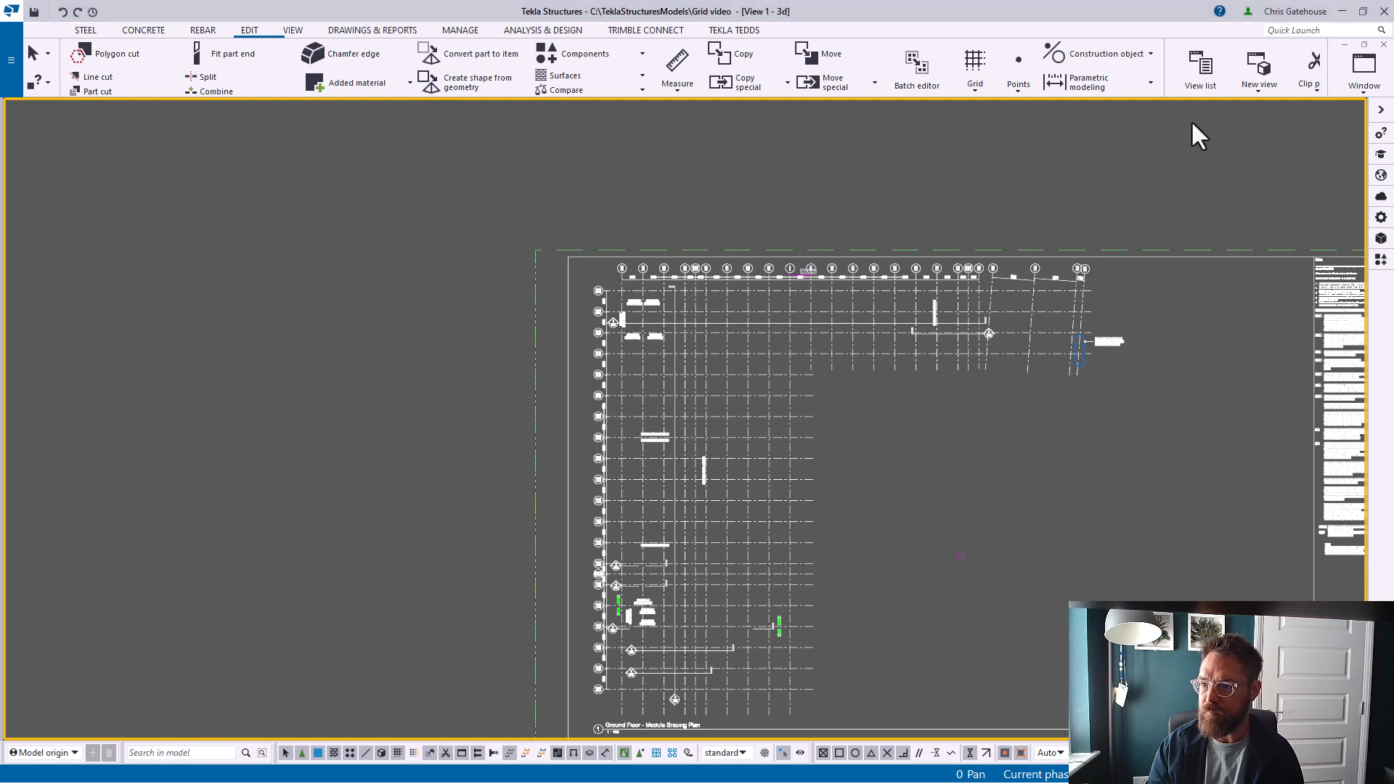
click(978, 62)
scroll(699, 573, up, 6)
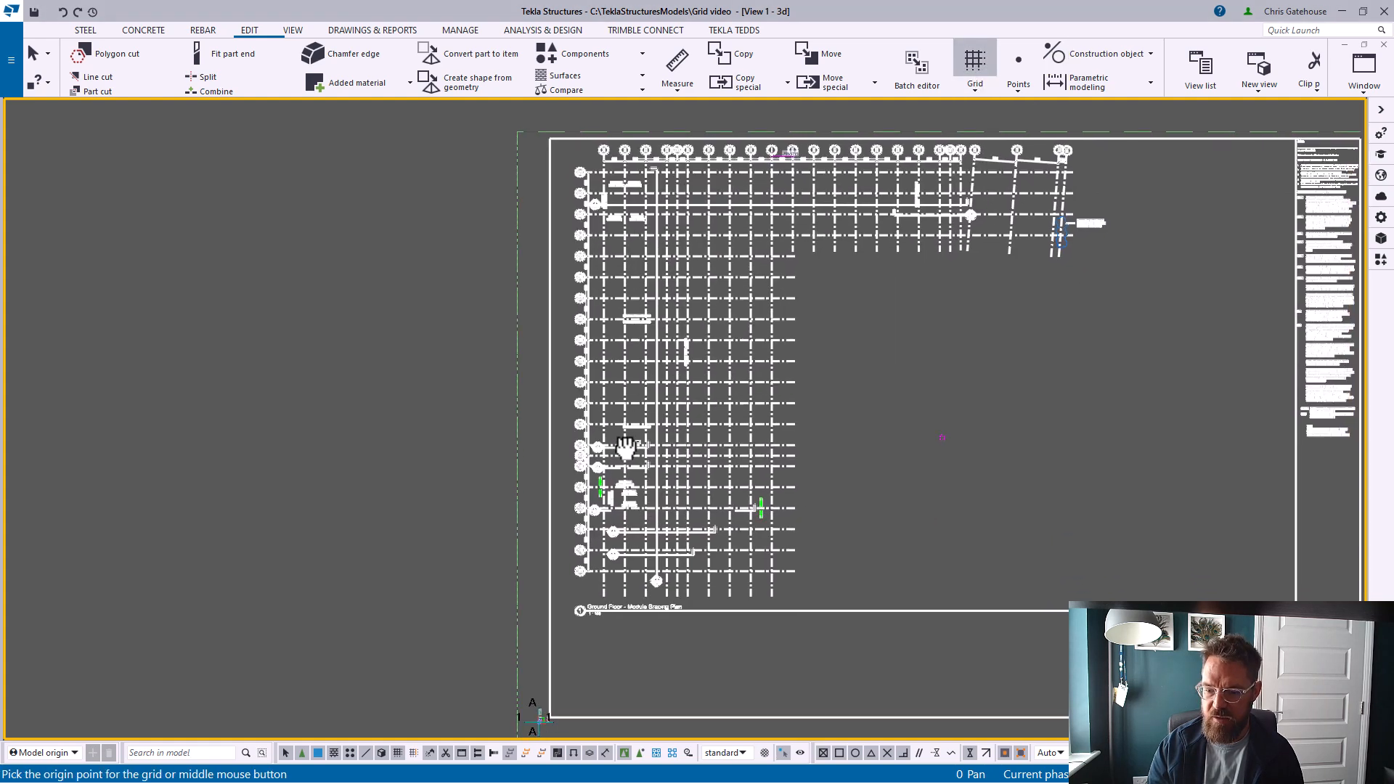
scroll(594, 621, up, 2)
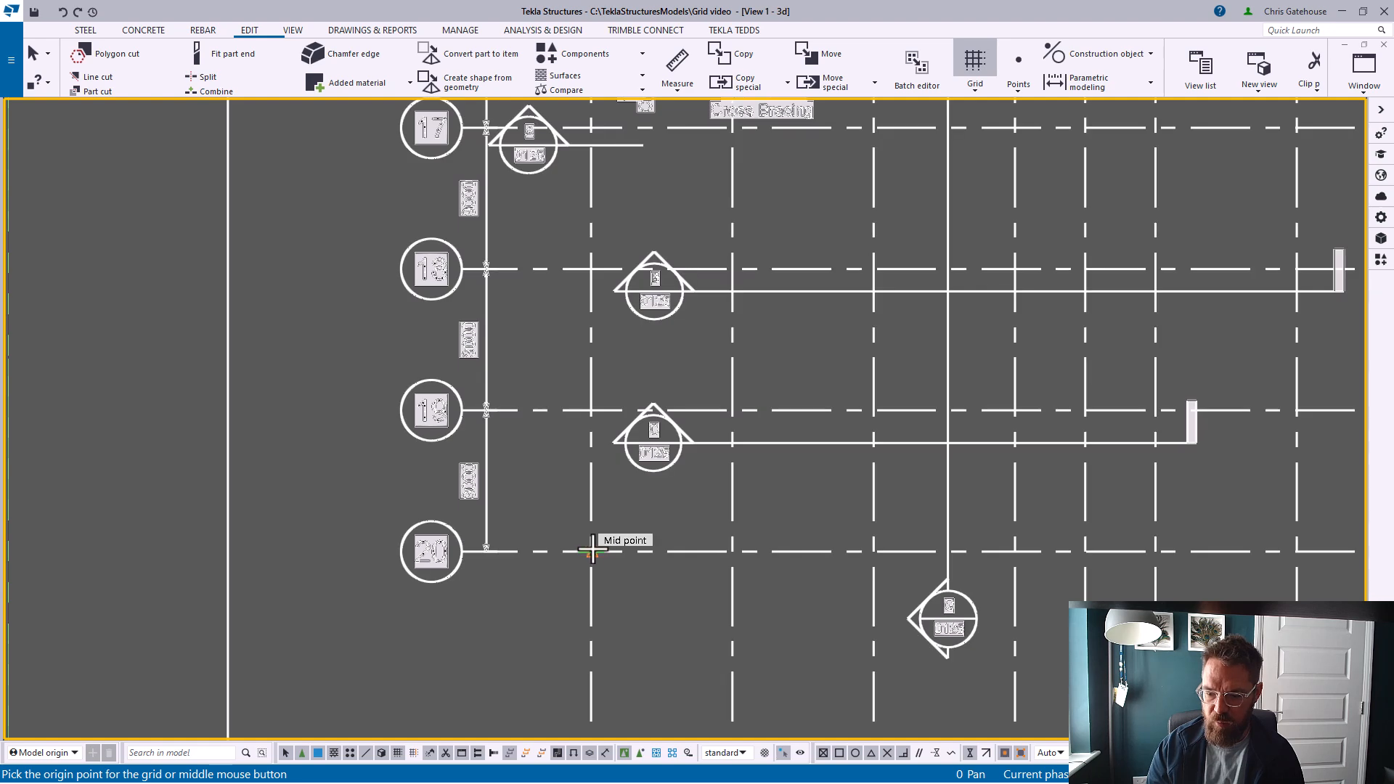
click(589, 552)
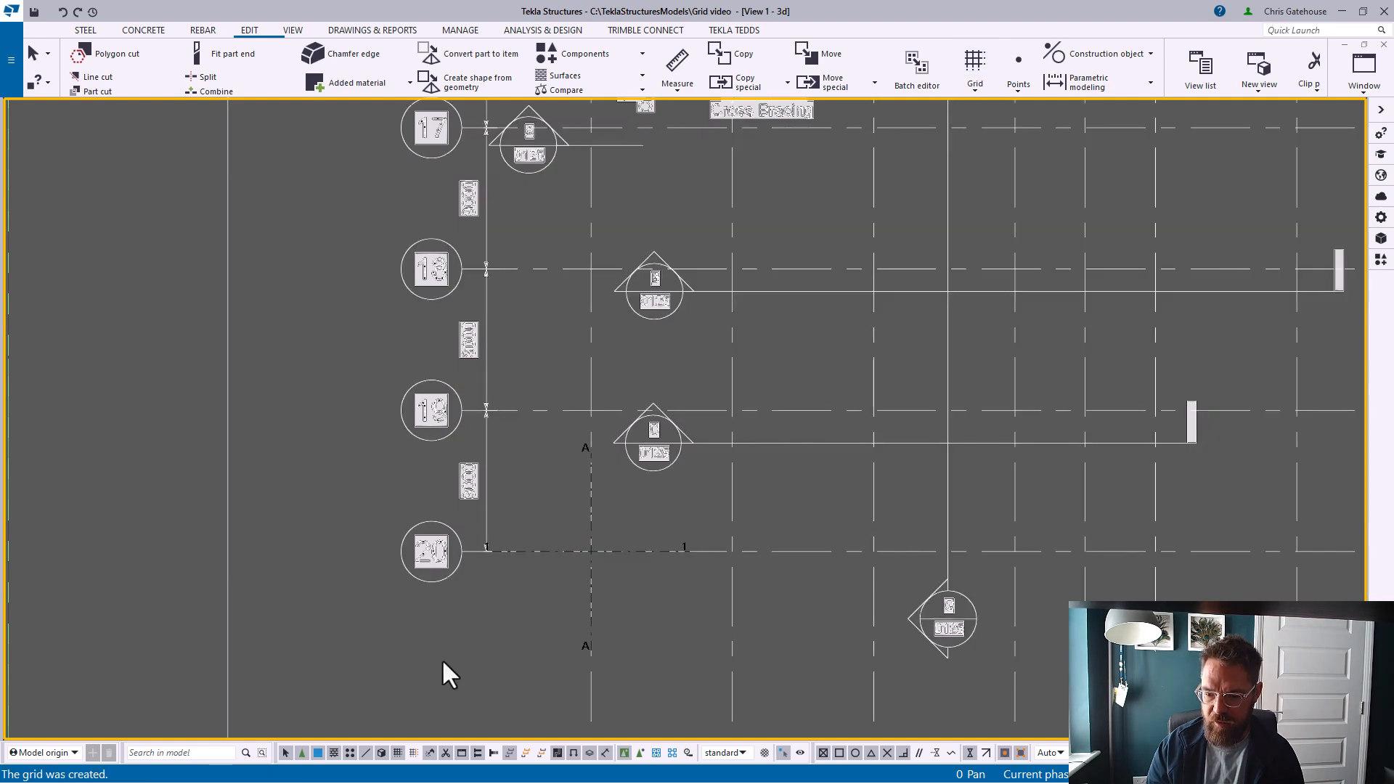
Delete the grid created on the reference drawing
scroll(446, 669, down, 6)
scroll(368, 479, up, 2)
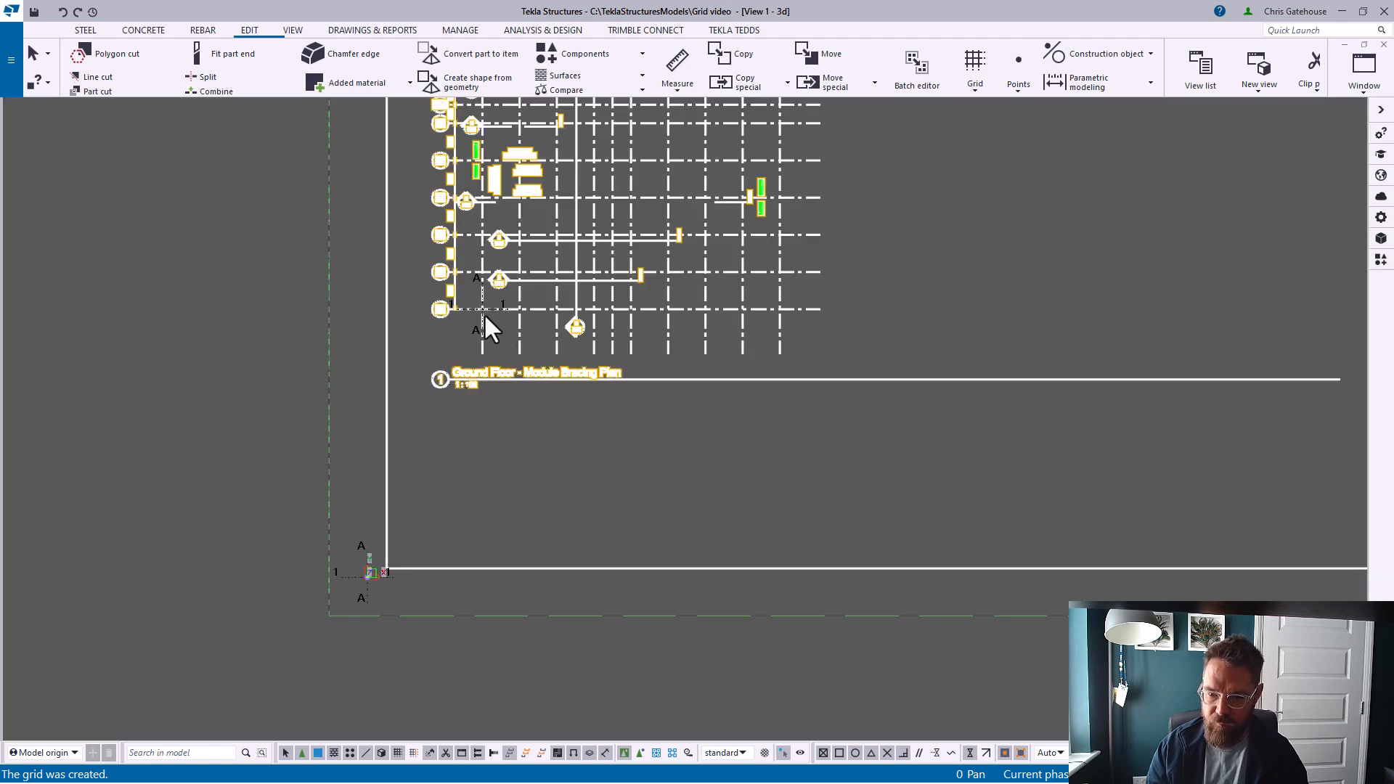
scroll(485, 347, up, 2)
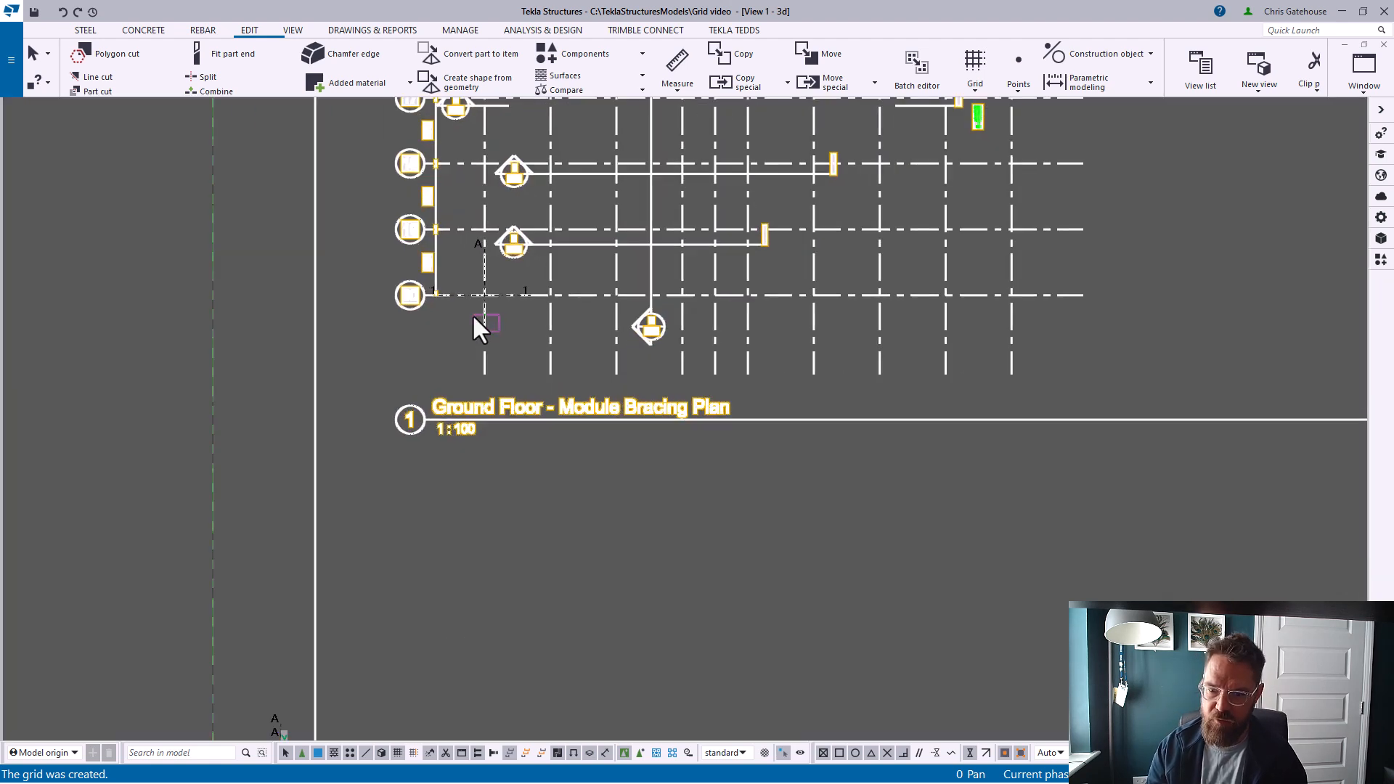
click(486, 372)
key(Delete)
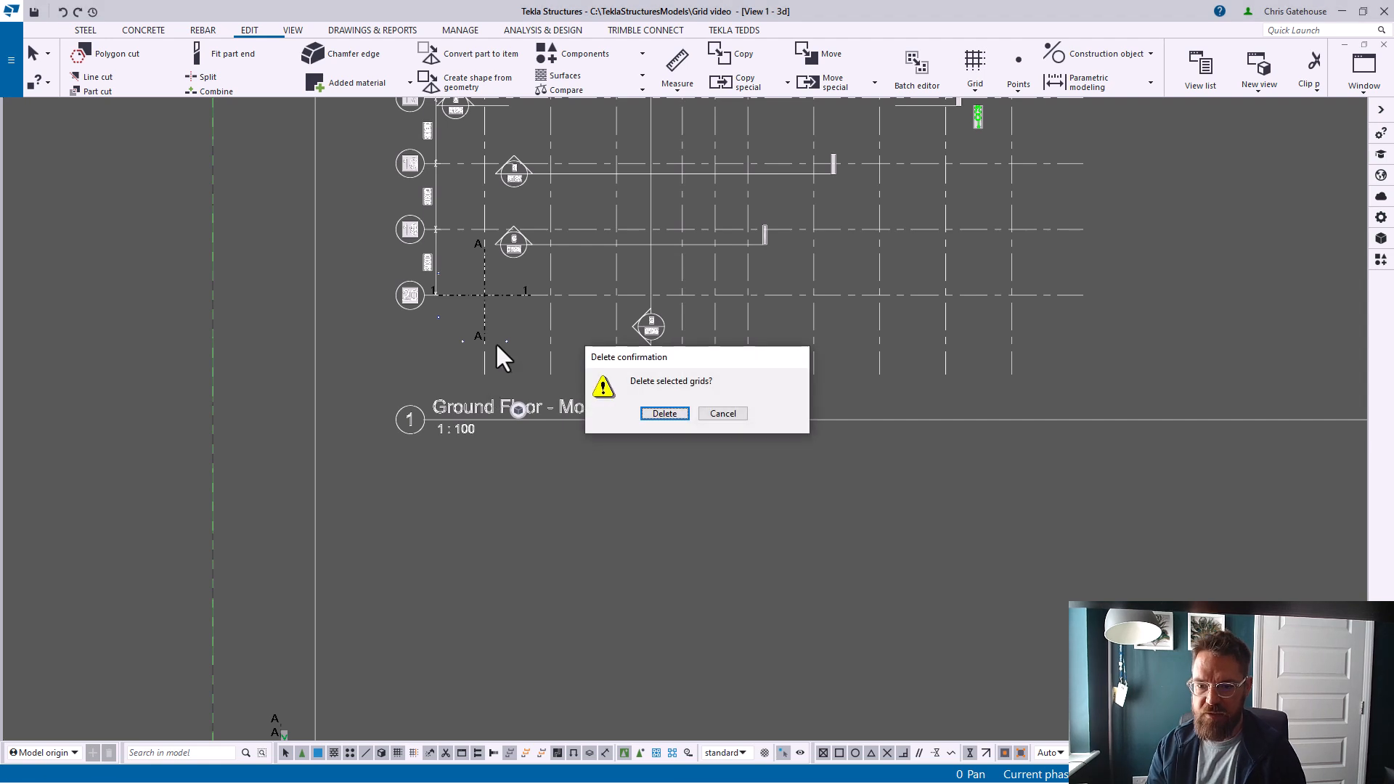
click(663, 413)
Move the reference model from its bottom-left gridline intersection to the origin of the model grid
right_click(565, 299)
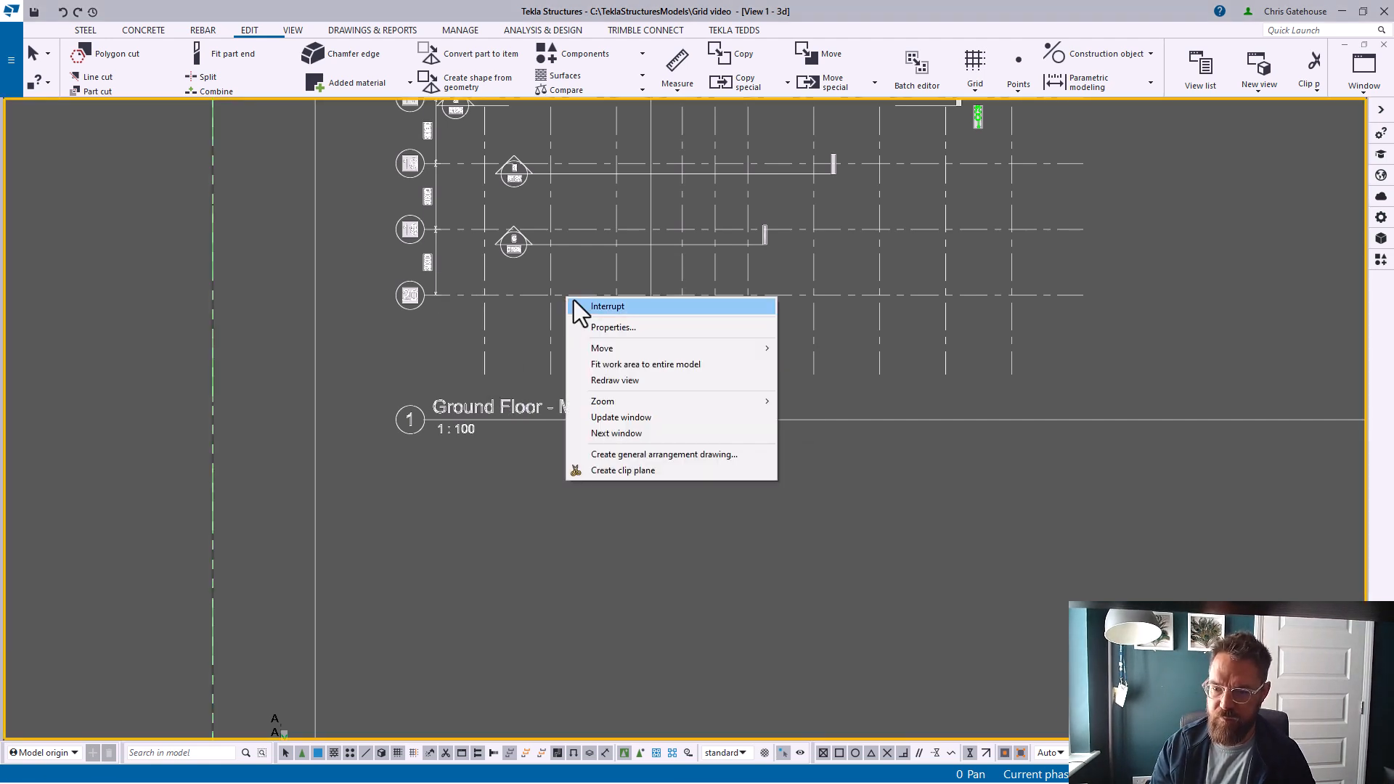
click(516, 337)
right_click(553, 292)
click(582, 398)
click(484, 295)
scroll(617, 293, down, 2)
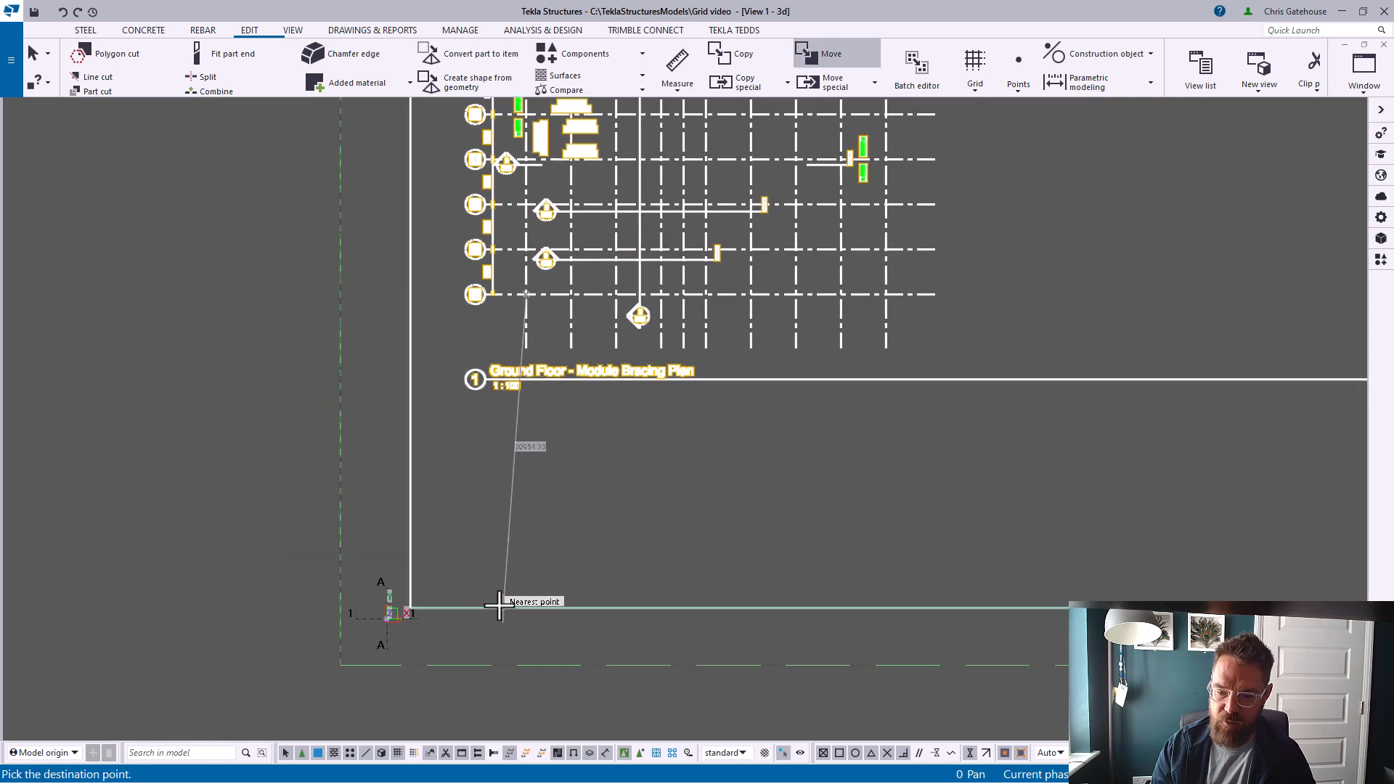
click(384, 620)
Open the model grid's properties and examine the gridline spacing dimensions along the top of the drawing
scroll(385, 640, up, 3)
scroll(405, 581, up, 2)
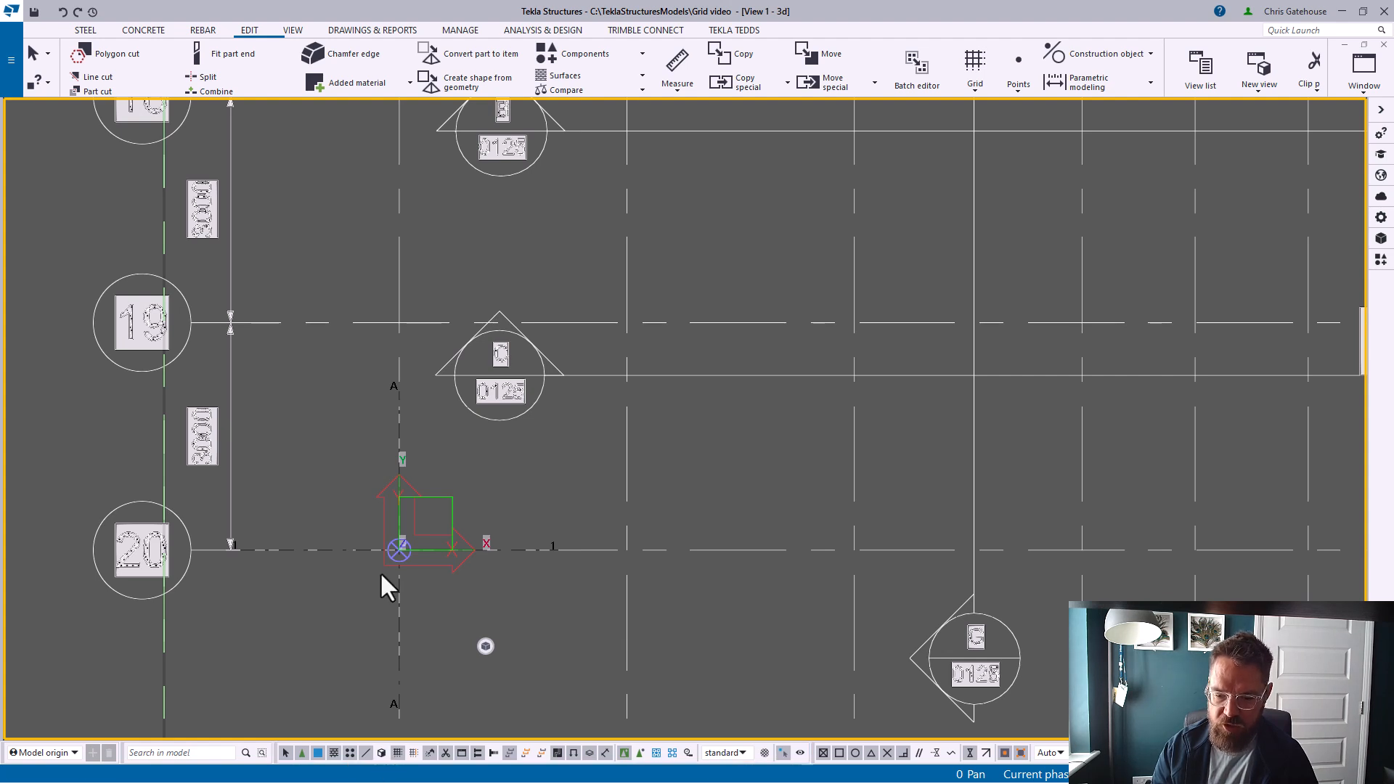
click(647, 317)
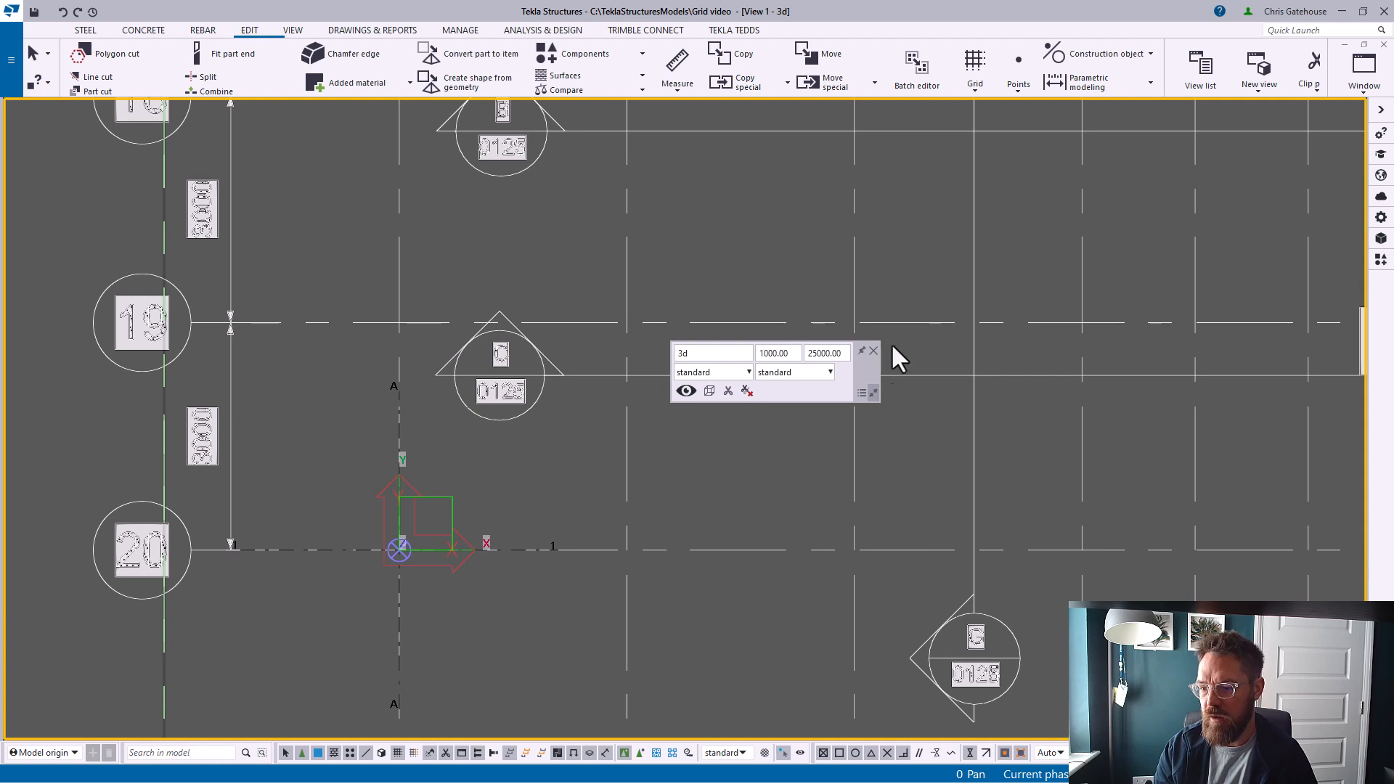
scroll(799, 406, down, 5)
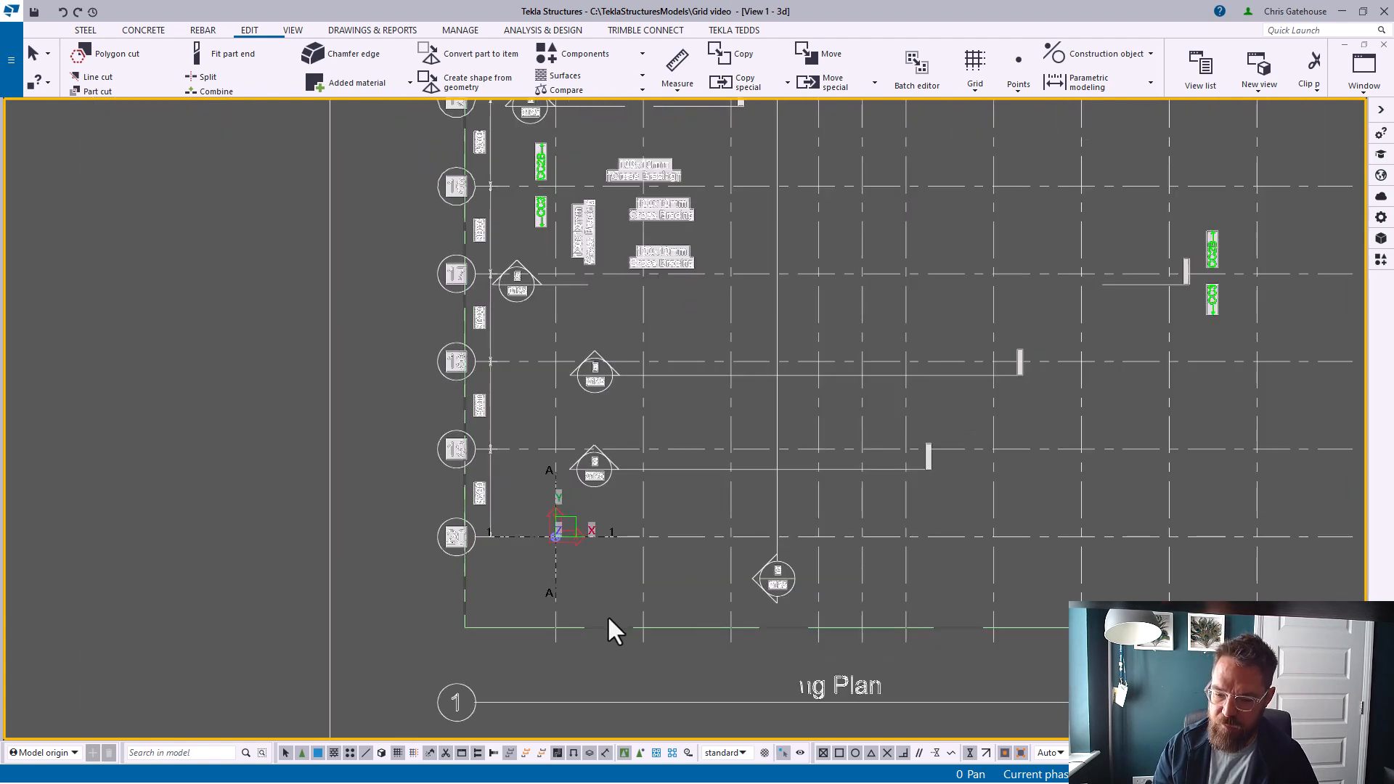
scroll(575, 538, up, 3)
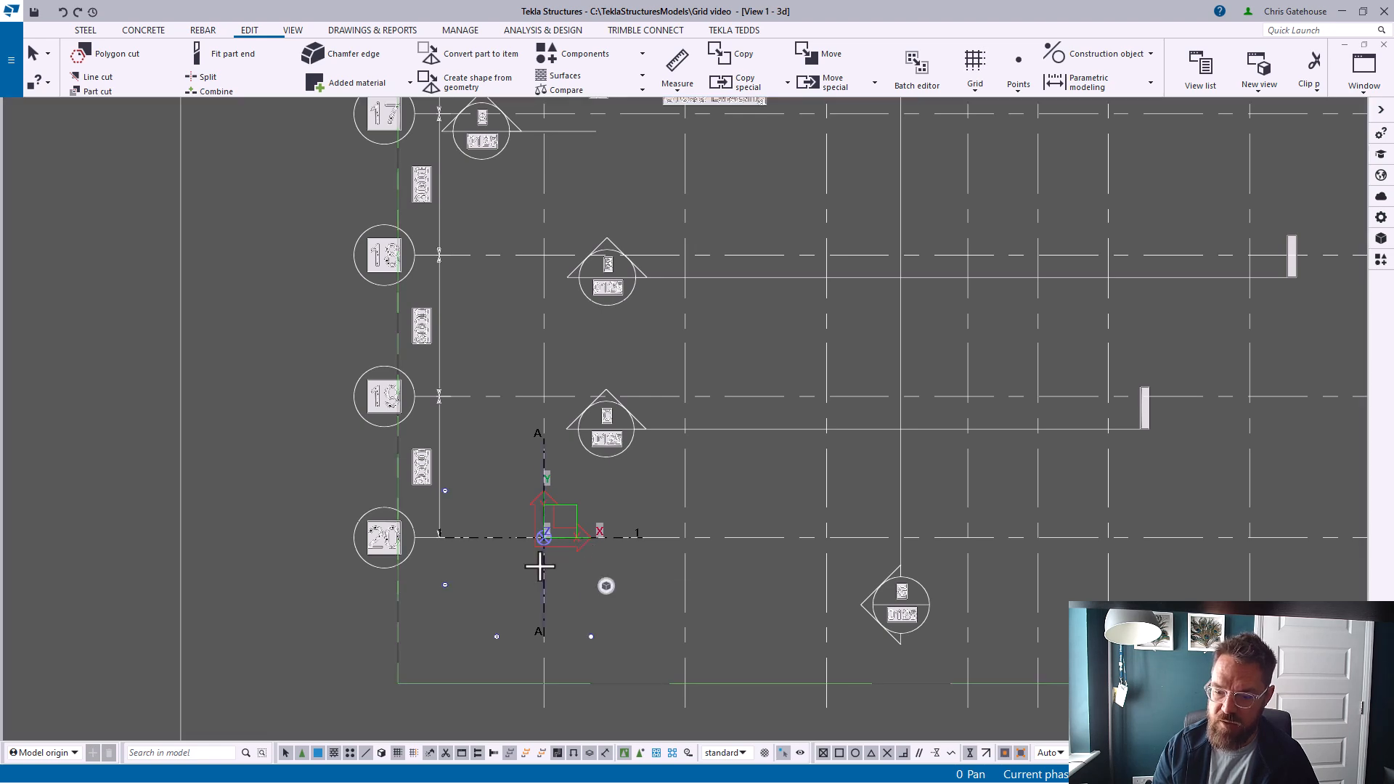
double_click(541, 567)
scroll(465, 621, down, 5)
scroll(433, 636, up, 3)
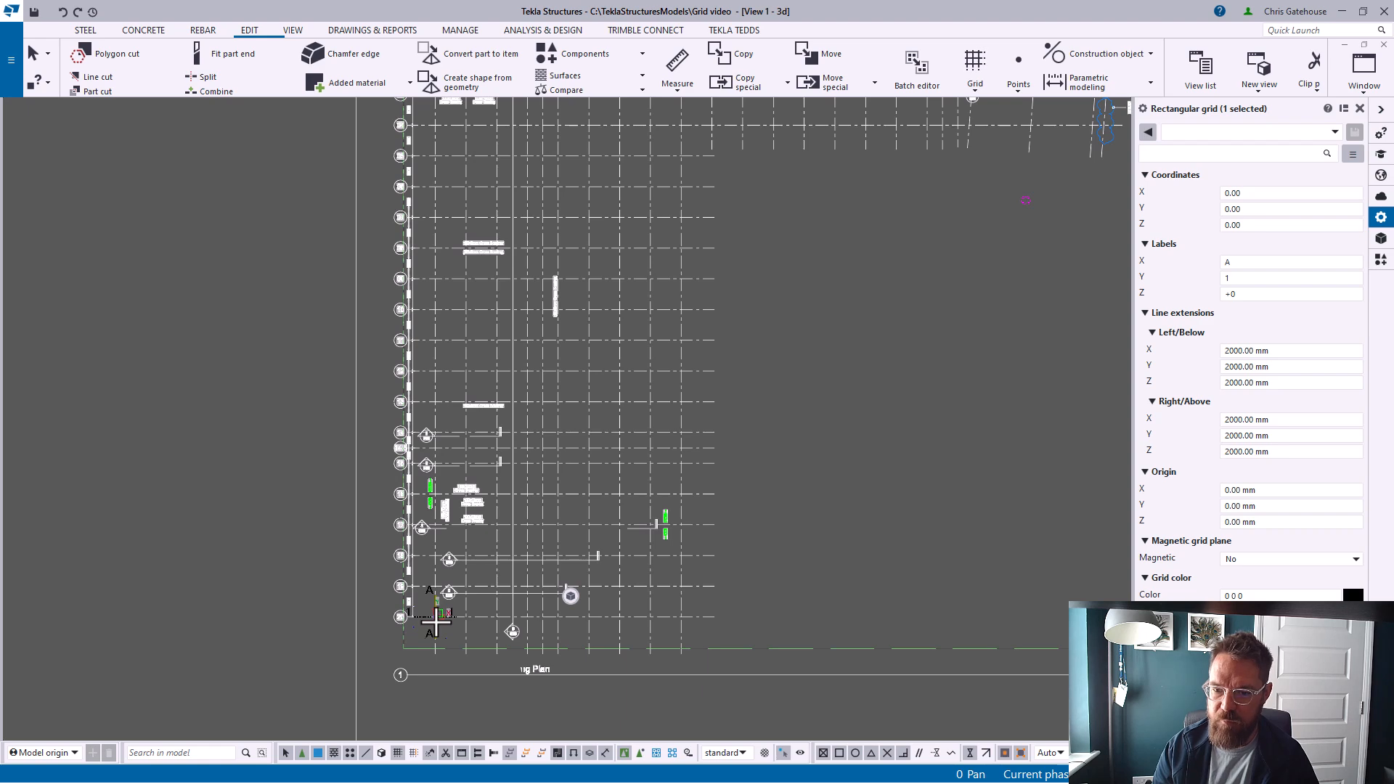
middle_drag(517, 348, 517, 591)
scroll(472, 245, up, 7)
scroll(443, 279, down, 2)
middle_drag(783, 327, 623, 340)
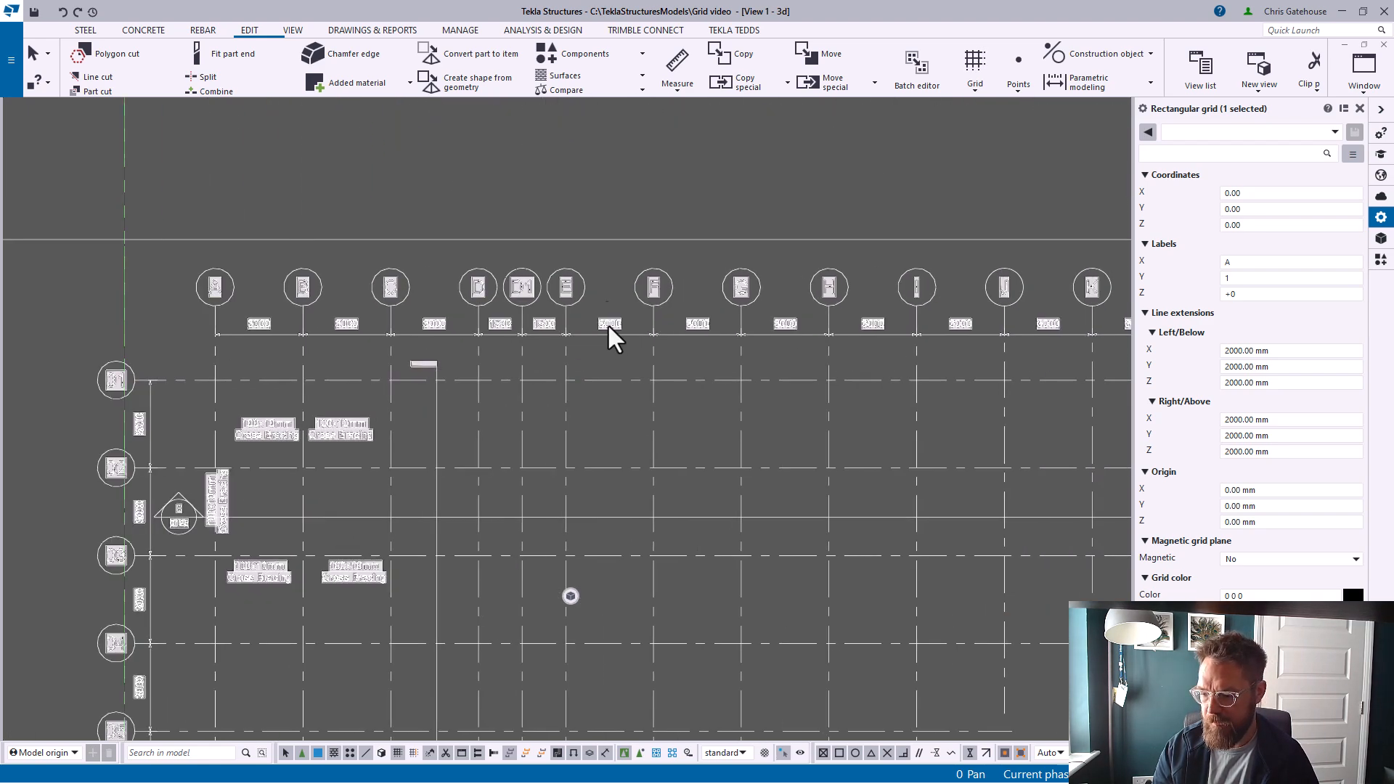
scroll(608, 335, down, 3)
scroll(792, 313, up, 8)
scroll(812, 306, down, 5)
scroll(220, 334, up, 6)
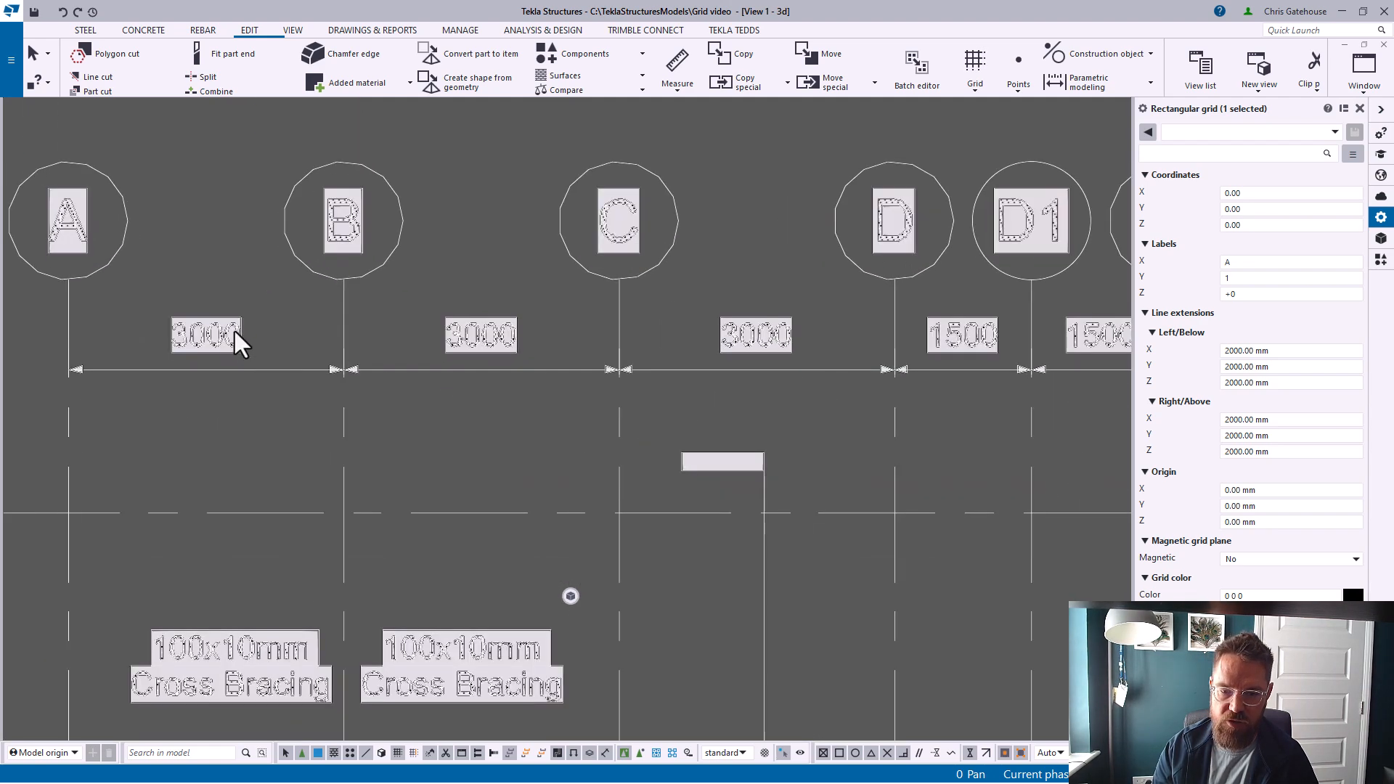
Set the grid's X coordinates to 0.00 3*3000 2*1500 4*3000 to match the drawing's gridlines
click(1265, 194)
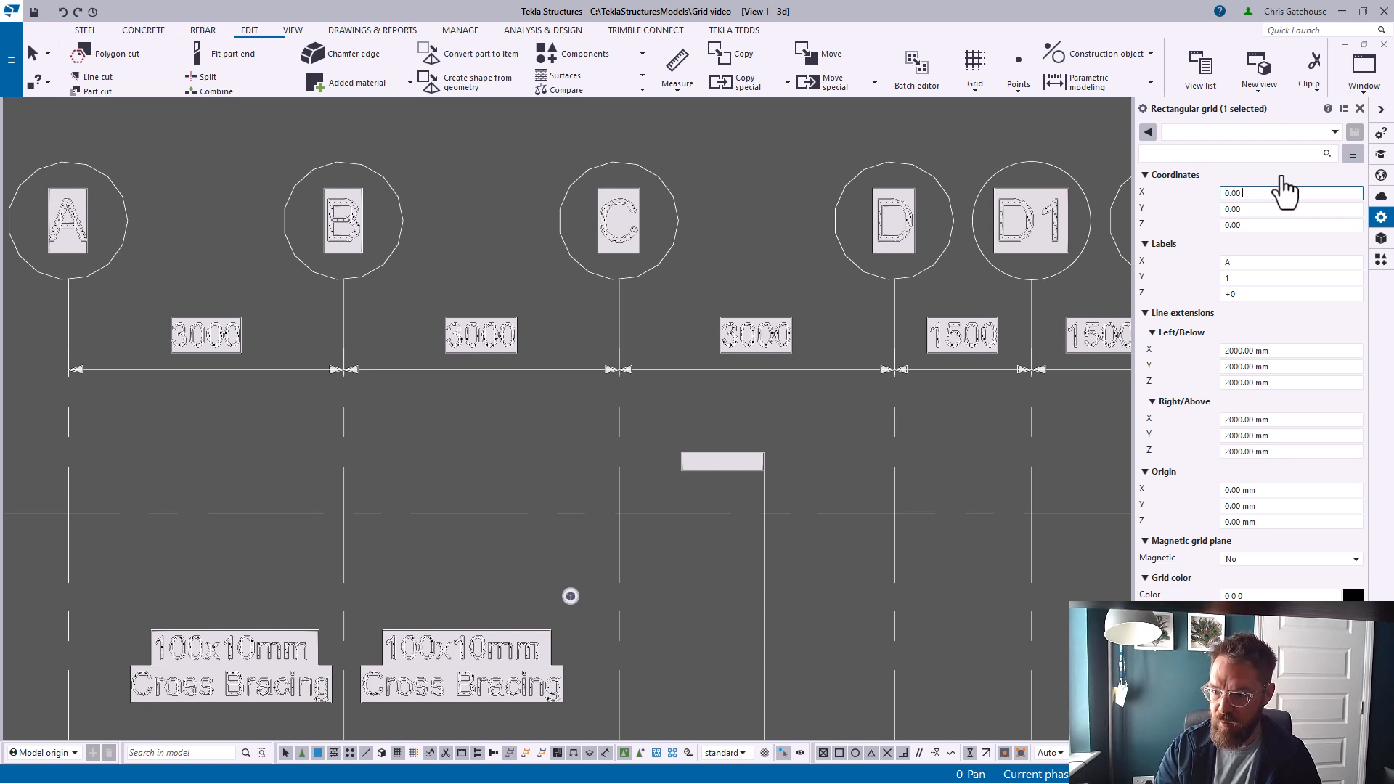
text(3*3000)
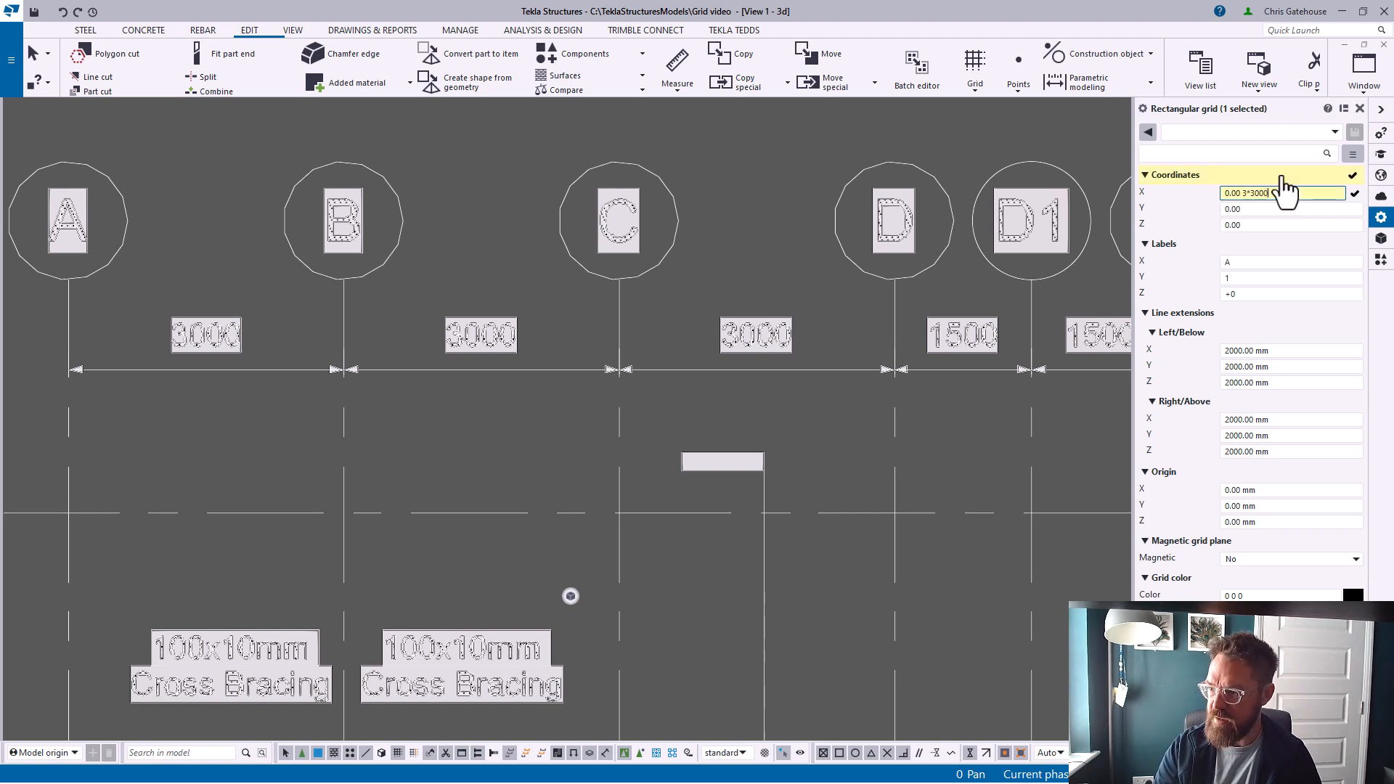
middle_drag(747, 403, 185, 429)
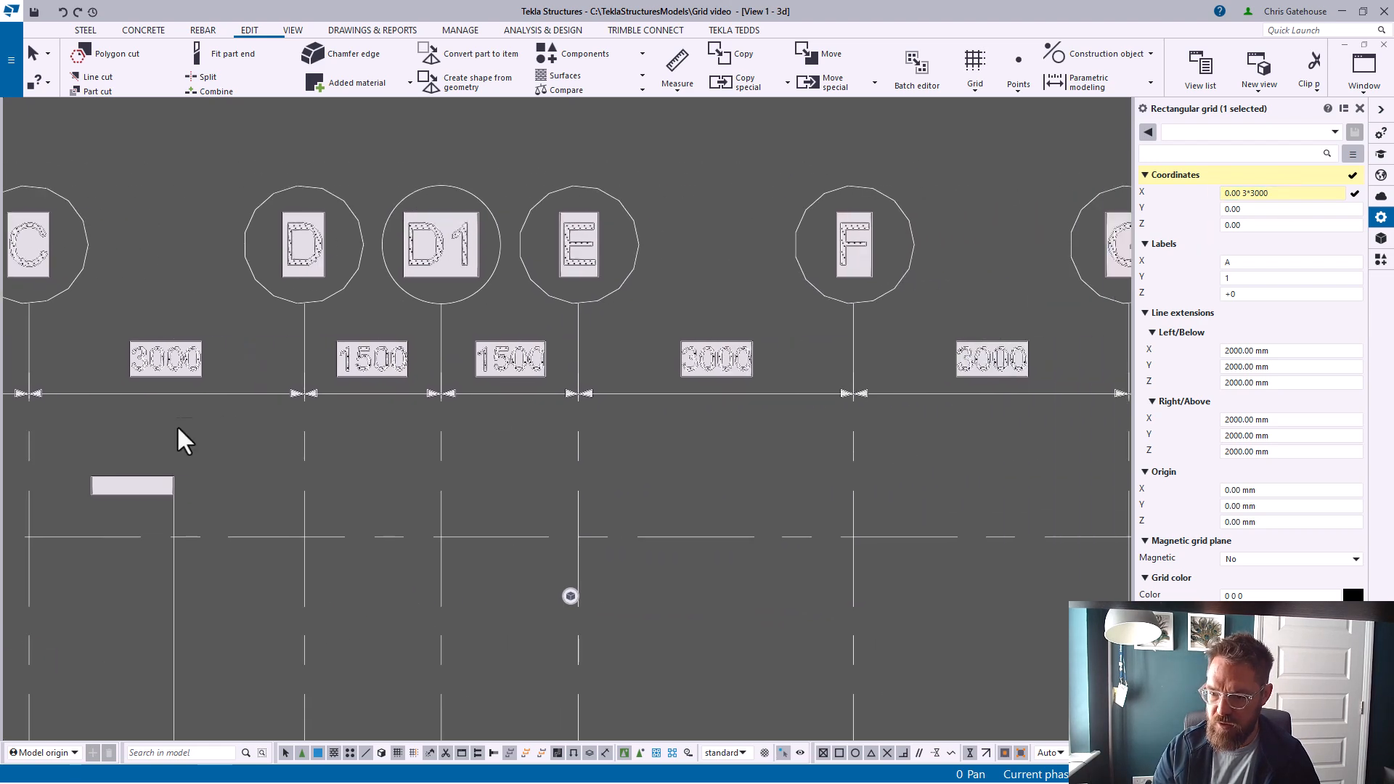
click(1270, 194)
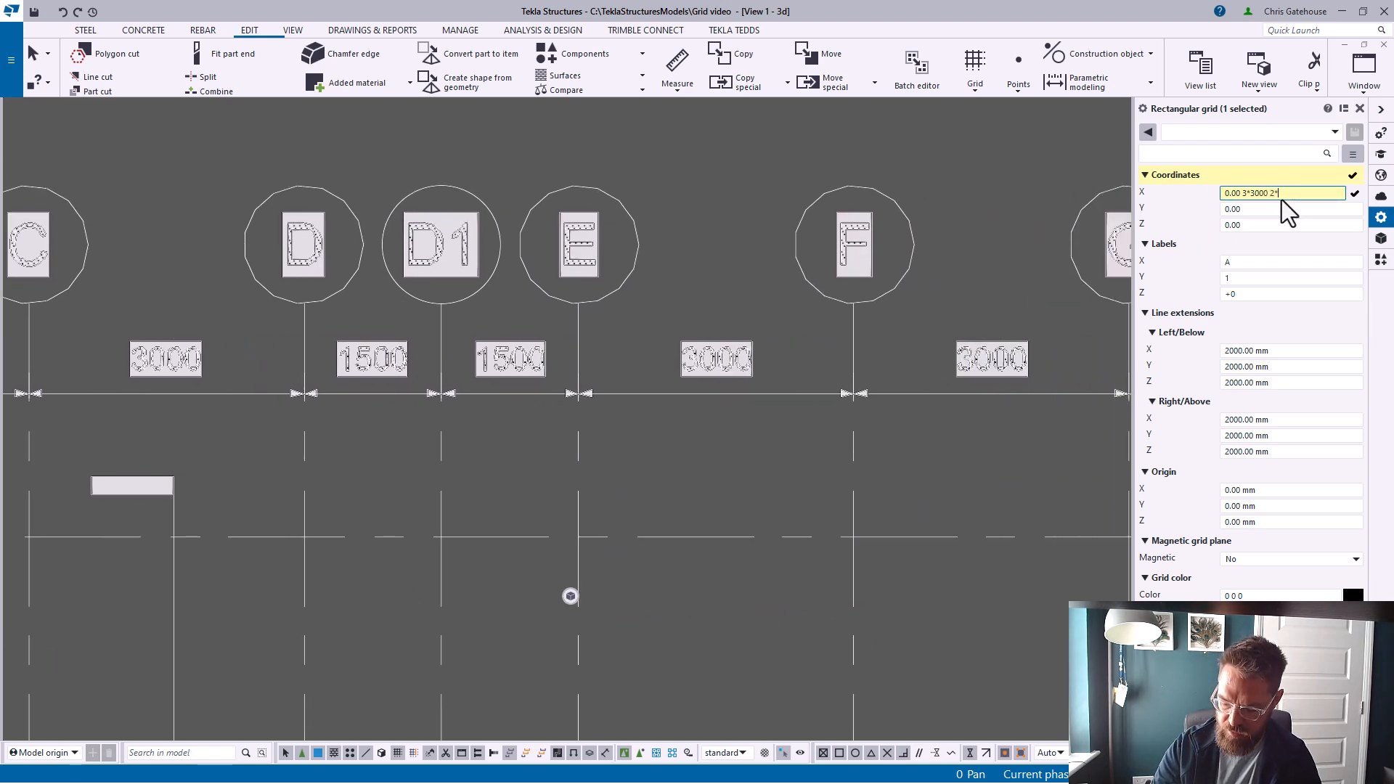
scroll(1061, 306, down, 2)
middle_drag(864, 338, 527, 340)
scroll(552, 331, down, 1)
scroll(770, 331, down, 1)
middle_drag(782, 330, 572, 333)
click(1308, 193)
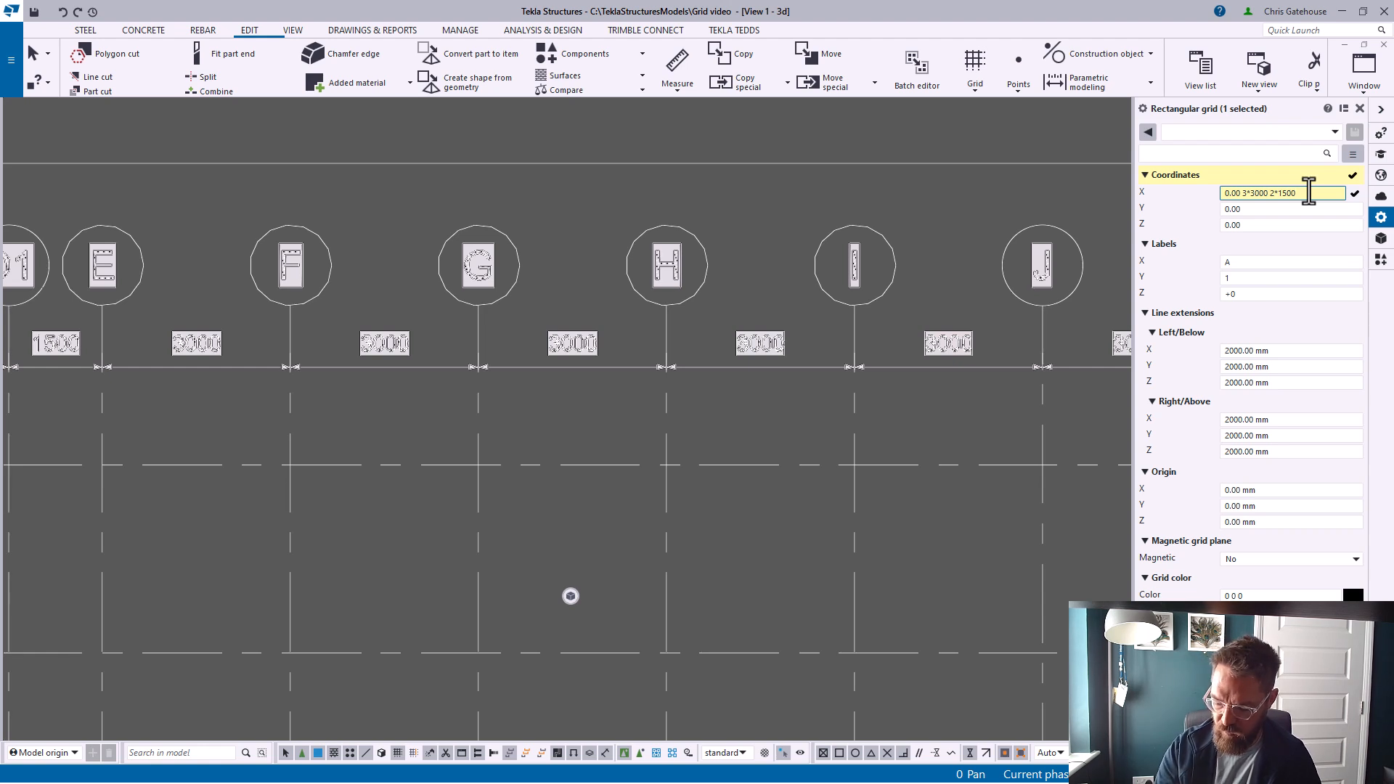
text(4*3000)
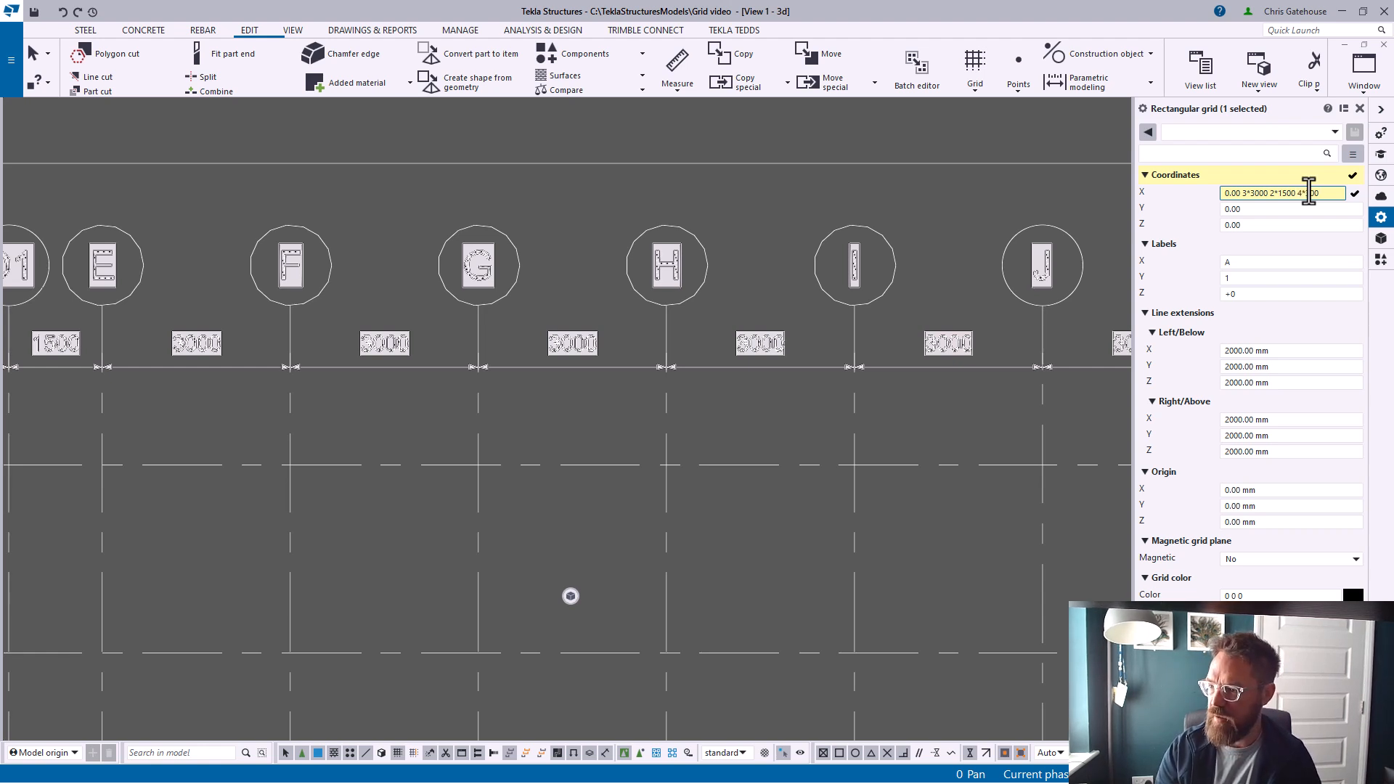
Set the grid's Y coordinates to 0.00 4*3000 2*1500 13*3000 following the drawing's numbered gridlines
scroll(741, 345, down, 8)
middle_drag(645, 545, 643, 293)
scroll(500, 556, up, 5)
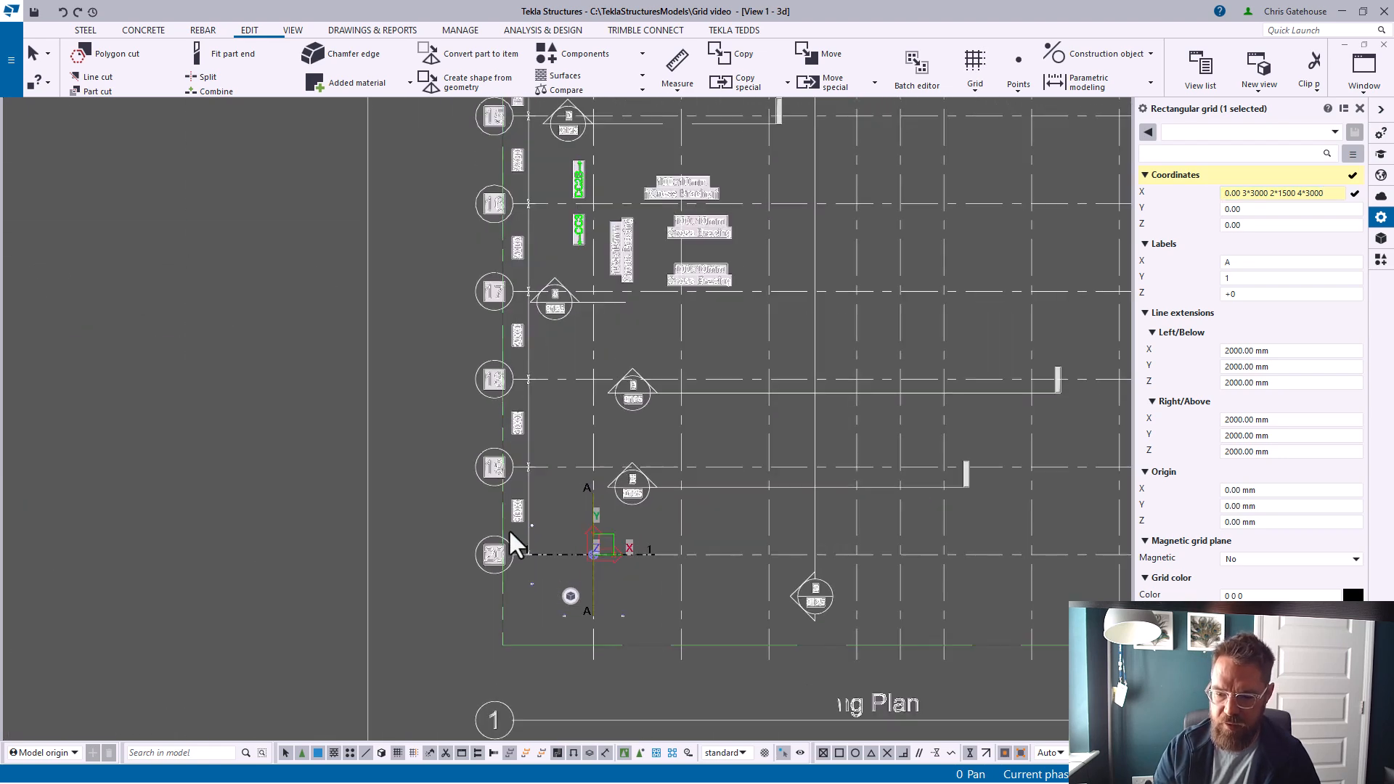
scroll(515, 512, up, 7)
scroll(579, 456, down, 4)
middle_drag(663, 390, 586, 539)
middle_drag(552, 271, 541, 517)
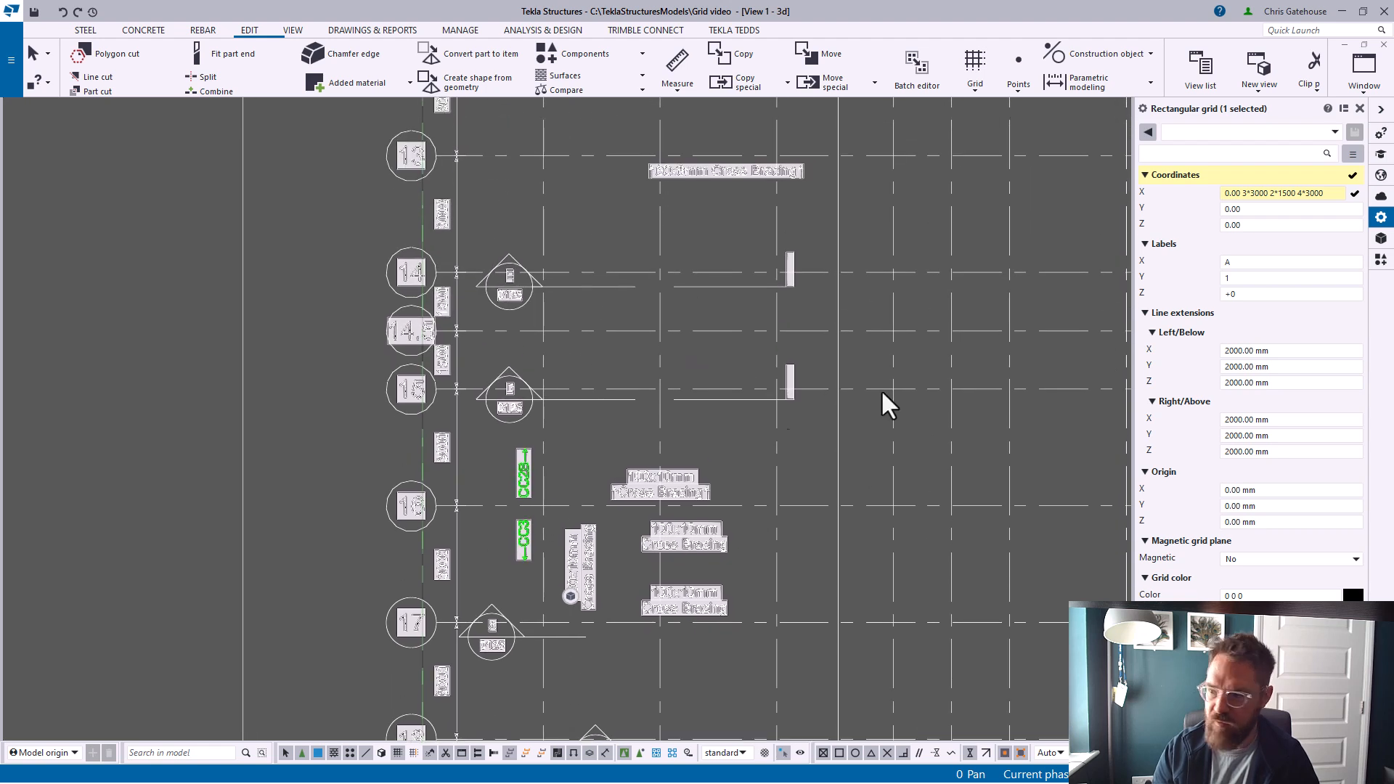
click(1264, 211)
text(4*3000 2*1500)
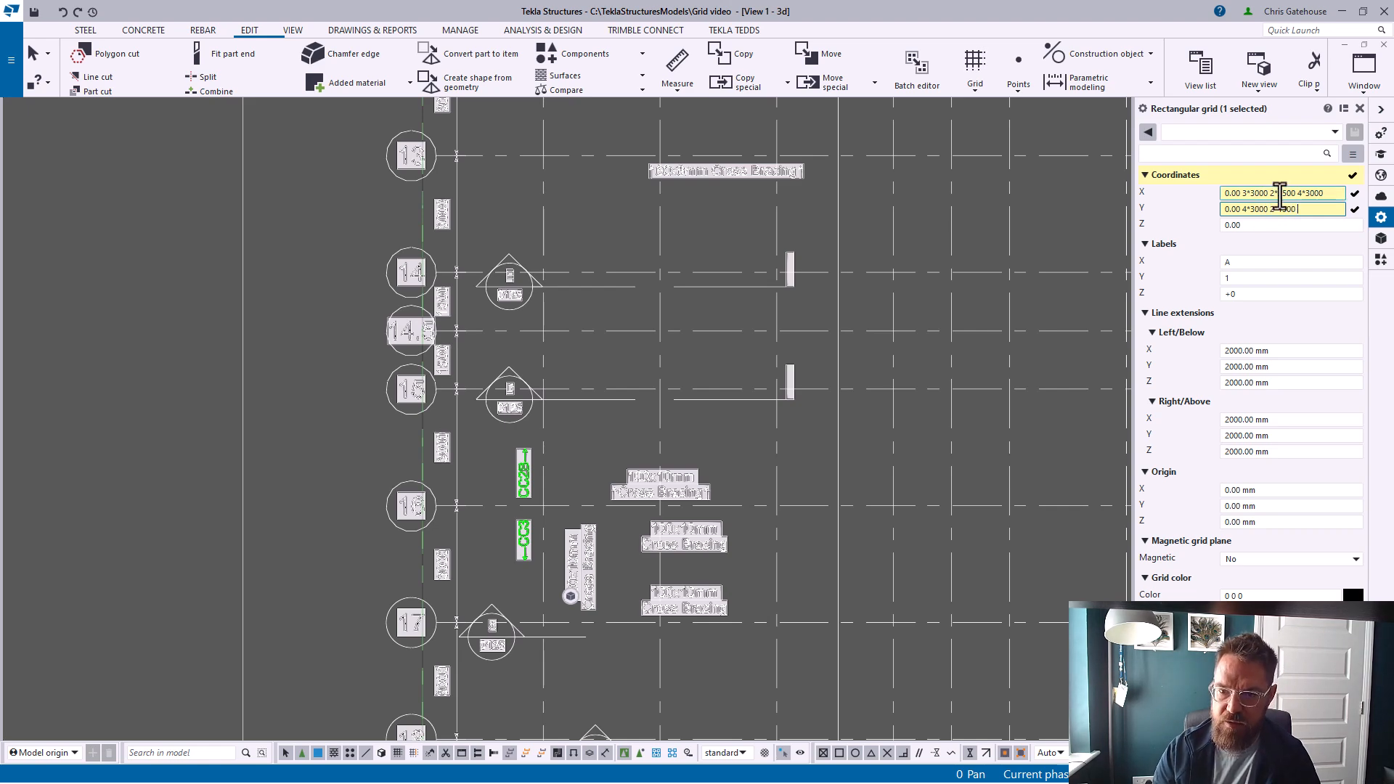
scroll(436, 330, down, 1)
middle_drag(437, 316, 454, 655)
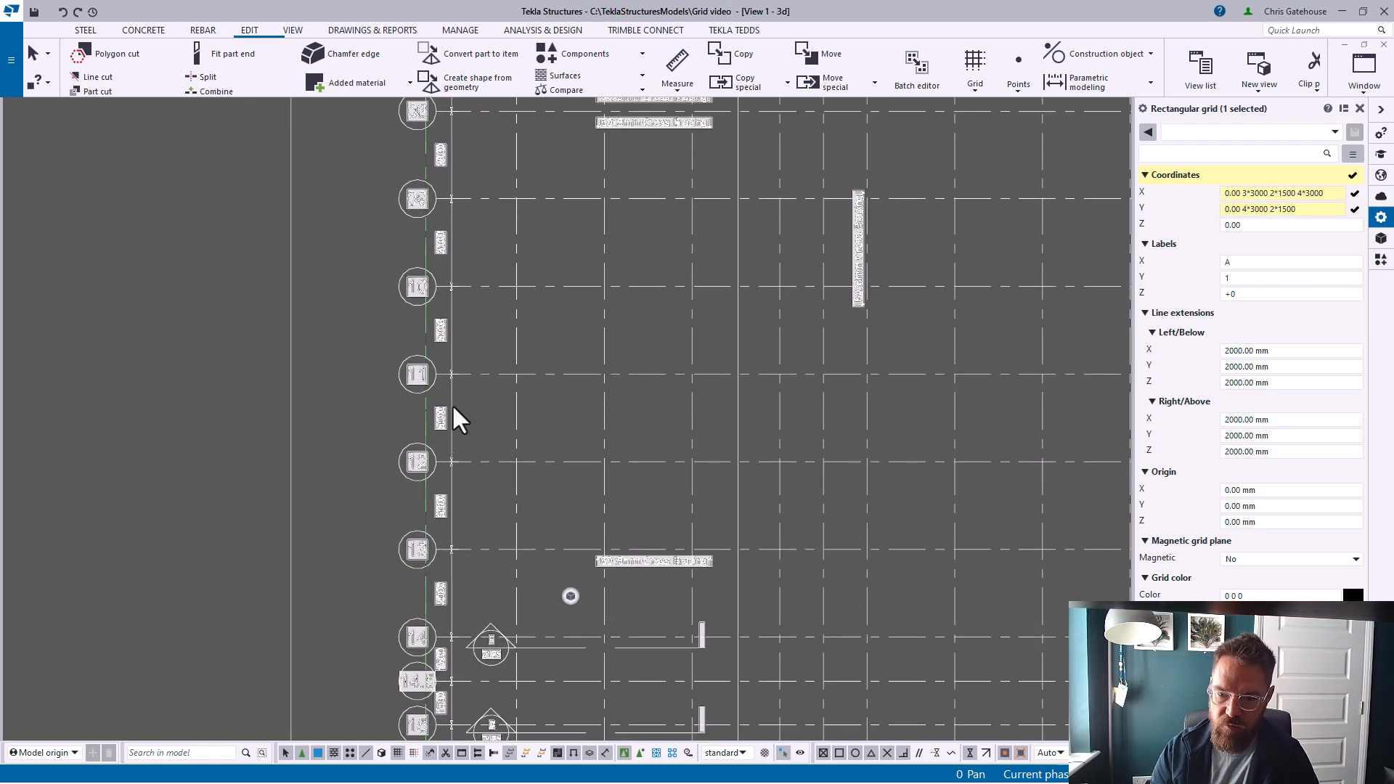
middle_drag(520, 255, 500, 741)
middle_drag(577, 334, 574, 540)
click(1316, 210)
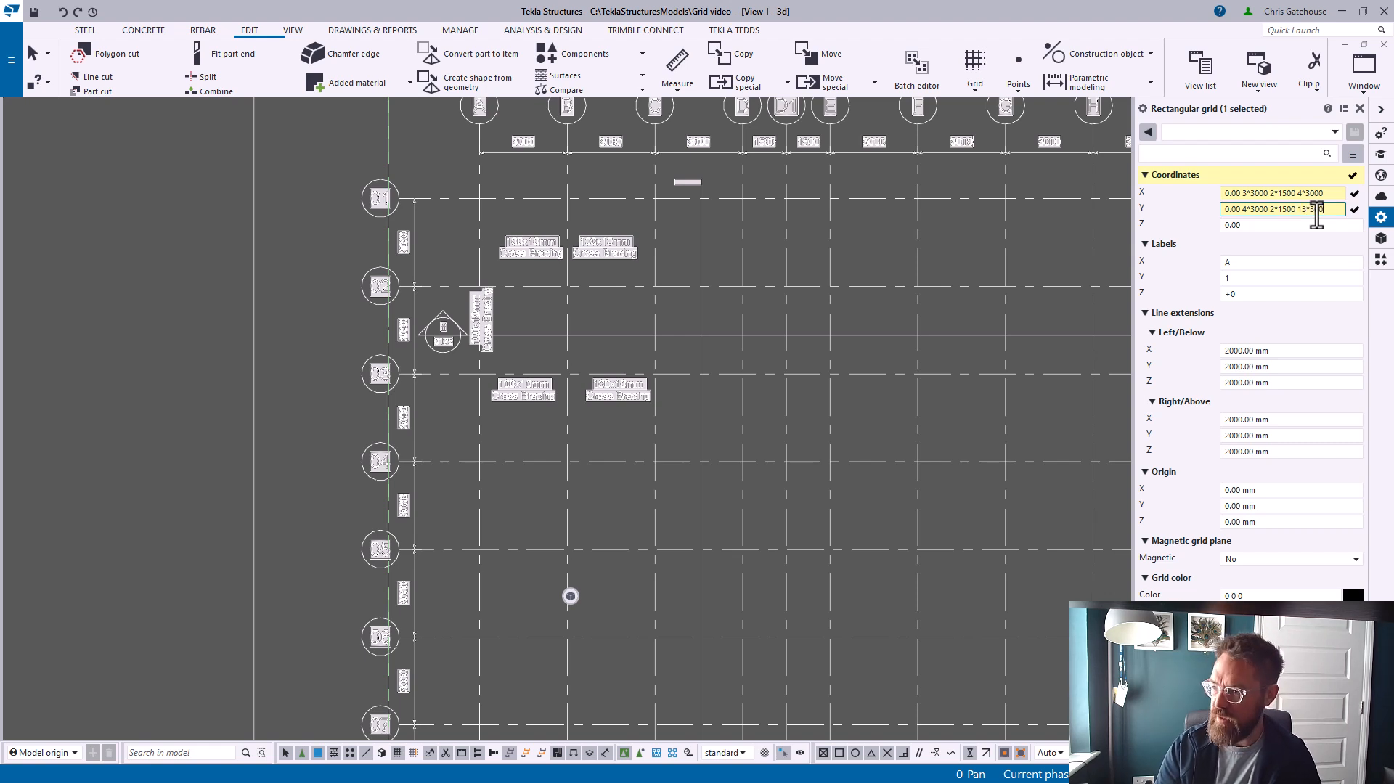
key(Return)
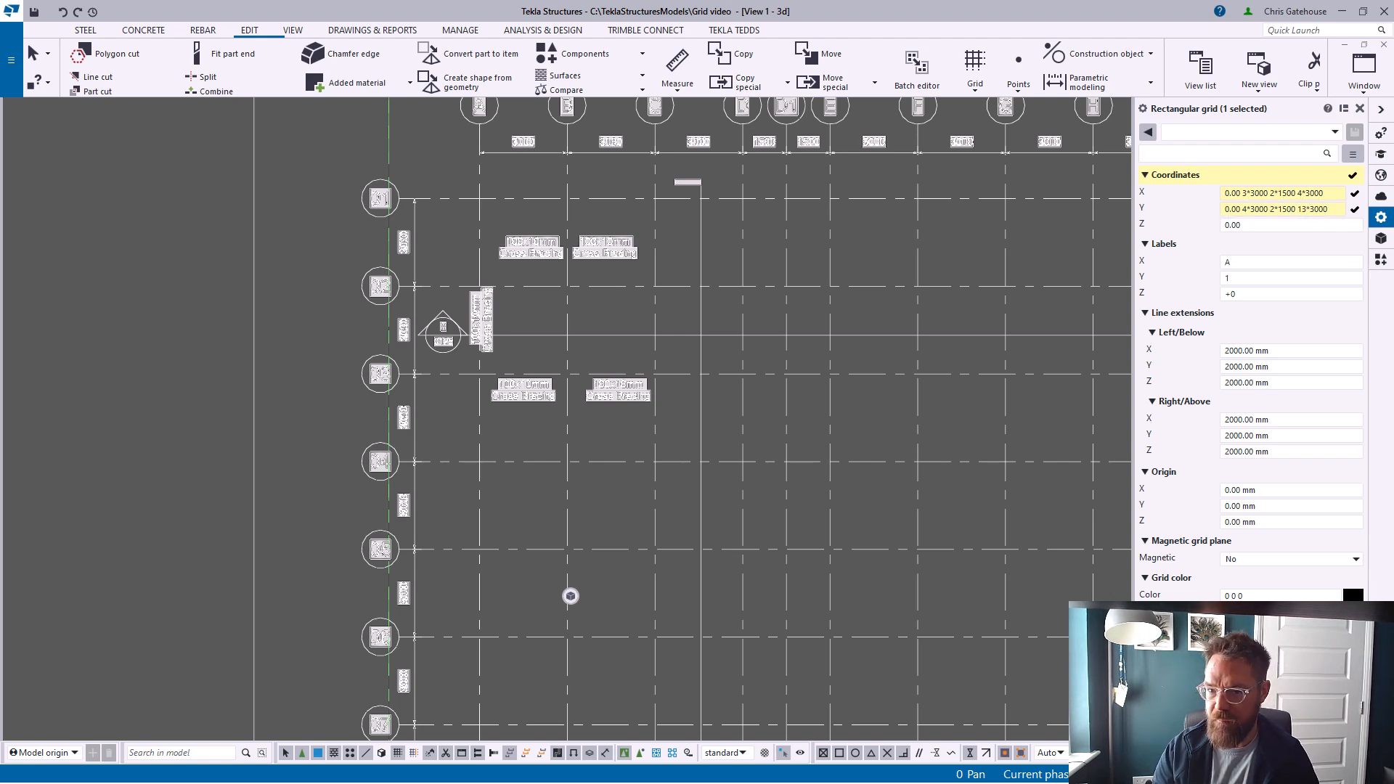
Change the last Y spacing group to 14*3000
click(1329, 225)
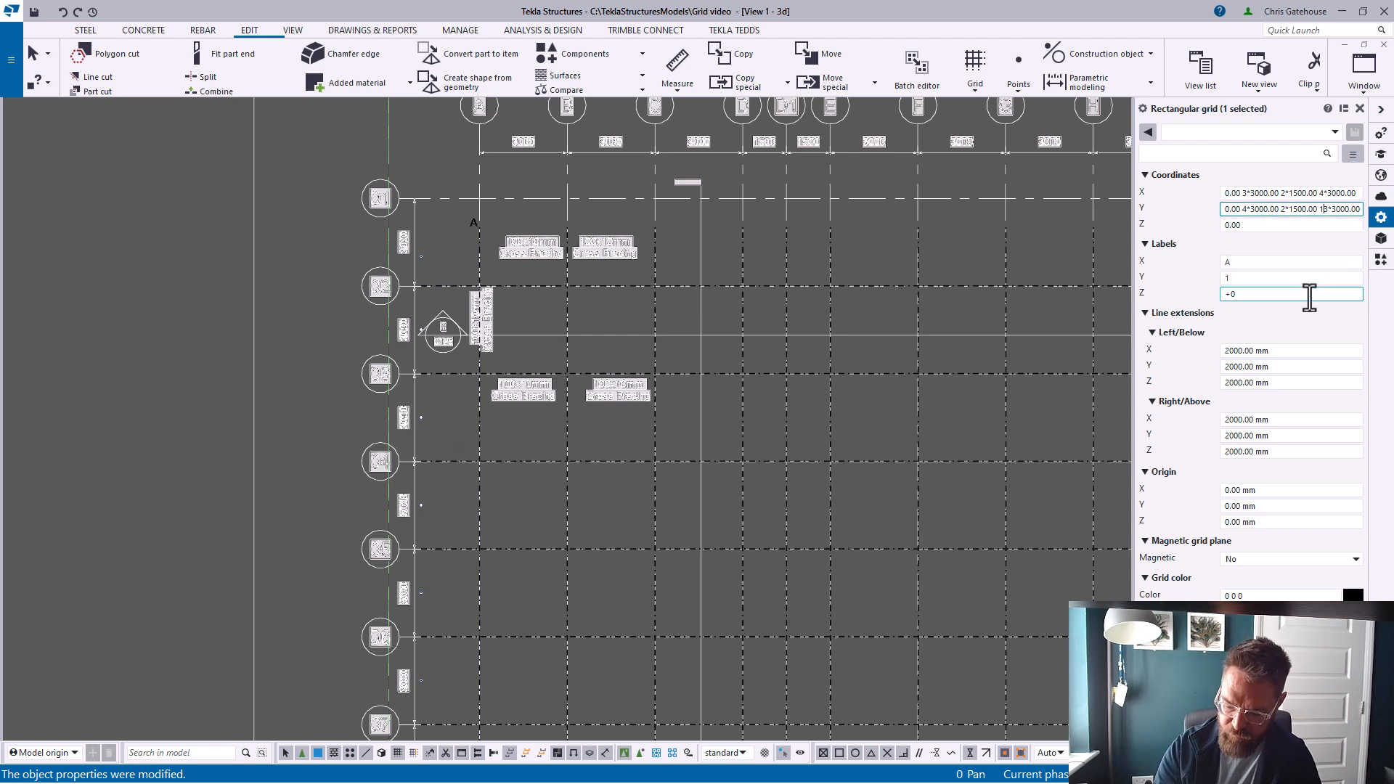
key(BackSpace)
key(BackSpace)
key(BackSpace)
key(Return)
scroll(672, 451, down, 5)
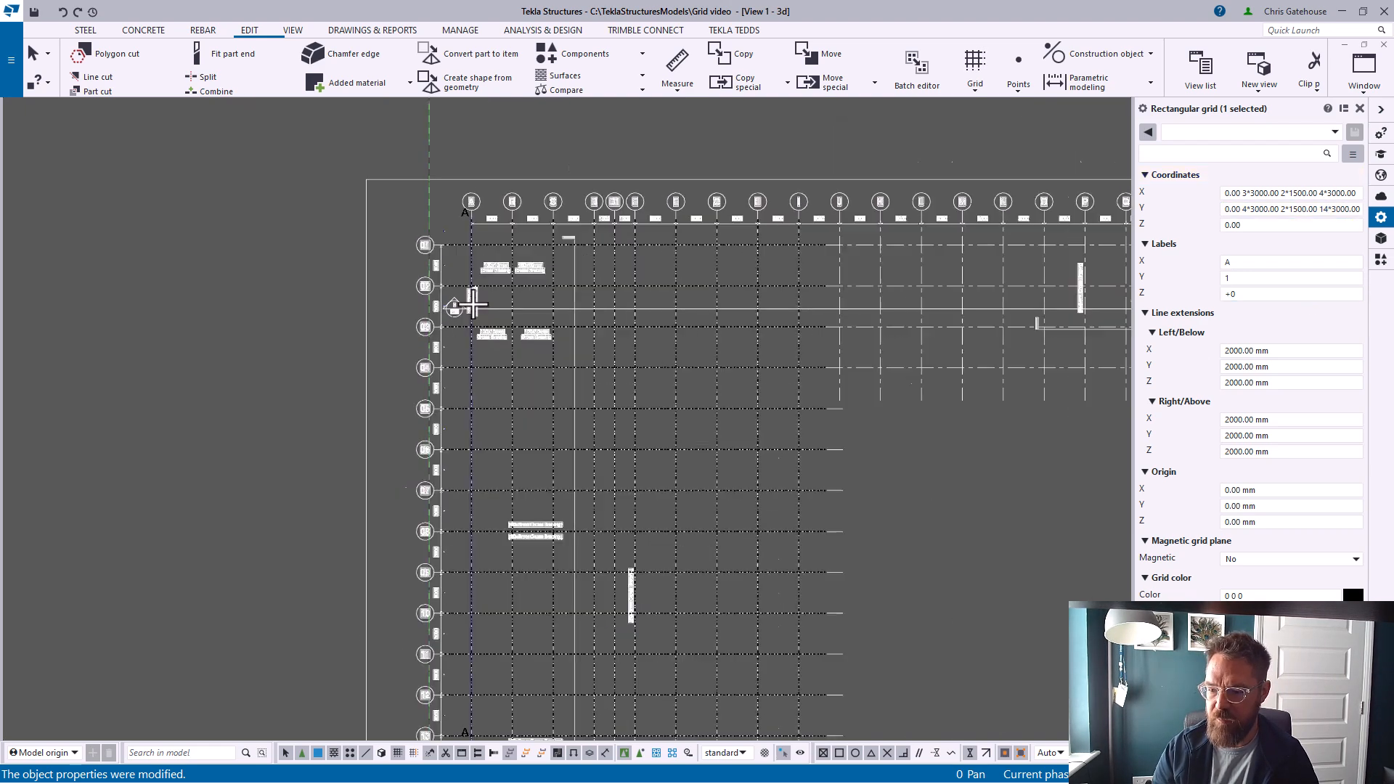
scroll(775, 291, up, 2)
middle_drag(720, 590, 548, 324)
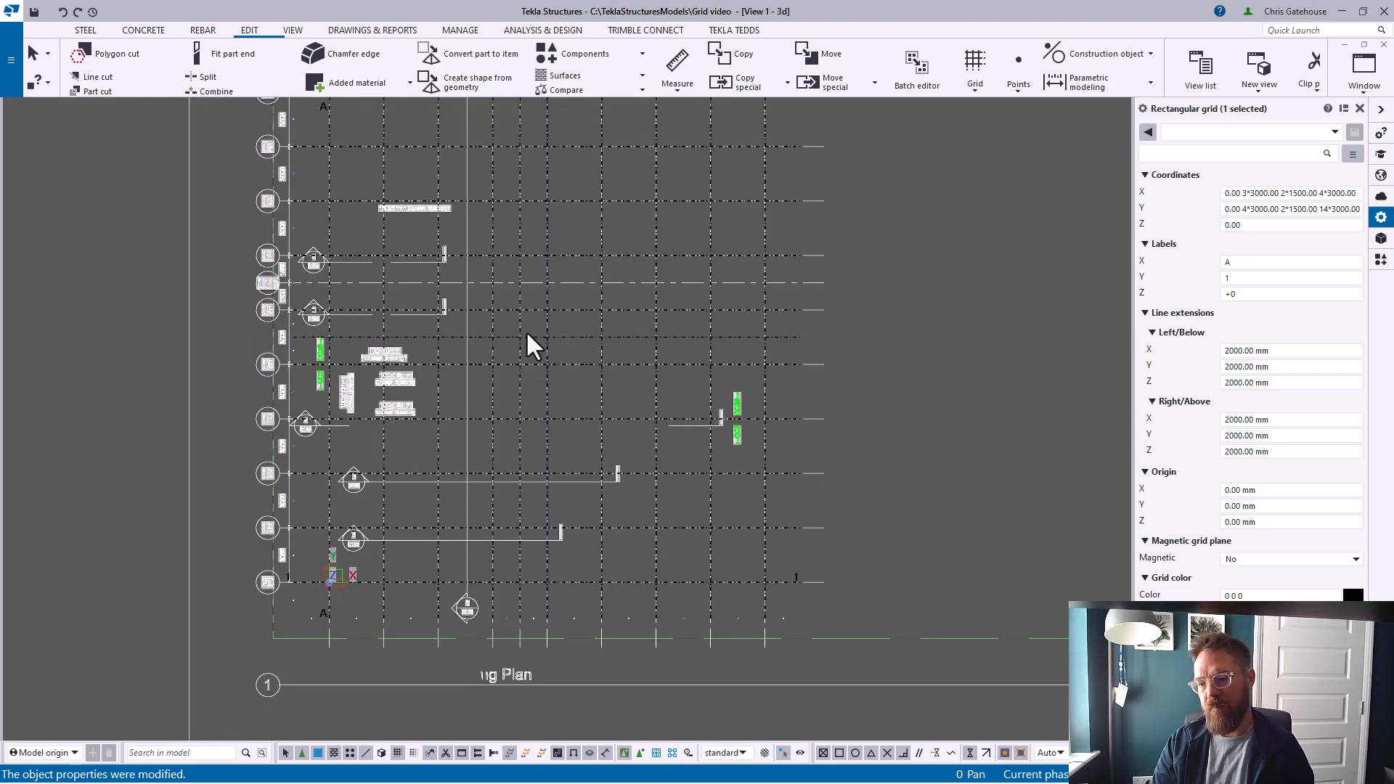
scroll(498, 351, down, 4)
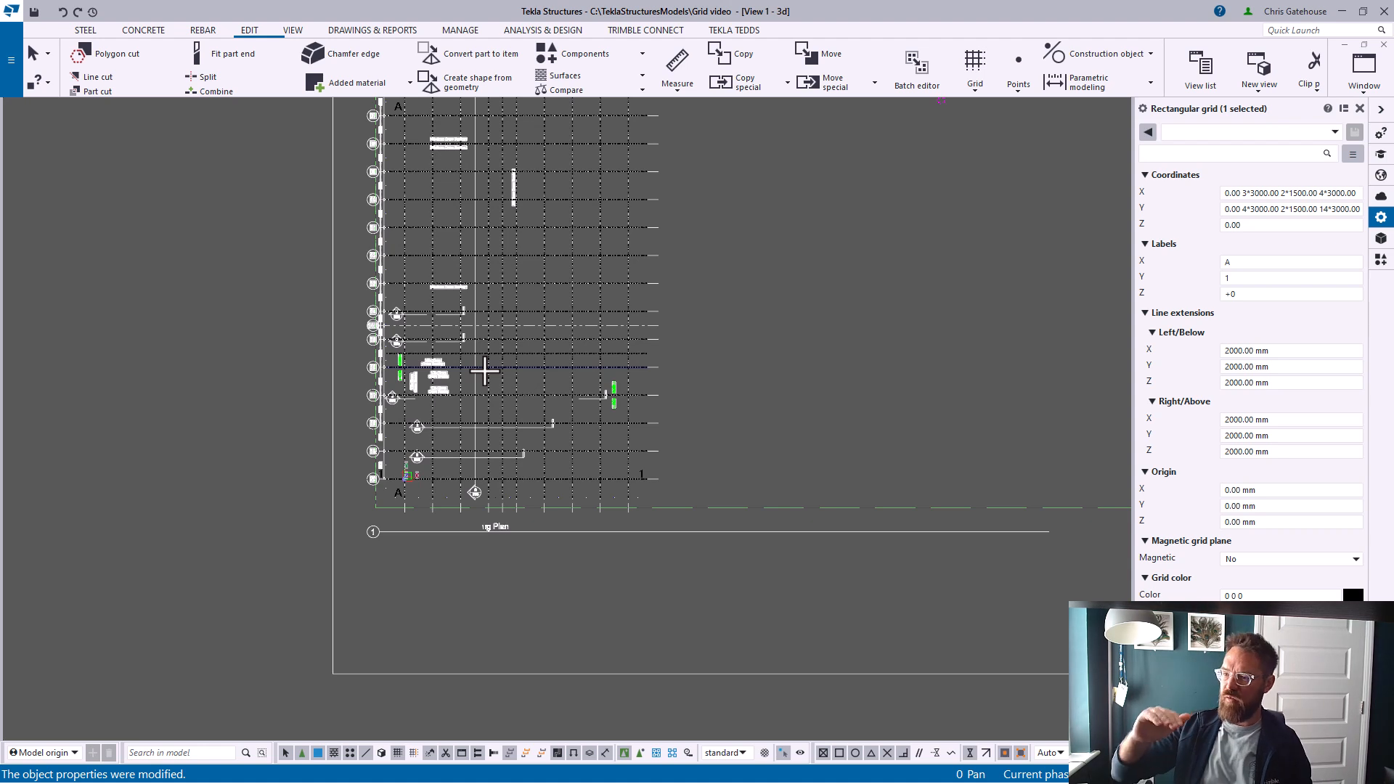
Set the grid's Z coordinates to 0.00 3*3000
click(1275, 224)
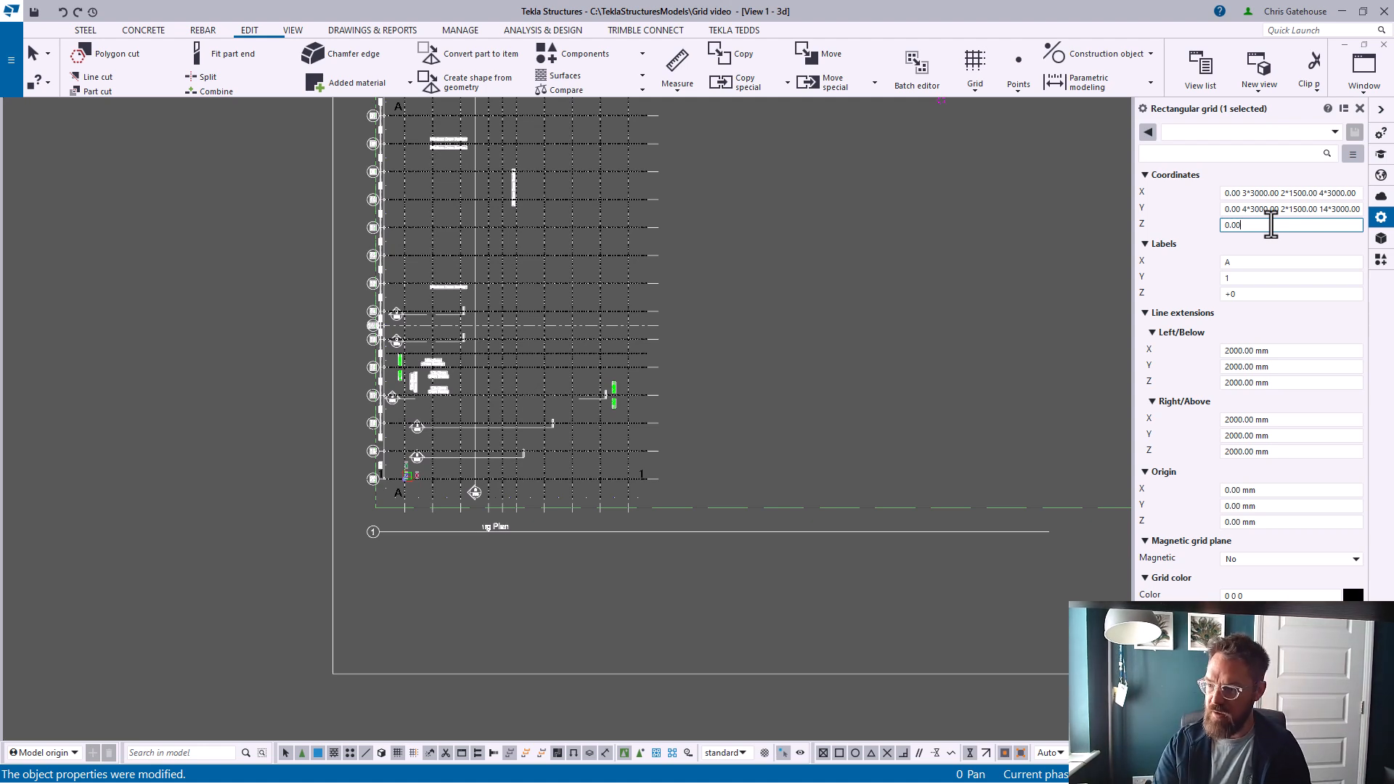
text(3*3)
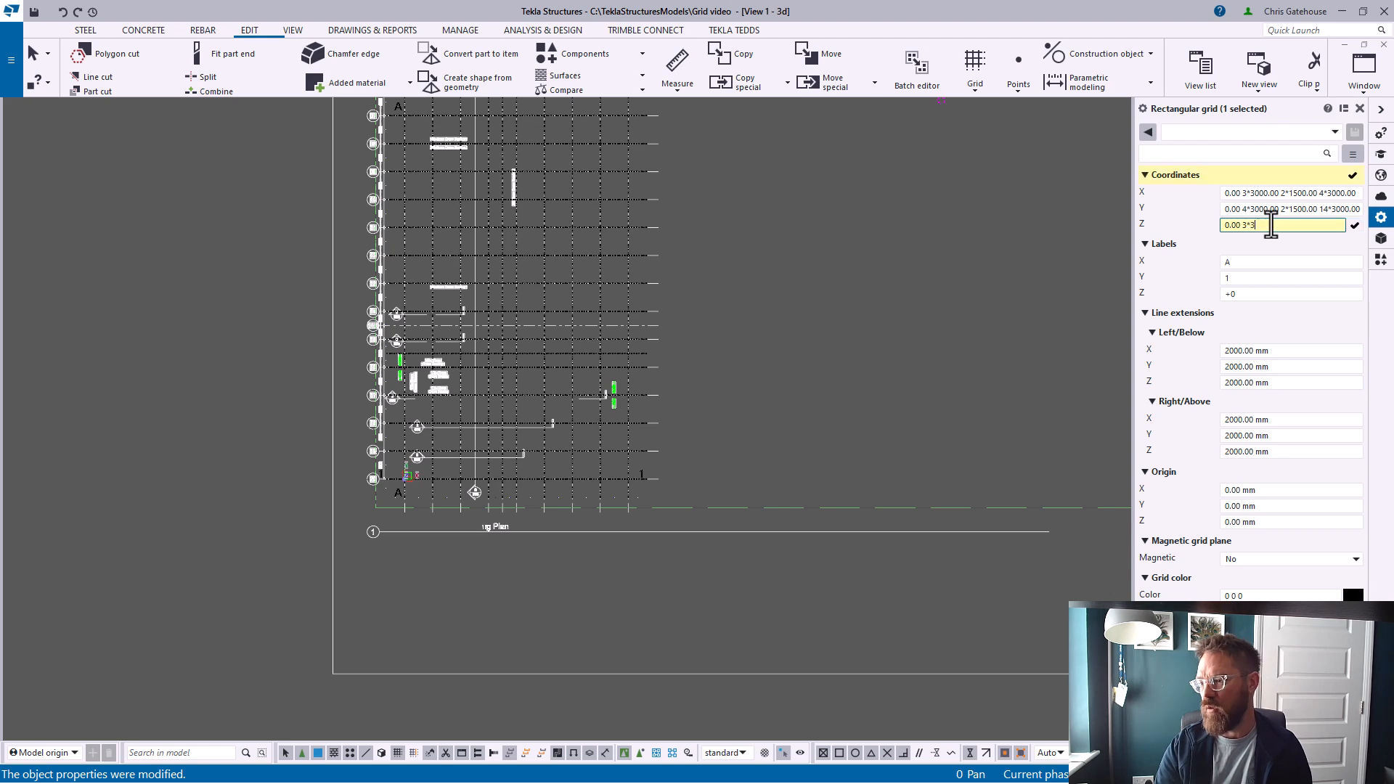
text(000)
key(Return)
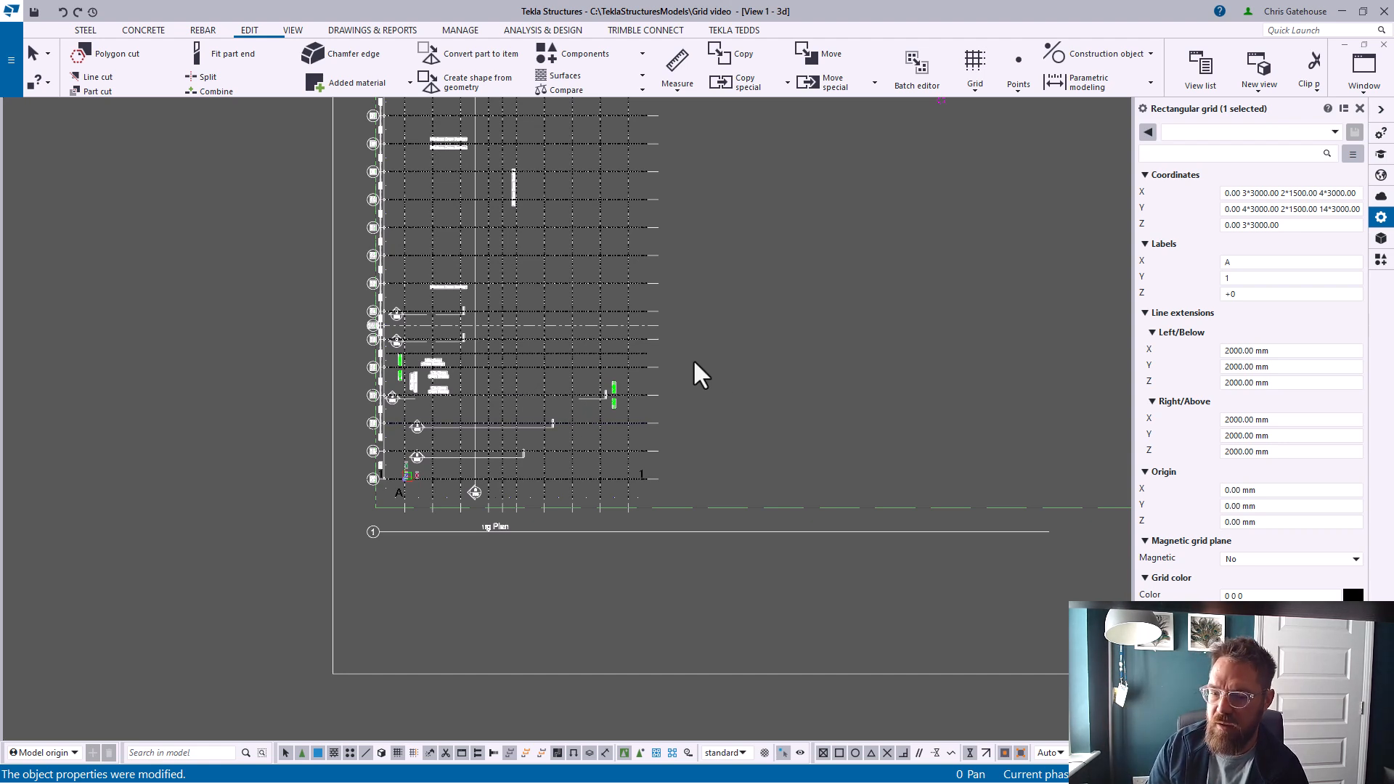
scroll(664, 369, down, 4)
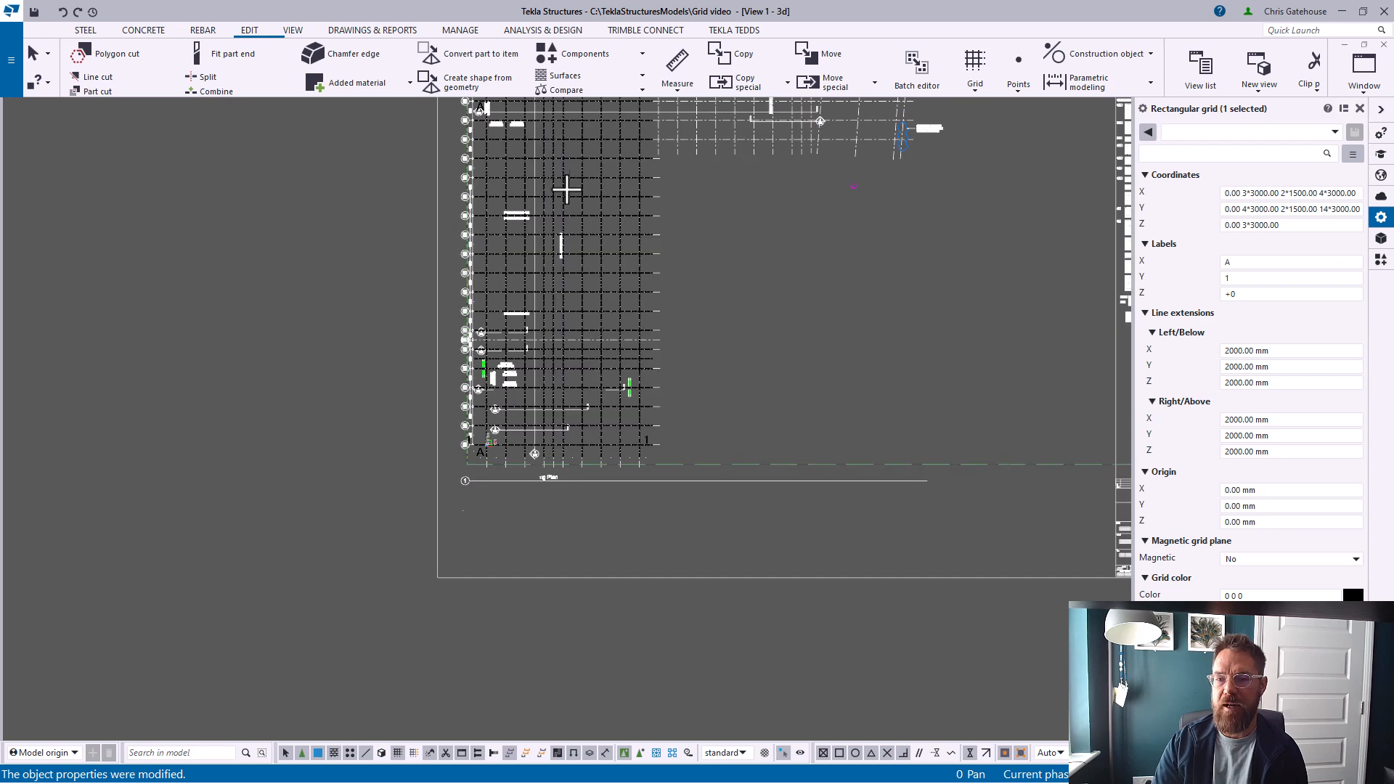
middle_drag(566, 185, 573, 369)
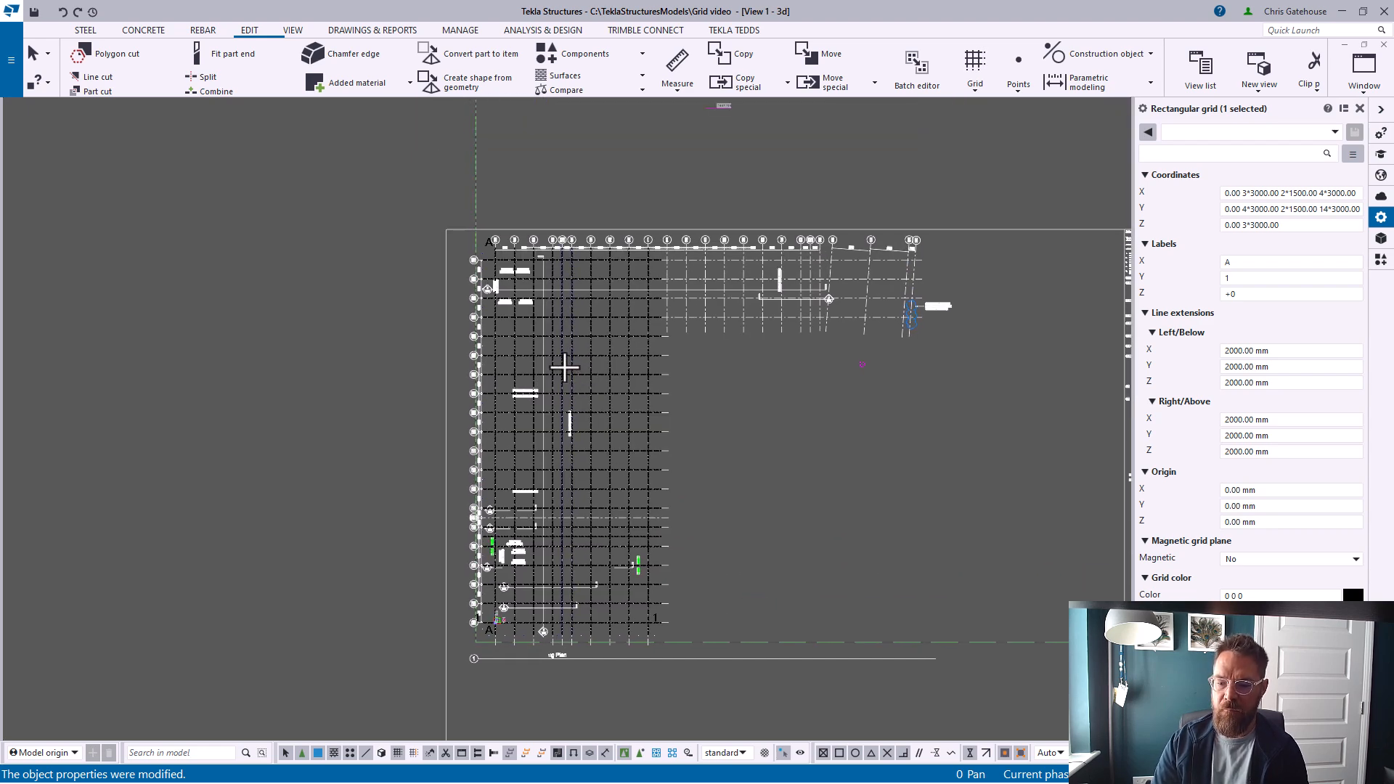
scroll(485, 631, up, 8)
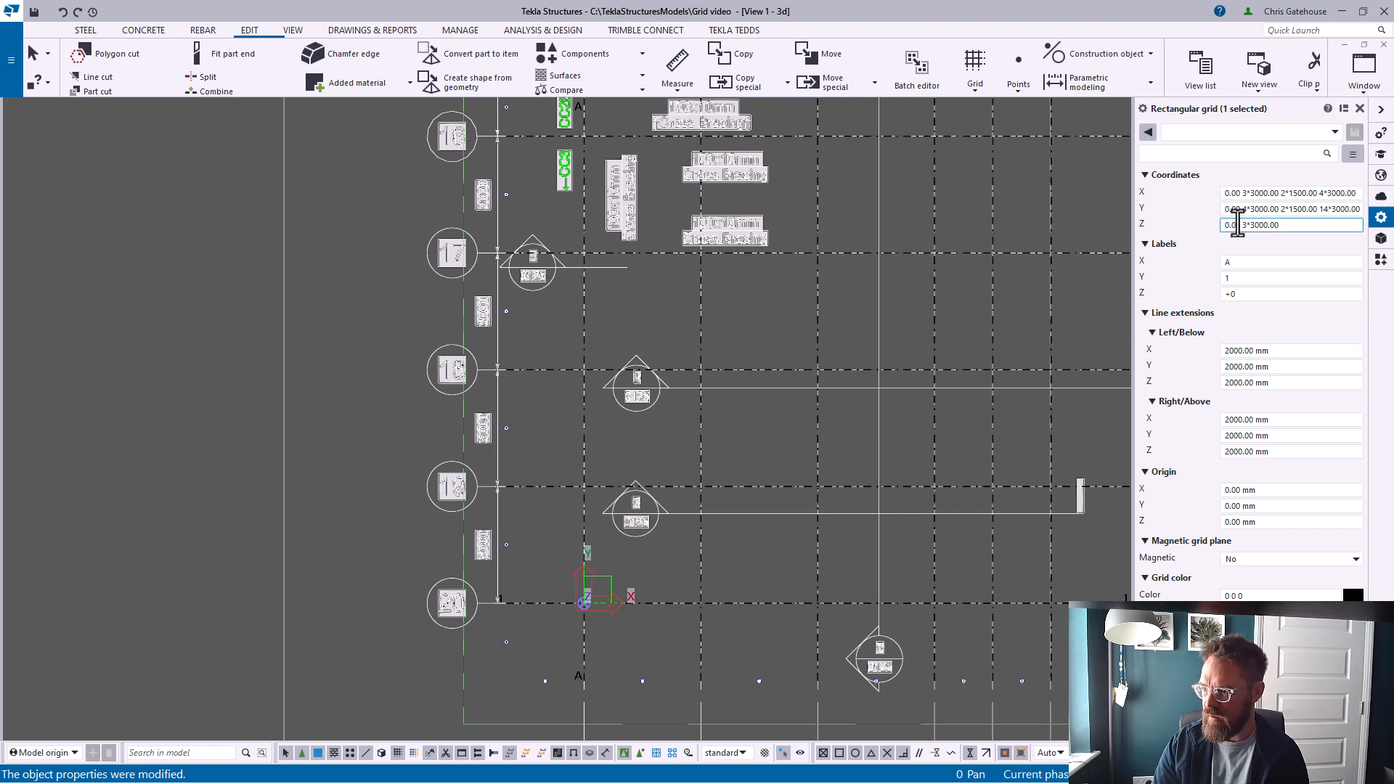
double_click(1239, 278)
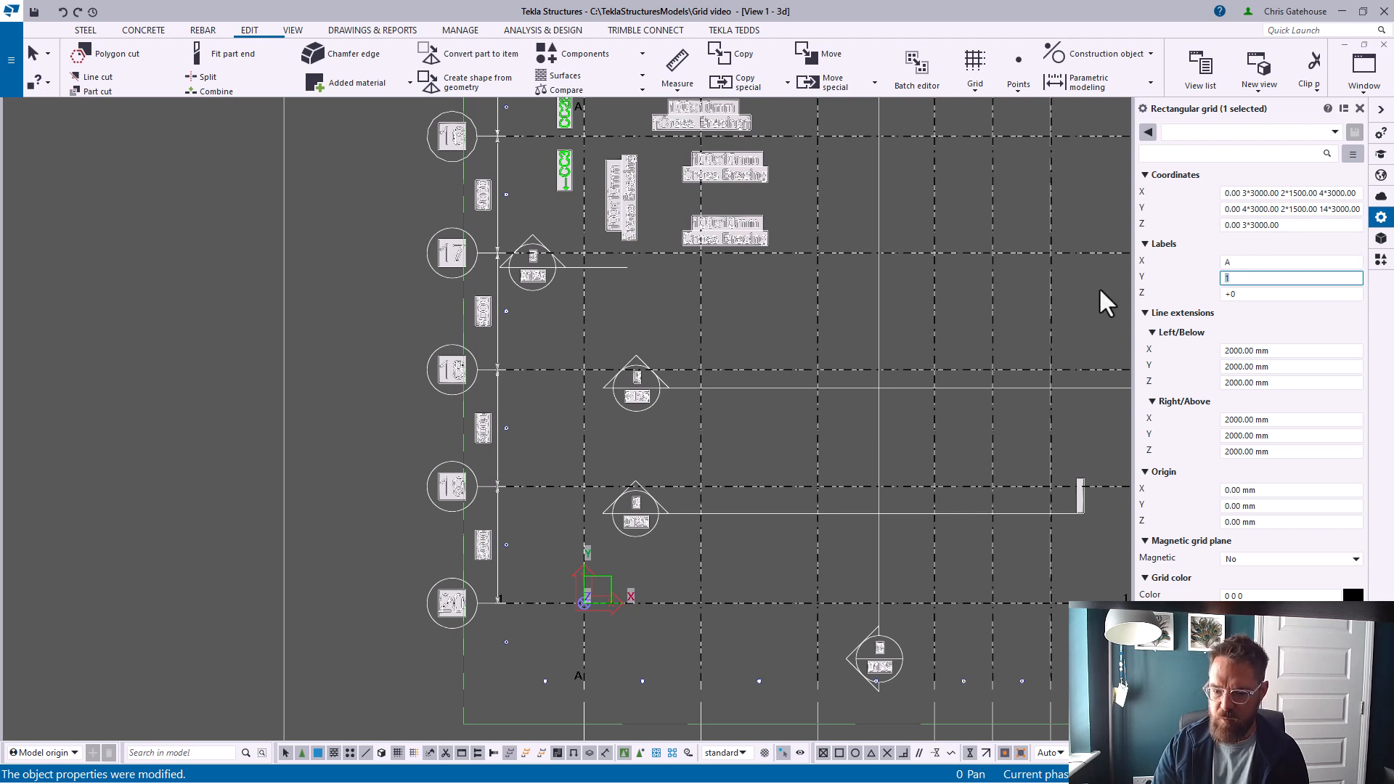
text(20 19 18 17 )
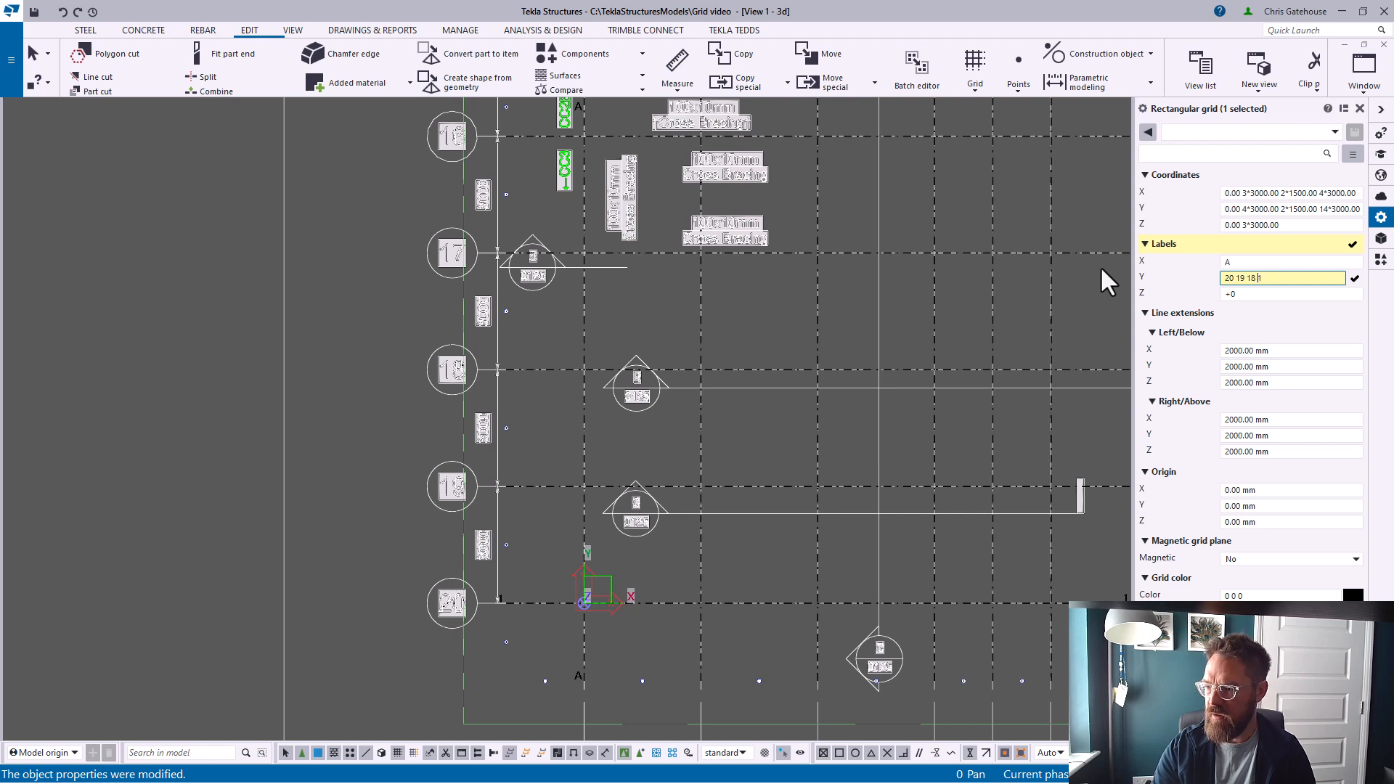
text(16 15)
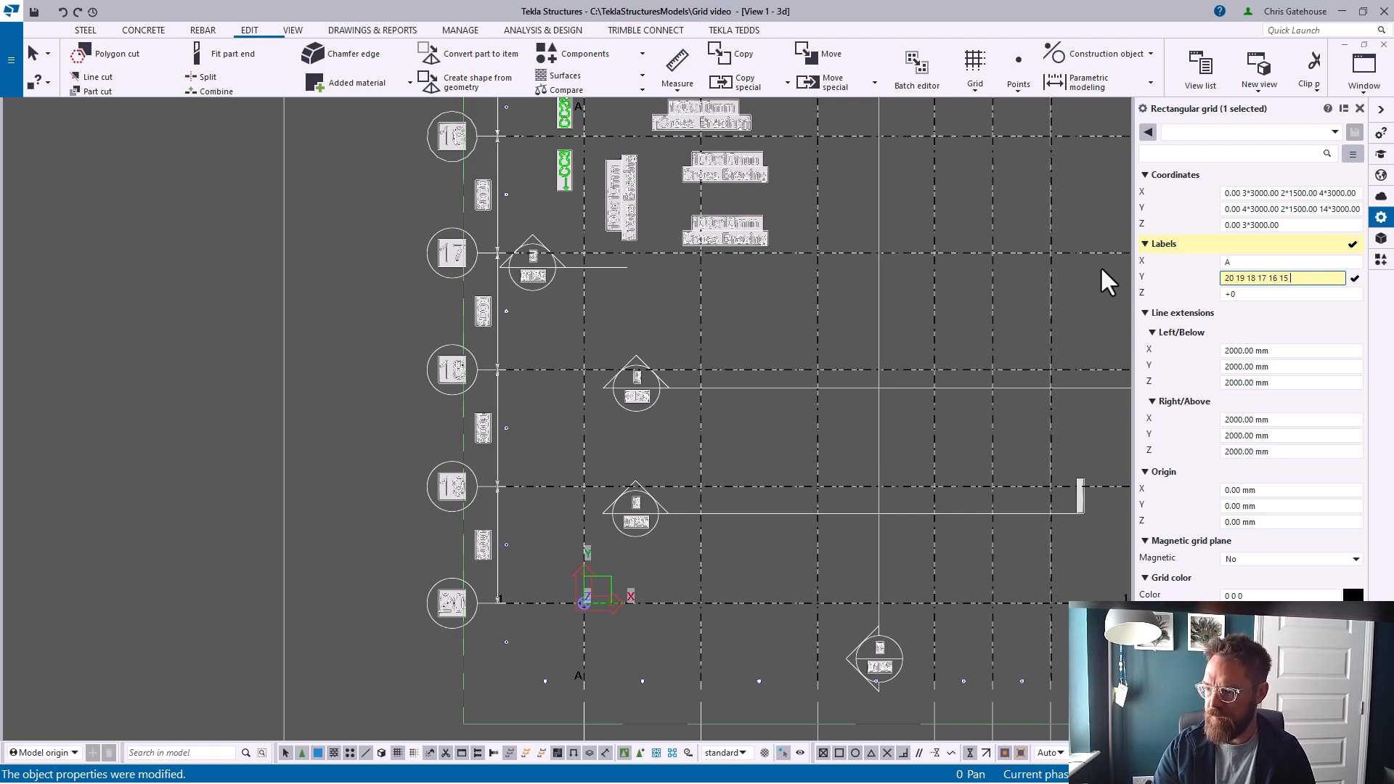
text( 14 13 12 11 10 9 8 7 6 5 4 3 2 1)
scroll(559, 512, down, 3)
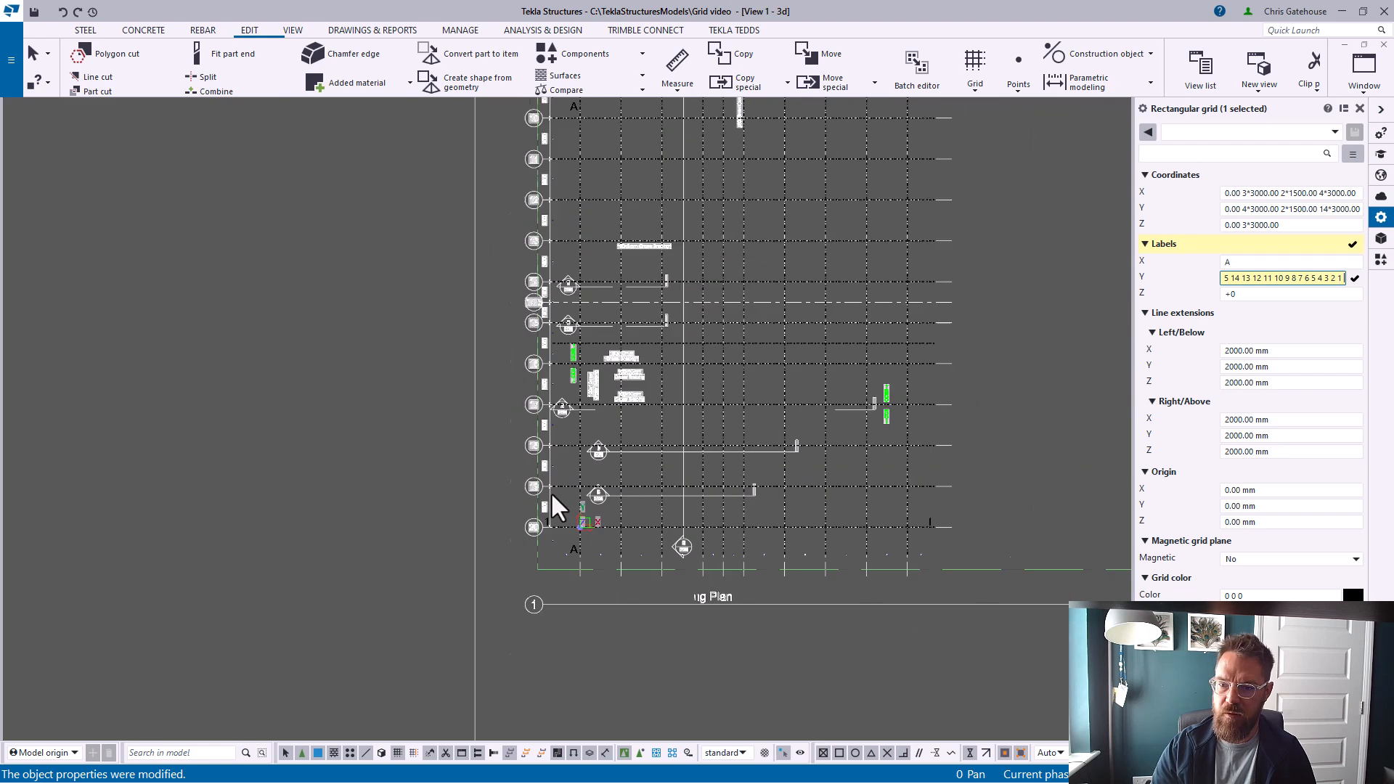
scroll(445, 264, up, 8)
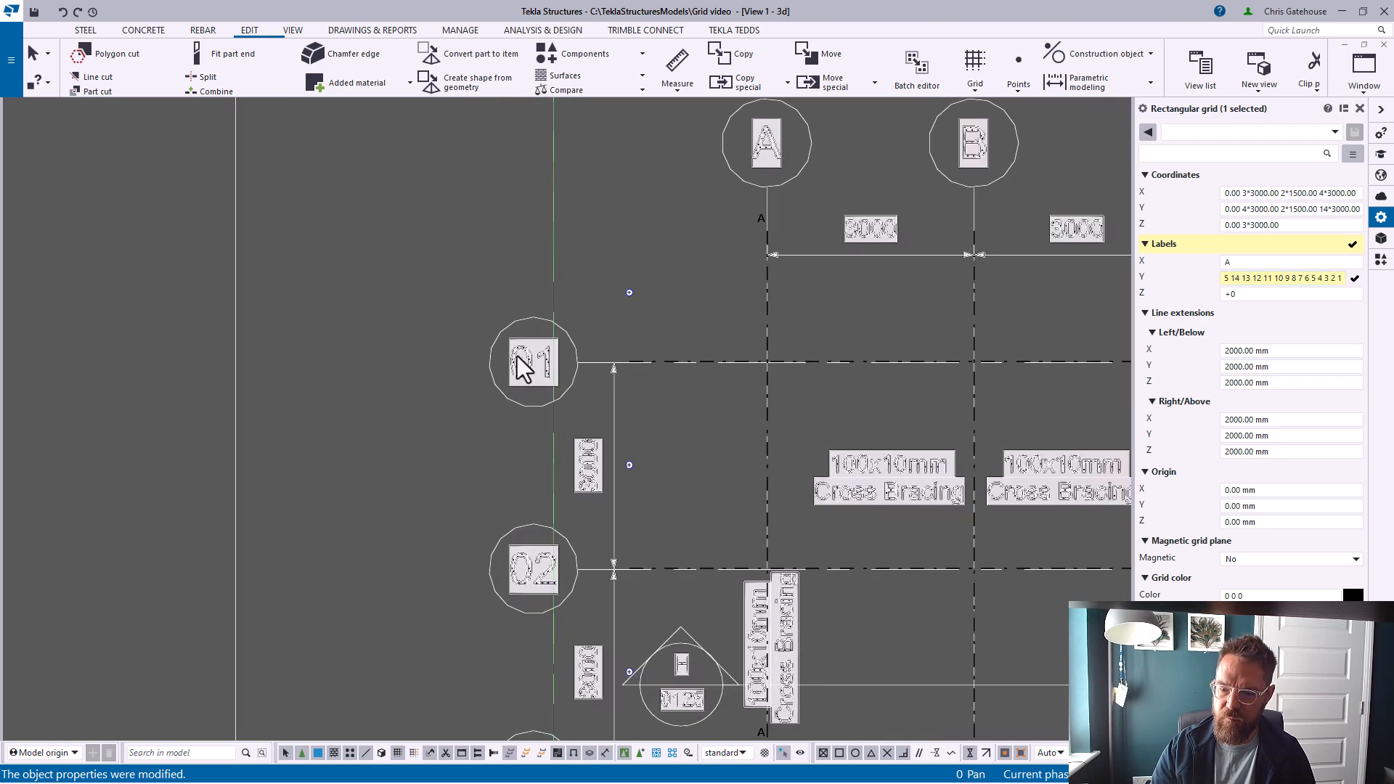
click(1288, 278)
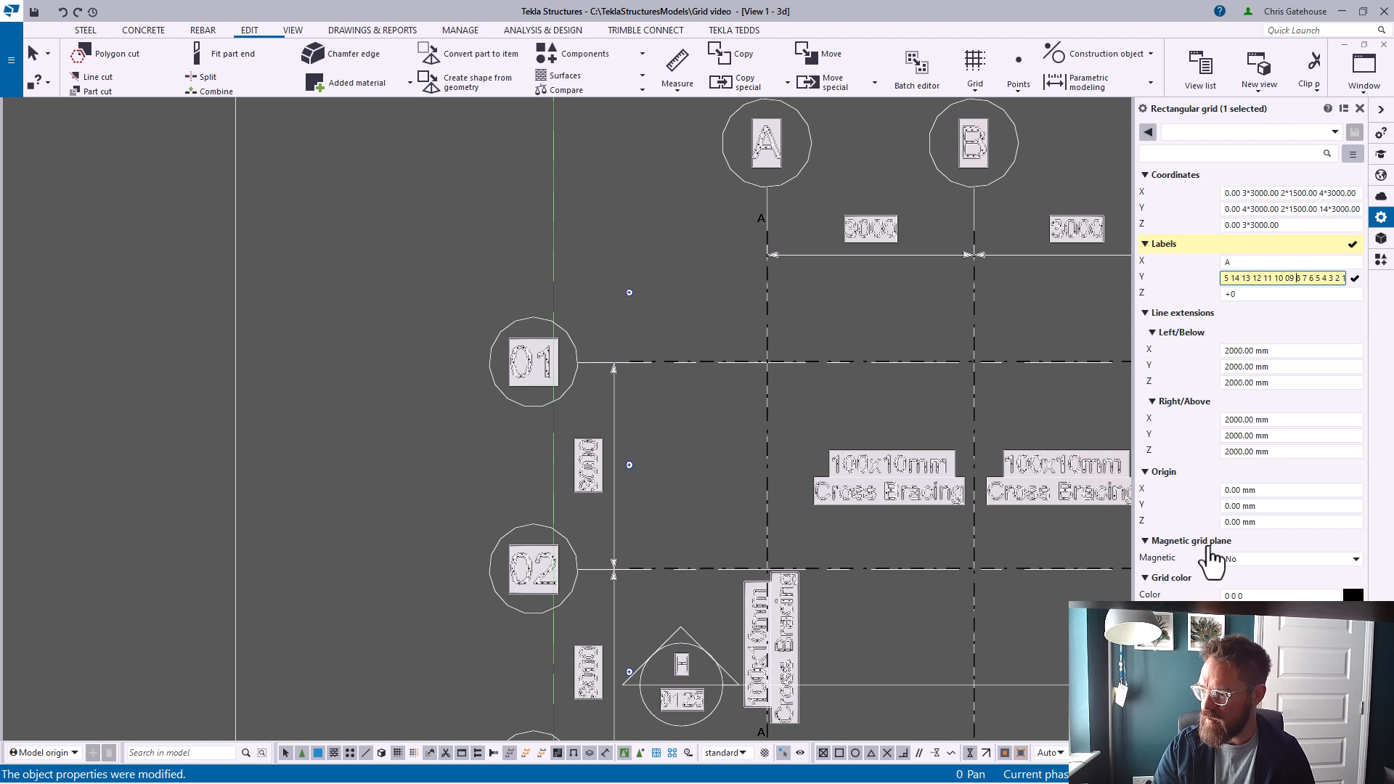
text(0)
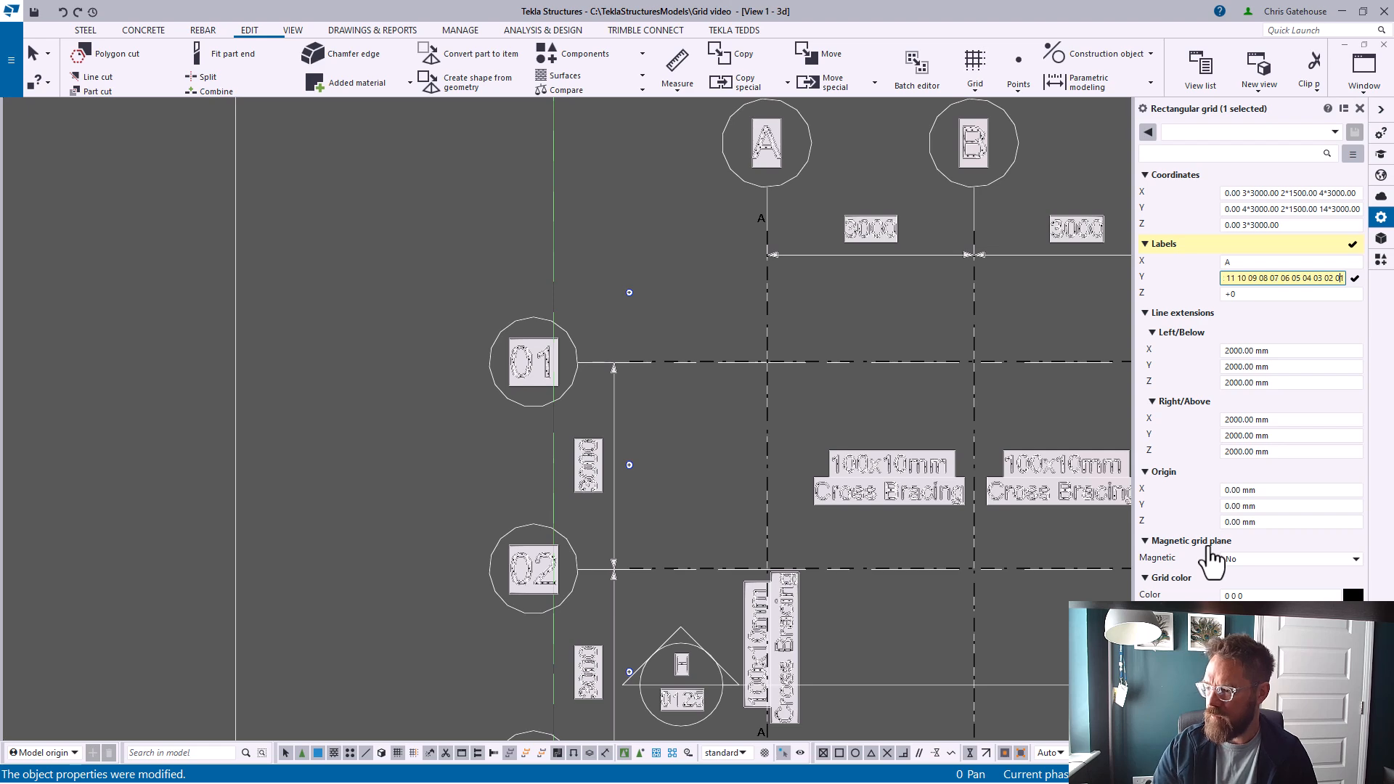
key(Return)
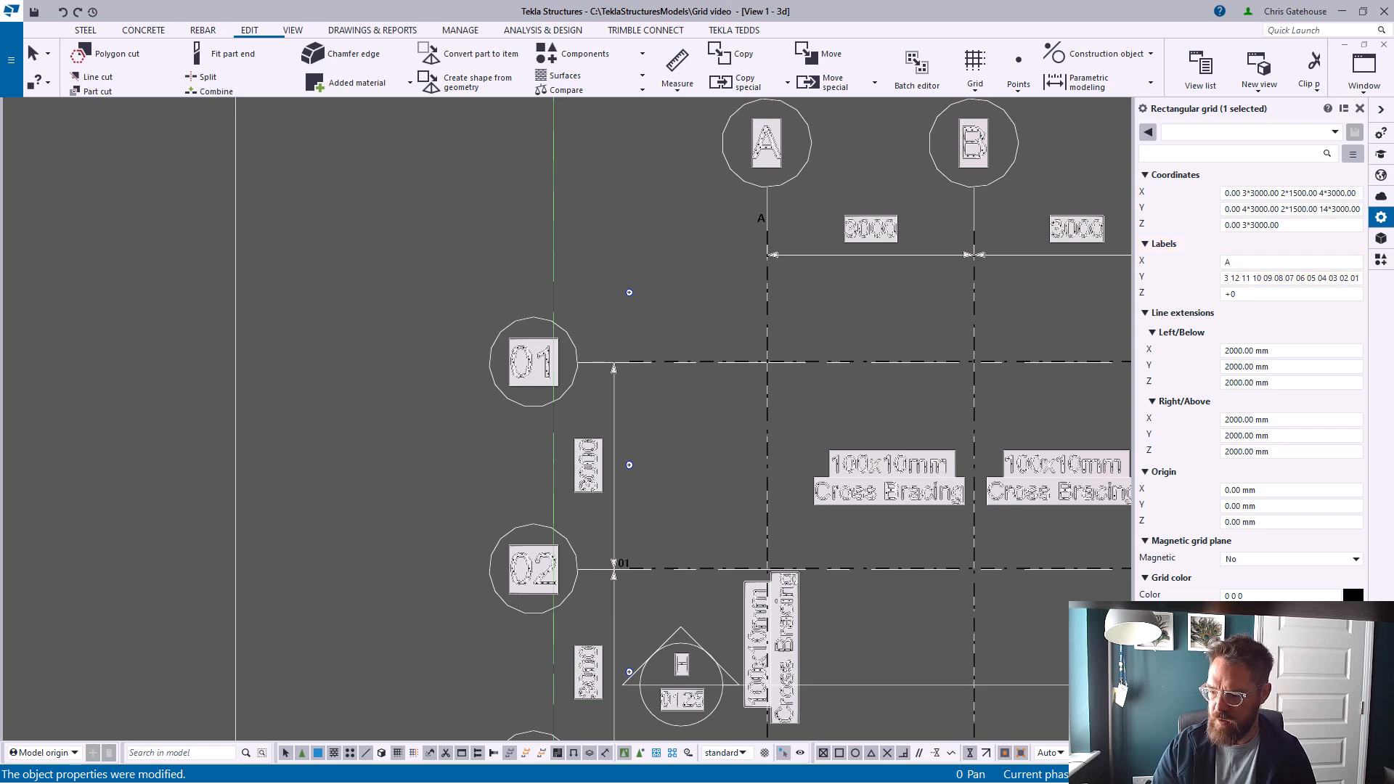
Inspect the model grid's Y lines and labels against the drawing's numbered gridlines
scroll(313, 318, down, 6)
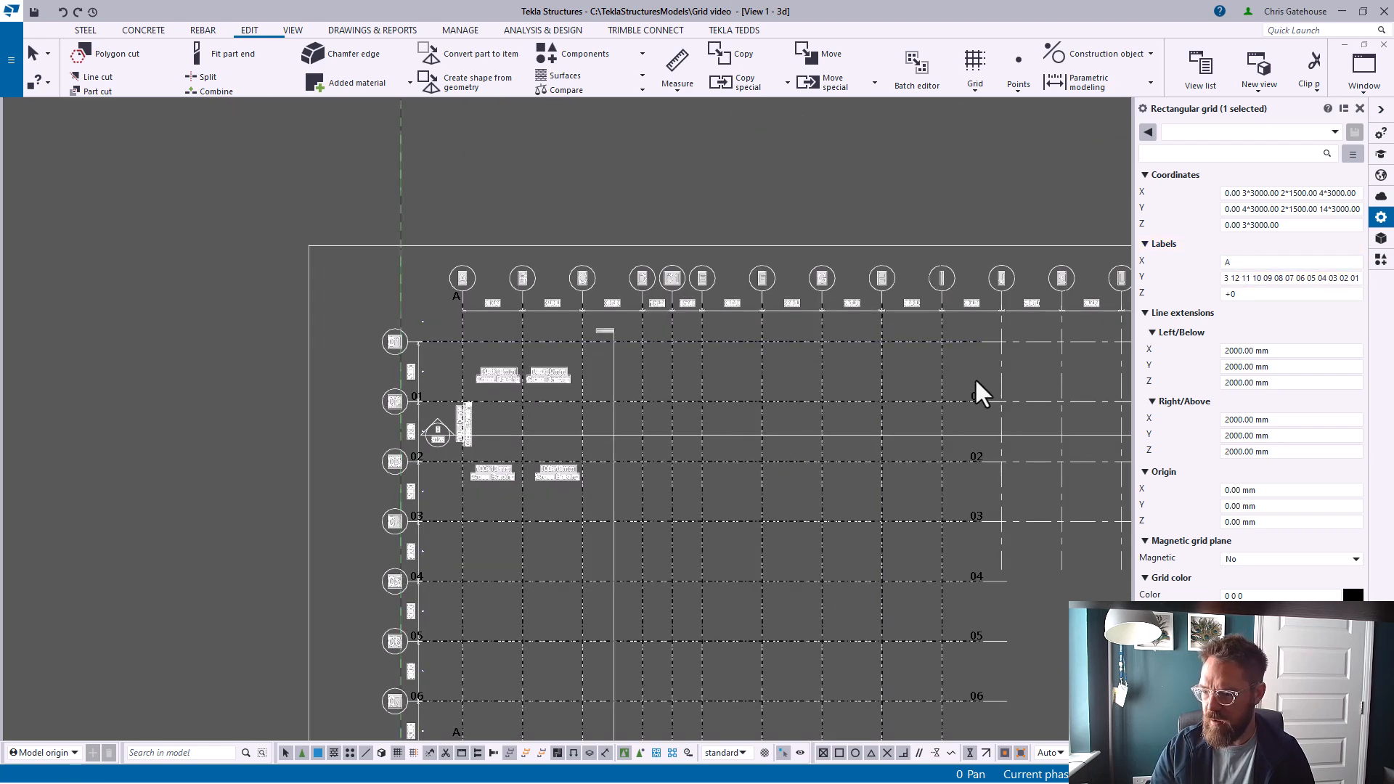
scroll(956, 363, up, 3)
scroll(902, 357, down, 6)
middle_drag(785, 637, 749, 452)
scroll(634, 533, up, 5)
scroll(436, 506, down, 3)
scroll(476, 347, down, 4)
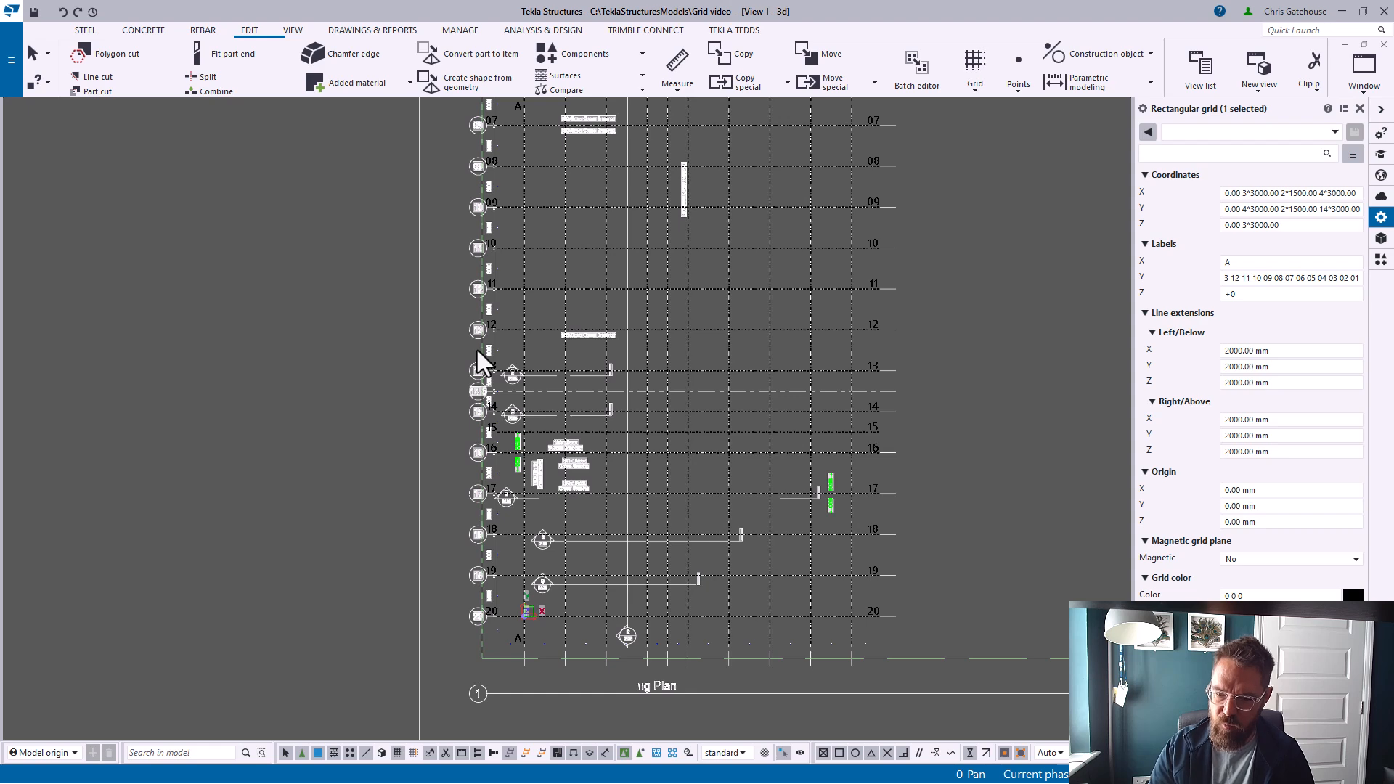
scroll(581, 385, up, 3)
middle_drag(787, 508, 592, 466)
Insert a Y label 14.5 between labels 15 and 14
click(1334, 284)
drag(1243, 278, 1184, 290)
click(1290, 279)
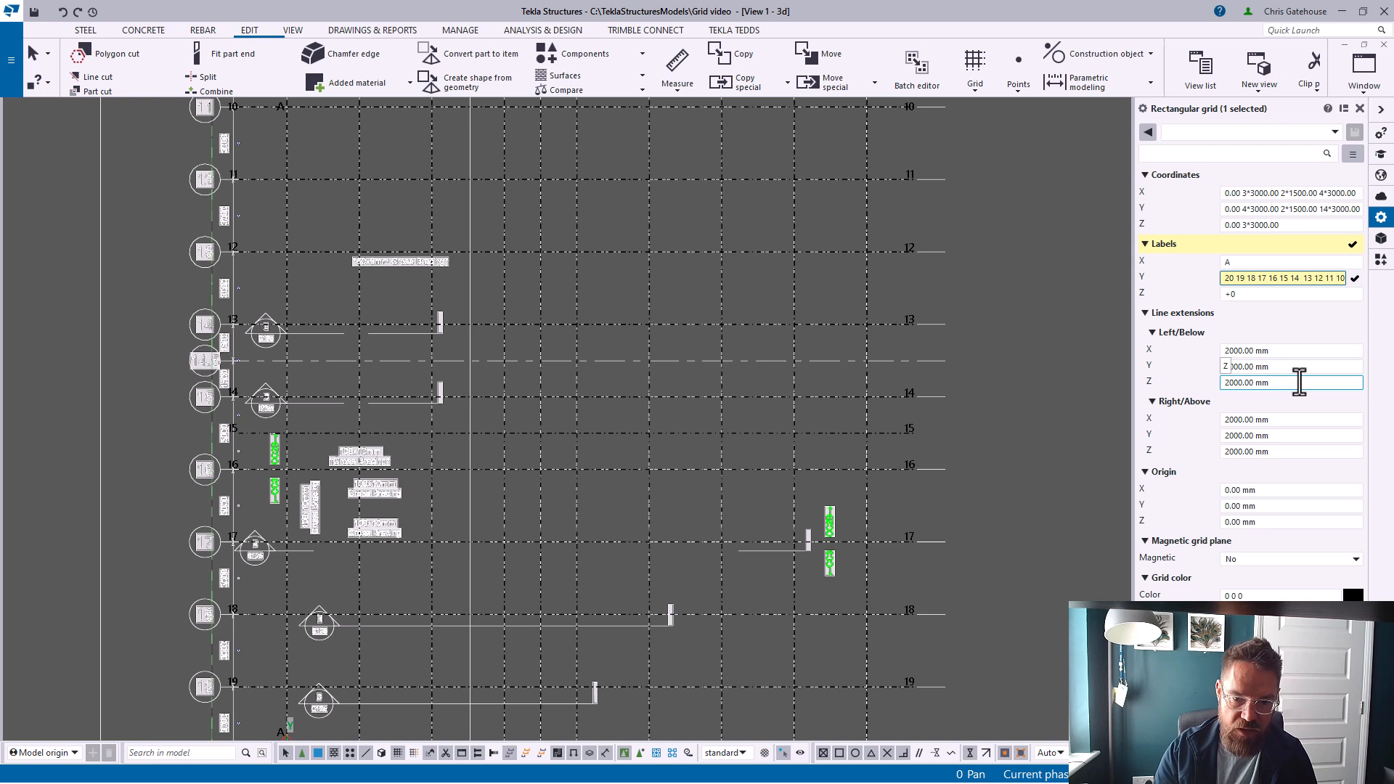
key(BackSpace)
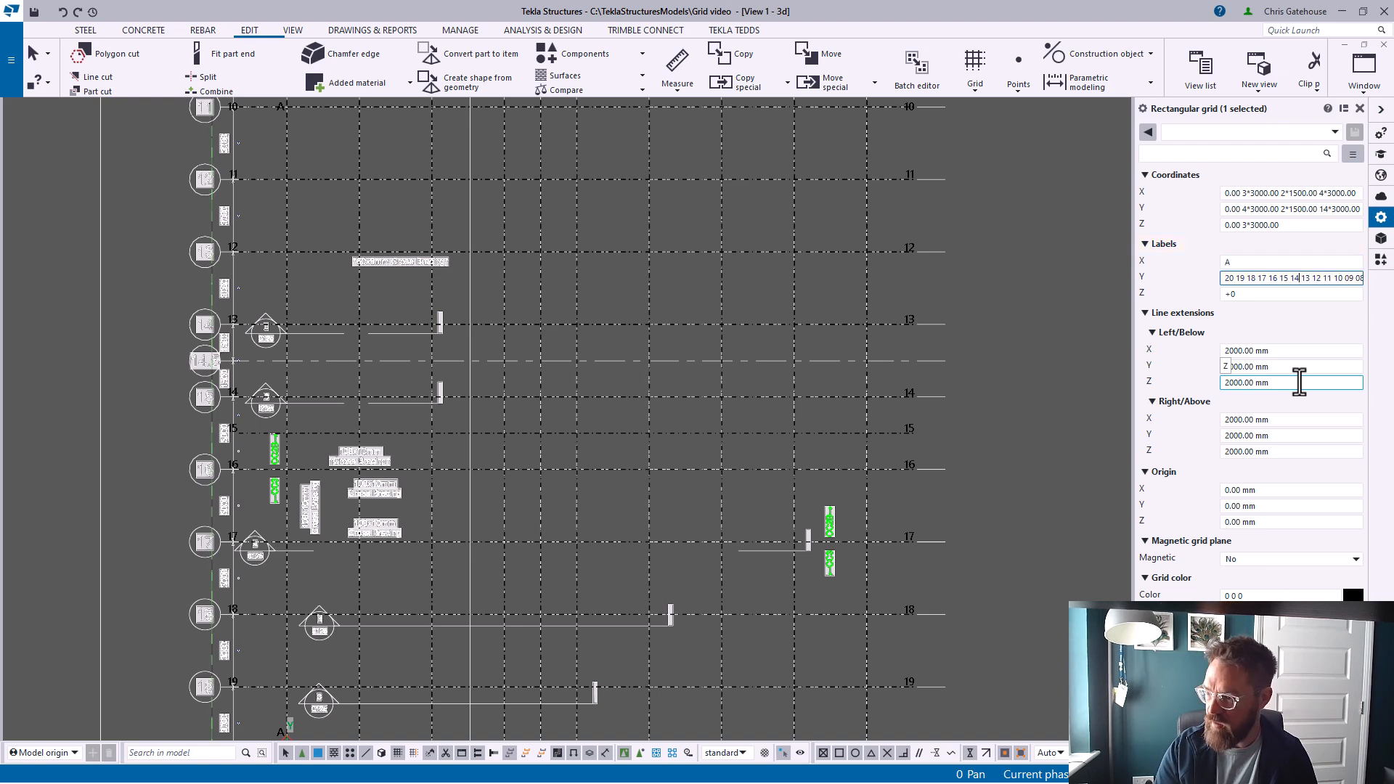
text(014.5)
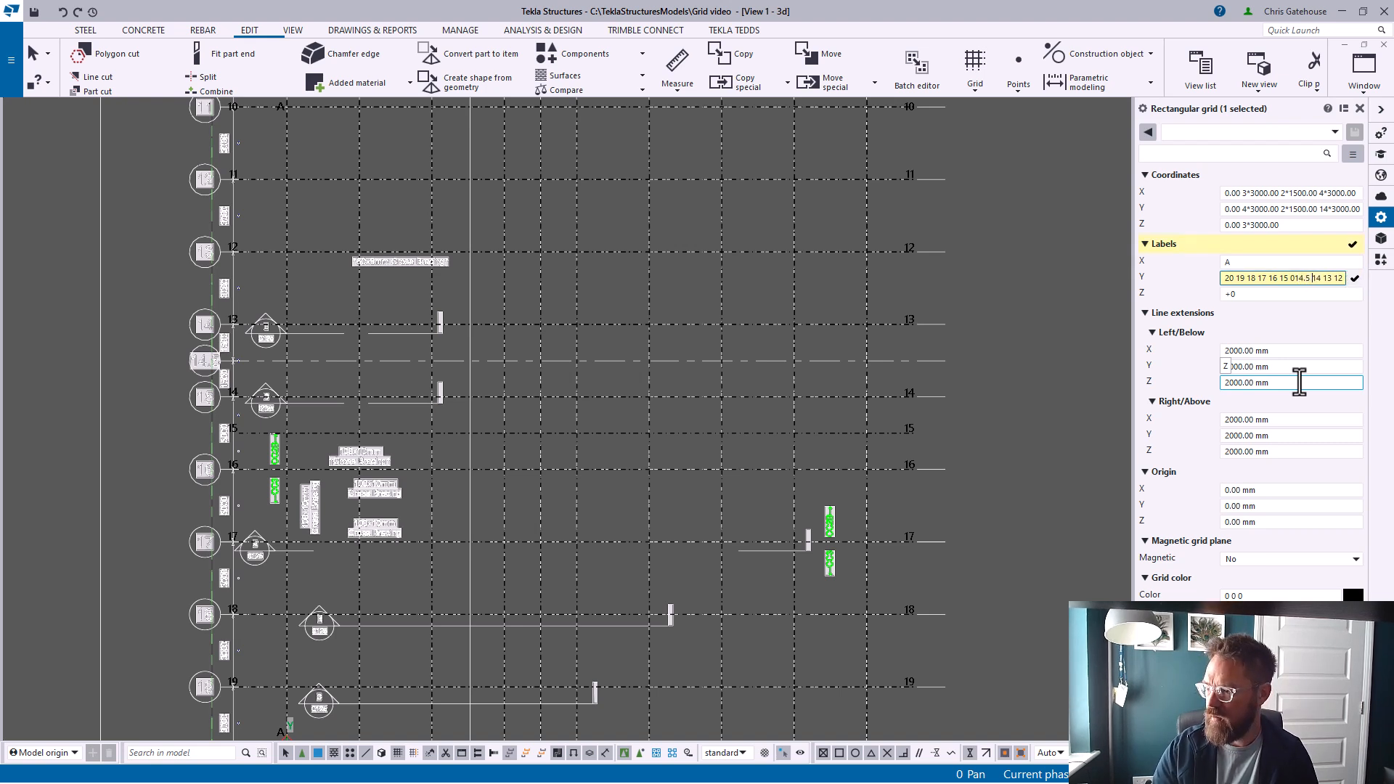
click(1295, 280)
key(BackSpace)
Set the grid's Y coordinates to 0.00 5*3000 2*1500 13*3000
click(1248, 210)
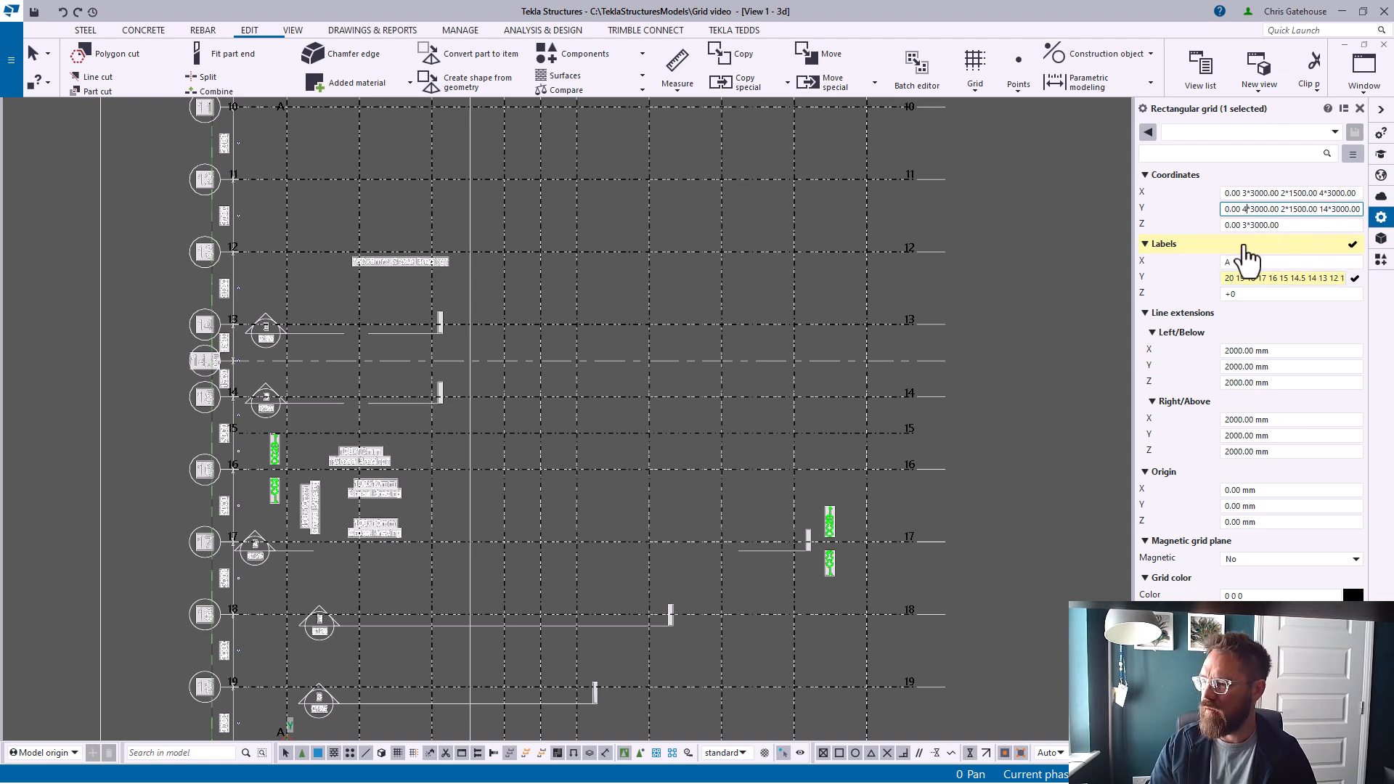
key(BackSpace)
text(5)
click(1330, 209)
key(BackSpace)
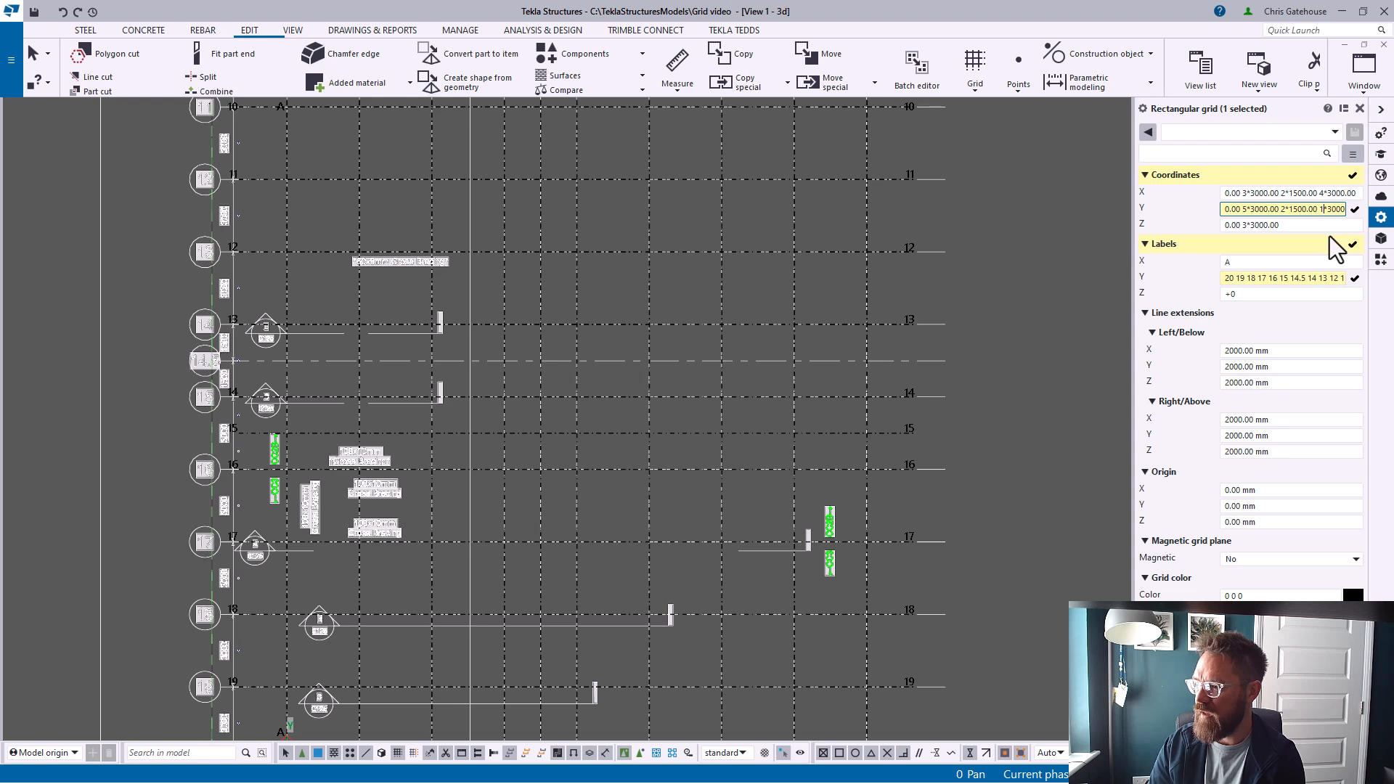
text(3)
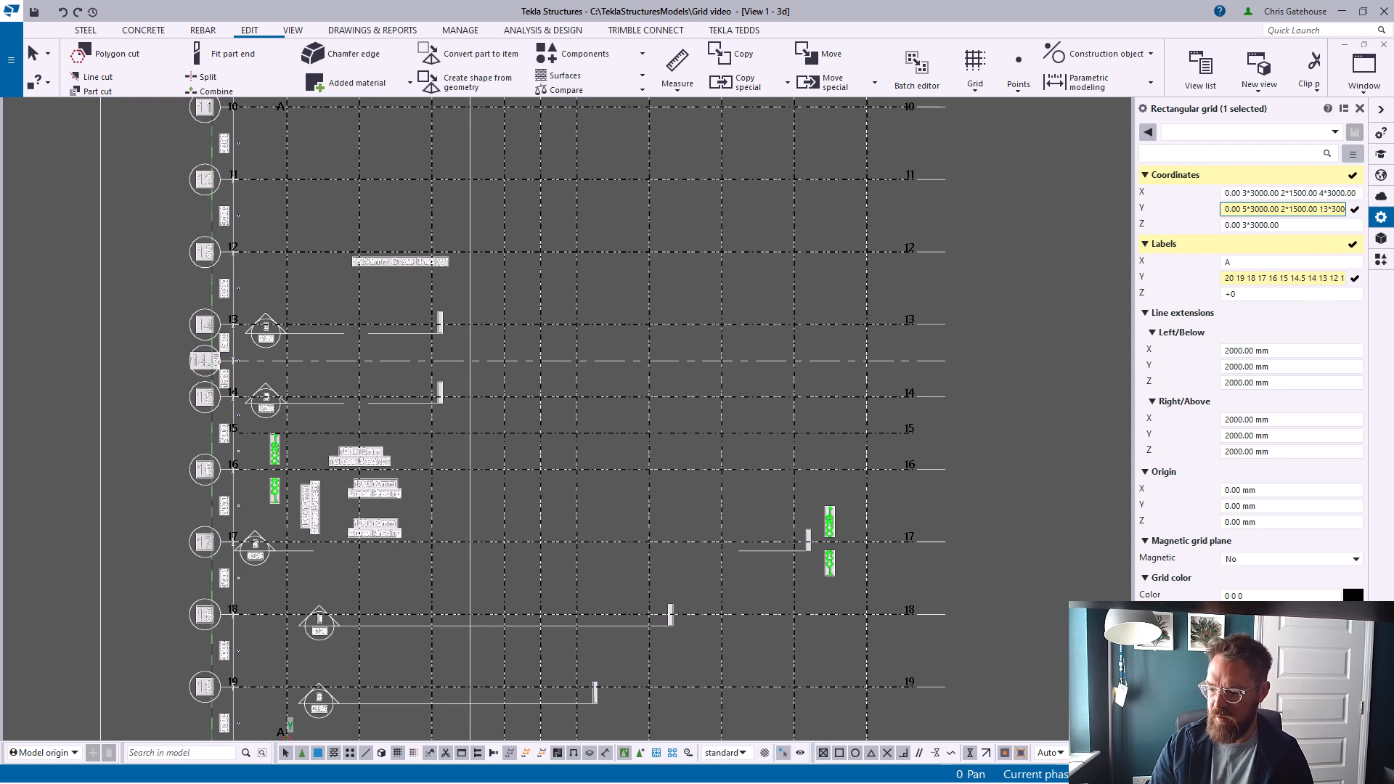
key(Return)
Set the grid's X labels to A B C D E F G H I
scroll(256, 411, up, 5)
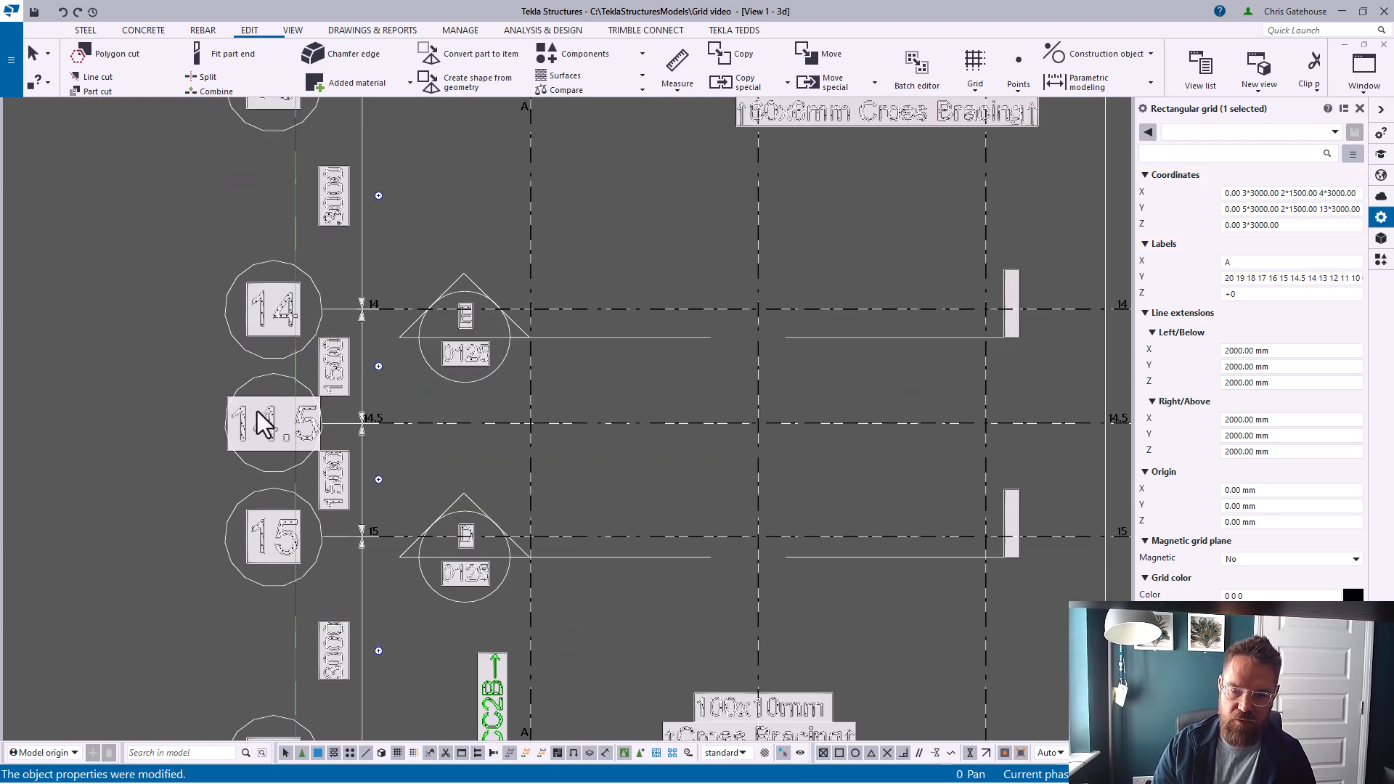
scroll(256, 411, down, 10)
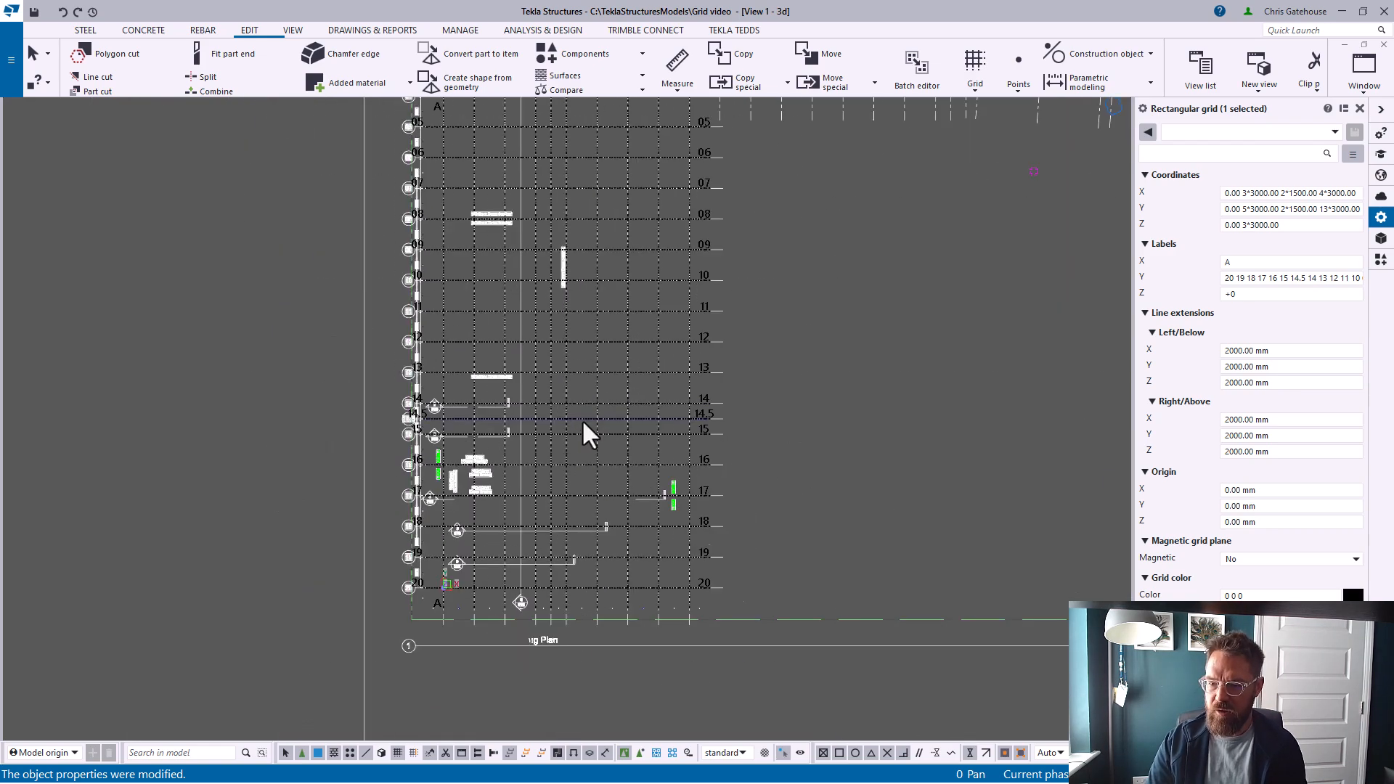
scroll(555, 193, up, 5)
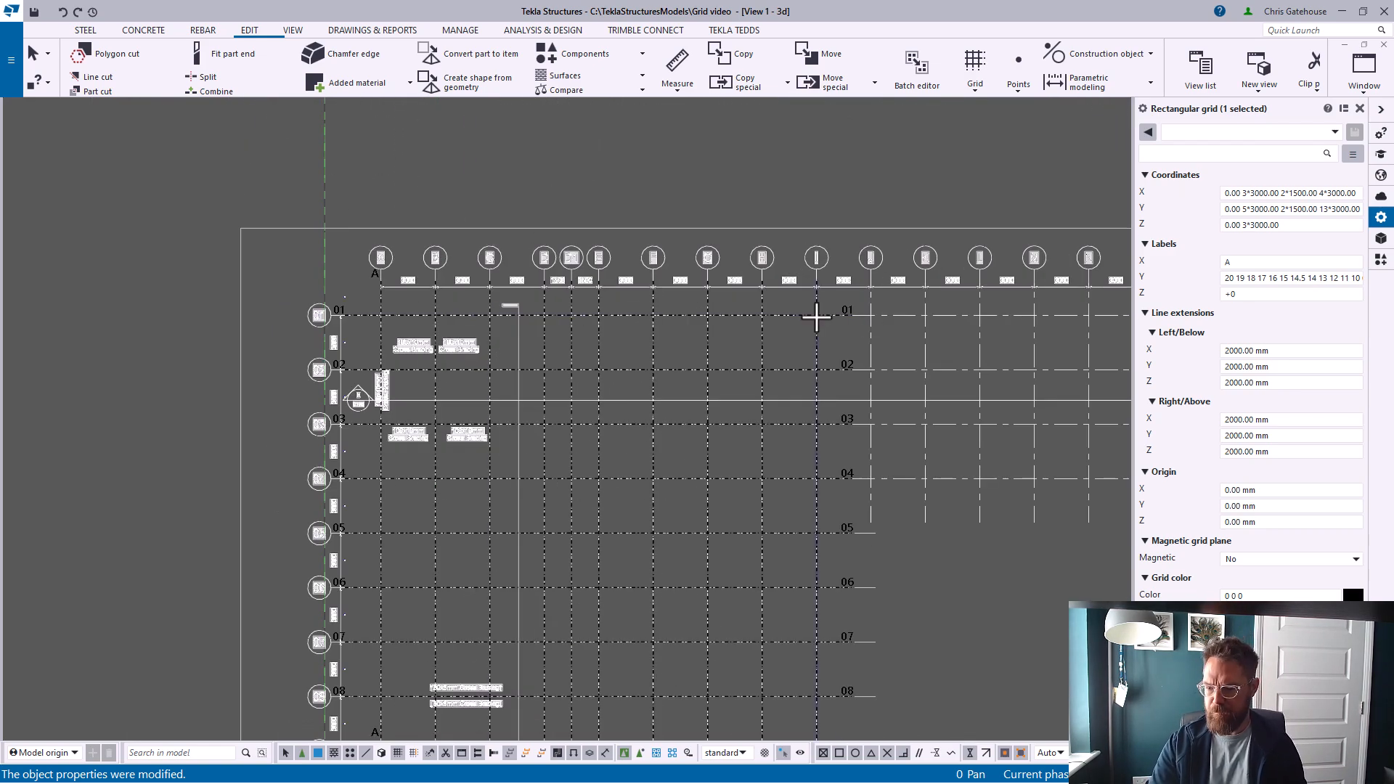
scroll(400, 411, up, 2)
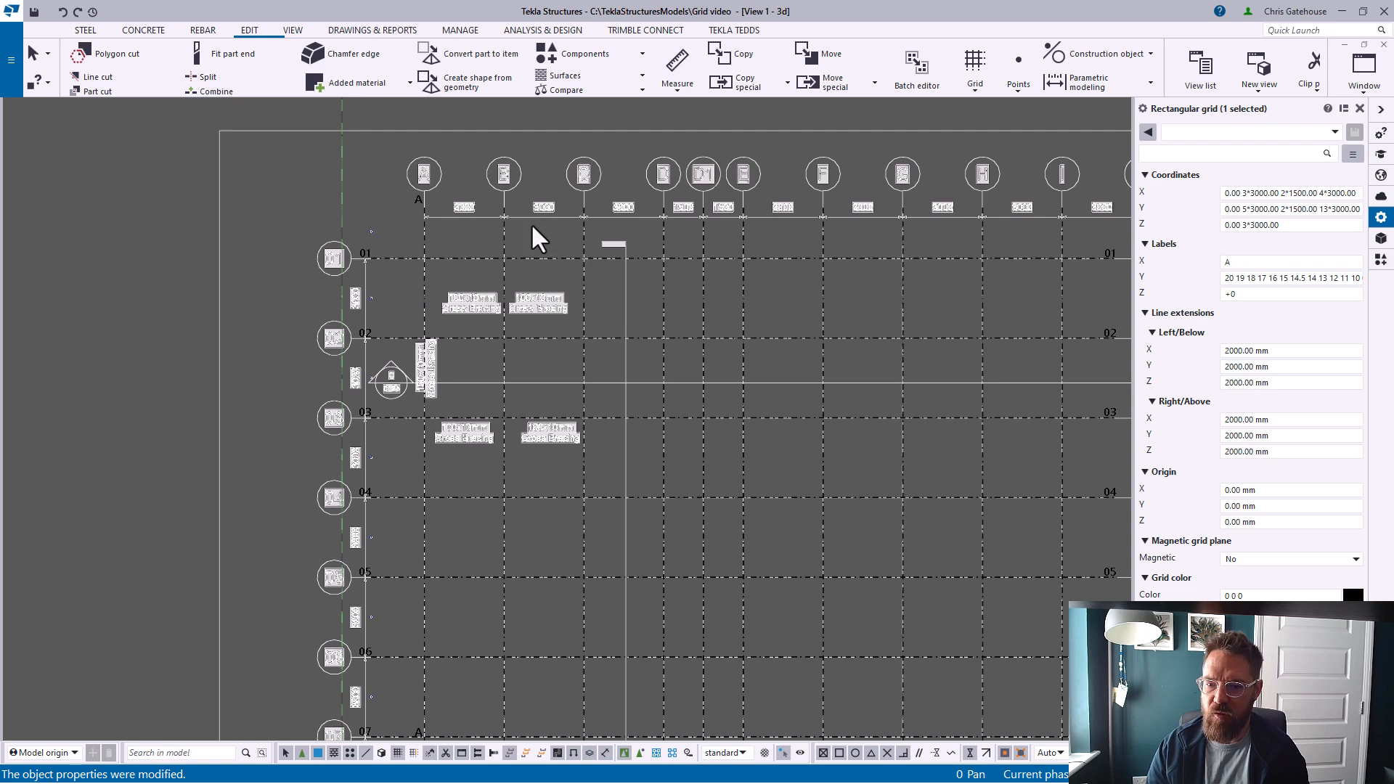
scroll(399, 235, up, 3)
middle_drag(759, 323, 647, 345)
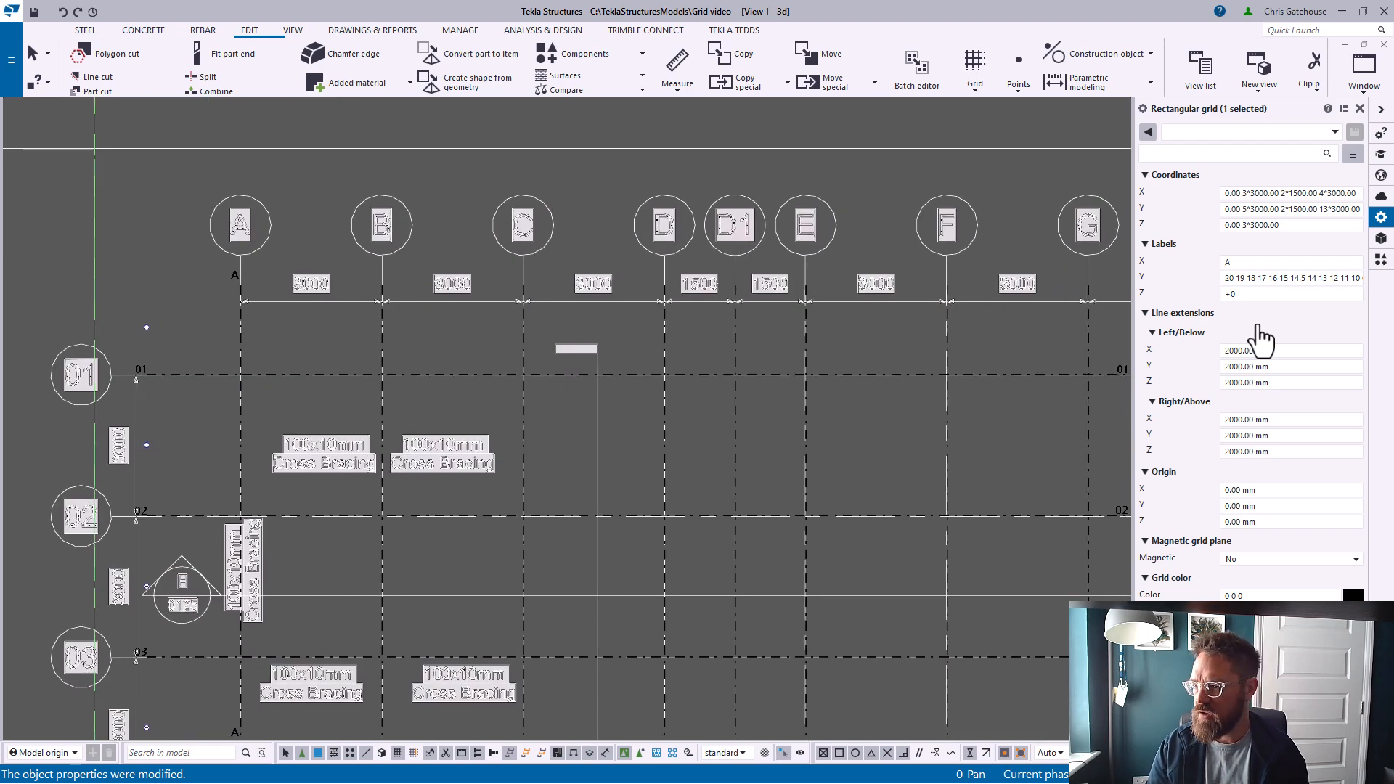
click(1248, 262)
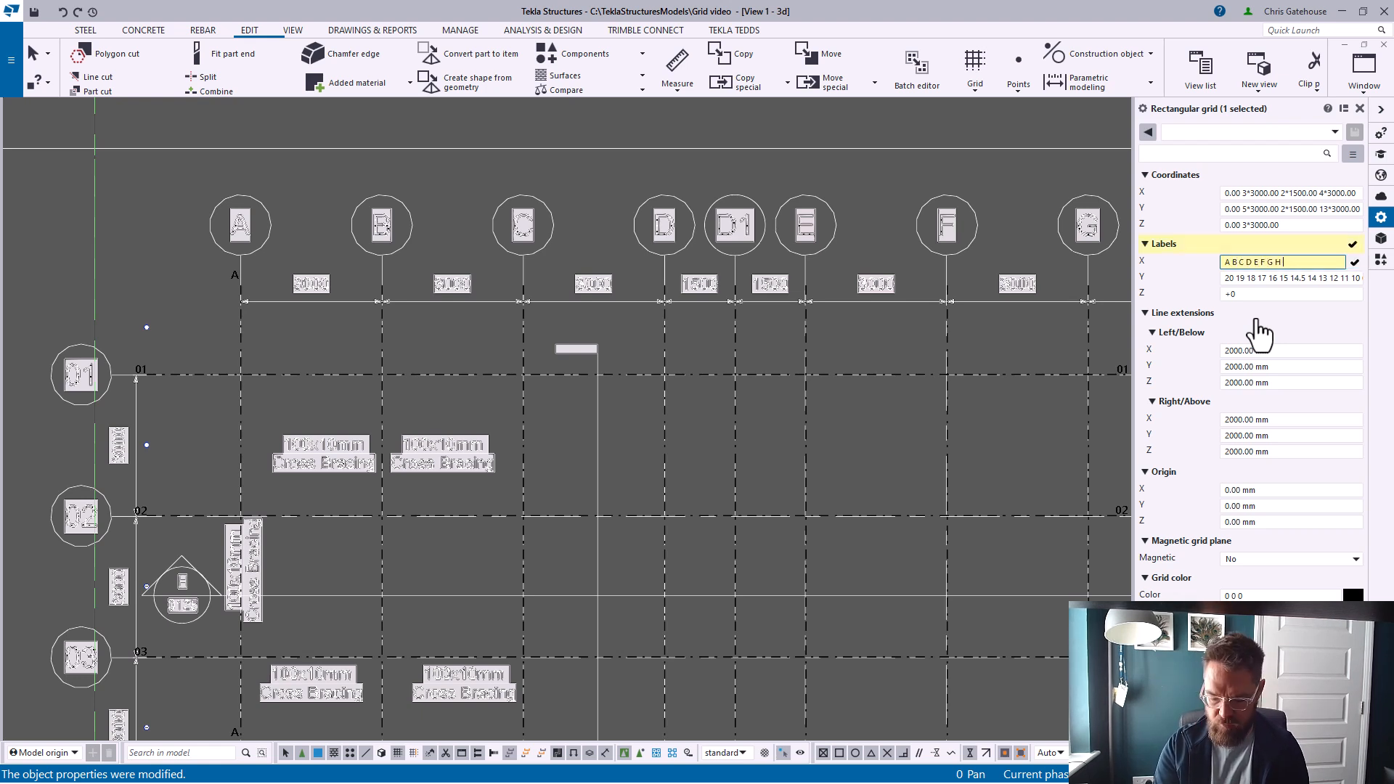
click(1174, 729)
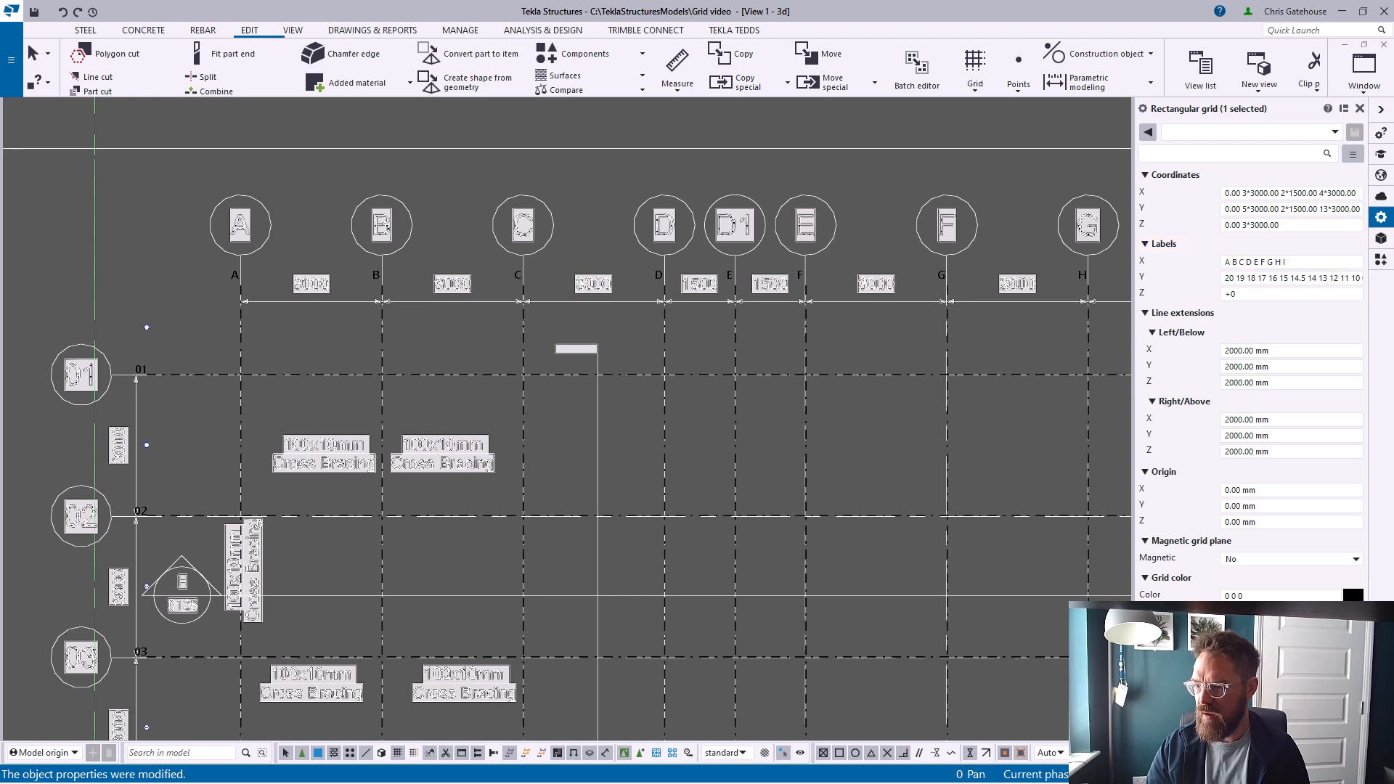
Inspect the grid's lettered X lines across the drawing against its gridlines
scroll(794, 392, down, 4)
middle_drag(797, 390, 548, 386)
scroll(878, 333, up, 3)
middle_drag(878, 333, 523, 348)
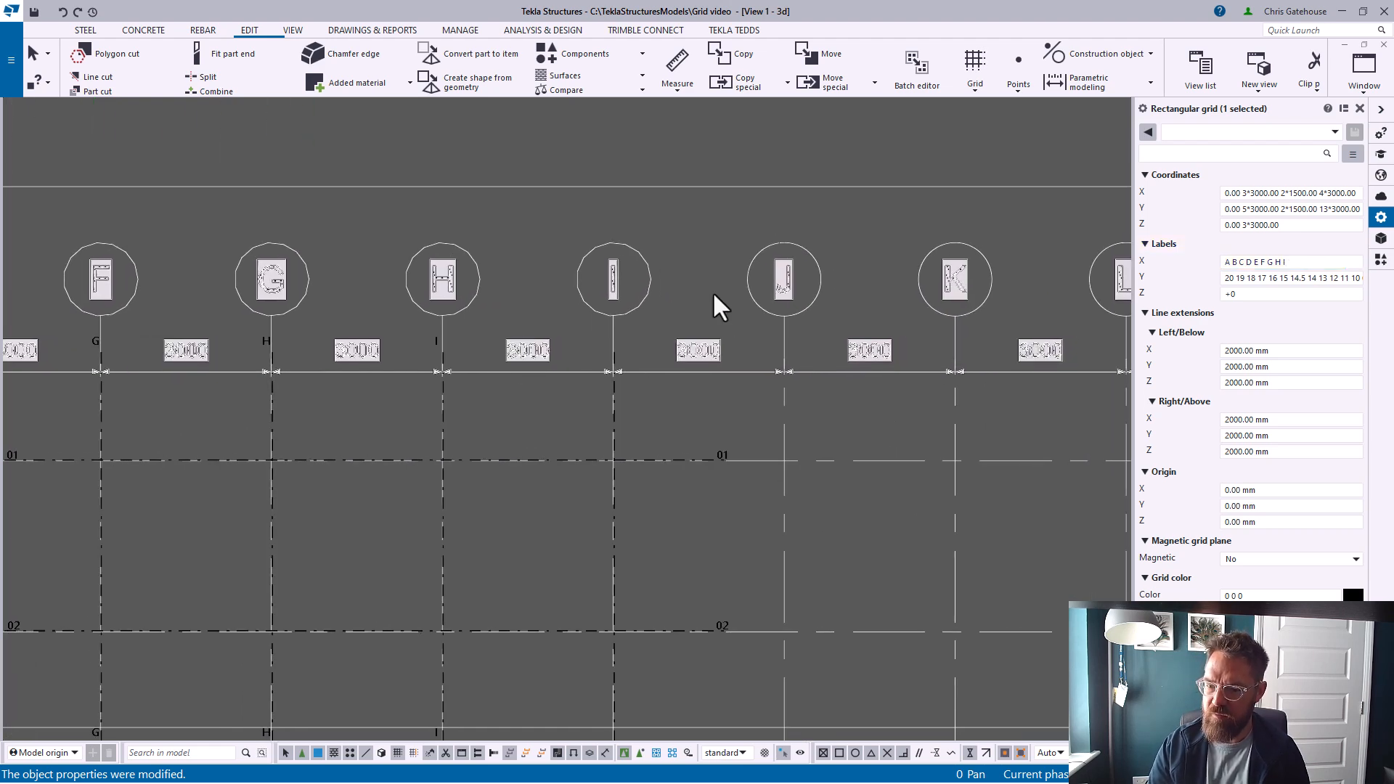
scroll(610, 312, down, 2)
middle_drag(963, 315, 653, 331)
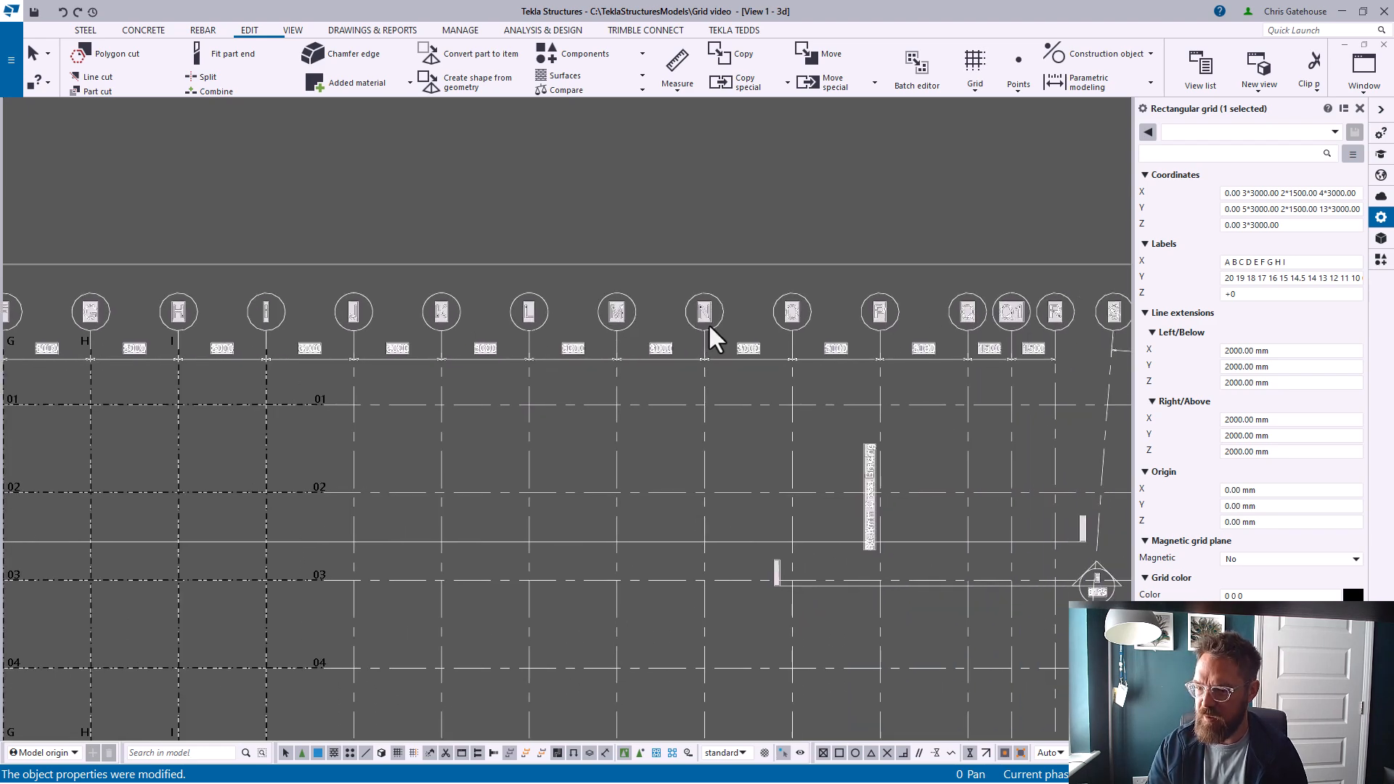
scroll(807, 301, up, 3)
scroll(631, 344, down, 3)
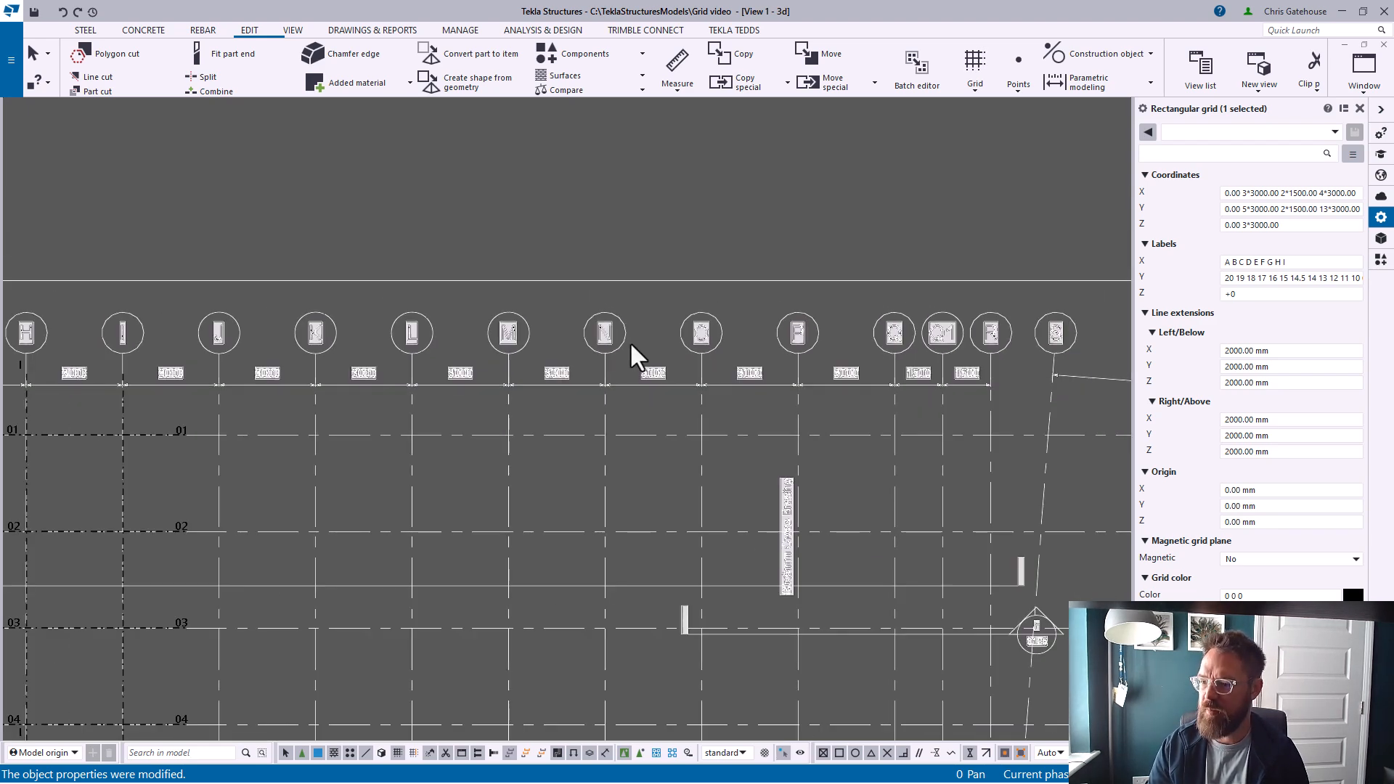
scroll(347, 356, down, 5)
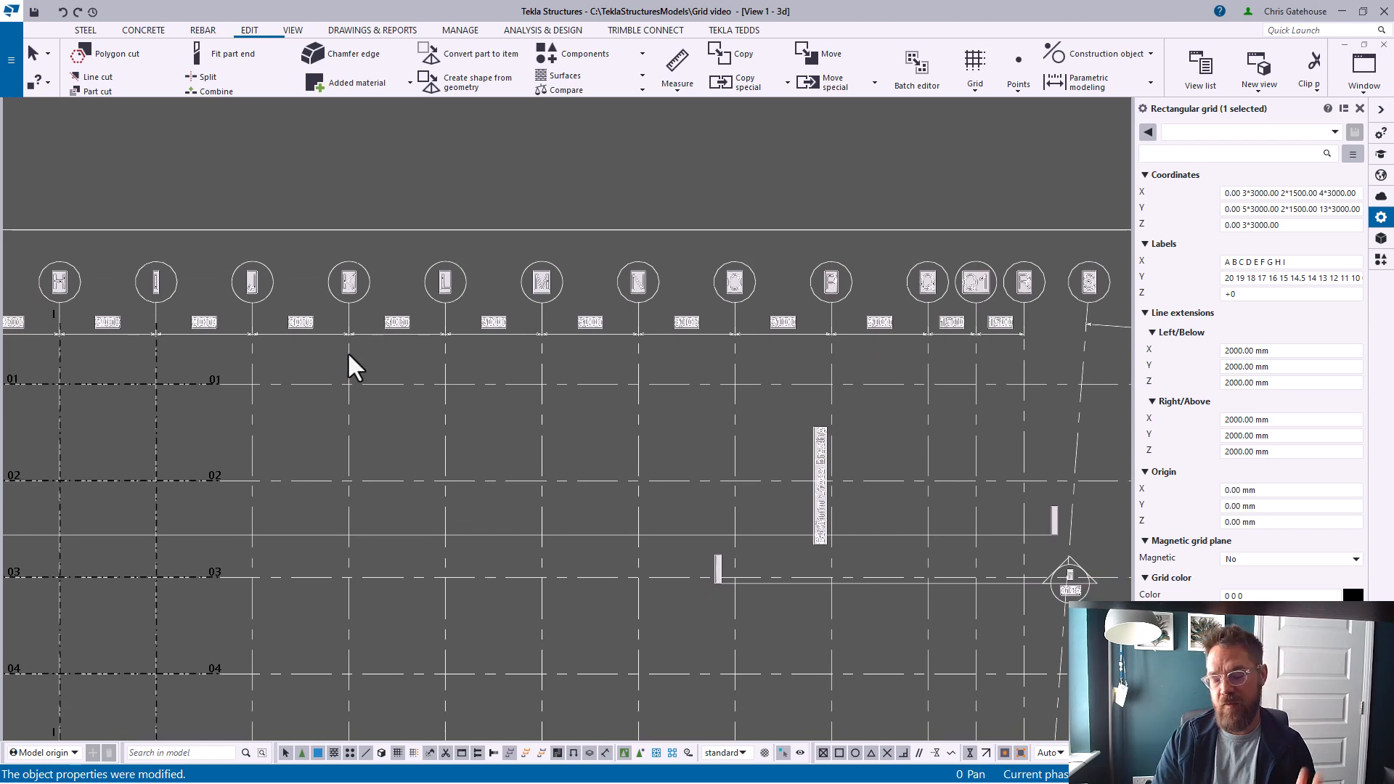
scroll(276, 434, up, 4)
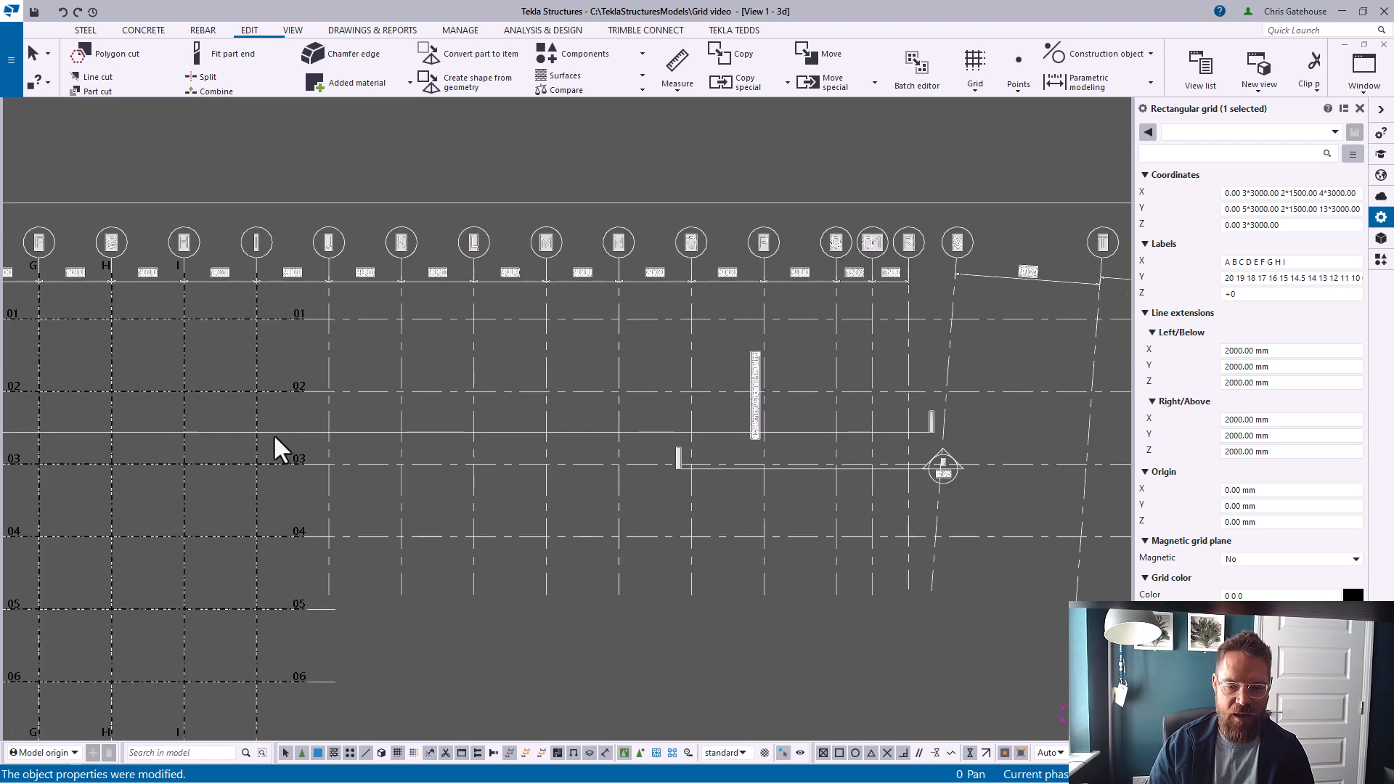
scroll(320, 399, down, 5)
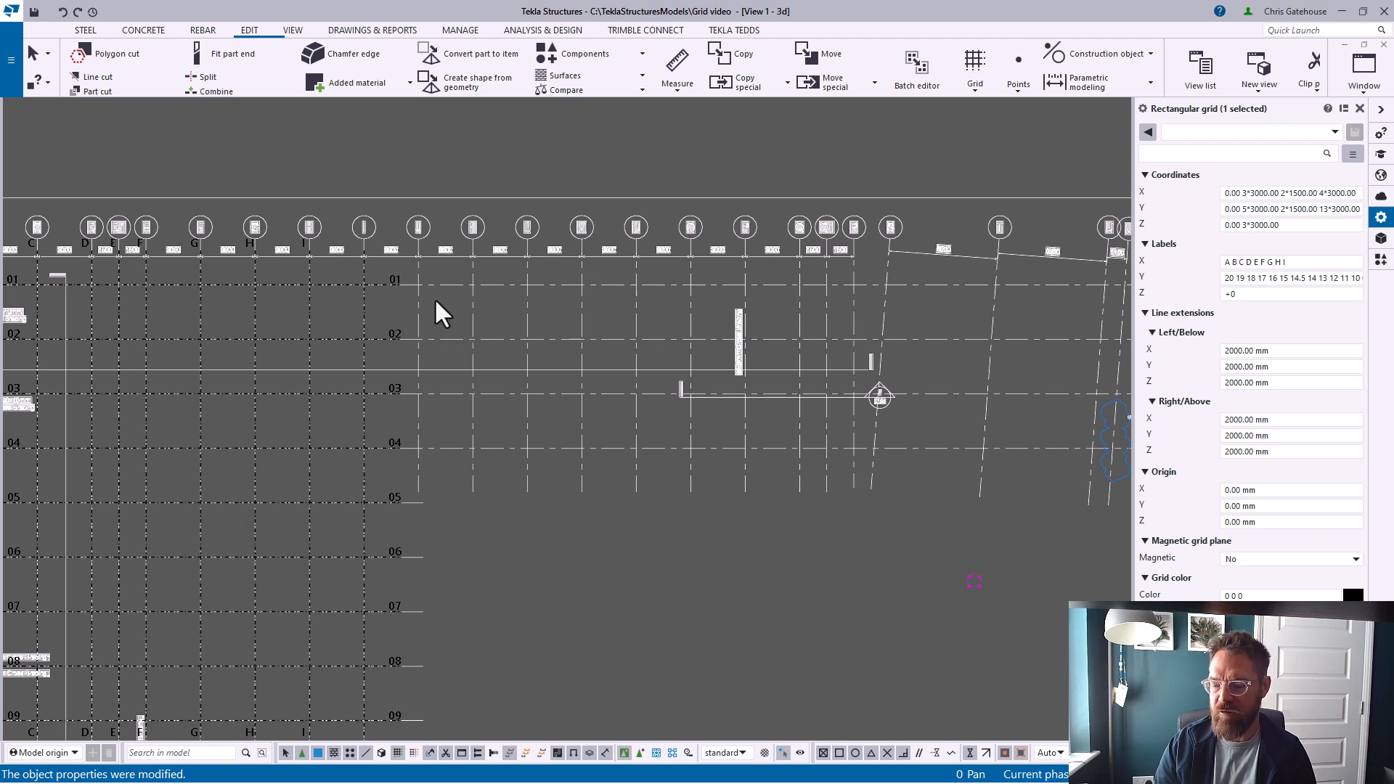
Start creating a second rectangular grid with the standard settings loaded
click(1360, 108)
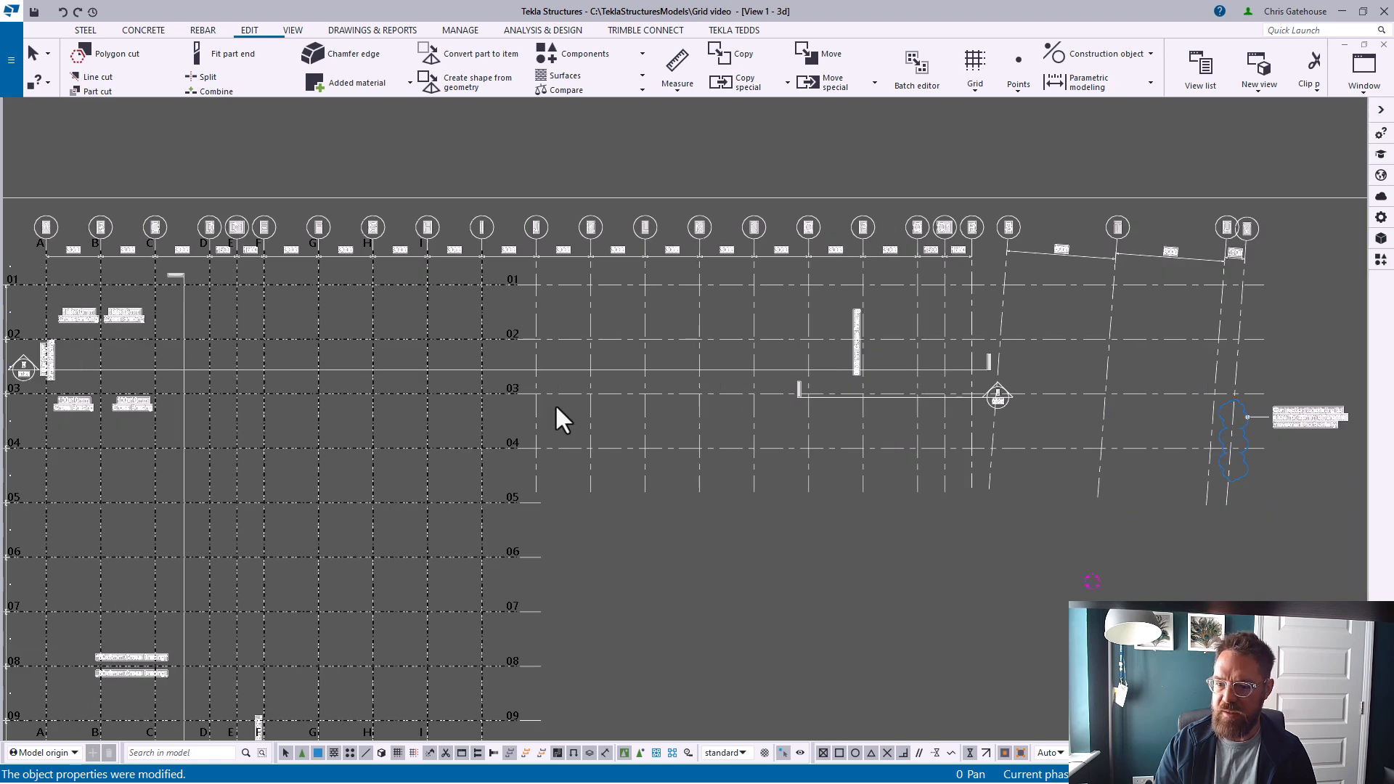
middle_drag(513, 425, 550, 436)
scroll(611, 380, up, 3)
middle_drag(774, 349, 645, 419)
scroll(703, 369, up, 2)
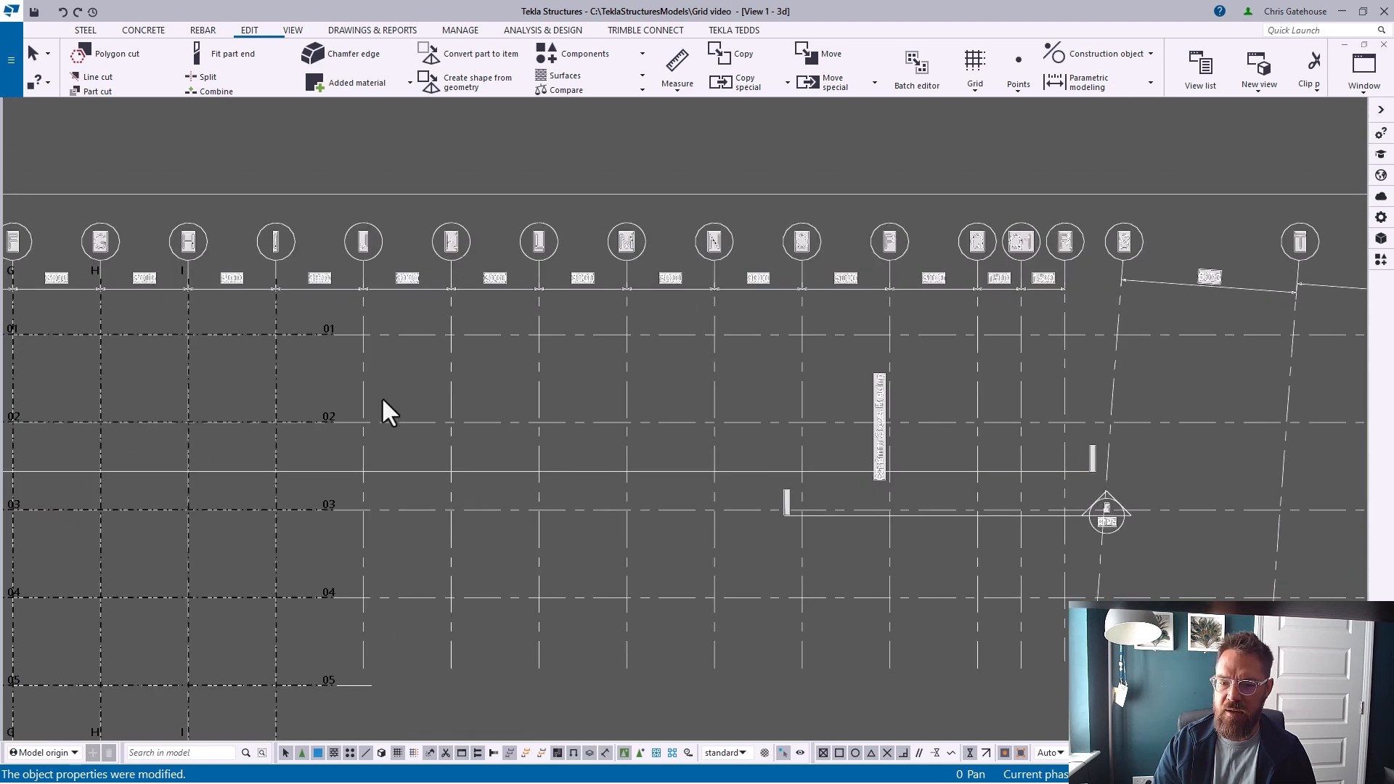
click(977, 88)
click(975, 60)
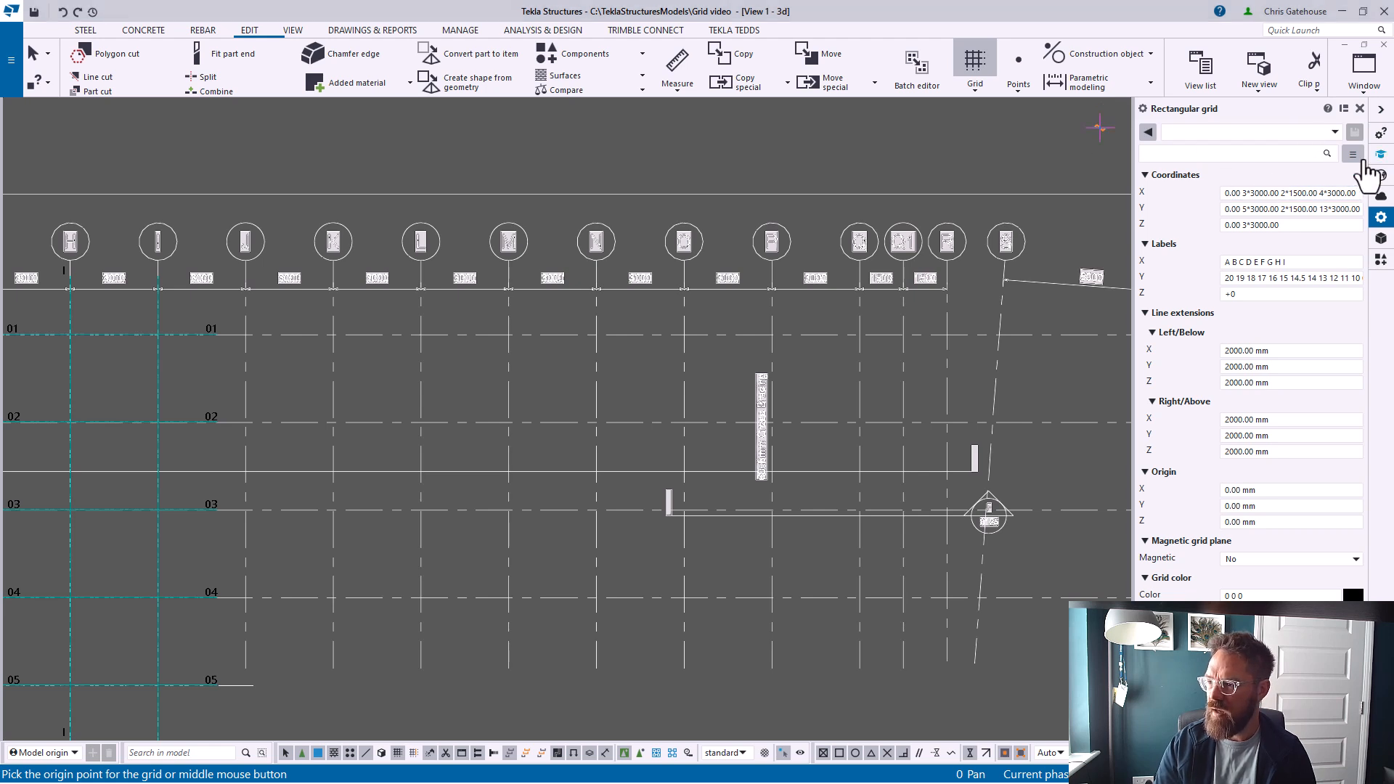
click(1335, 131)
click(1246, 145)
click(1318, 193)
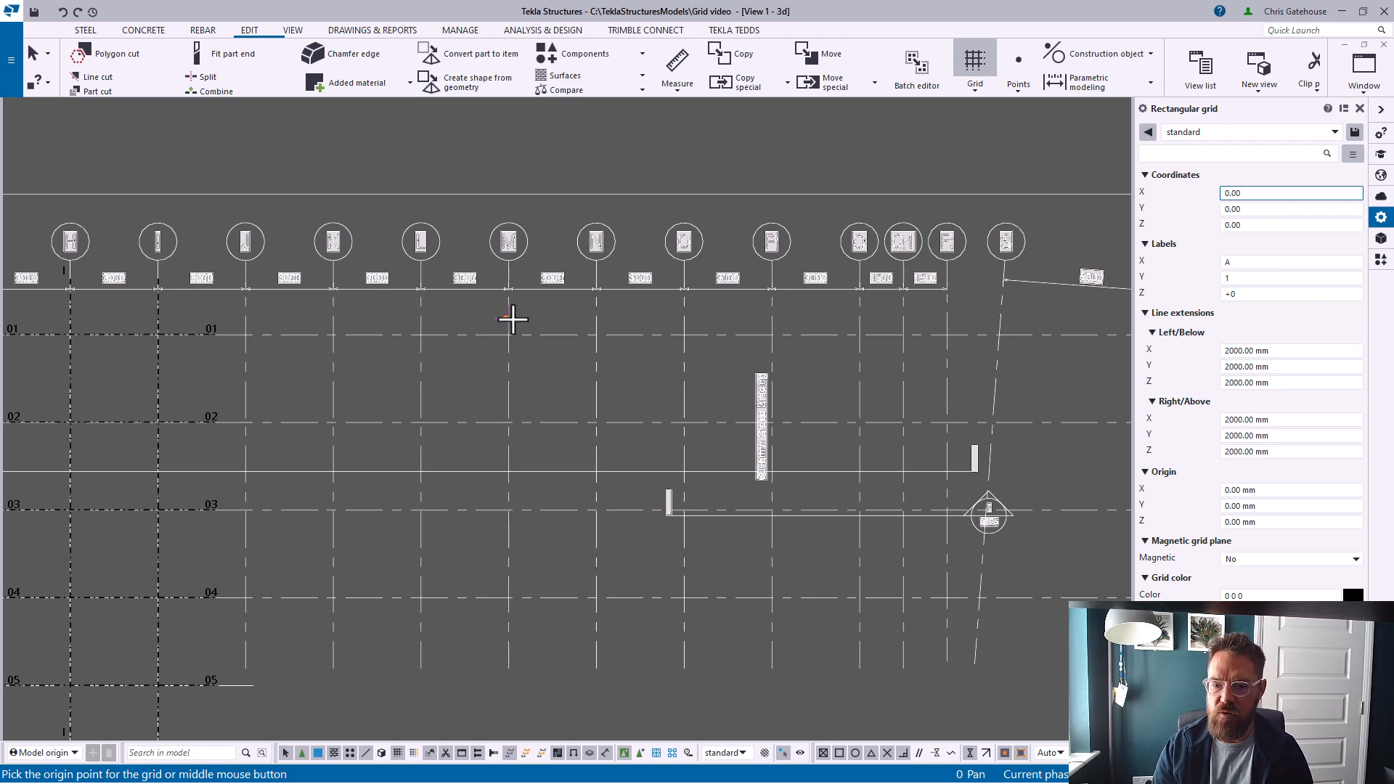
Set the new grid's X coordinates to 0.00 7*3000 2*1500
click(1284, 194)
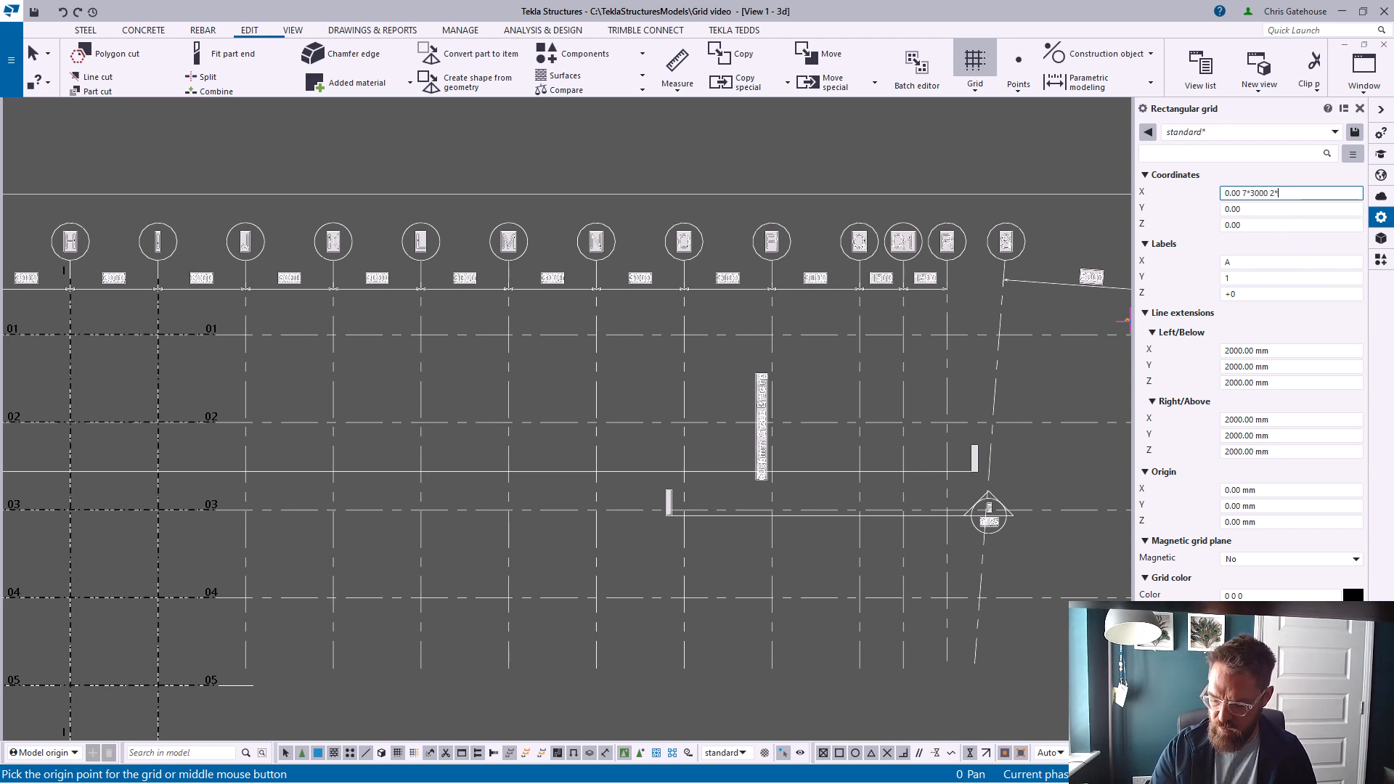
text(7*3000 2*1500)
Set the new grid's Y coordinates to 0.00 3*3000 and pick its origin point on the drawing's gridline 04
click(1253, 209)
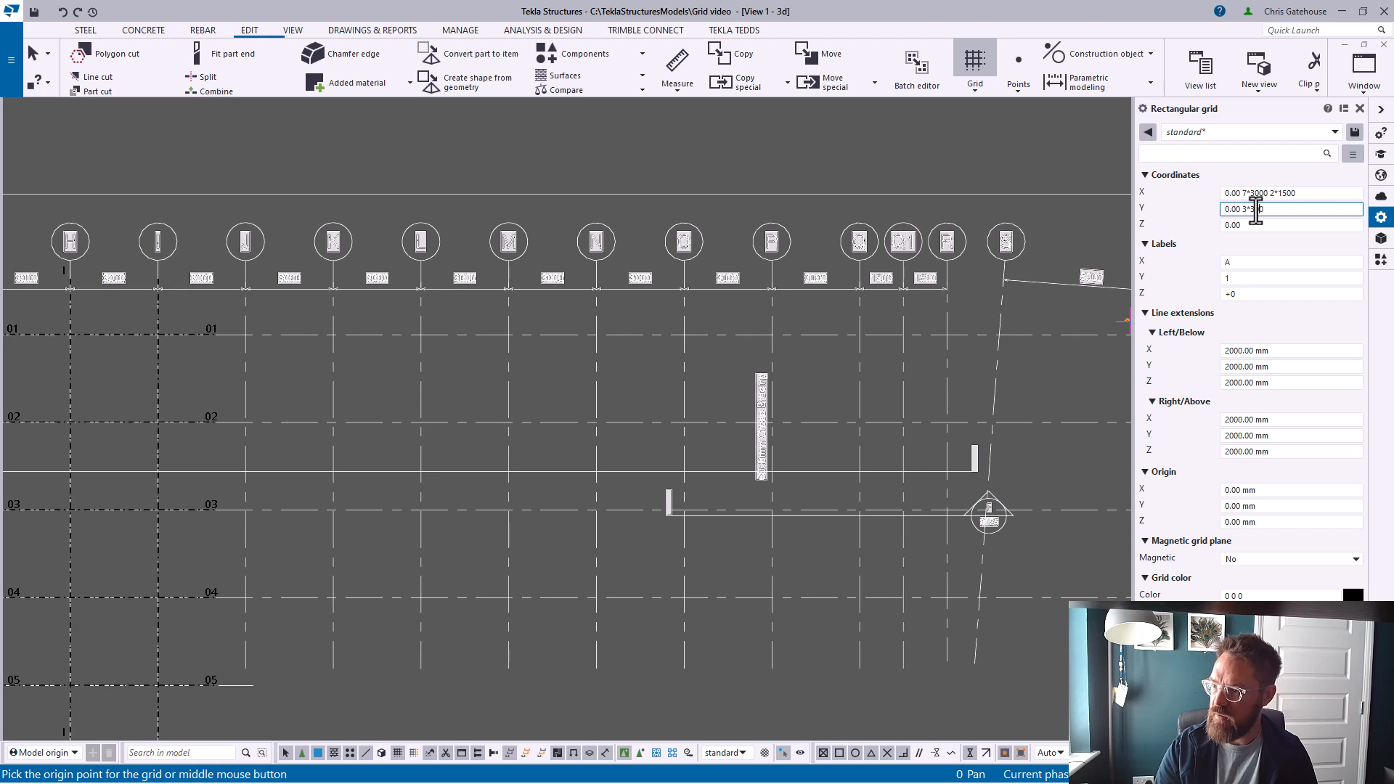
click(246, 599)
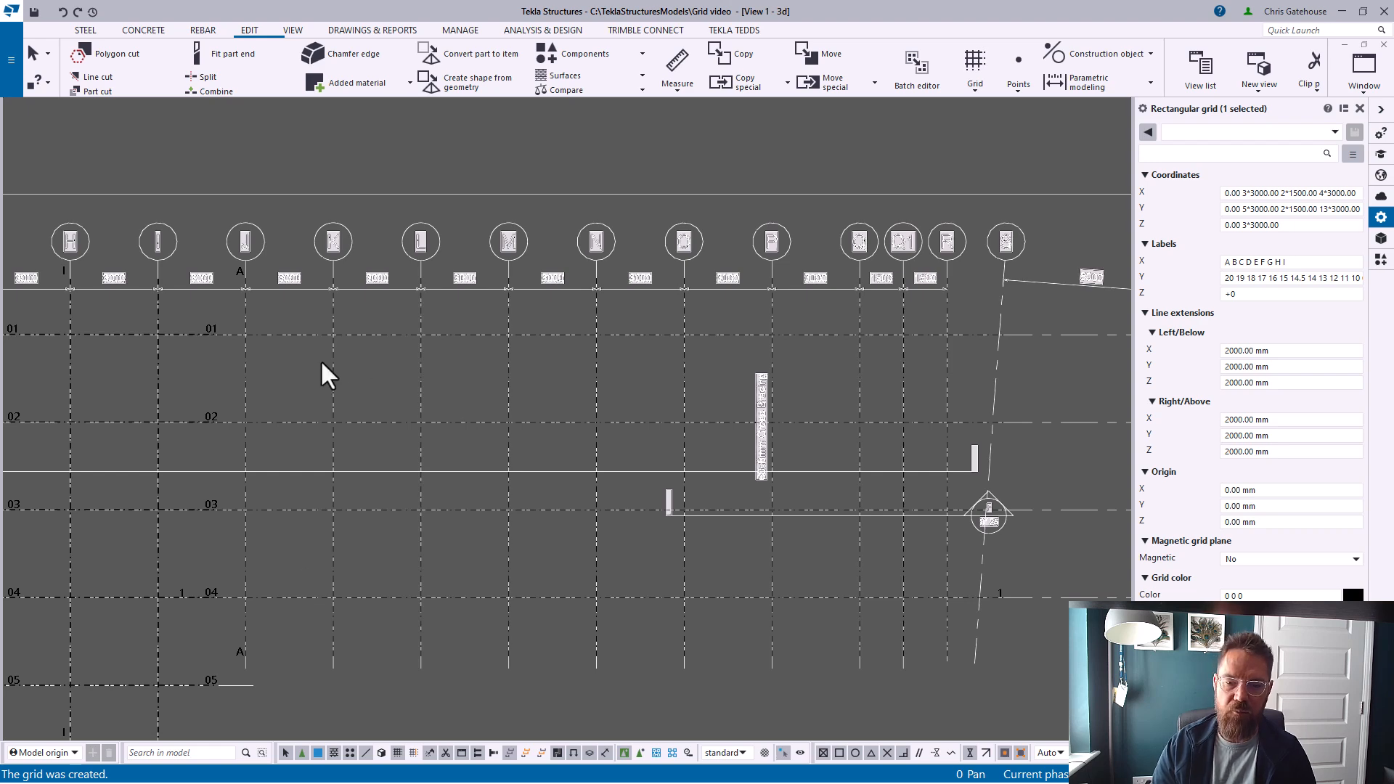
Select the new grid and clear its Y labels
scroll(359, 356, down, 3)
middle_drag(360, 381, 450, 403)
scroll(449, 403, up, 2)
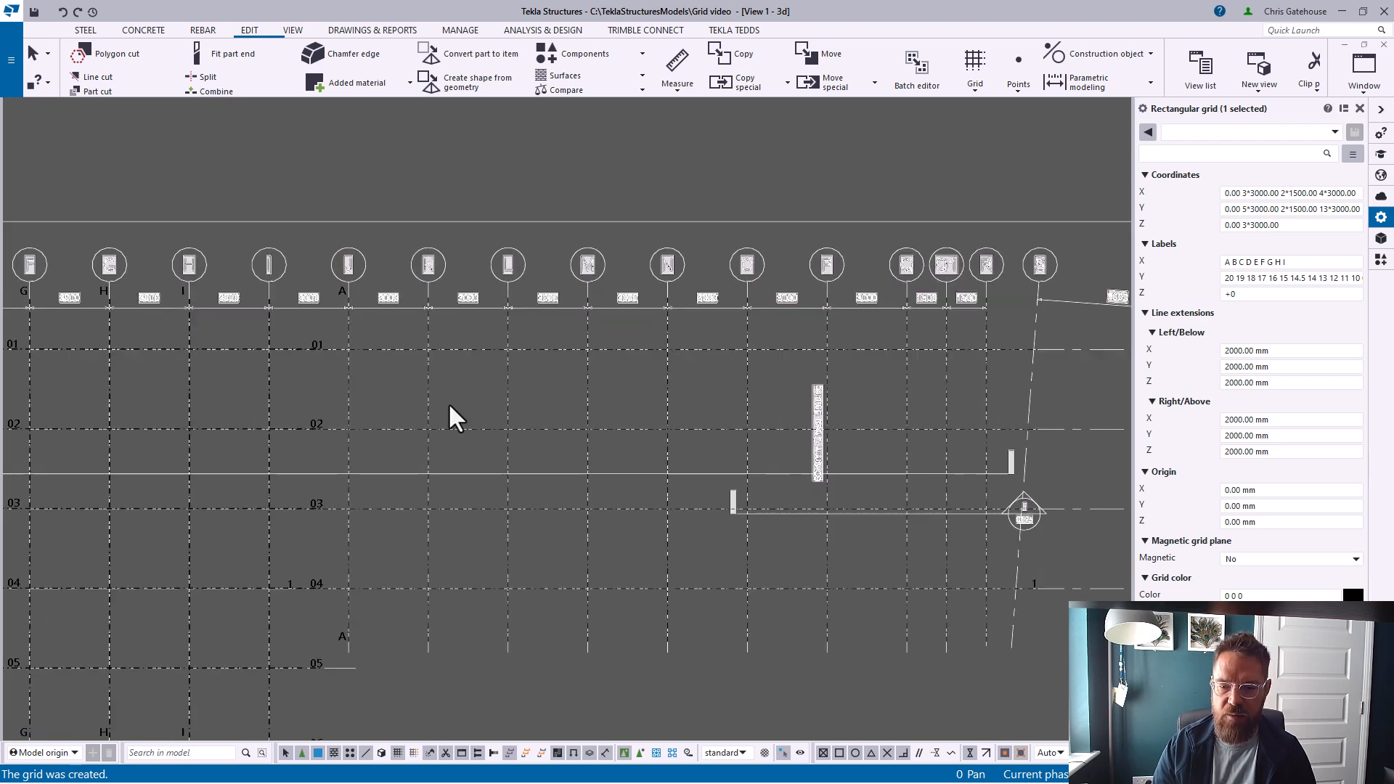
click(449, 430)
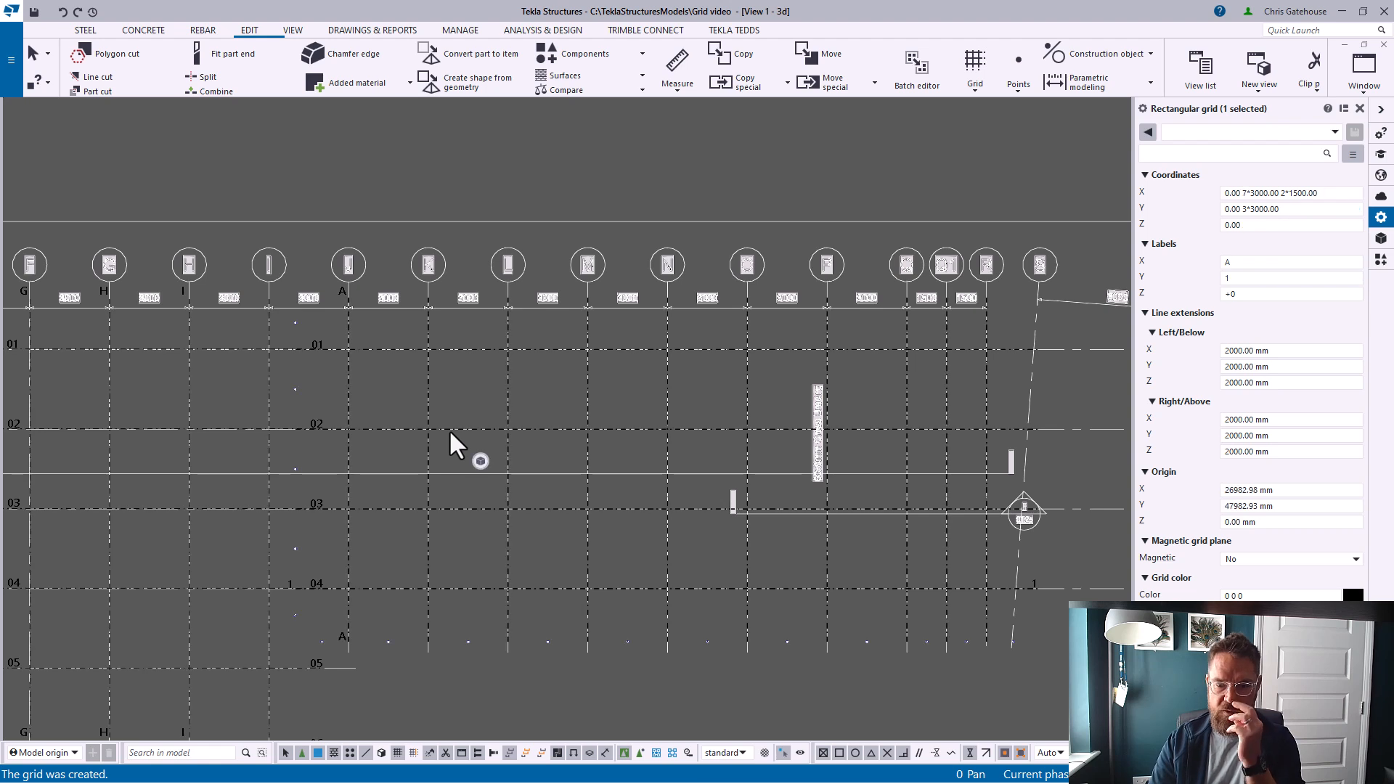
scroll(417, 419, down, 1)
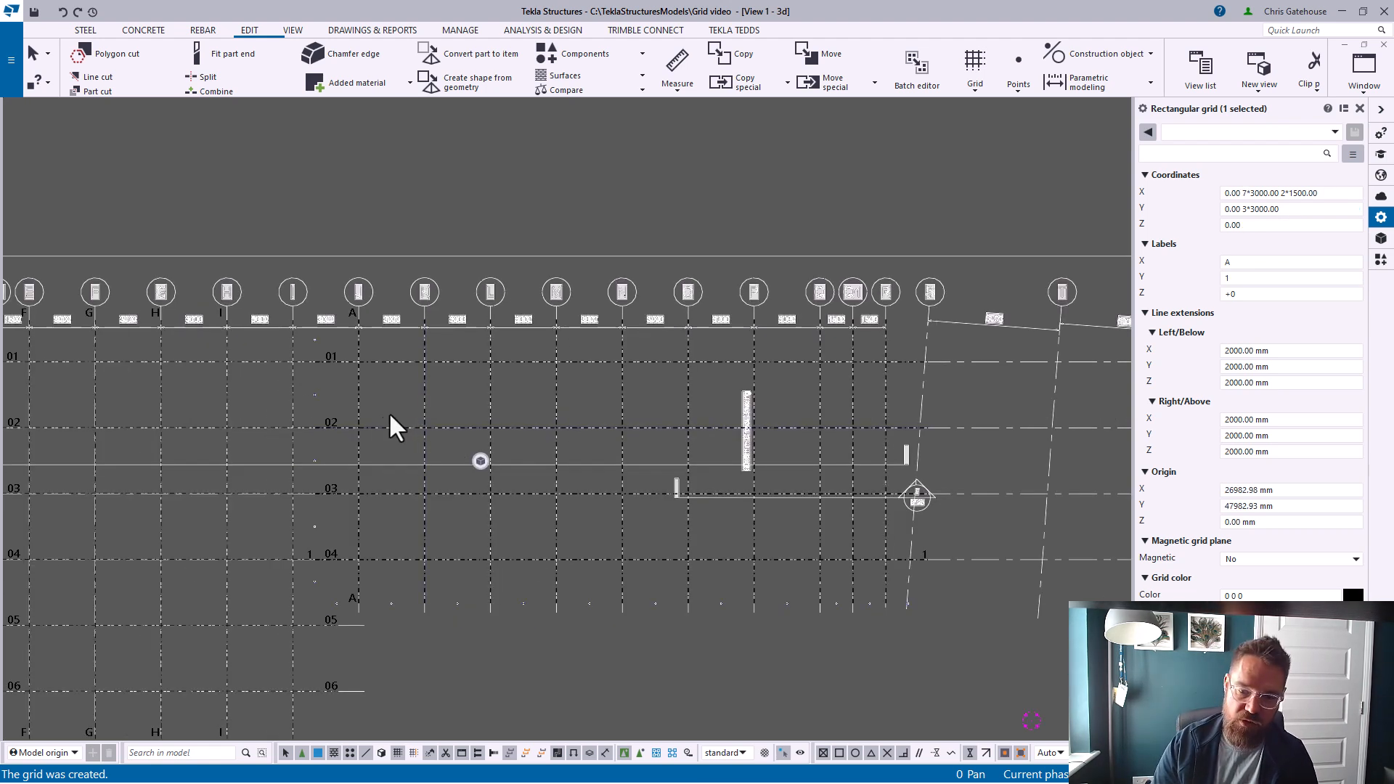
scroll(366, 420, up, 1)
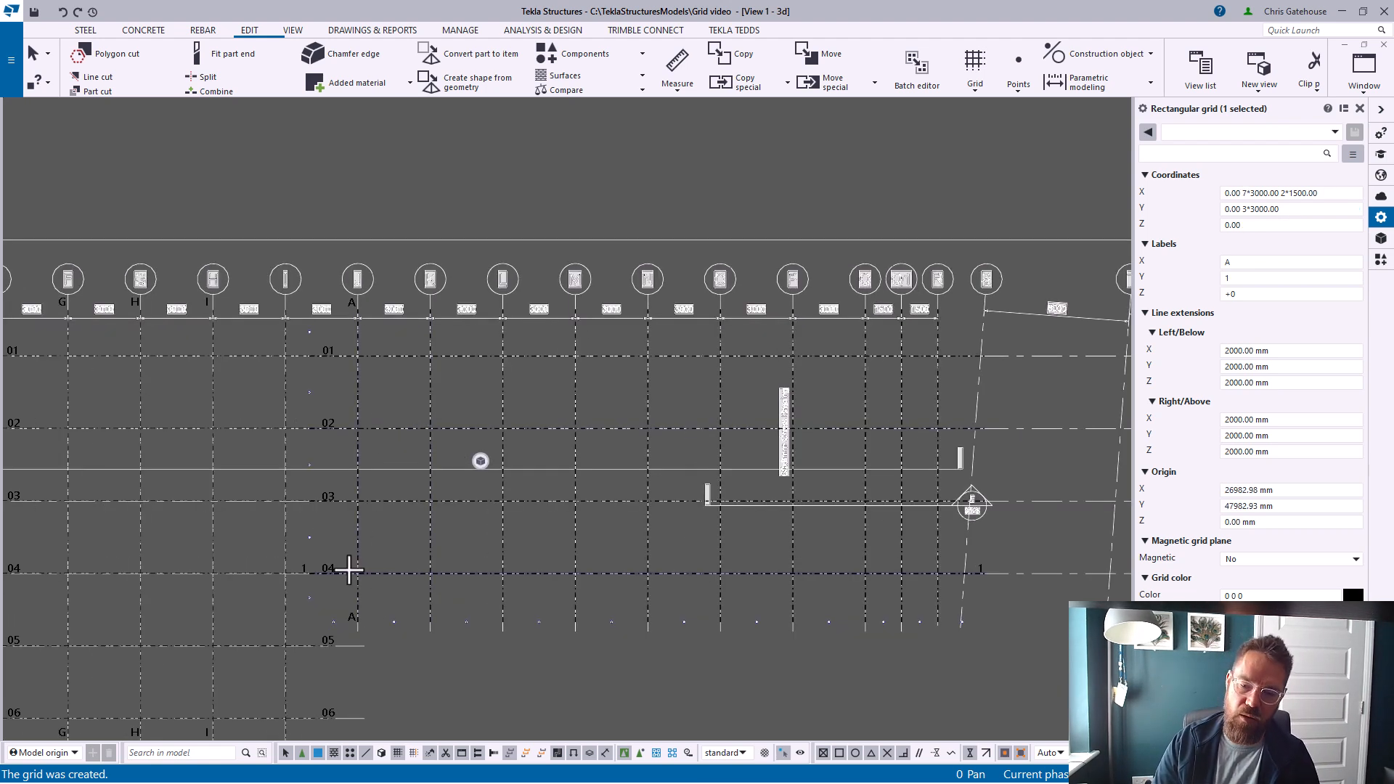
click(1261, 278)
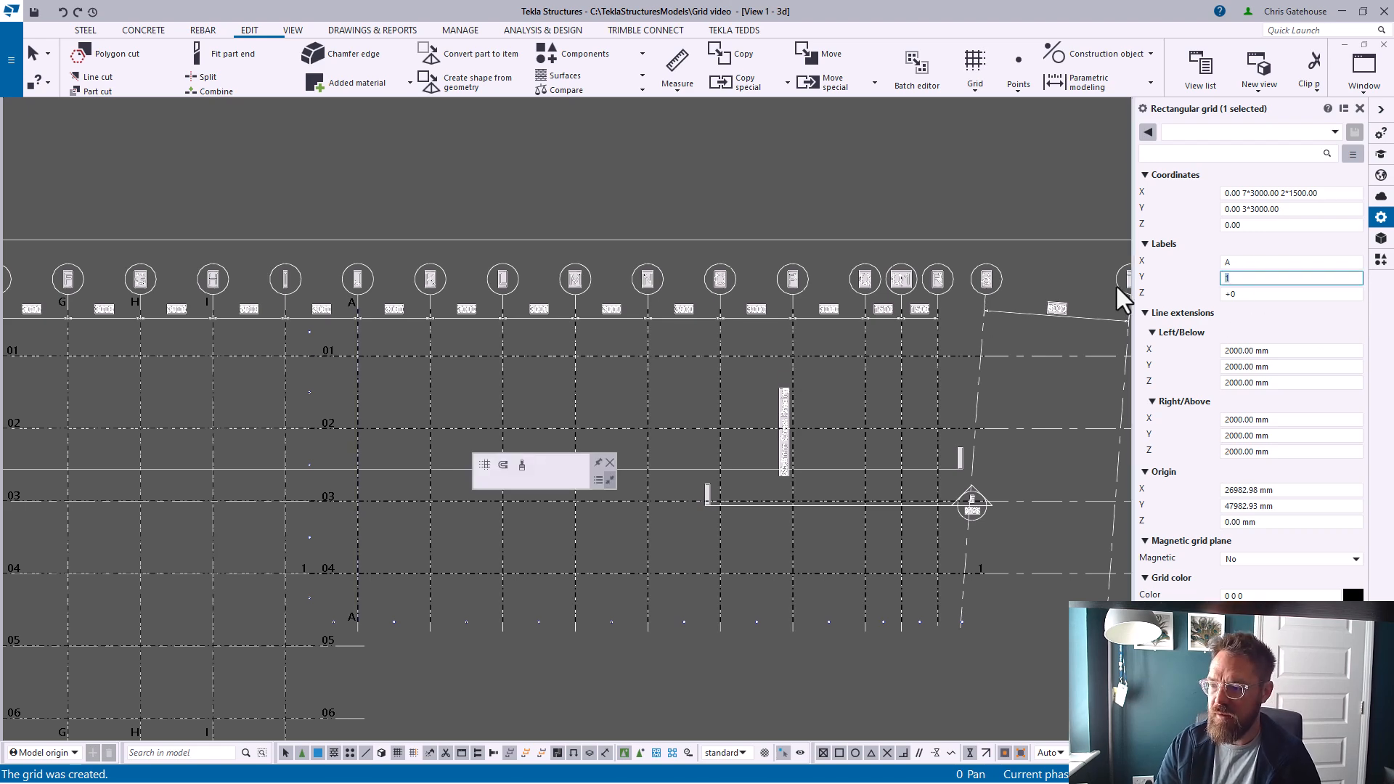
key(BackSpace)
key(Return)
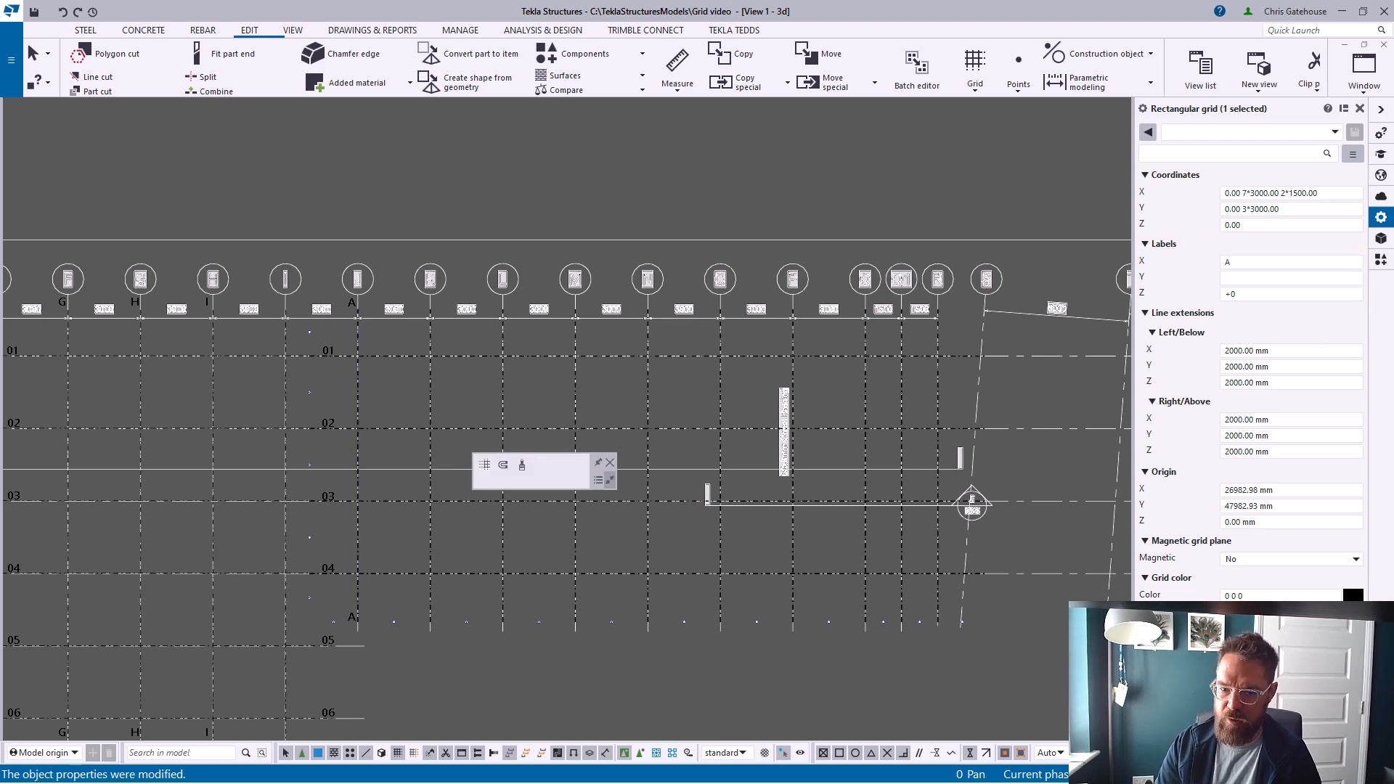
Set the new grid's X labels to J K L M N O P Q Q1 R and close the properties
middle_drag(364, 419, 411, 373)
scroll(411, 338, down, 6)
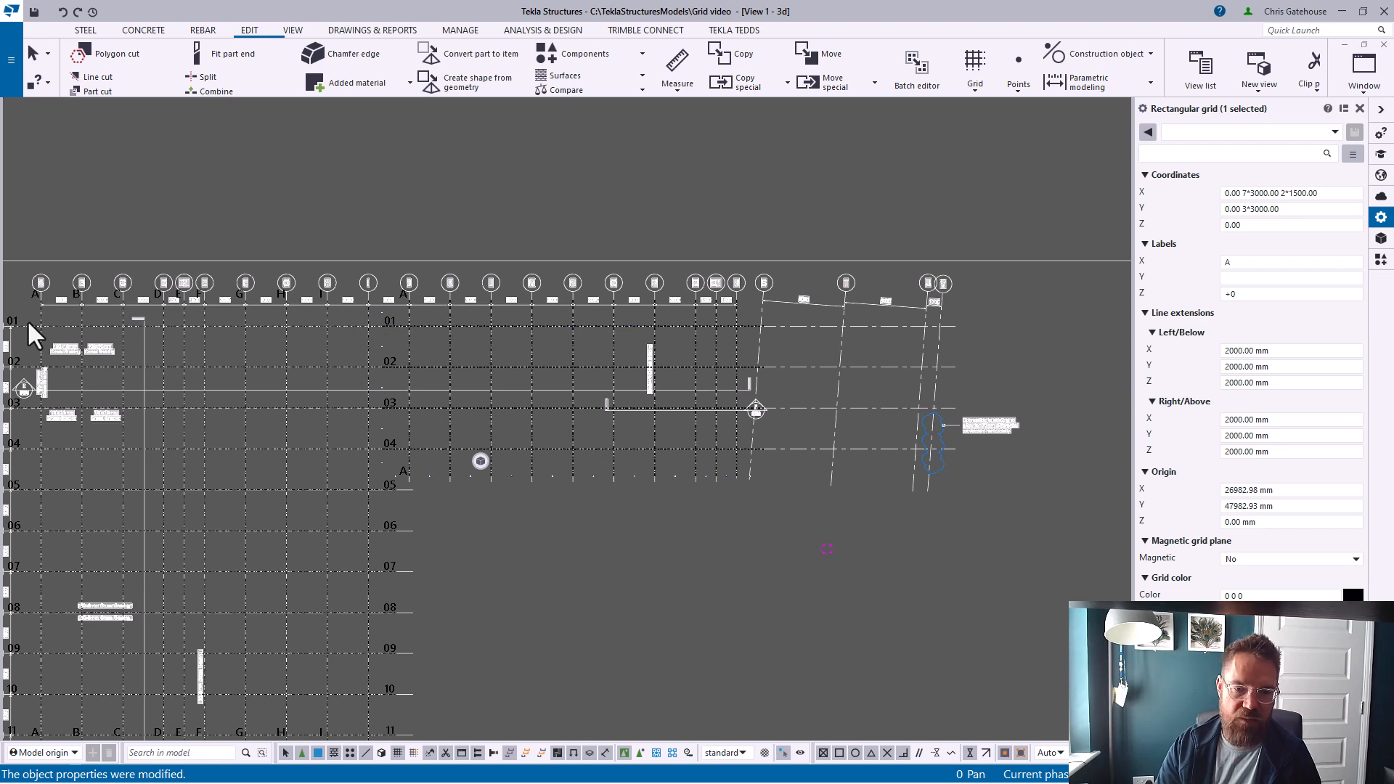
scroll(424, 336, up, 5)
right_click(433, 349)
click(448, 358)
scroll(507, 354, down, 1)
middle_drag(507, 356, 396, 407)
scroll(312, 294, up, 4)
middle_drag(571, 348, 469, 391)
click(1233, 263)
text(j)
text(J K)
text( L M N O)
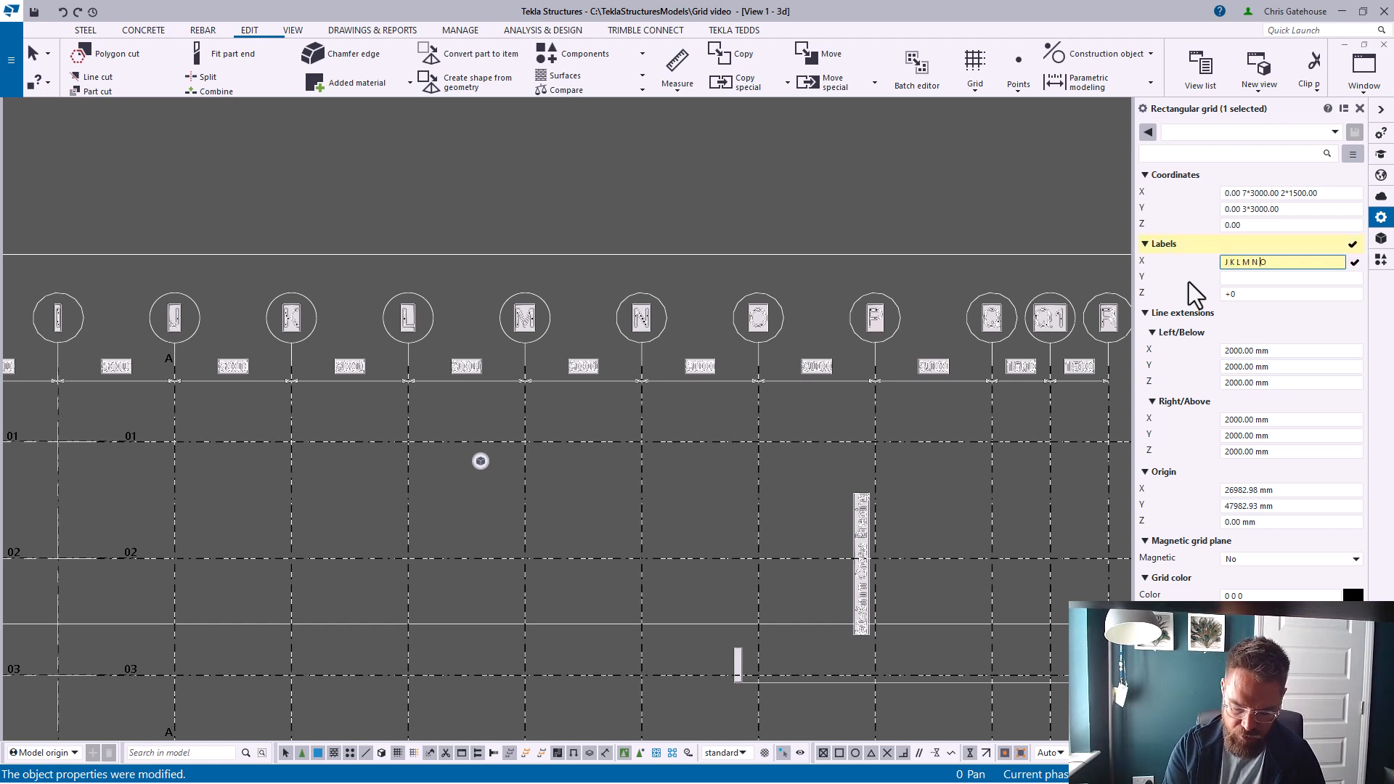
text( P Q)
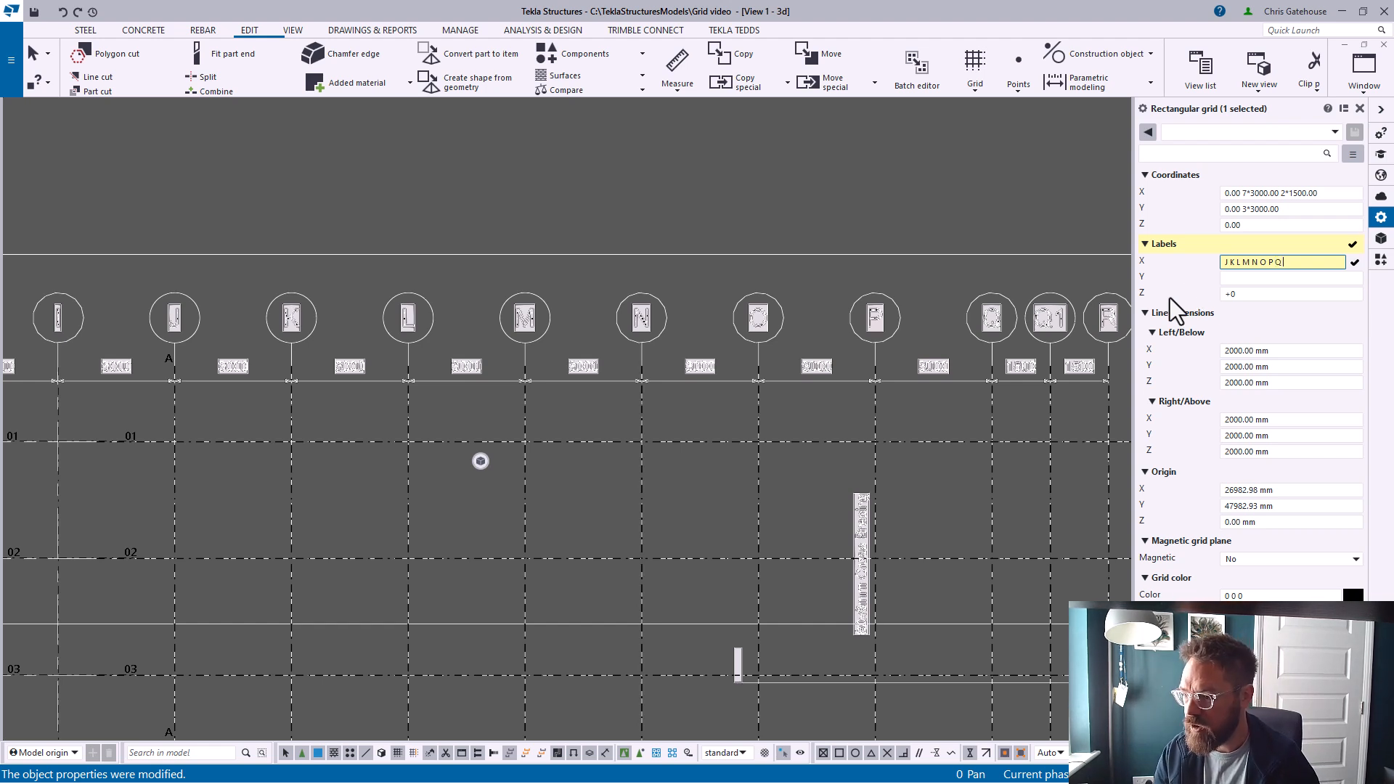
text( Q1 R)
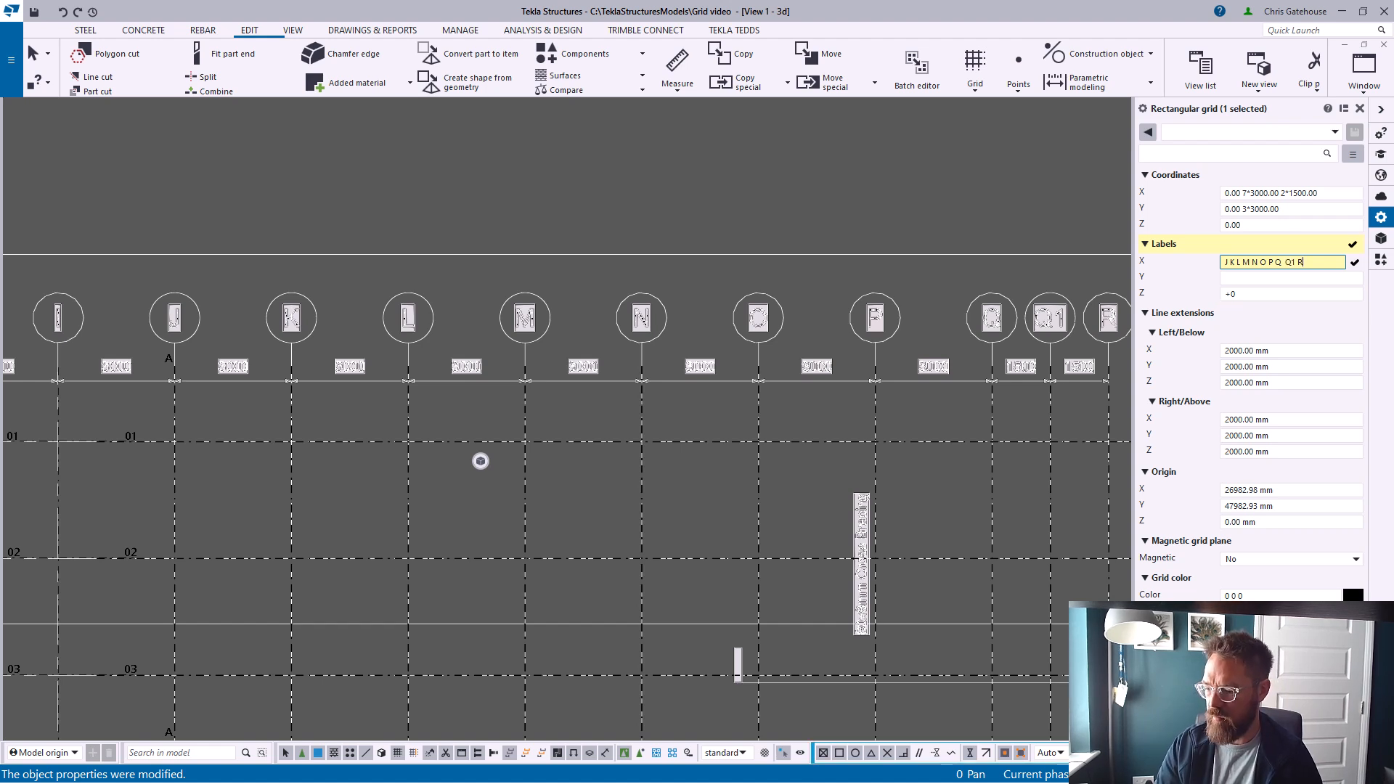
key(Return)
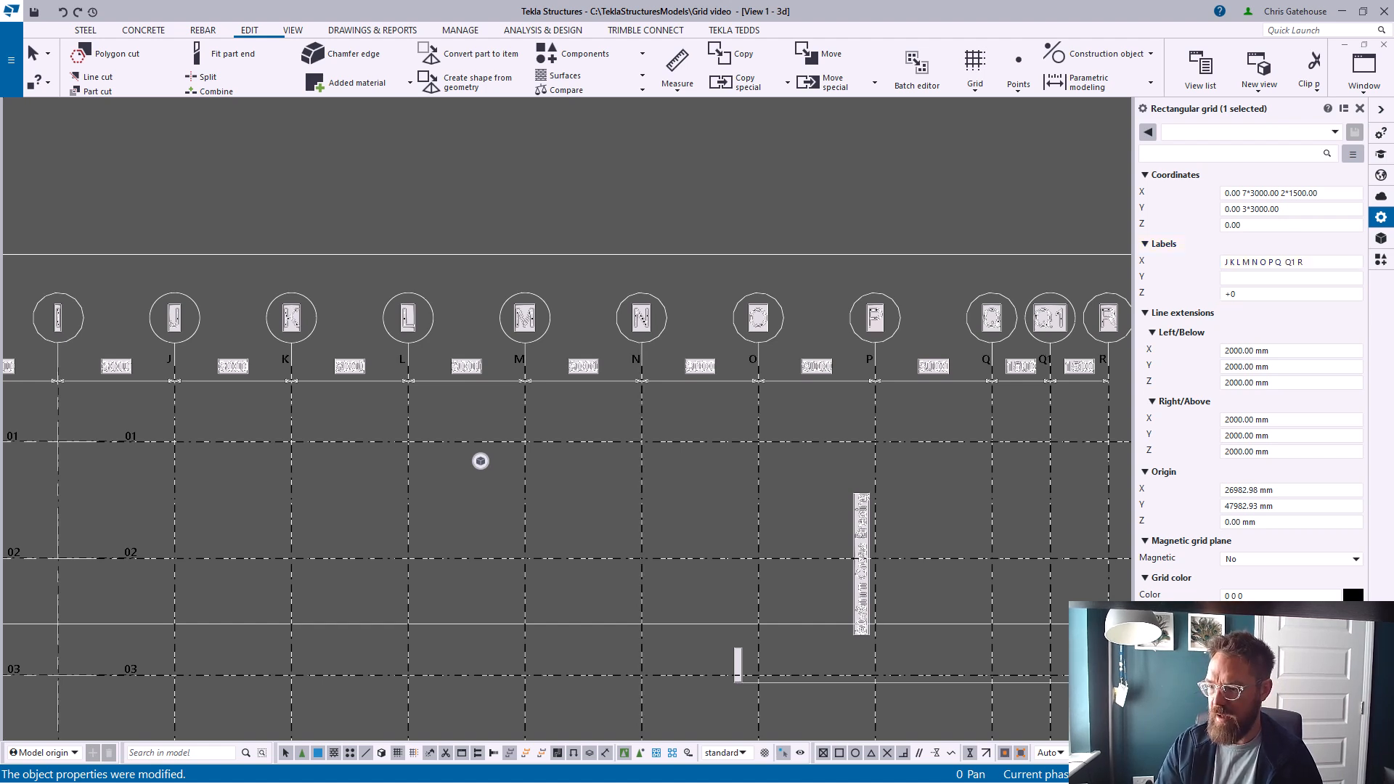
middle_drag(776, 533, 548, 457)
scroll(591, 374, down, 2)
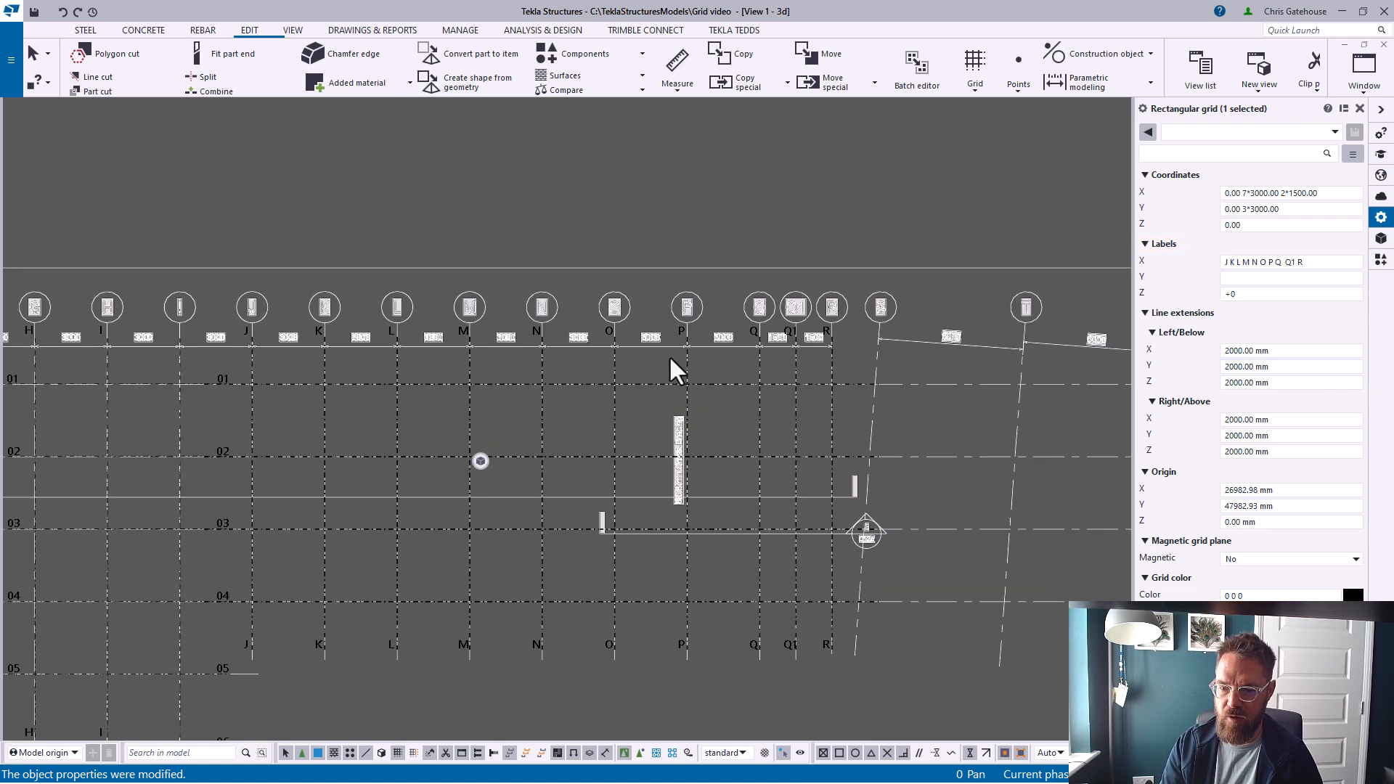
click(1360, 109)
Move the end of the top horizontal gridline out to the far sloped gridline
scroll(979, 534, down, 2)
middle_drag(981, 476, 762, 433)
middle_drag(620, 451, 482, 389)
scroll(716, 439, up, 1)
scroll(484, 363, up, 2)
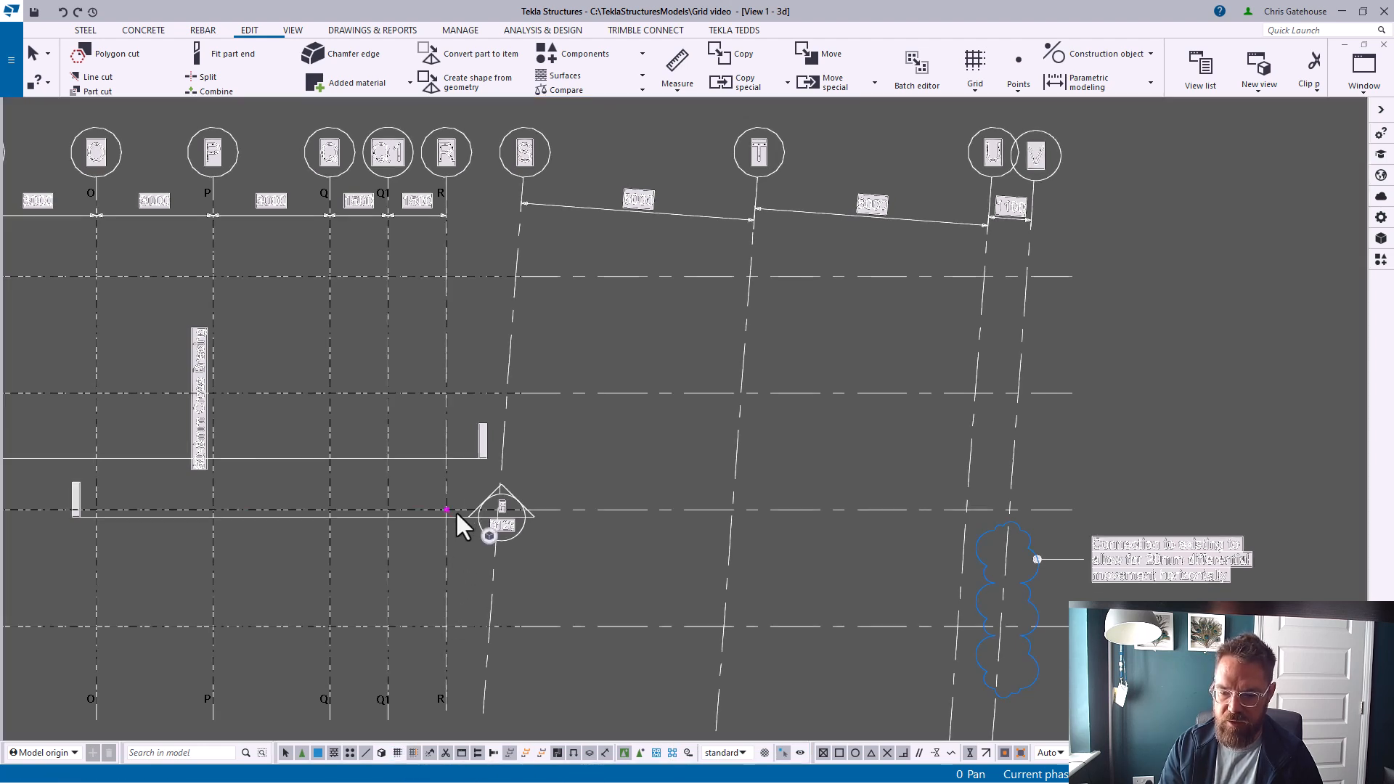
click(397, 752)
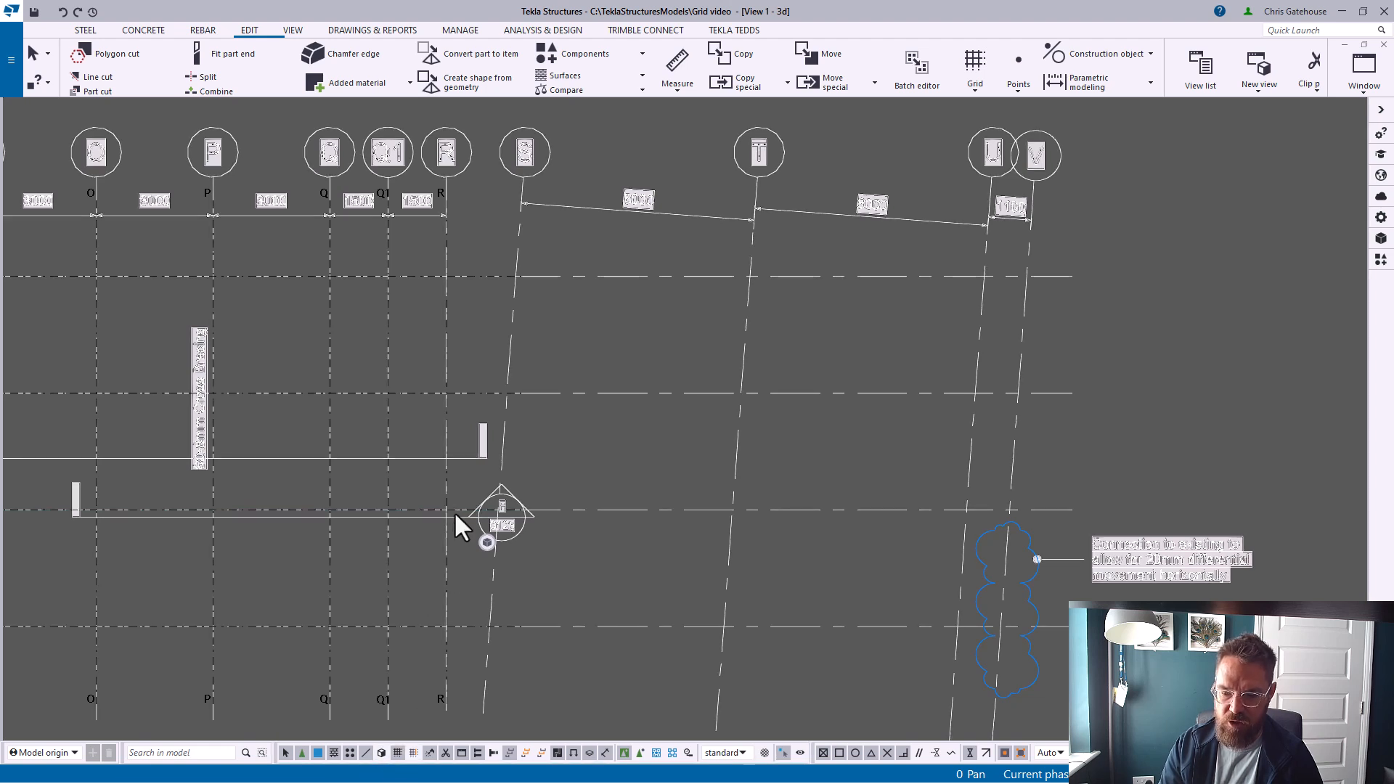
scroll(455, 510, down, 3)
scroll(690, 514, down, 2)
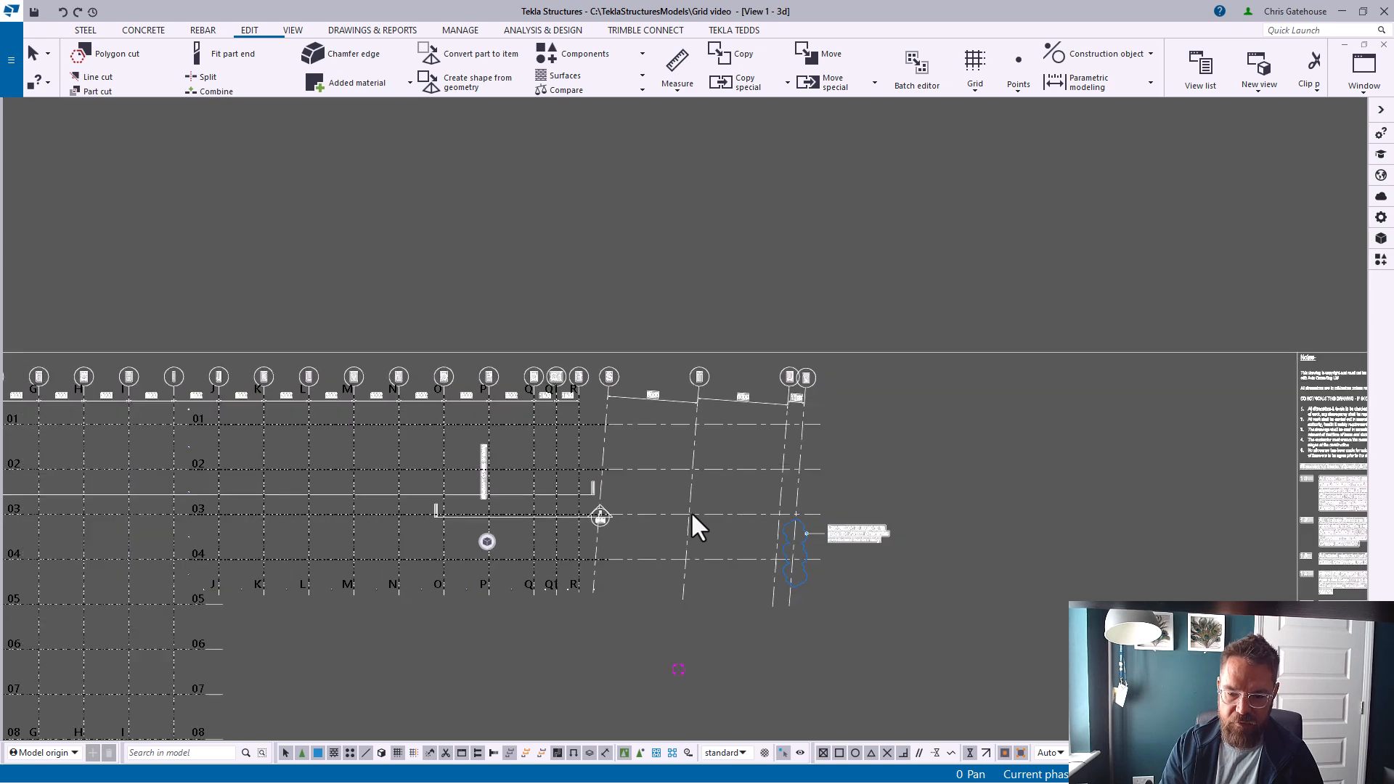
scroll(690, 511, up, 5)
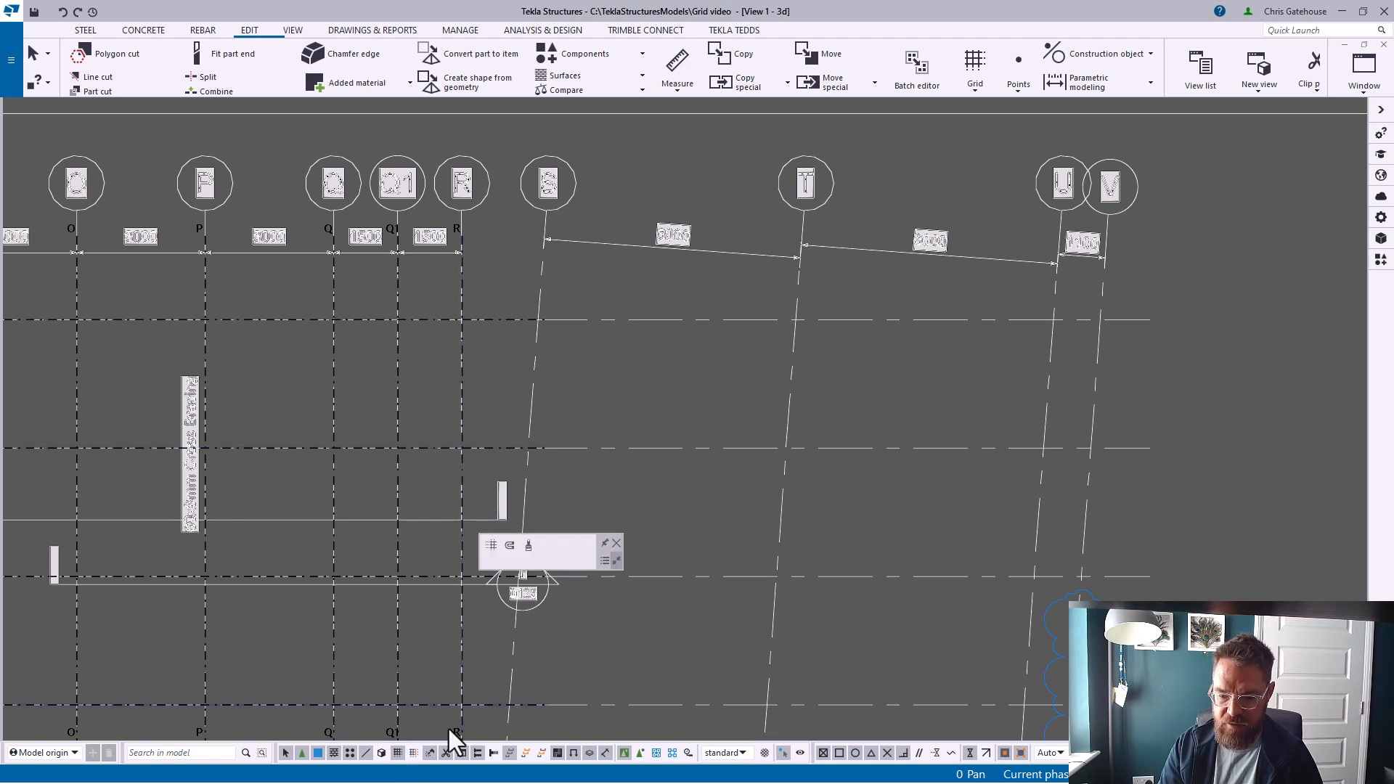
click(415, 755)
click(514, 322)
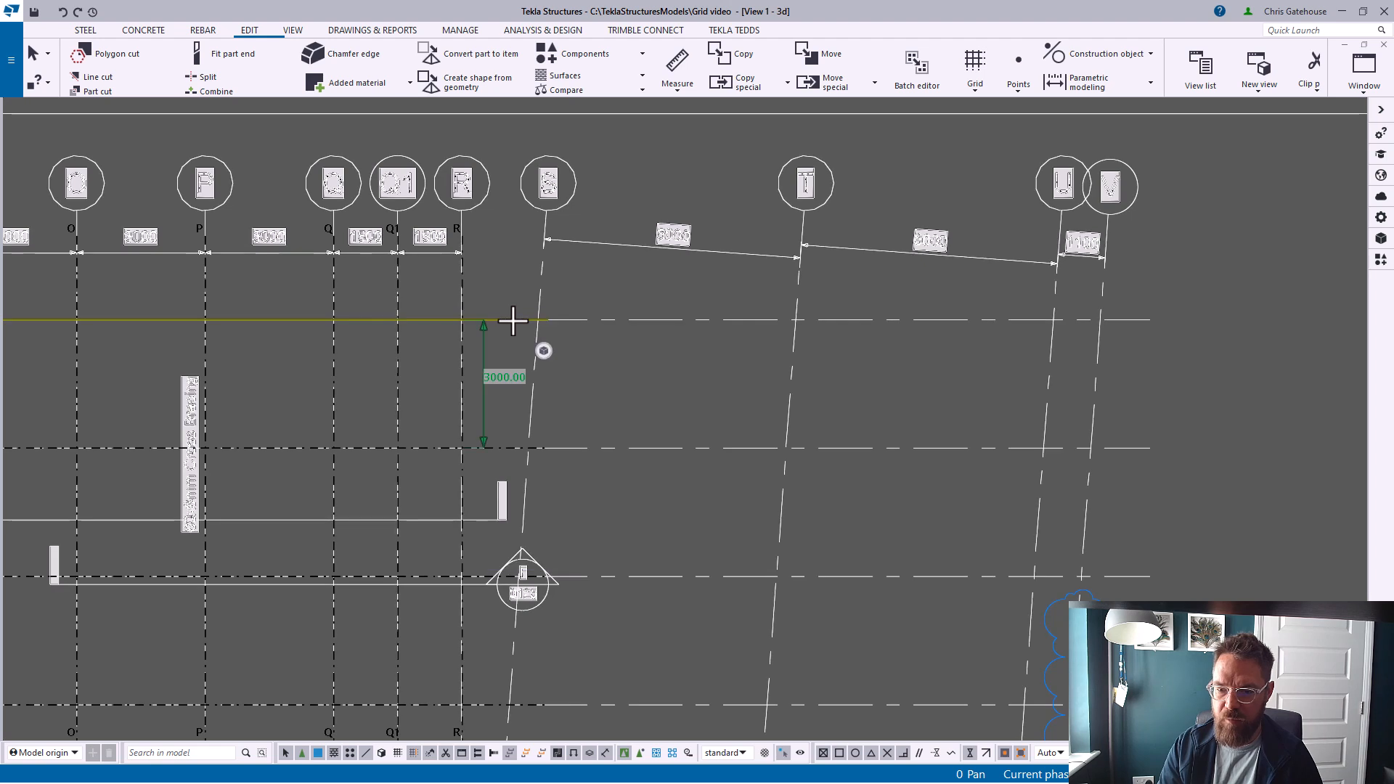
click(619, 352)
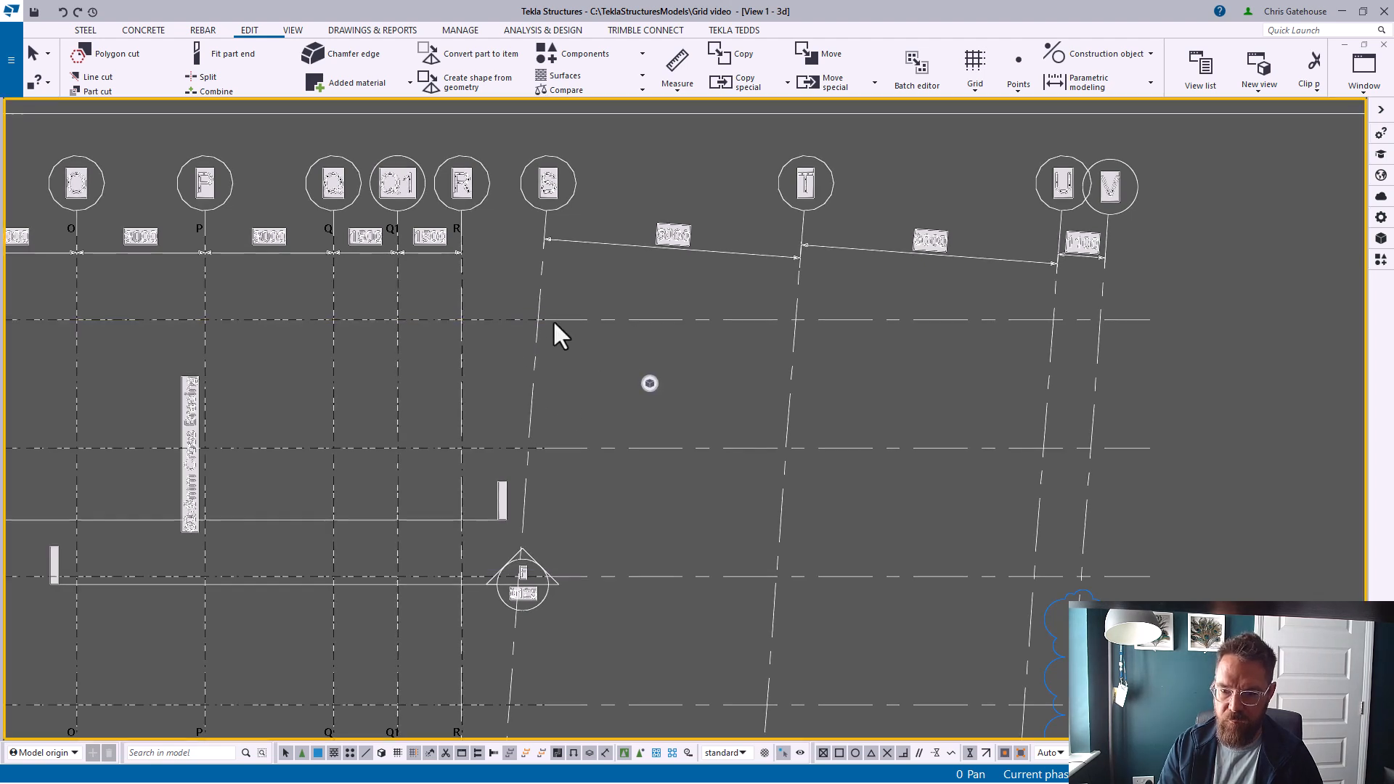
right_click(464, 317)
click(501, 417)
click(460, 320)
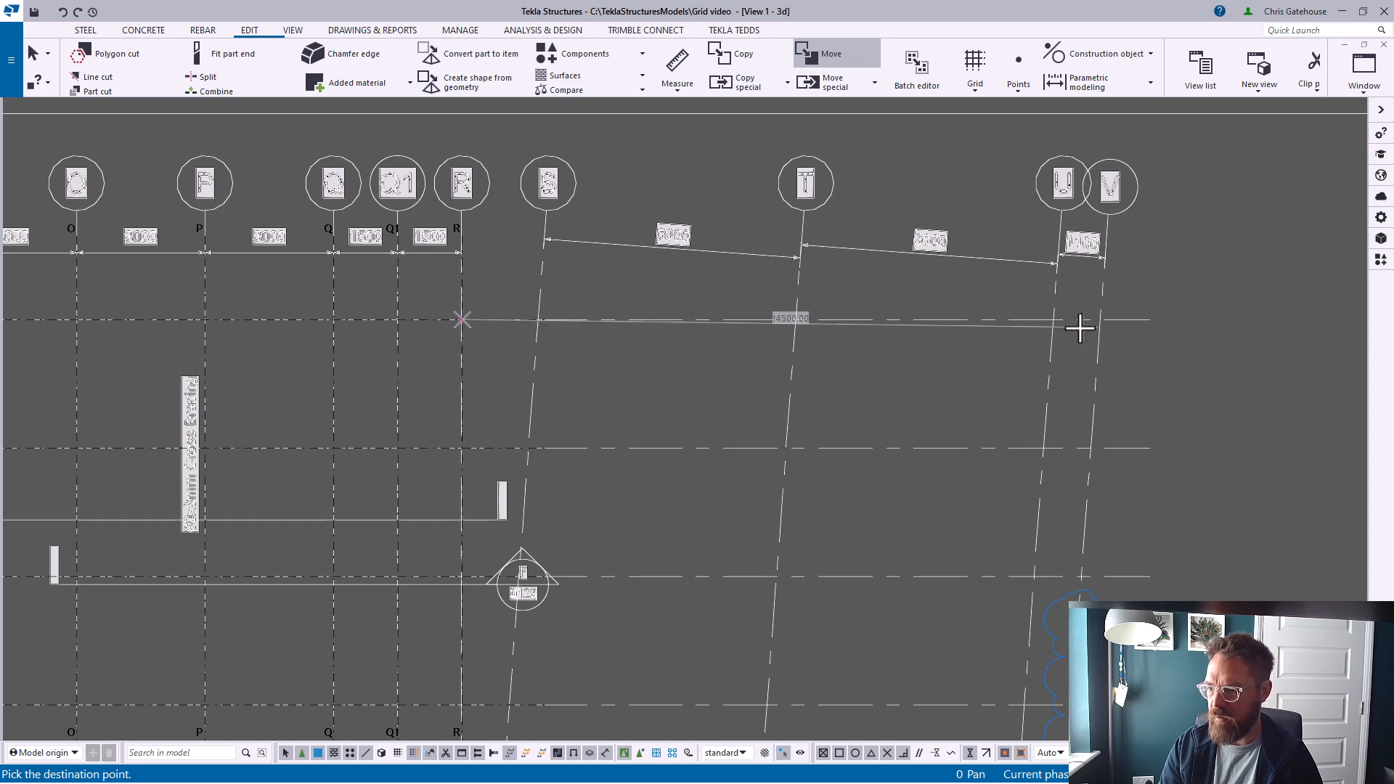
click(1099, 319)
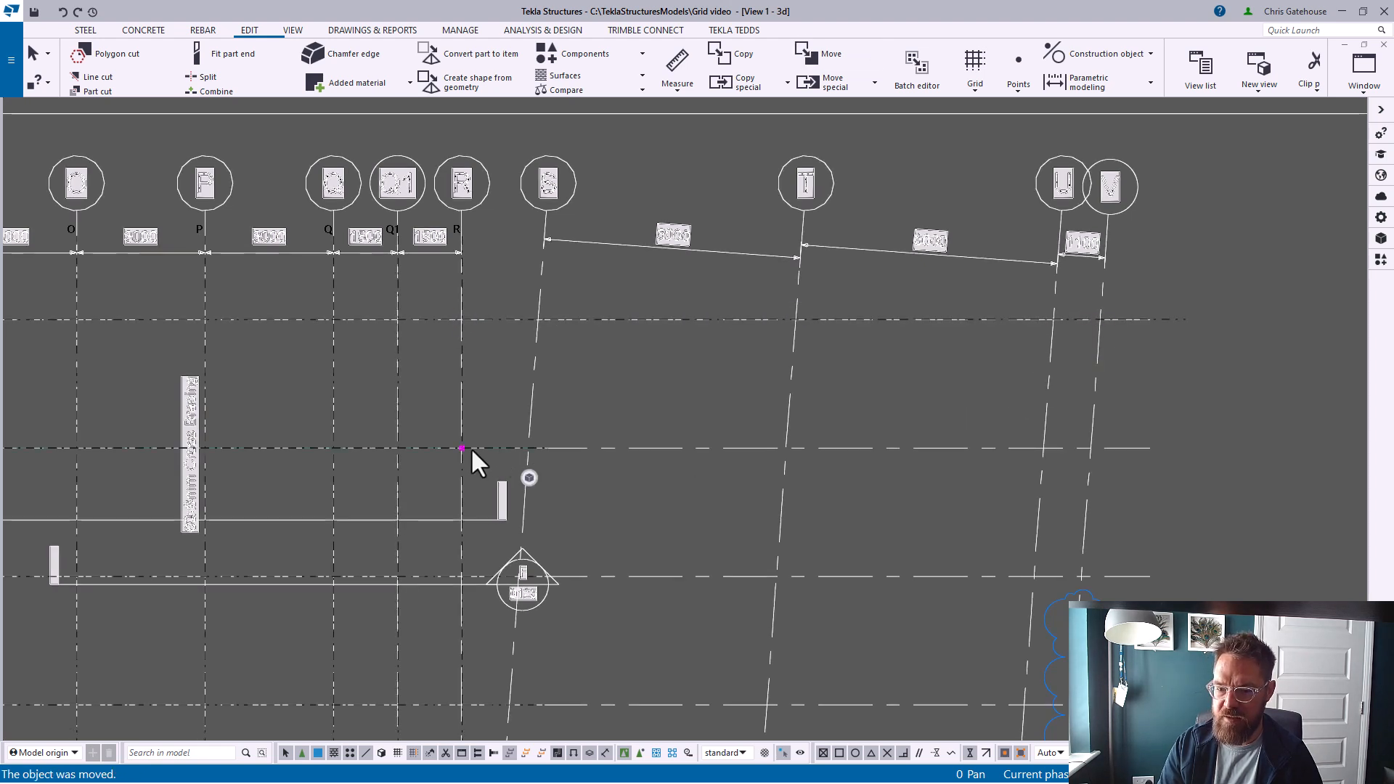
Open the grid's properties and measure the horizontal distance from gridline R to the far sloped gridline
scroll(542, 360, down, 1)
click(546, 363)
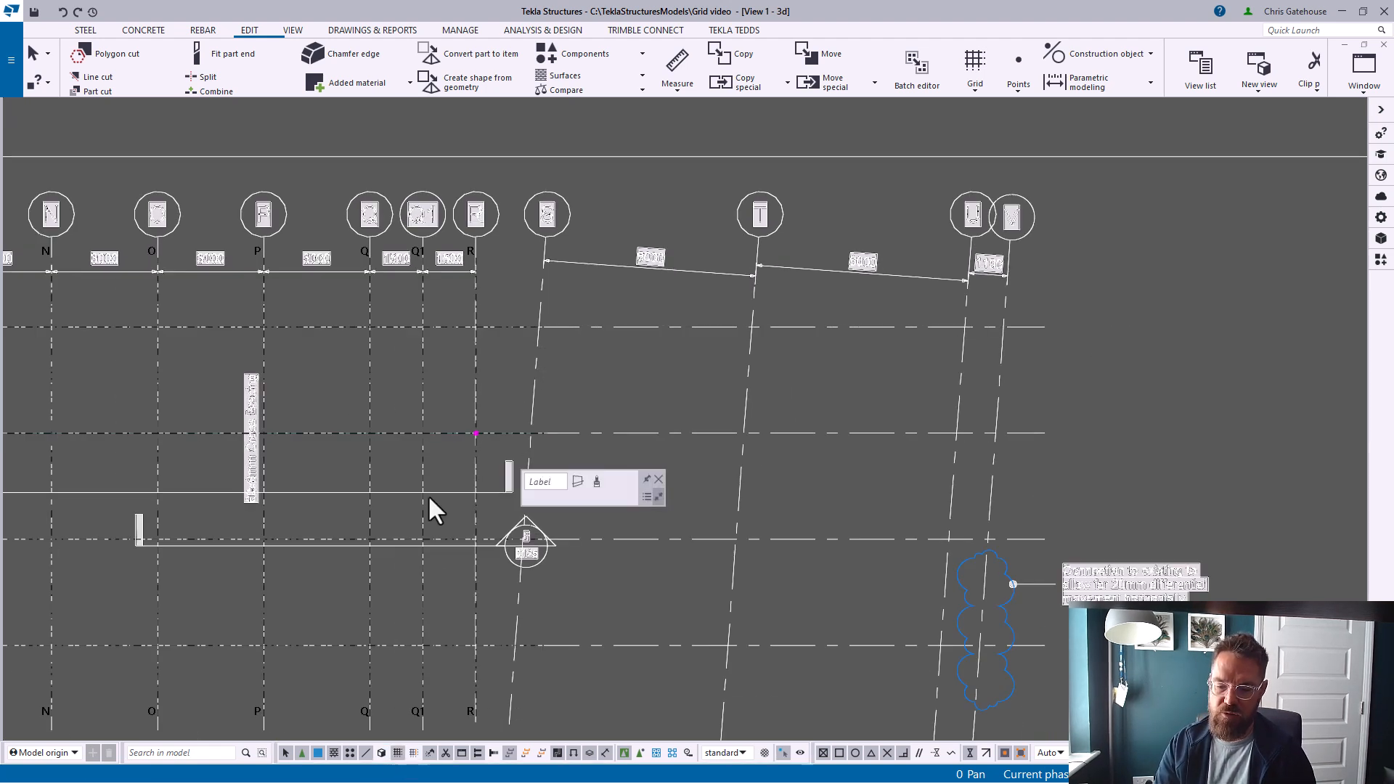
double_click(490, 431)
click(383, 433)
click(1235, 350)
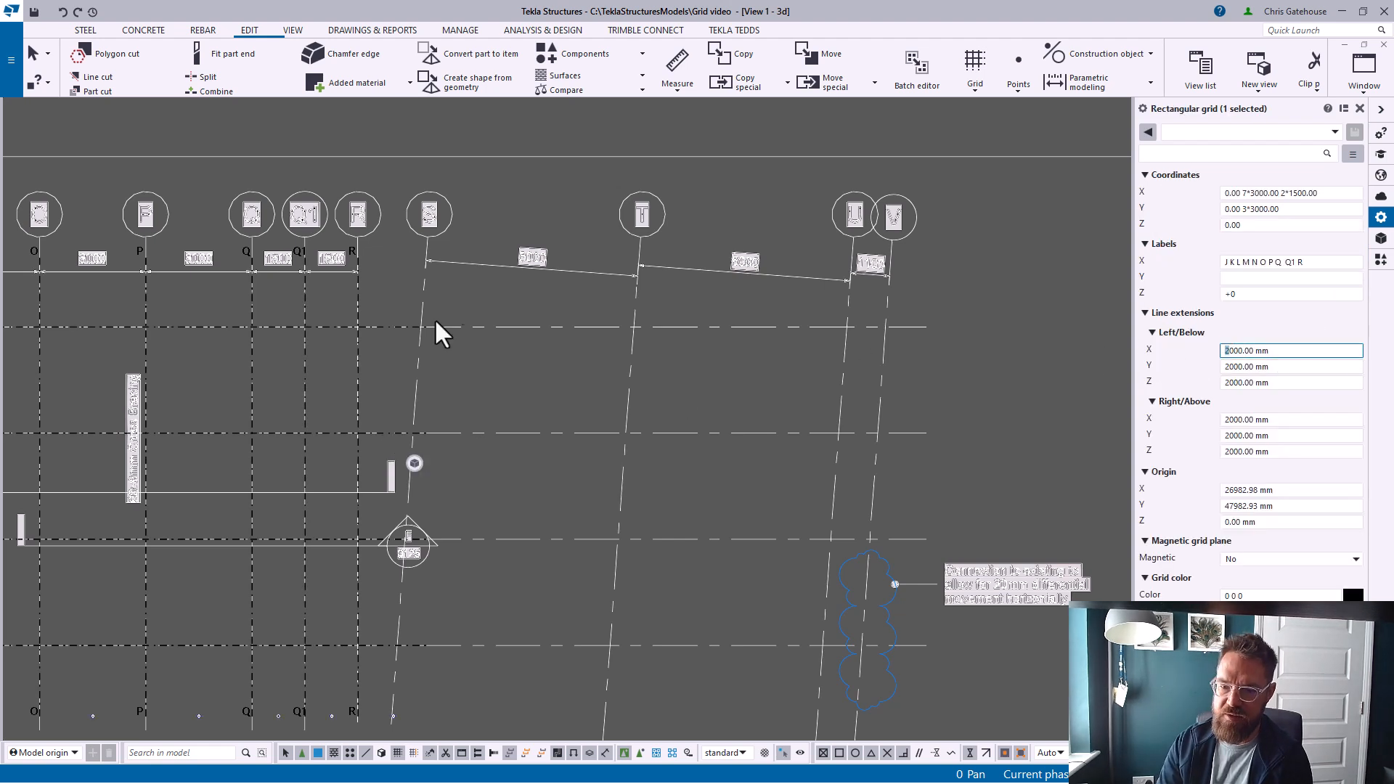
click(677, 80)
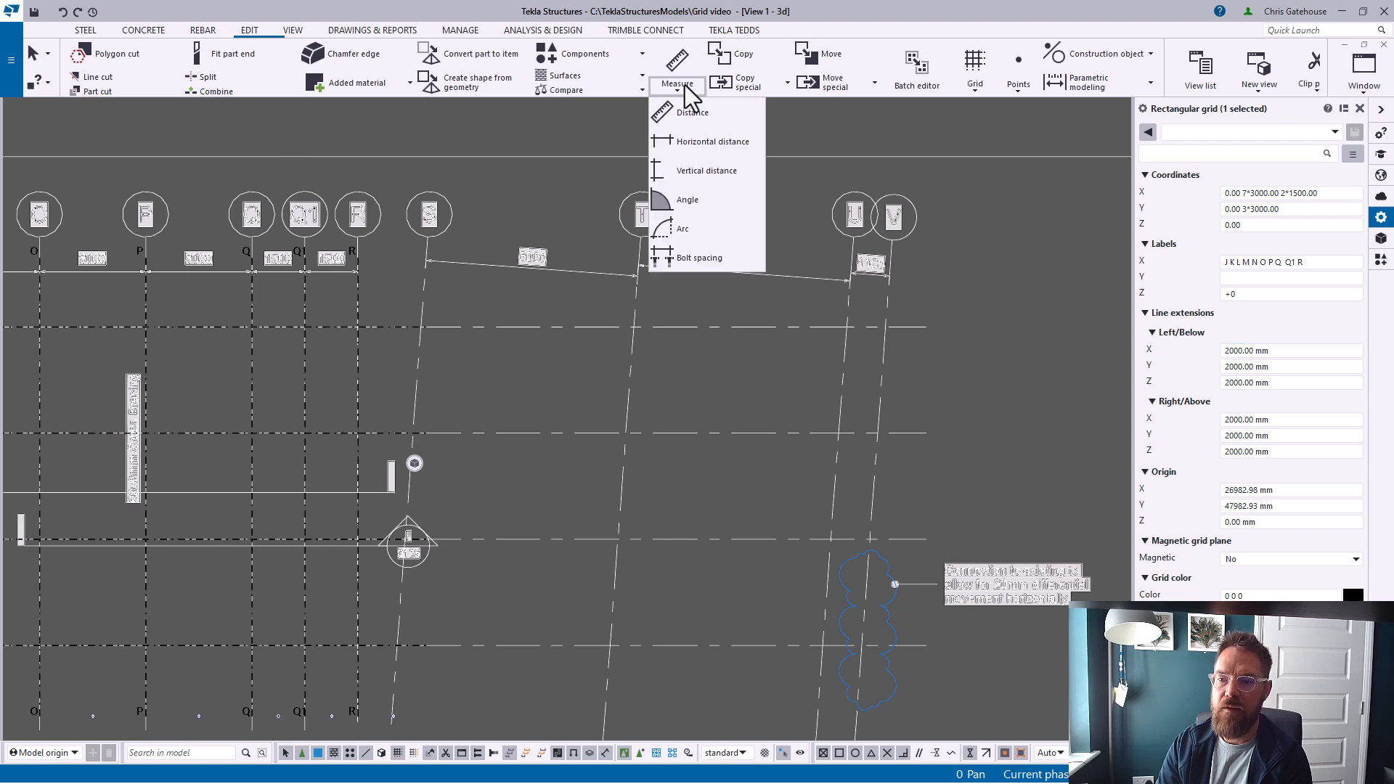
click(867, 104)
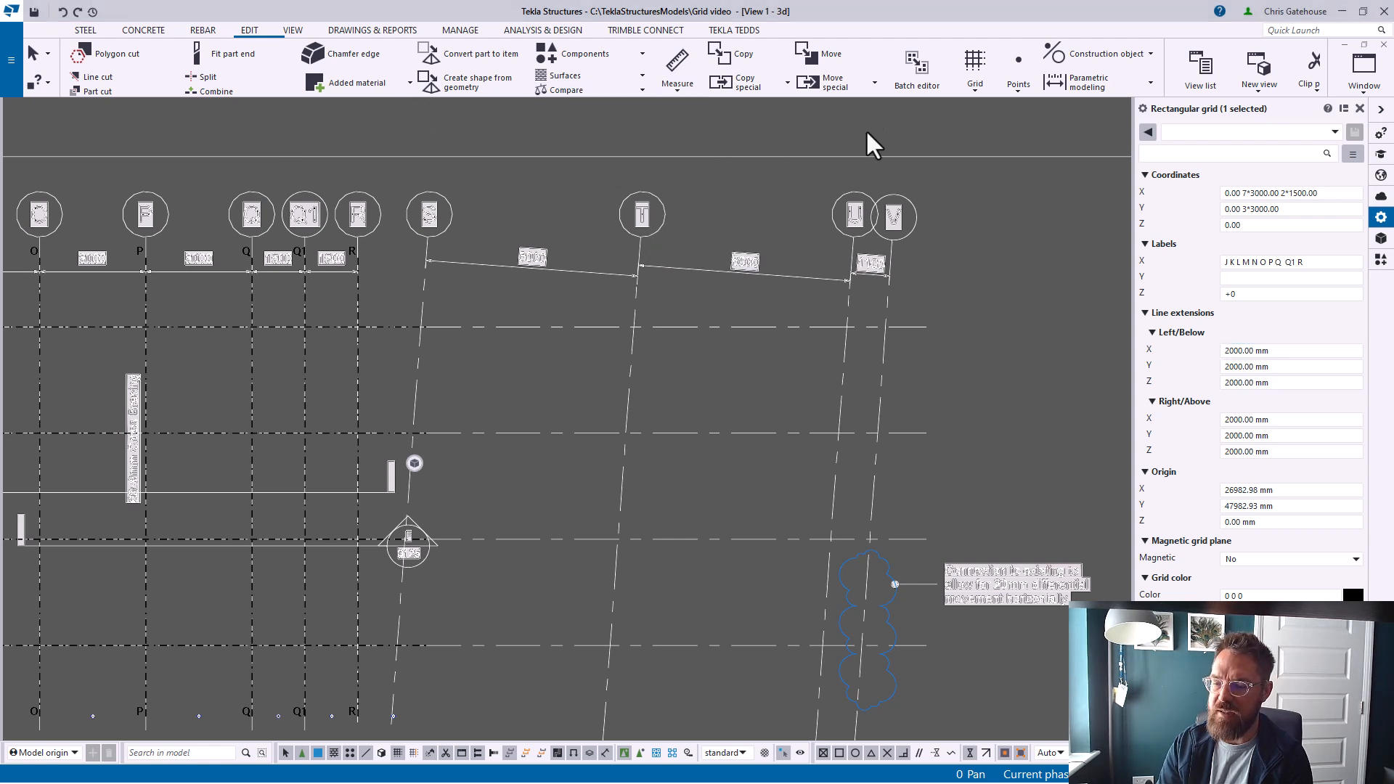
click(358, 319)
click(678, 82)
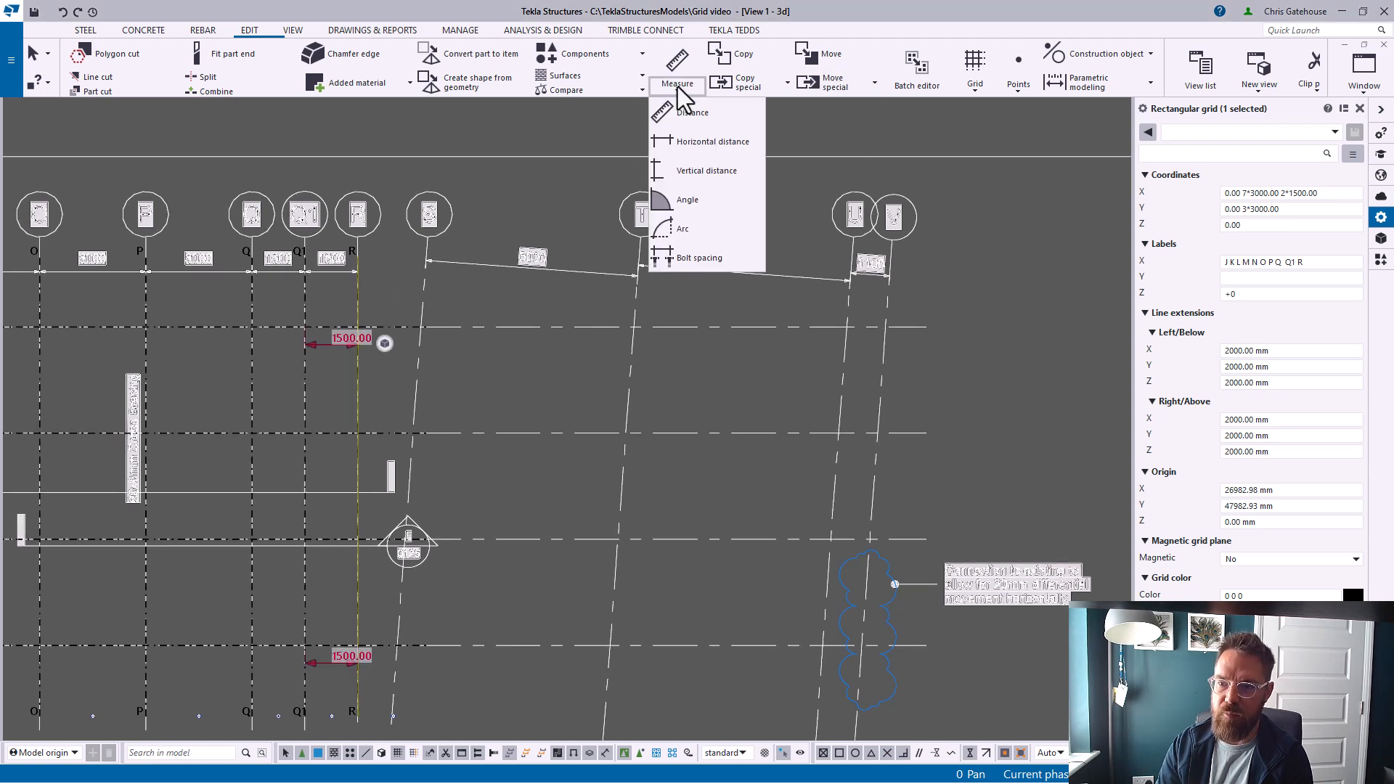
click(708, 142)
click(358, 327)
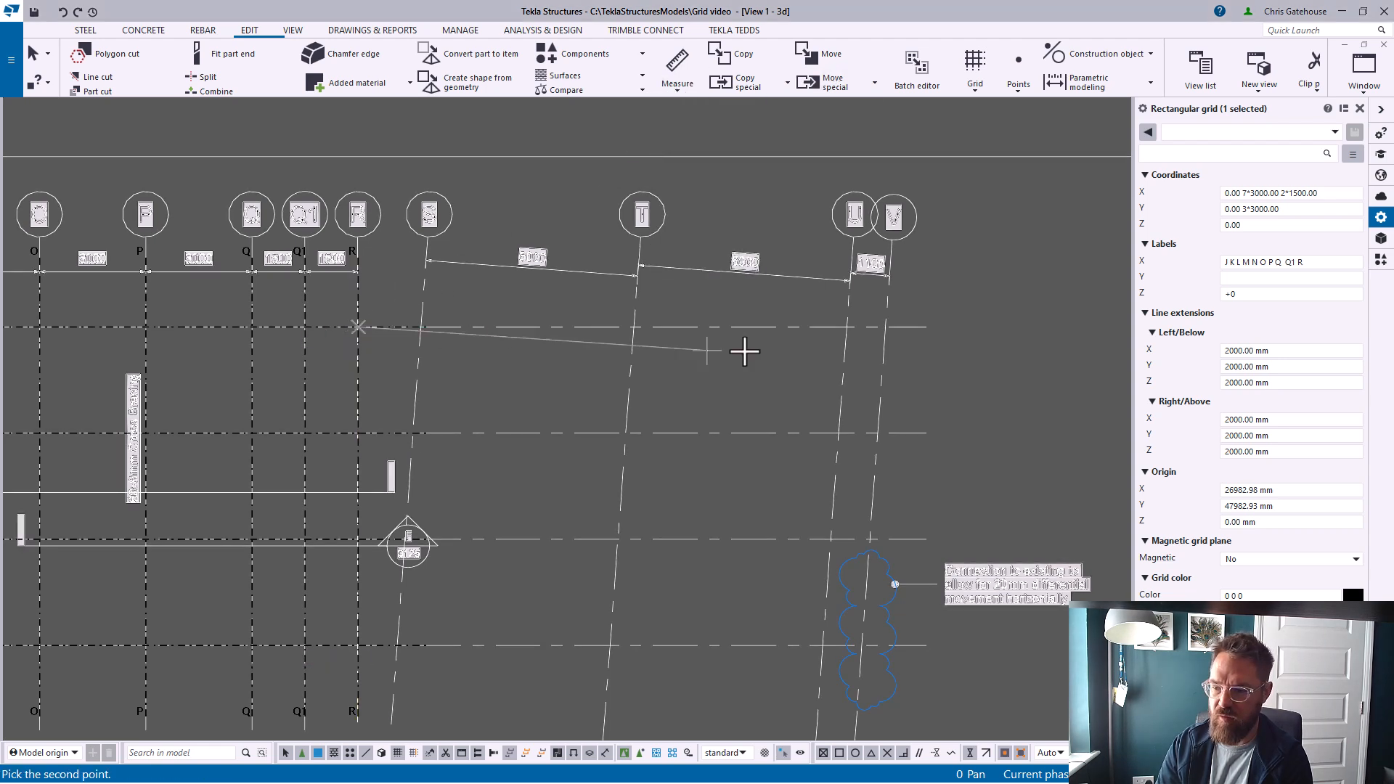
click(883, 328)
right_click(895, 260)
click(955, 282)
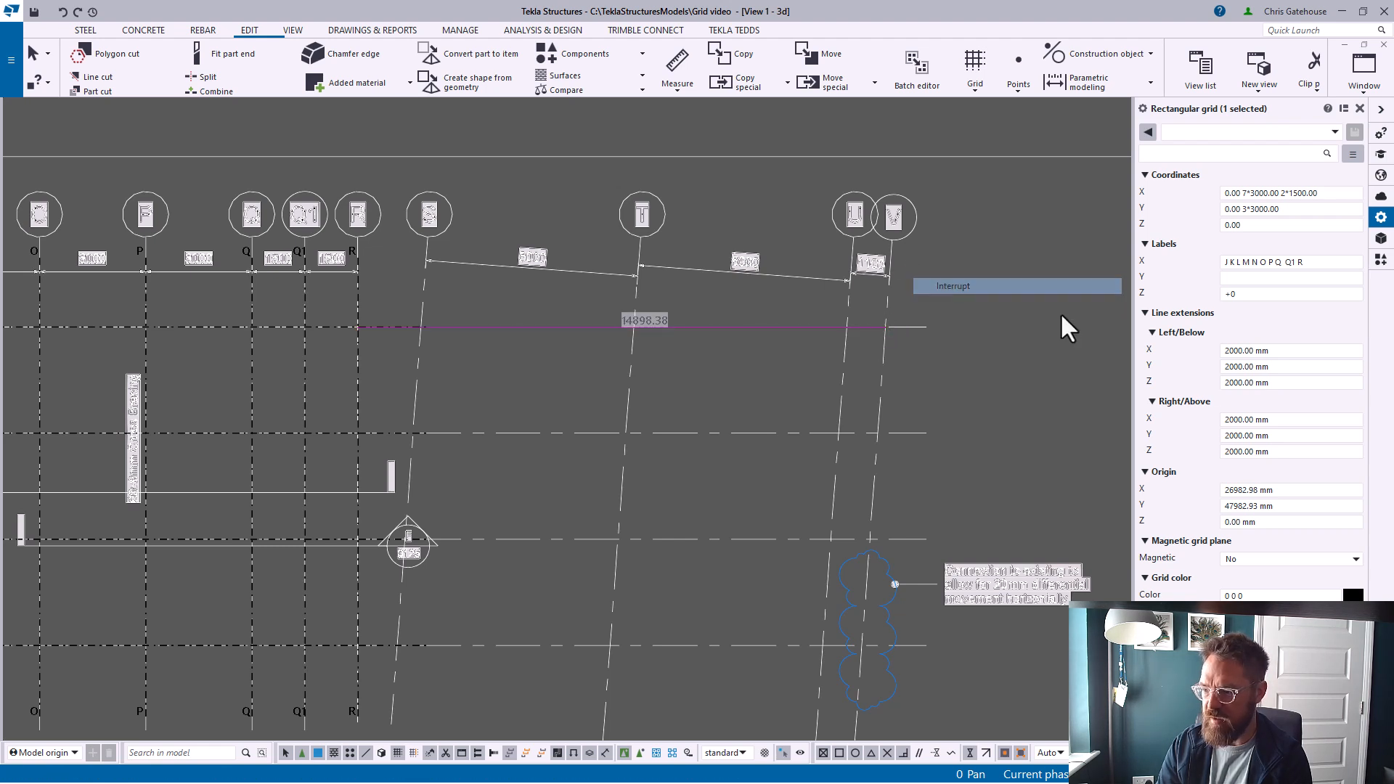
Set the grid's left/below X line extension to 17000 mm
click(1231, 351)
text(170000)
key(Tab)
key(BackSpace)
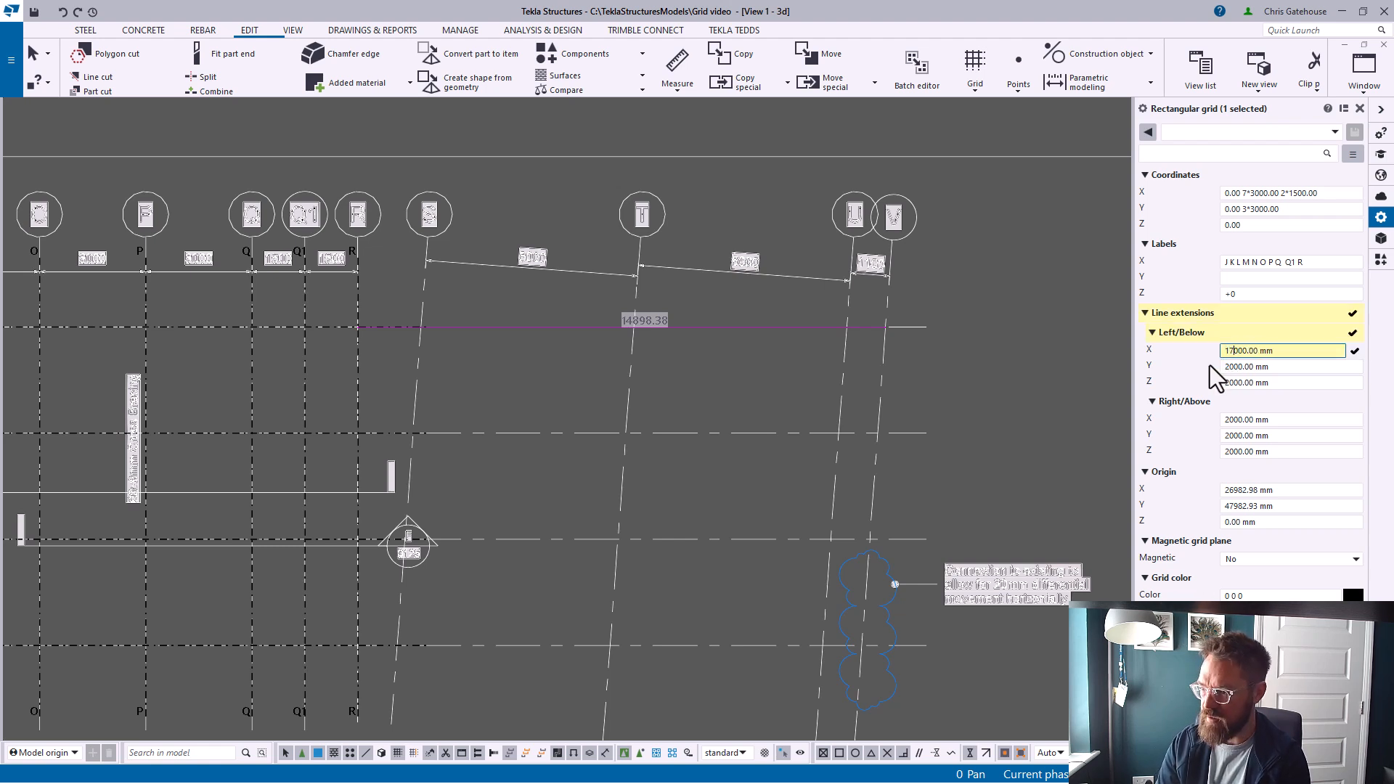
key(Return)
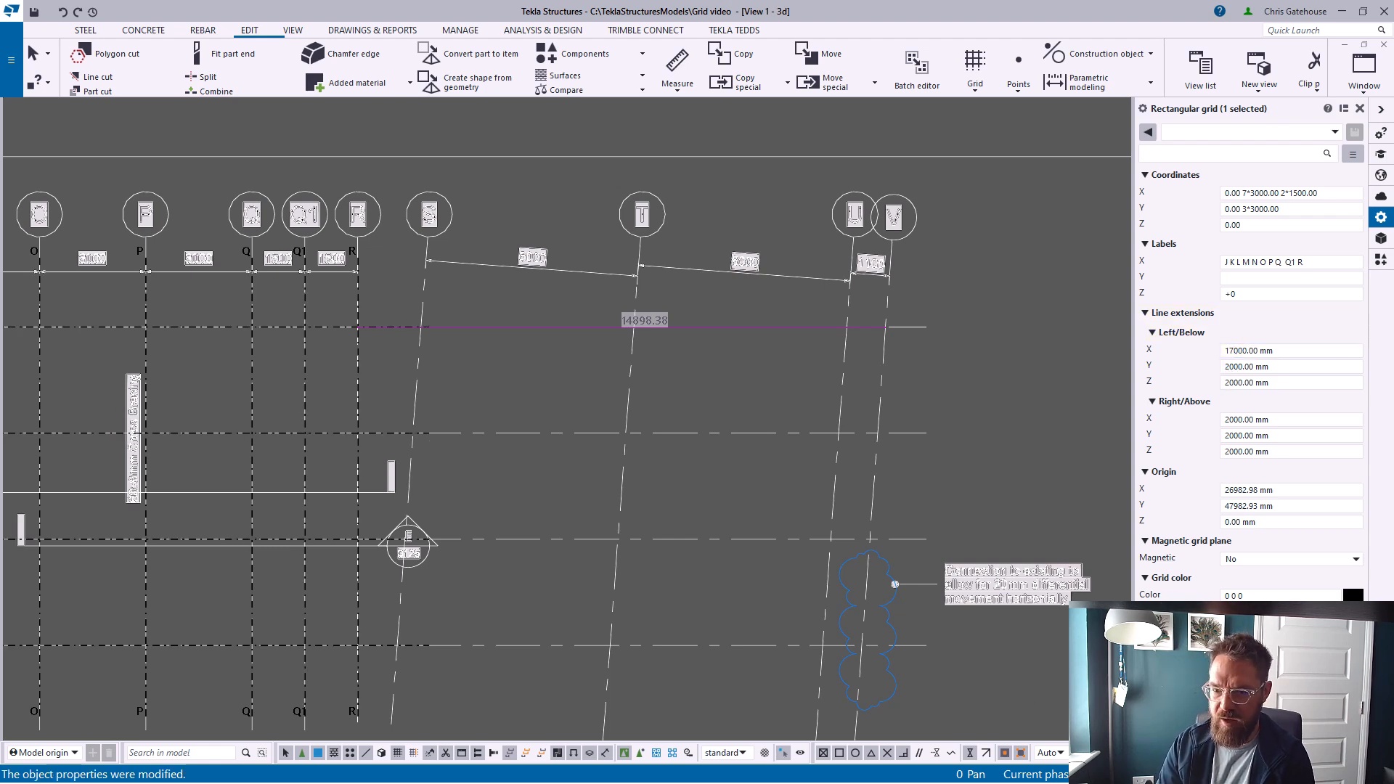
Set the left/below X line extension to 2000 mm and the right/above X extension to 17000 mm
drag(1233, 351, 1191, 359)
text(2)
drag(1230, 420, 1213, 424)
text(17)
key(Return)
Deselect the grid and redraw the view
middle_drag(865, 501, 822, 350)
scroll(742, 418, down, 5)
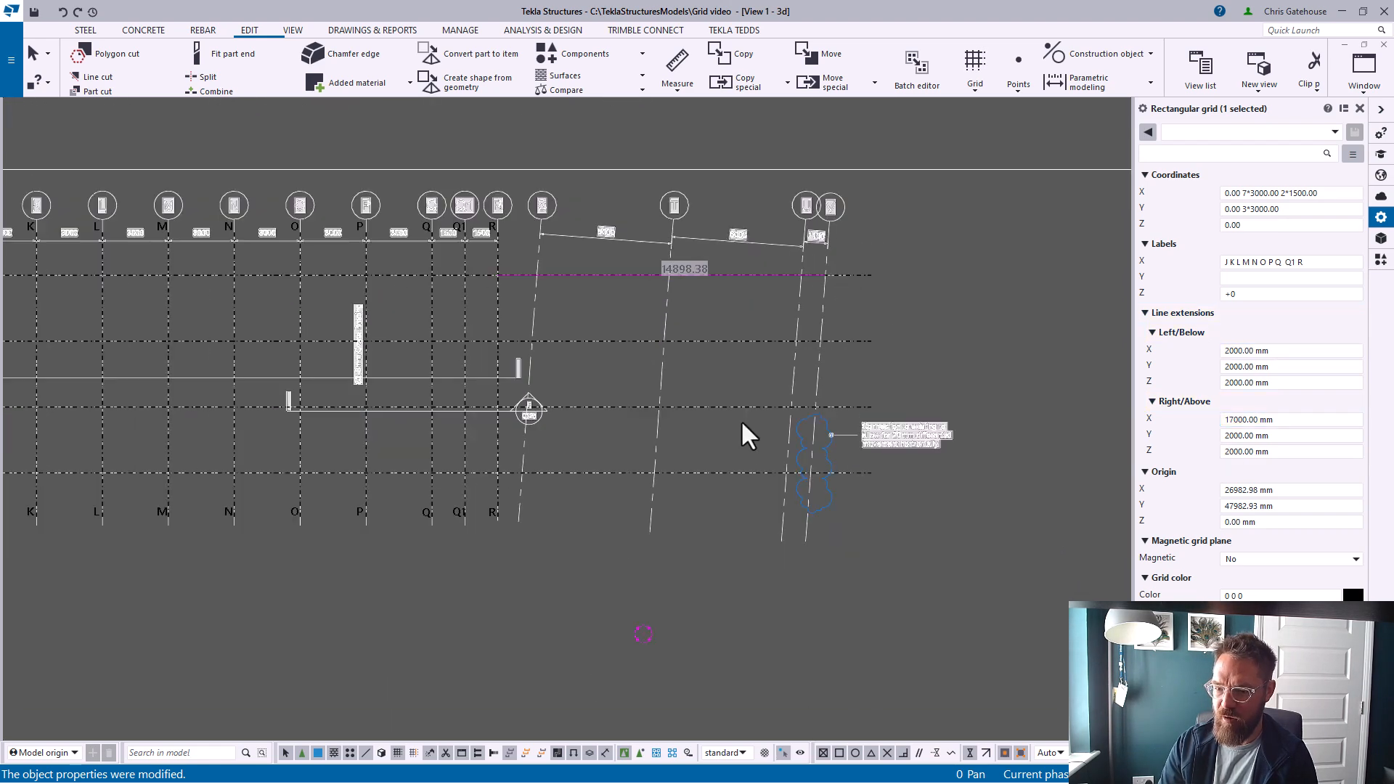
click(1001, 347)
scroll(822, 400, down, 6)
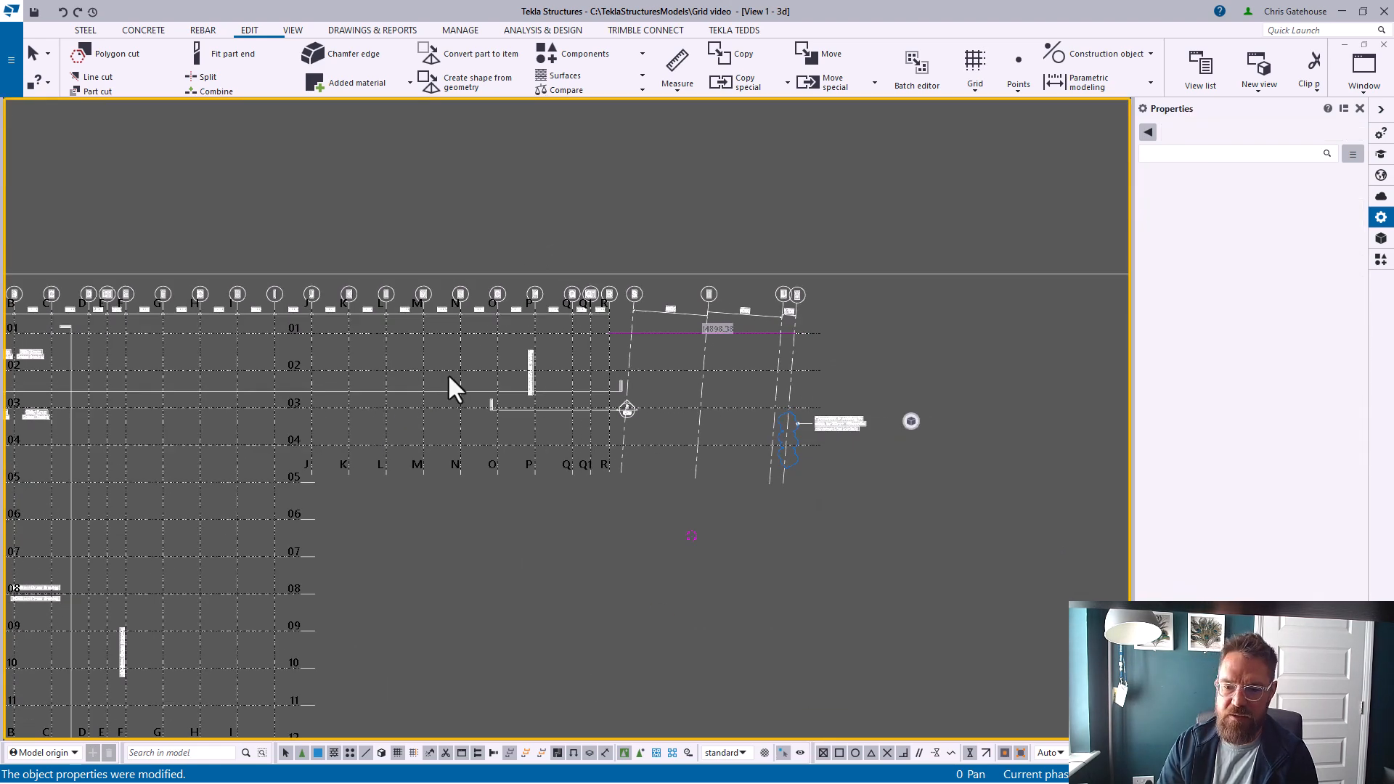
scroll(739, 373, up, 5)
right_click(878, 351)
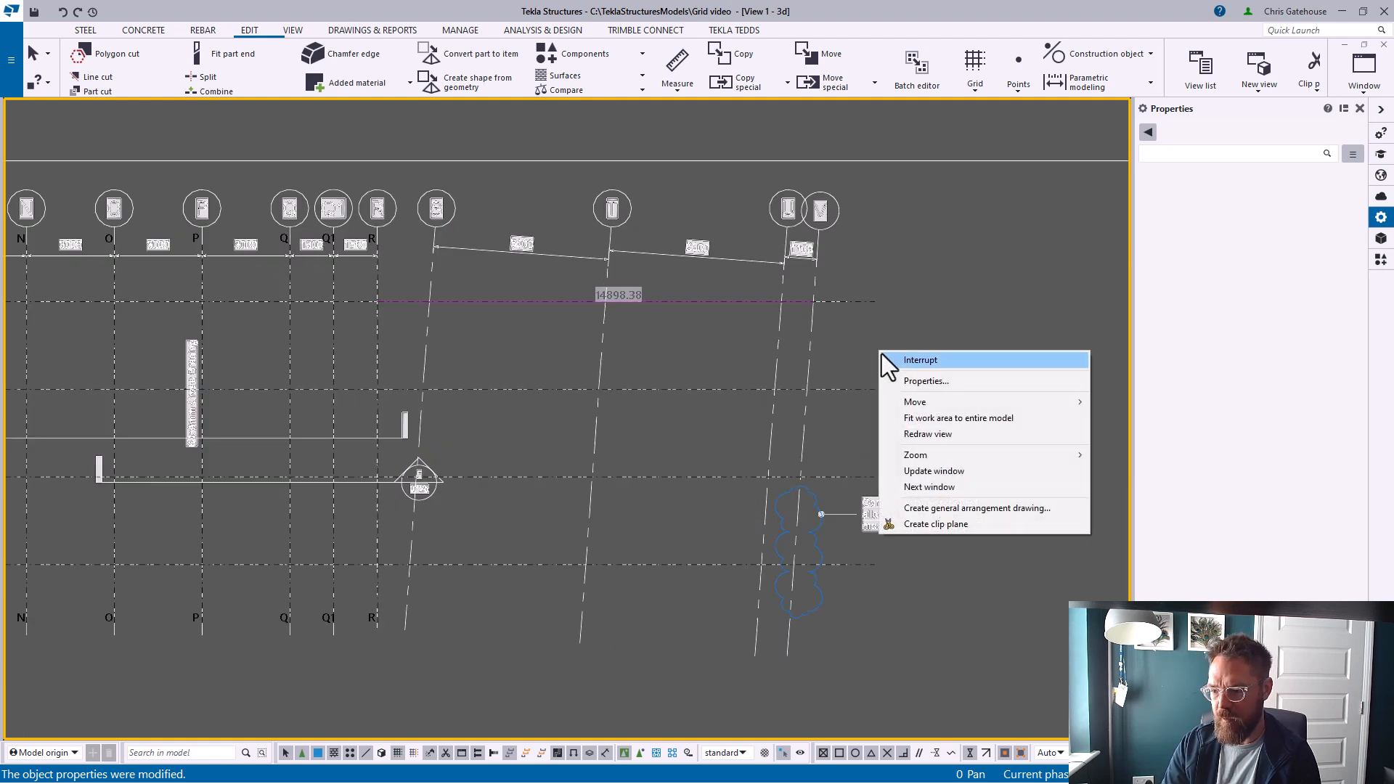
click(902, 432)
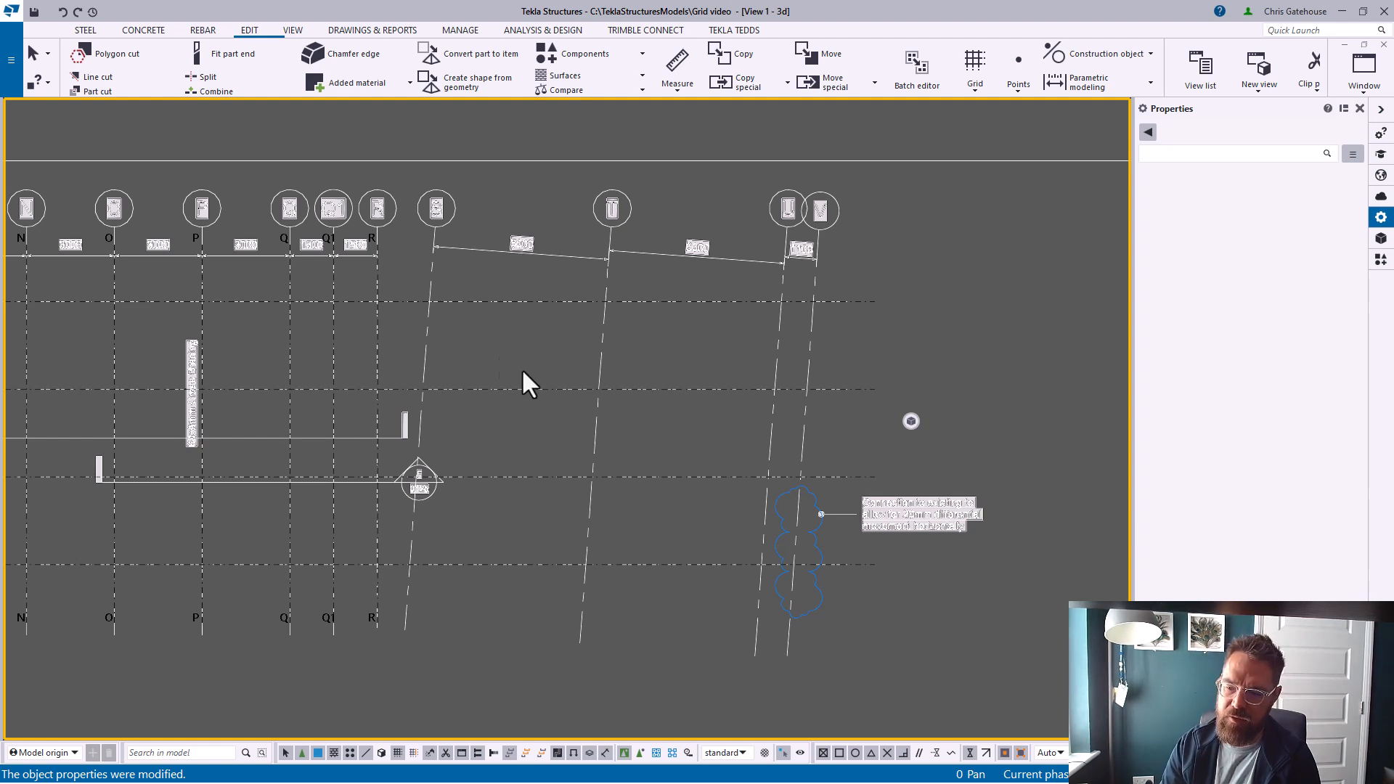
scroll(561, 231, up, 1)
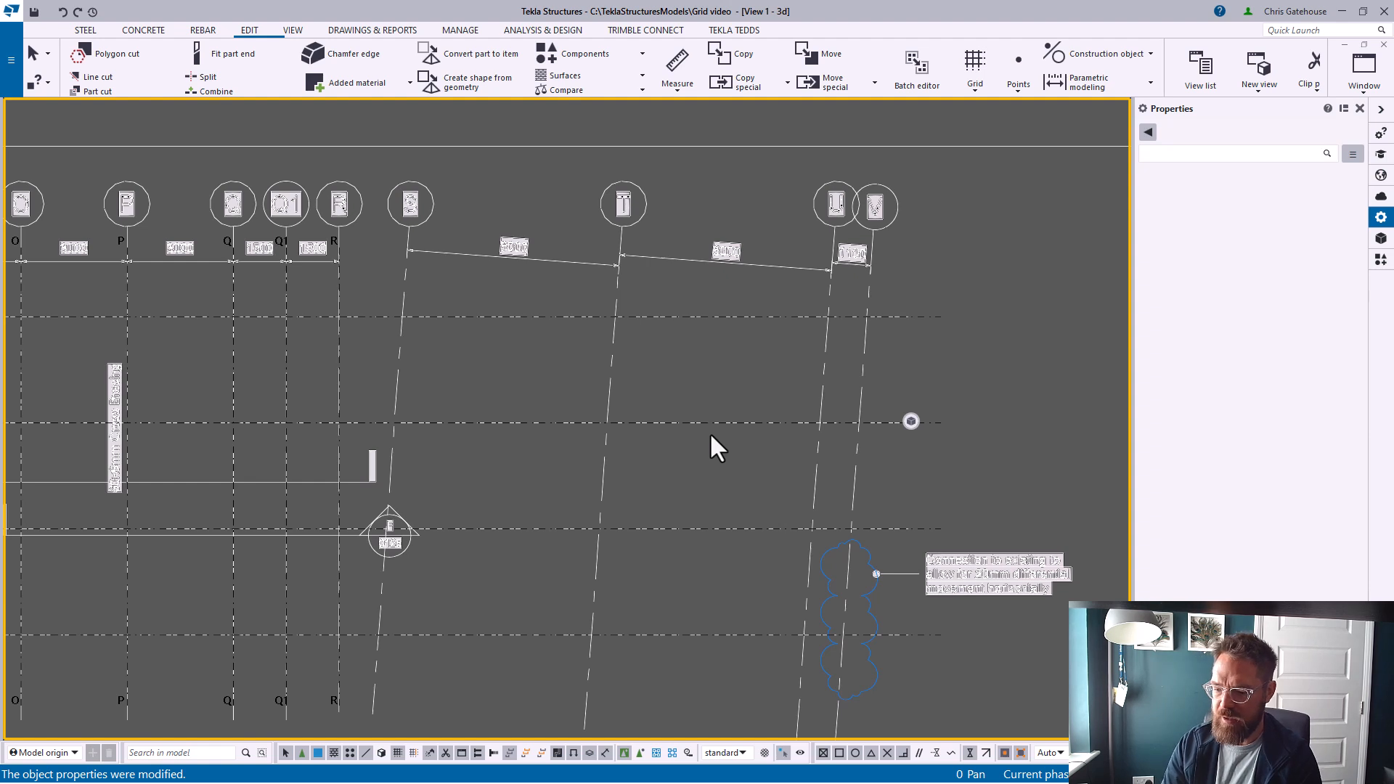
middle_drag(661, 514, 606, 398)
scroll(664, 344, down, 1)
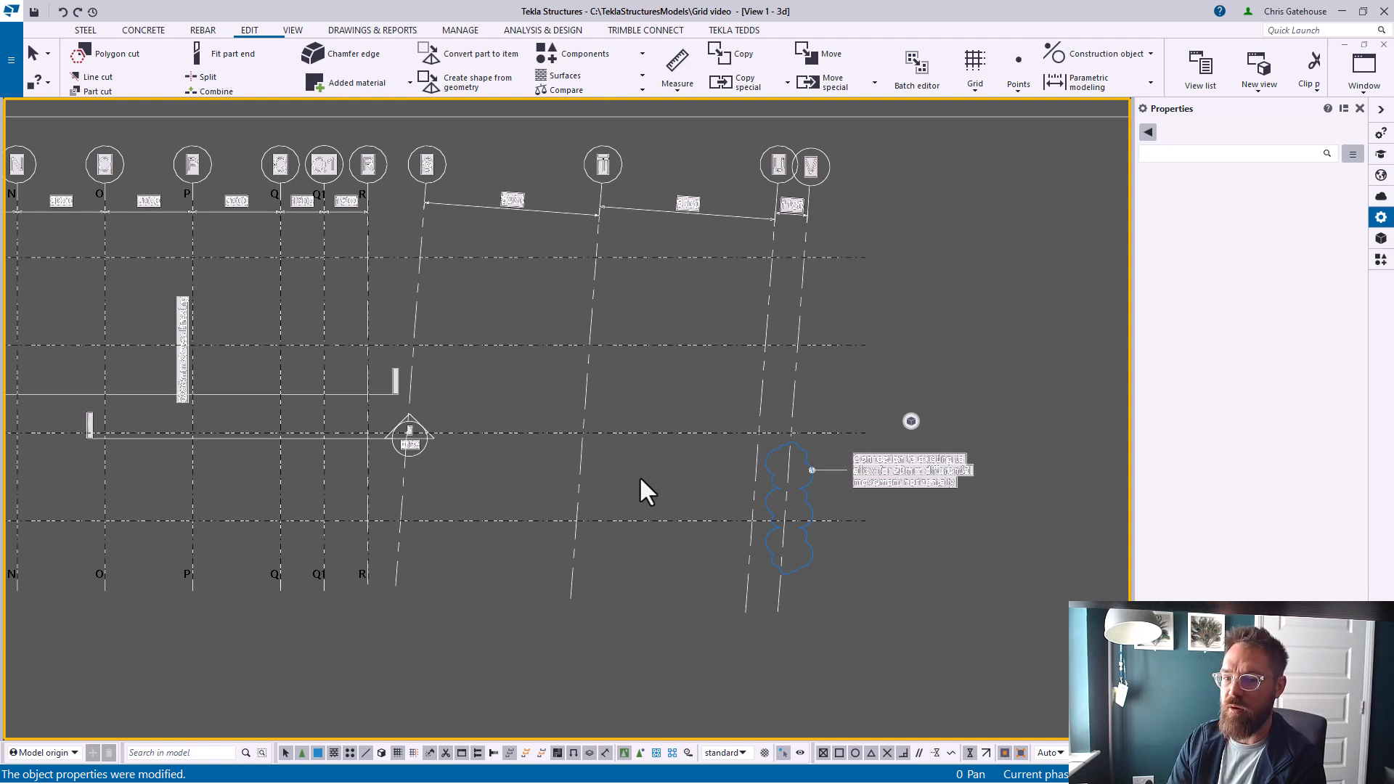
click(293, 30)
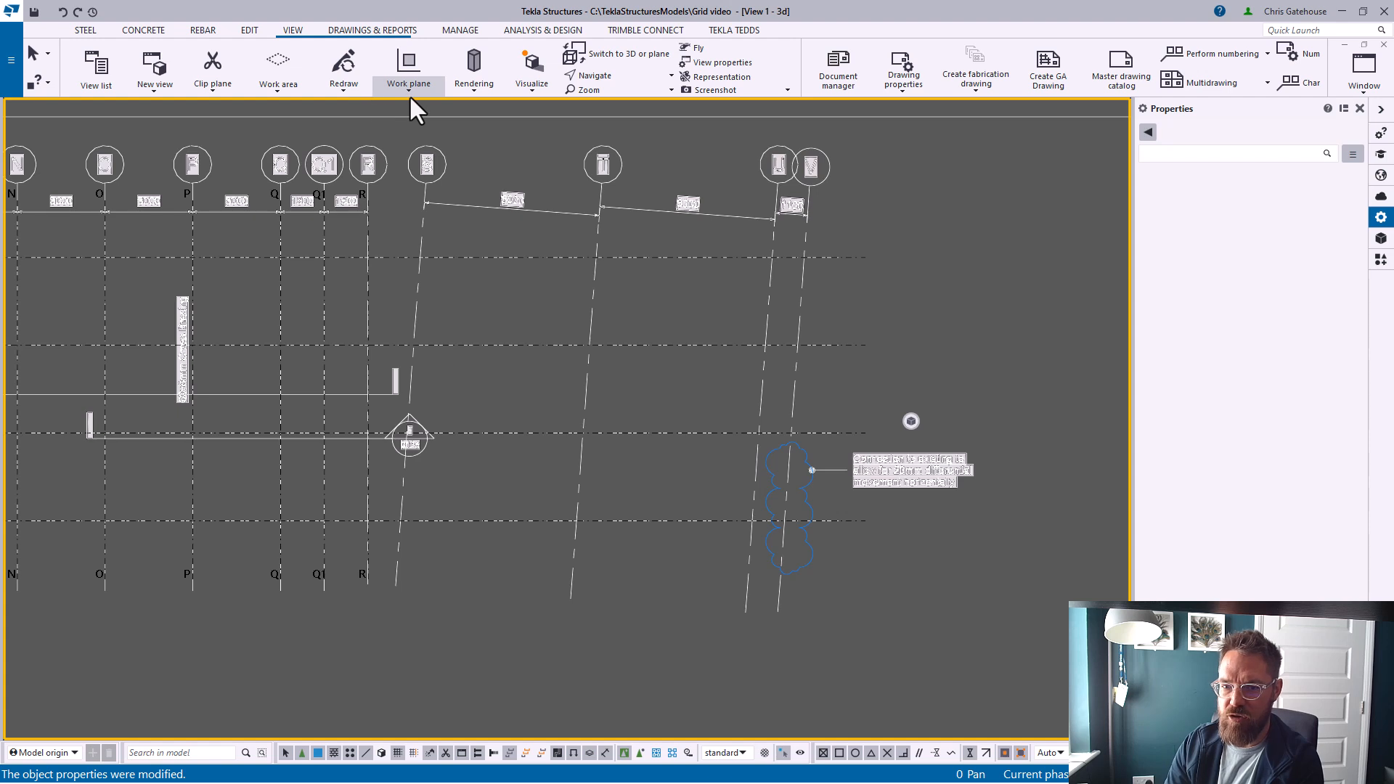
click(409, 83)
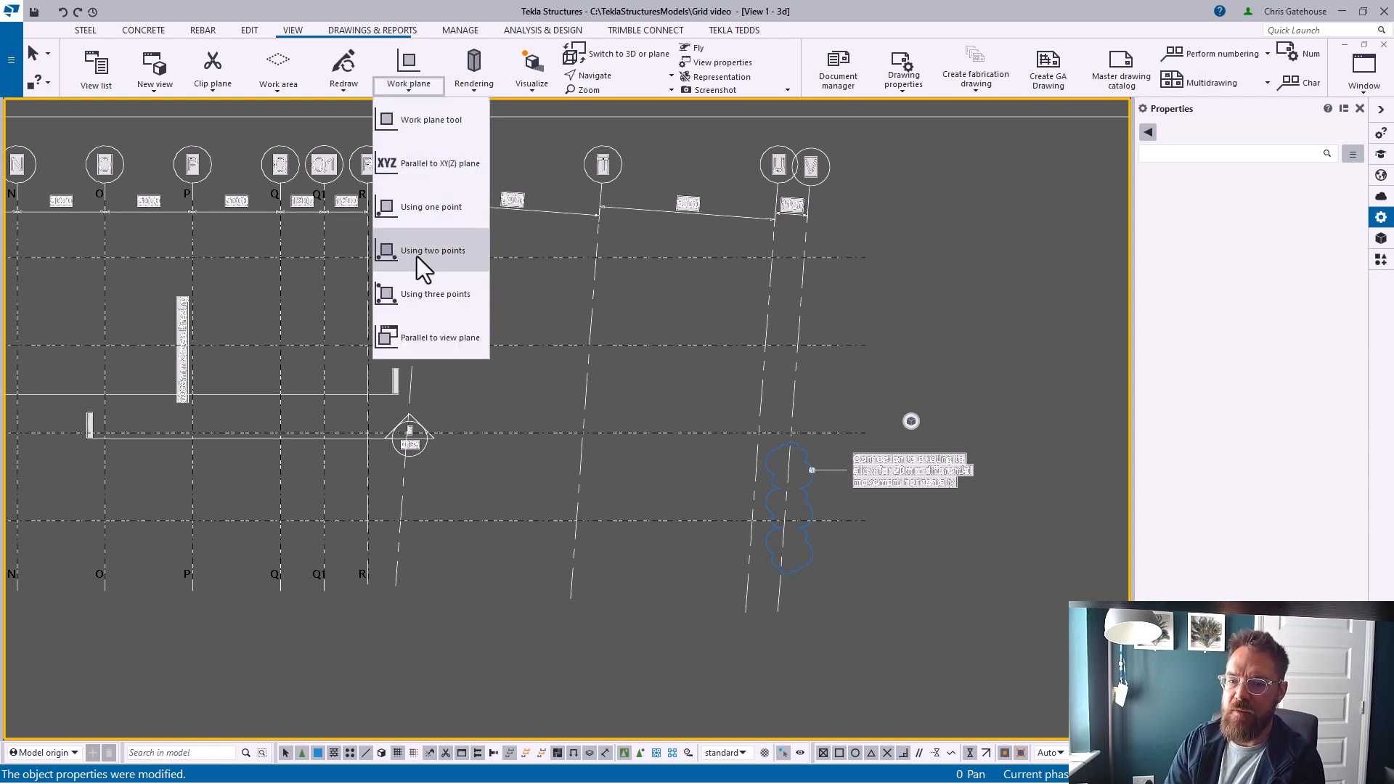
click(414, 300)
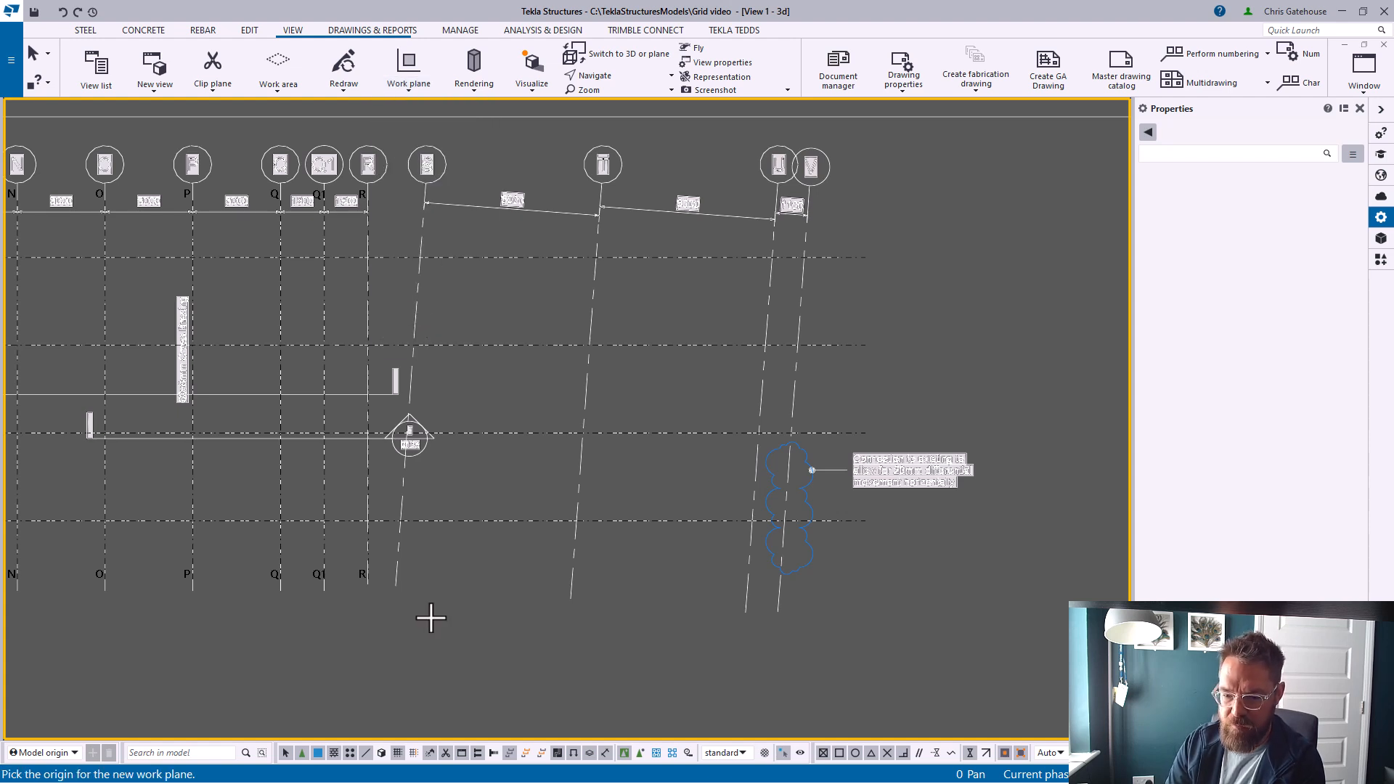
scroll(431, 618, up, 2)
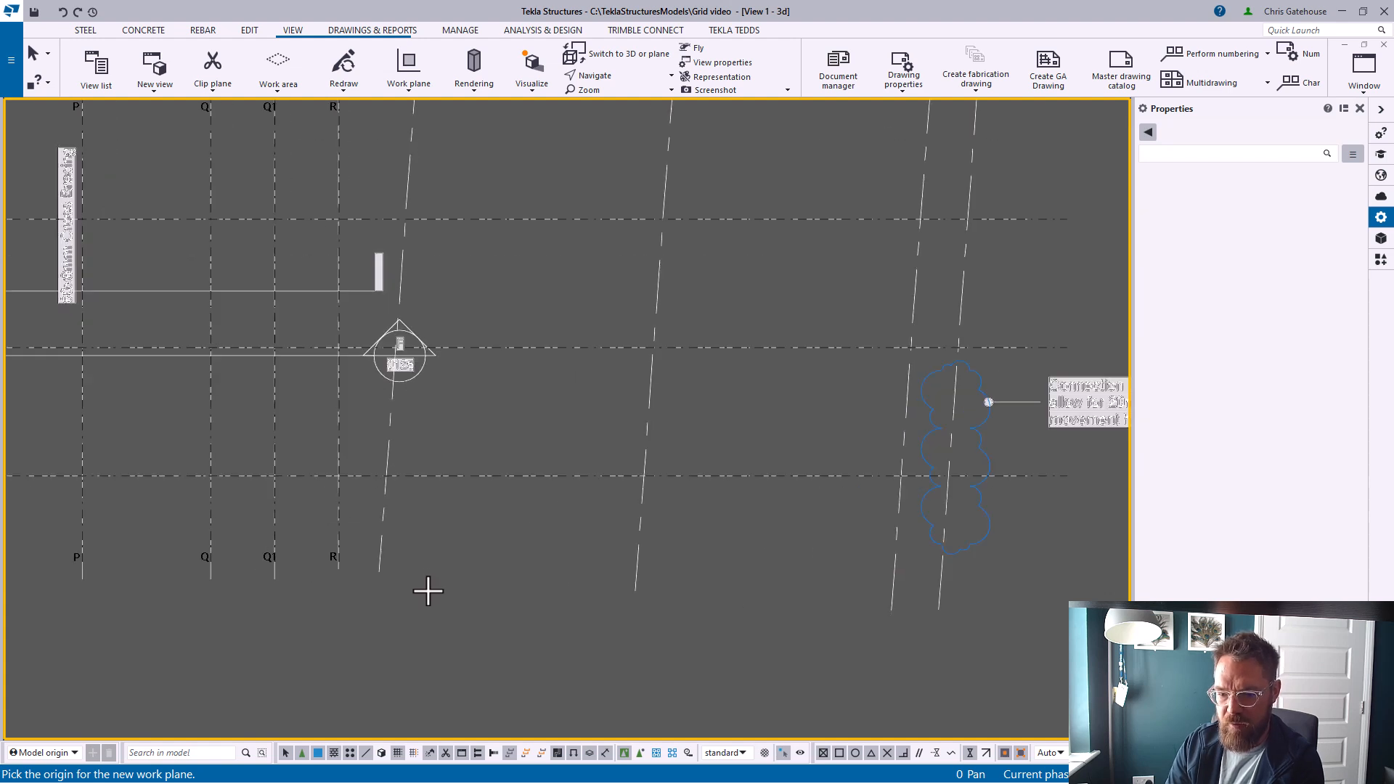
click(385, 476)
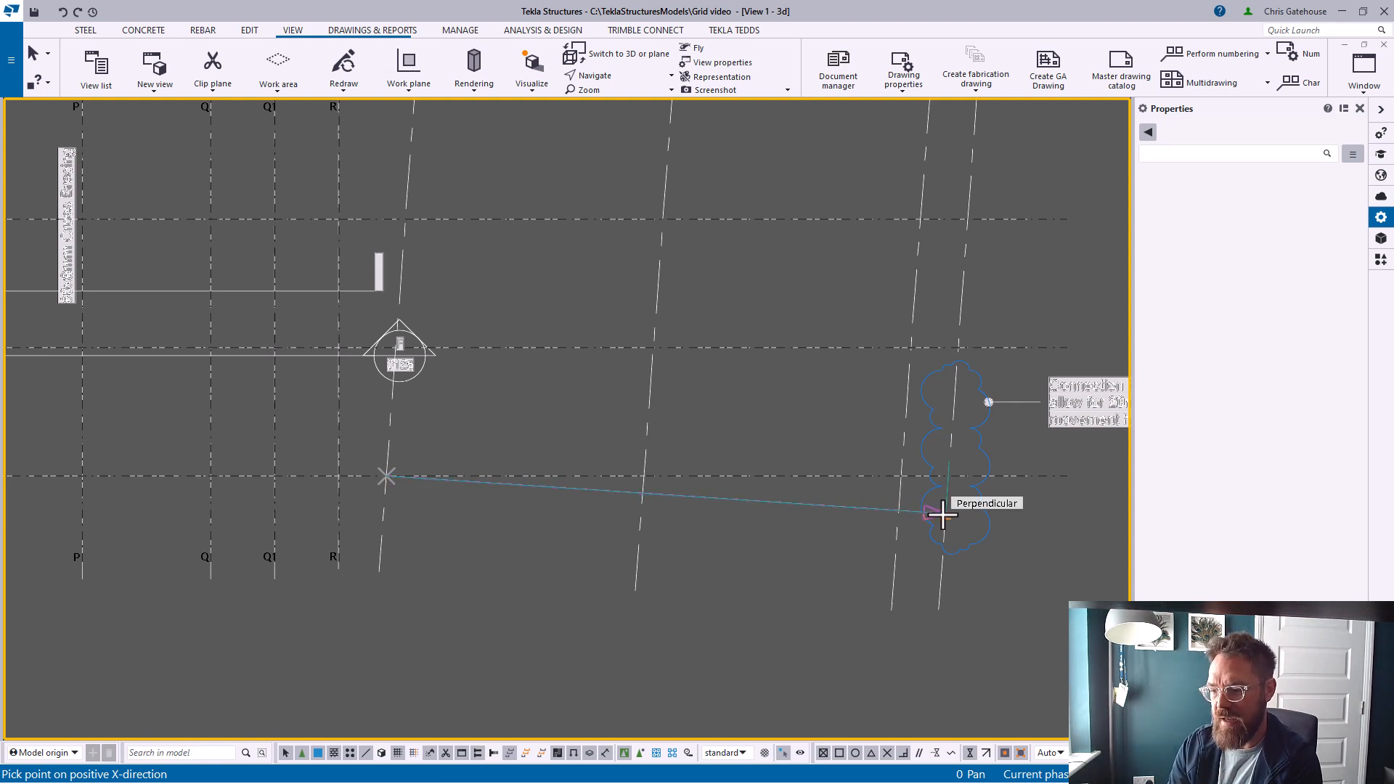
right_click(744, 407)
click(782, 423)
Create an arc point at 90 degrees around the sloped gridline's lower intersection, using a point higher up that gridline
click(247, 31)
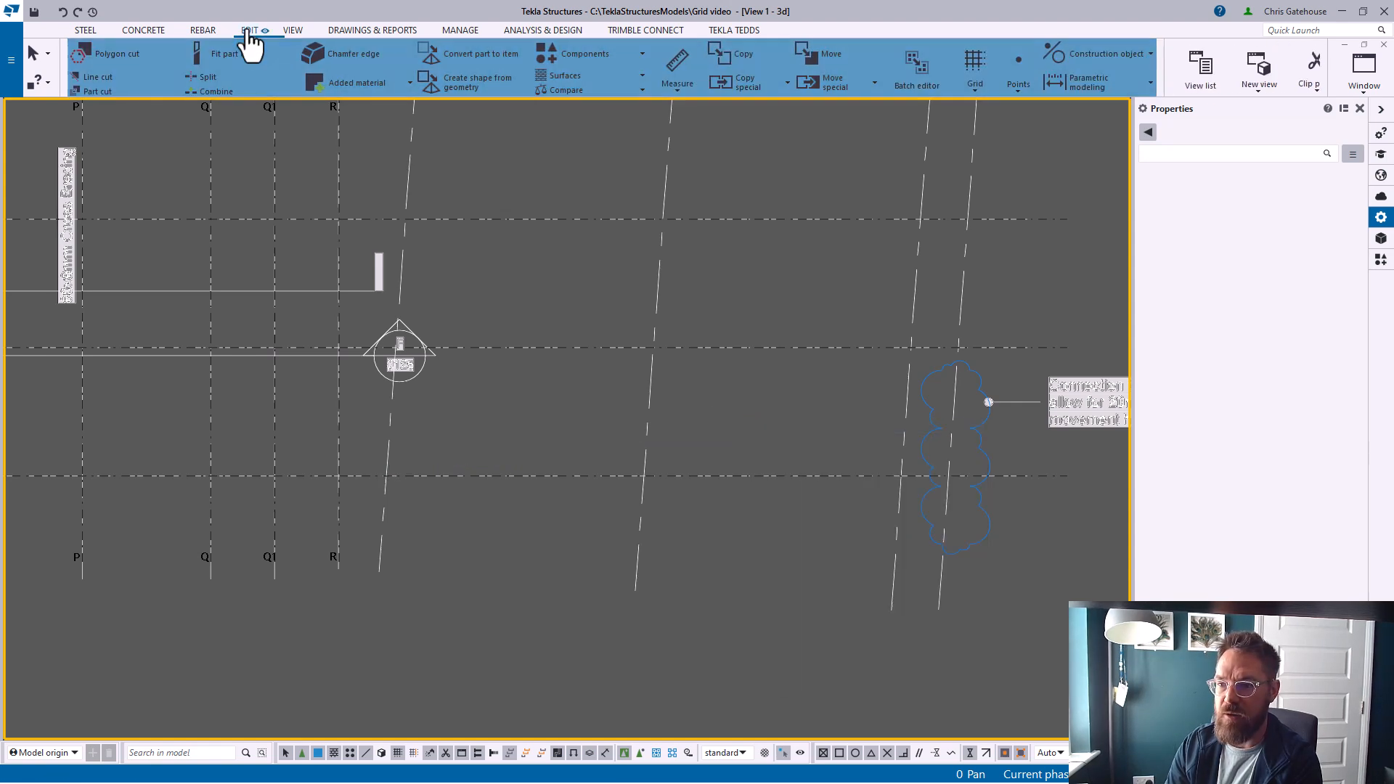
click(1017, 87)
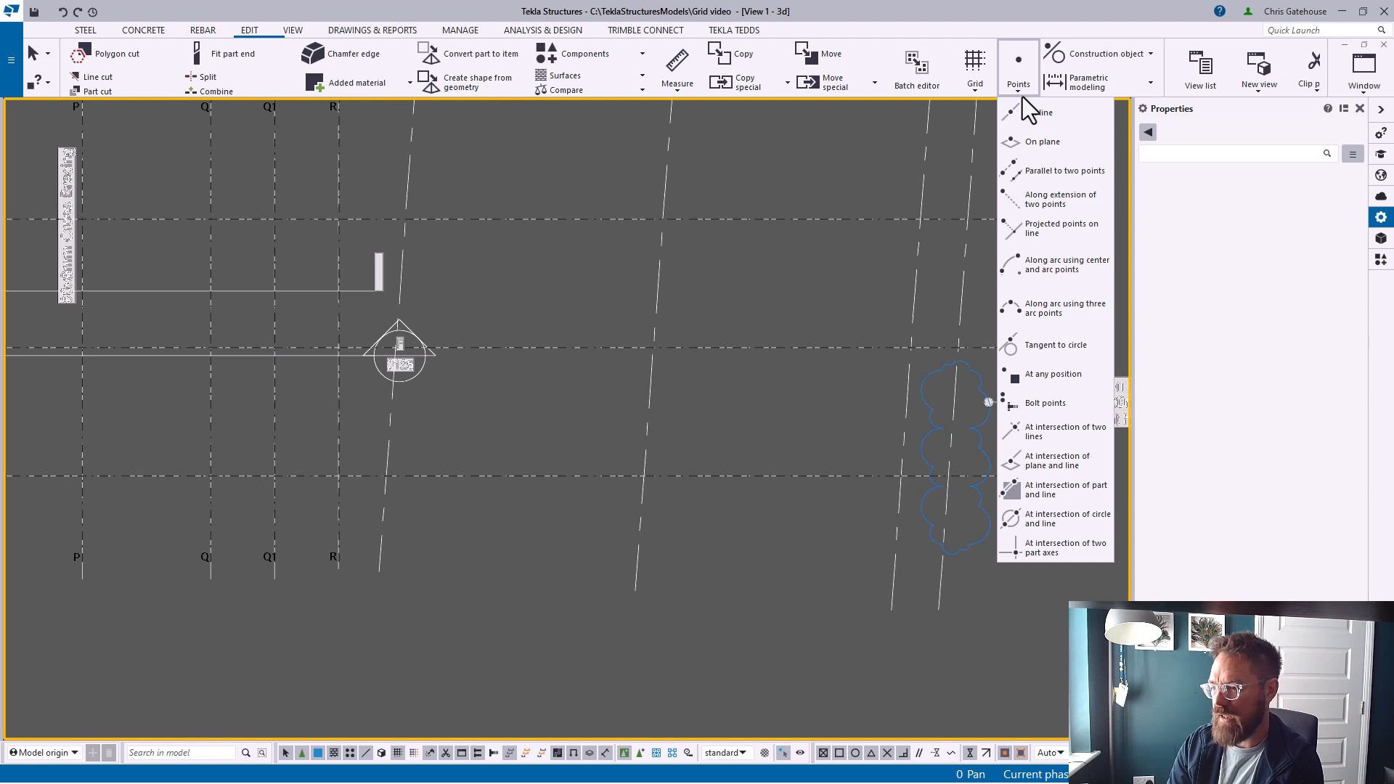
click(1055, 265)
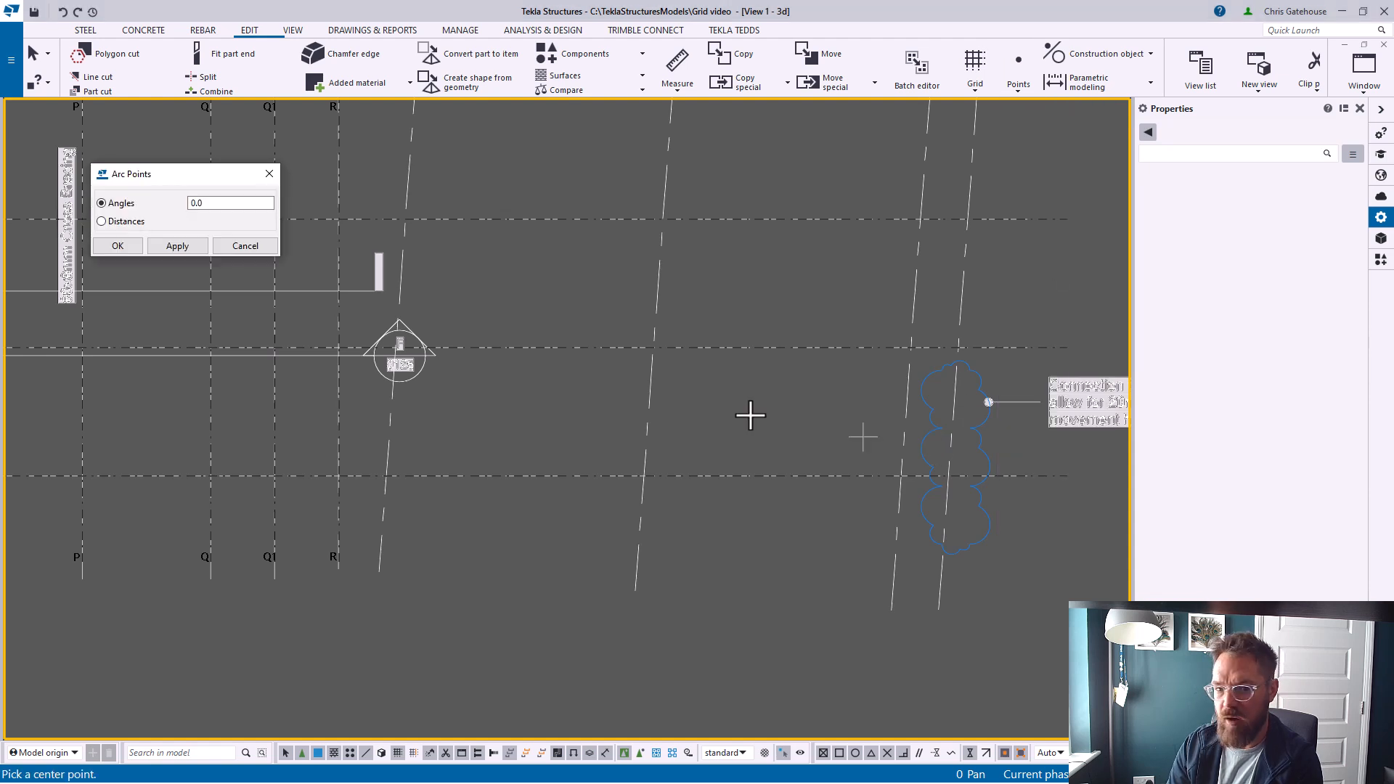
drag(208, 204, 181, 208)
text(90)
click(178, 244)
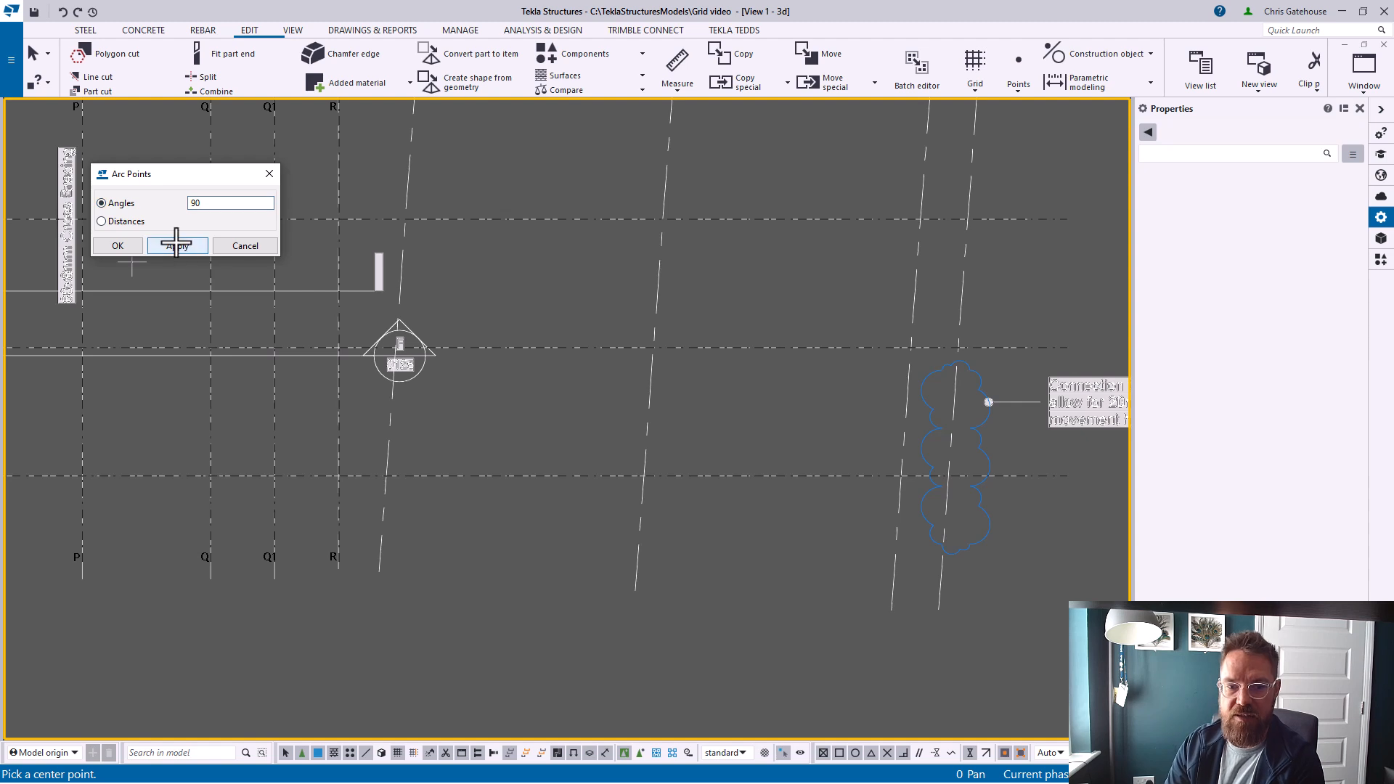
click(387, 476)
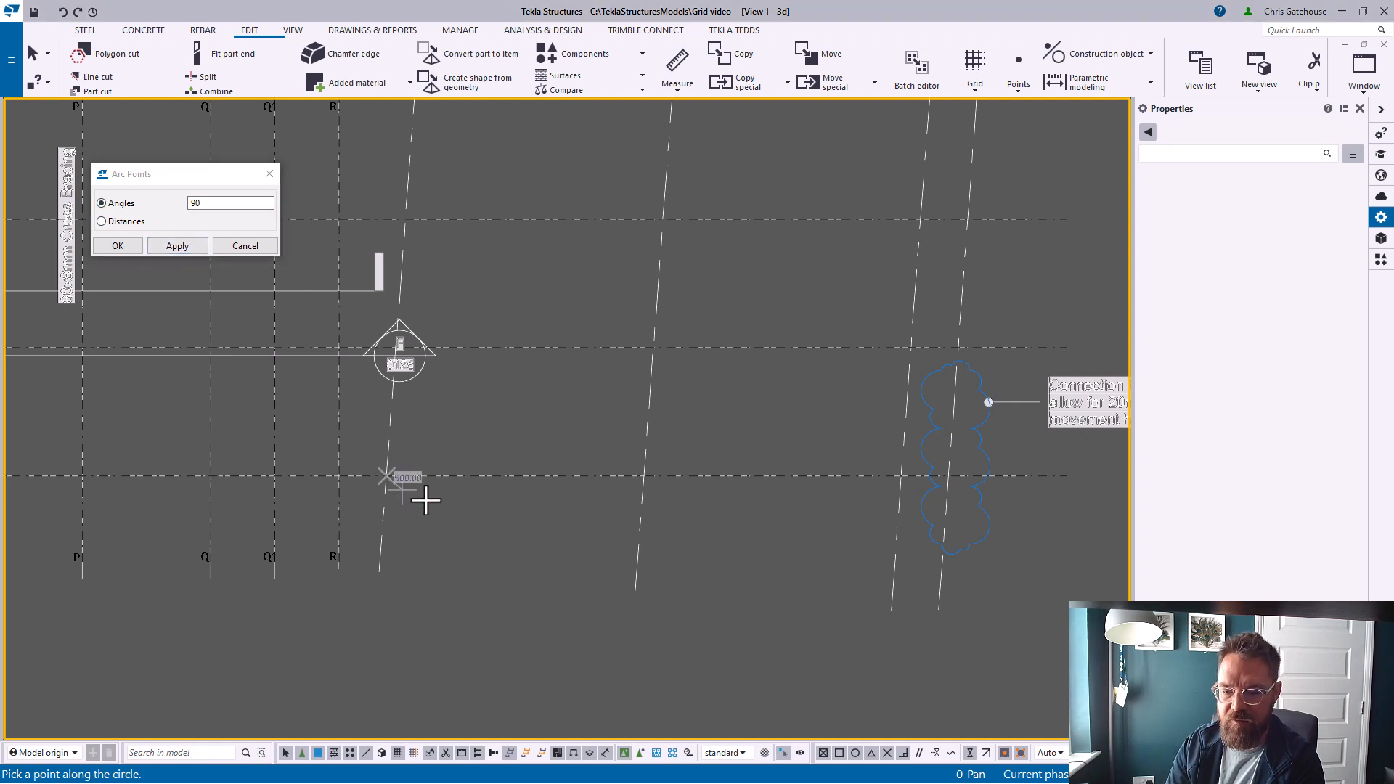
click(400, 253)
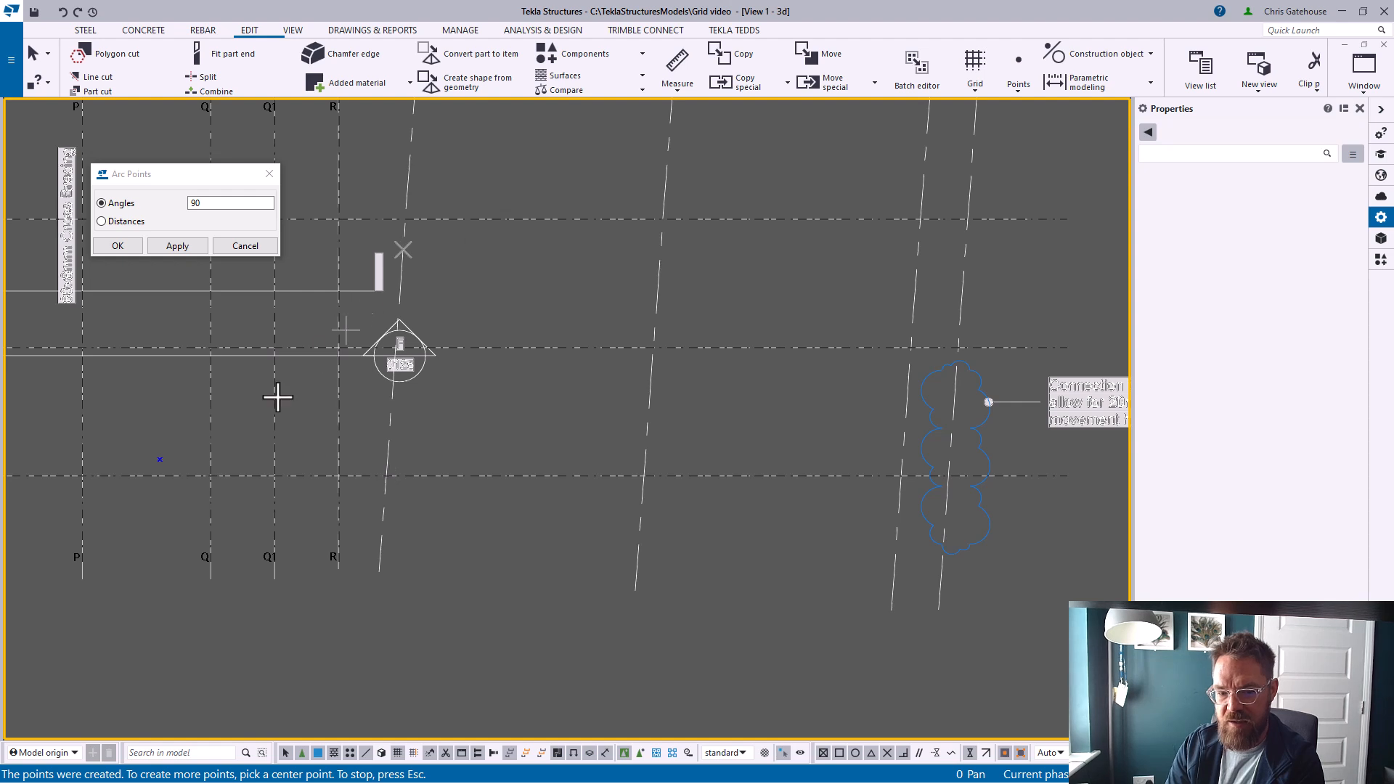
right_click(164, 427)
click(170, 433)
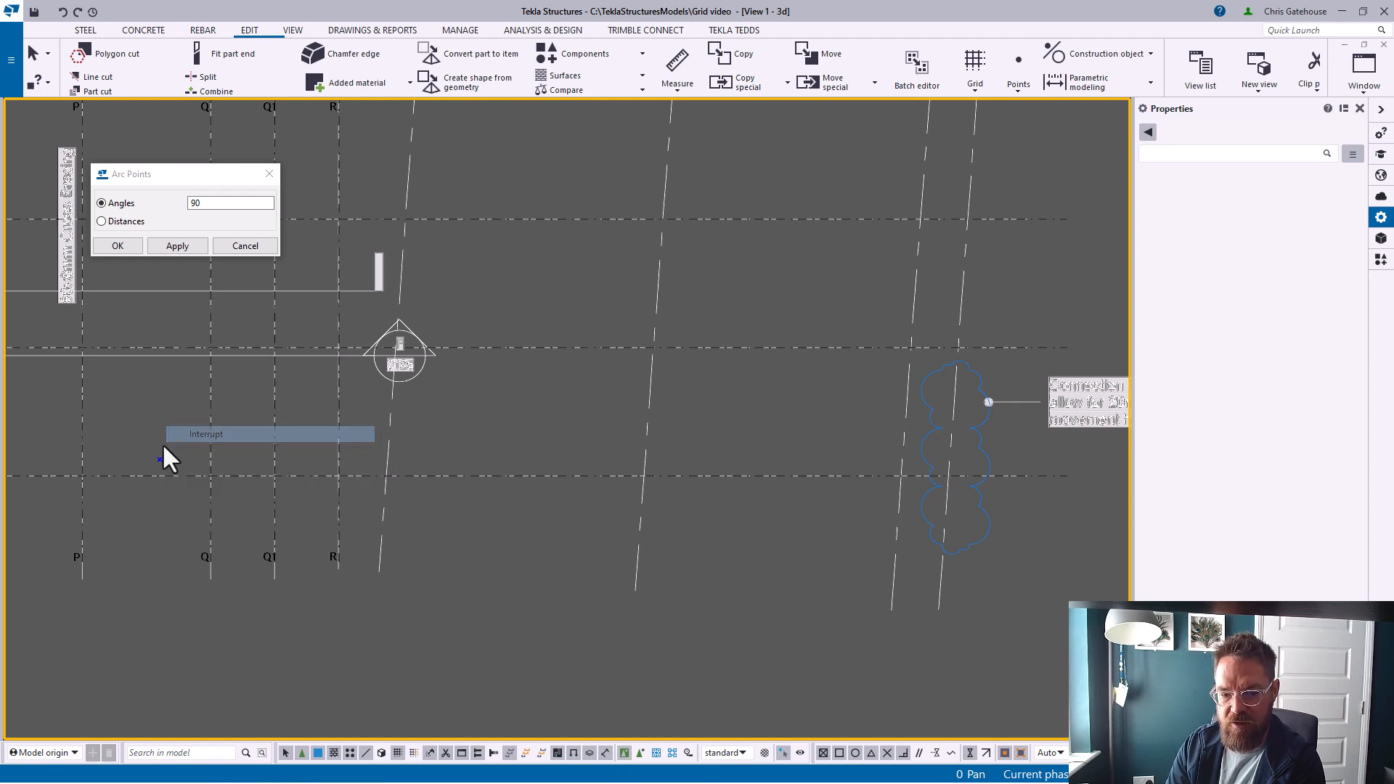
click(160, 459)
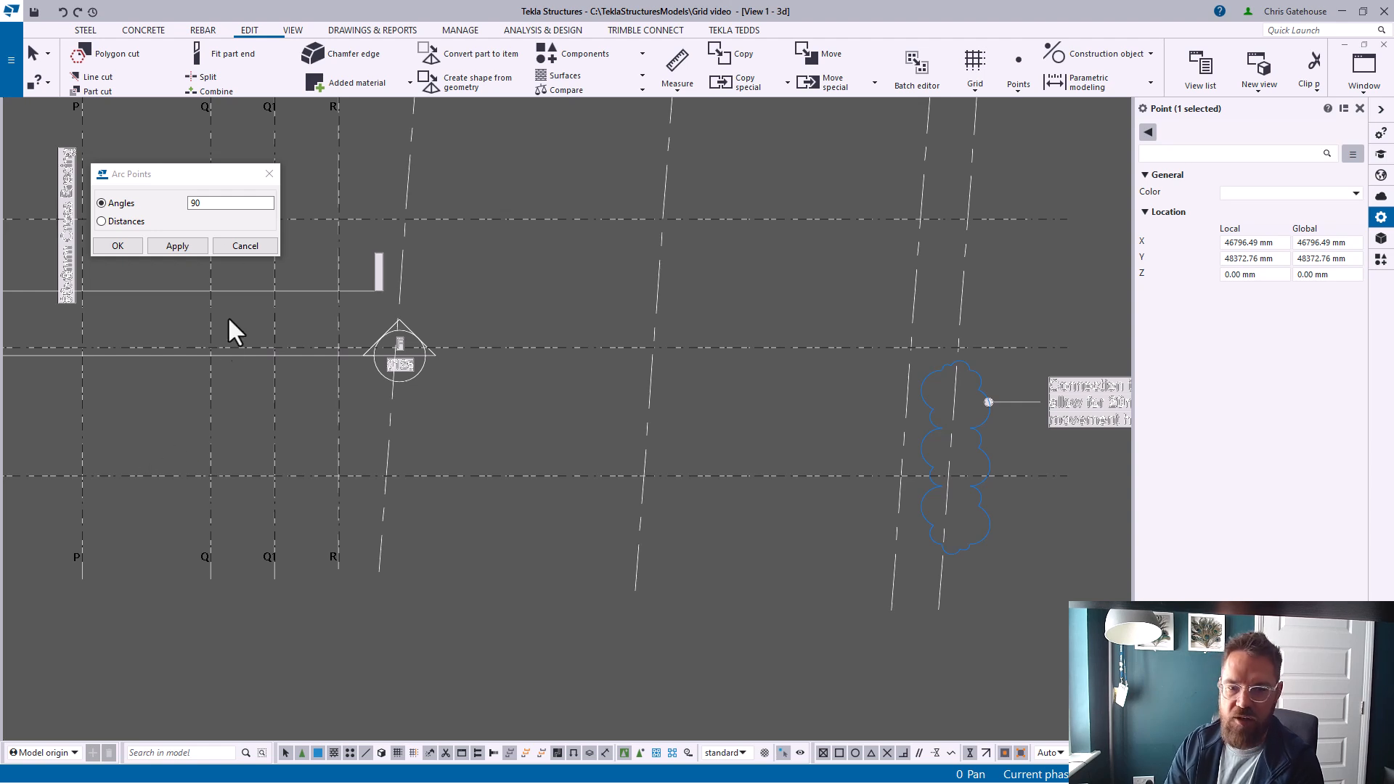
Create an arc point at -90 degrees around the same intersection, using the same point up the sloped gridline
click(213, 203)
drag(240, 203, 190, 212)
text(-90)
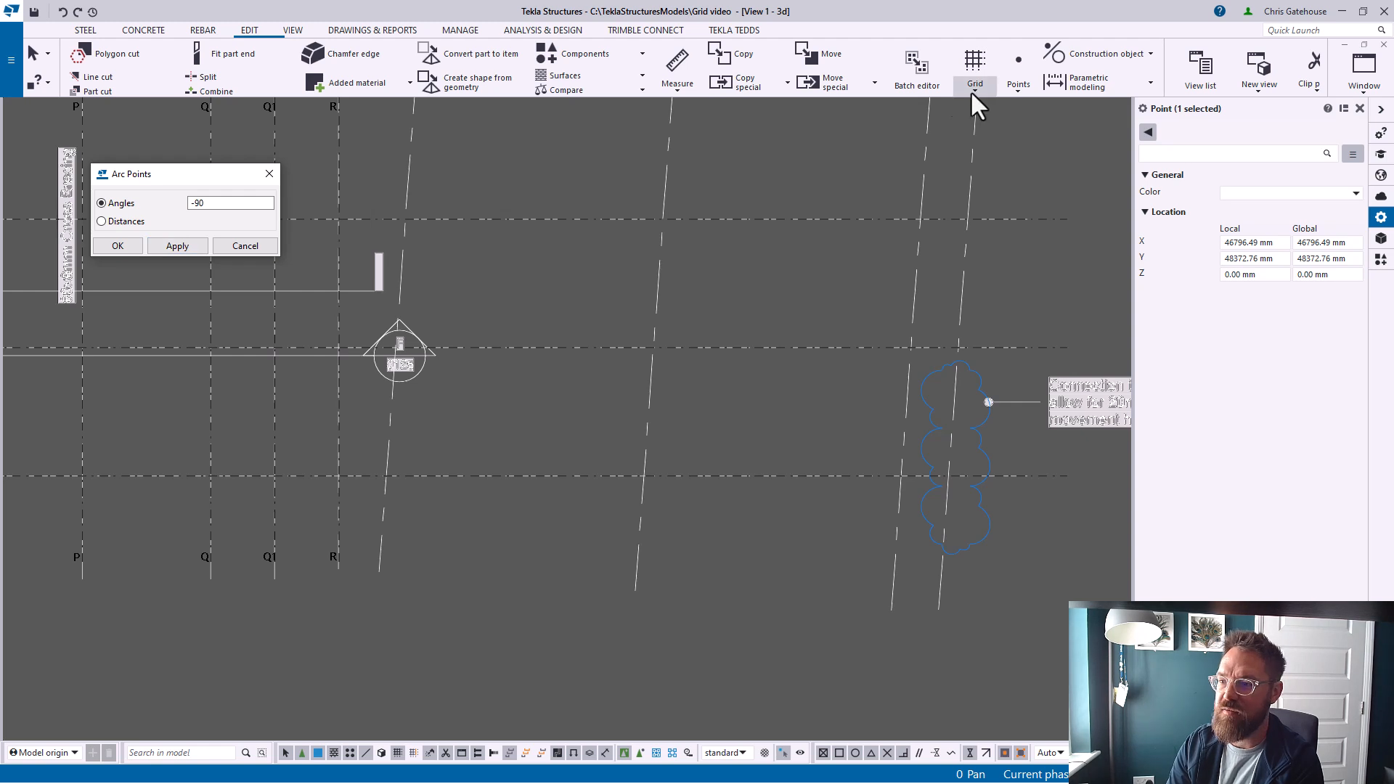
click(1017, 93)
click(1031, 281)
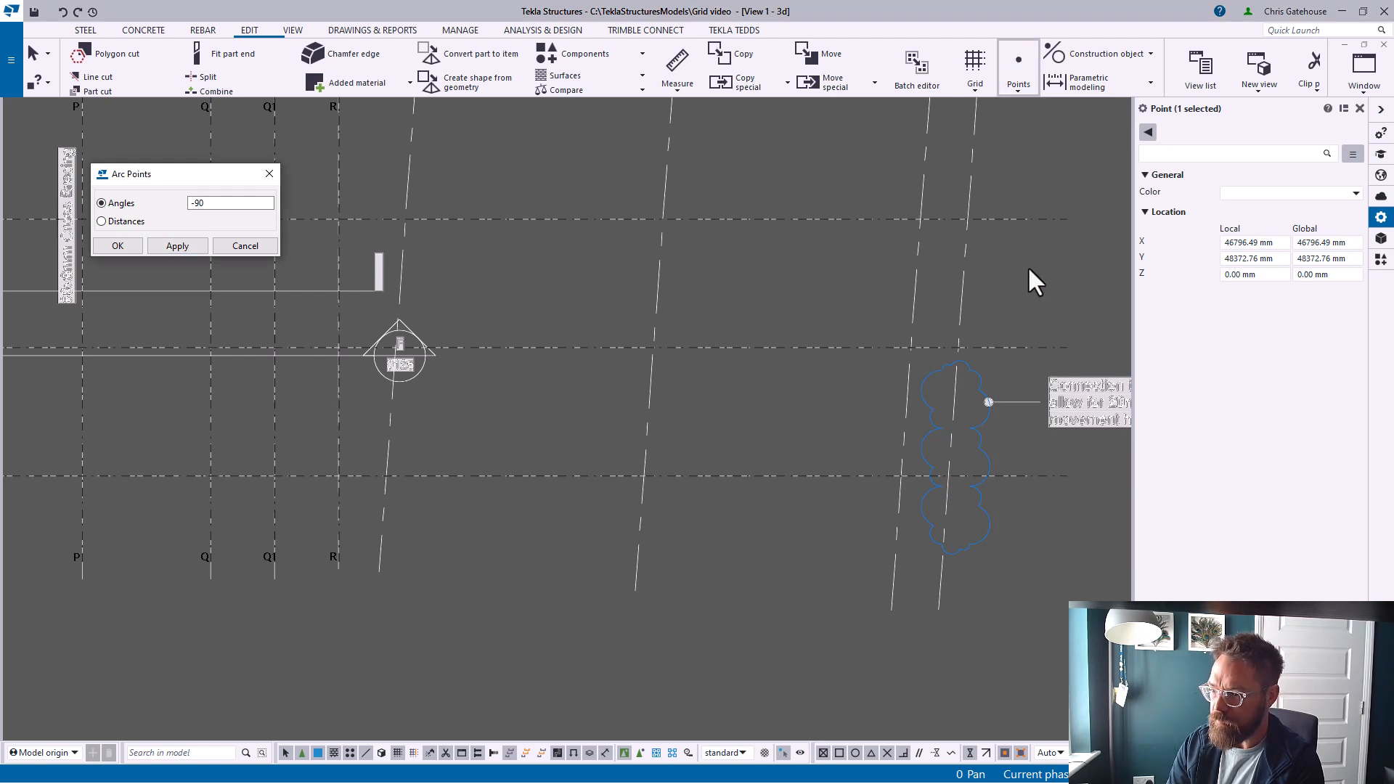
click(386, 476)
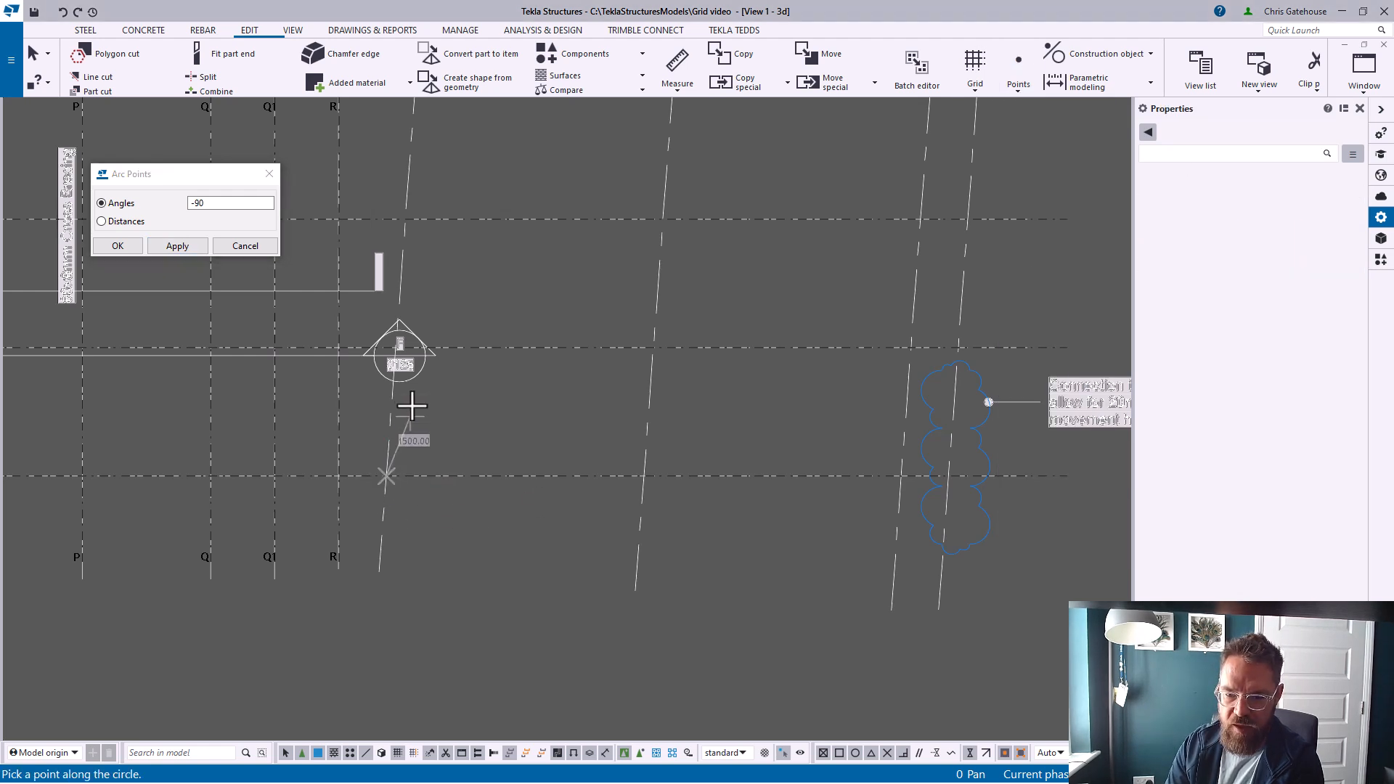
click(397, 393)
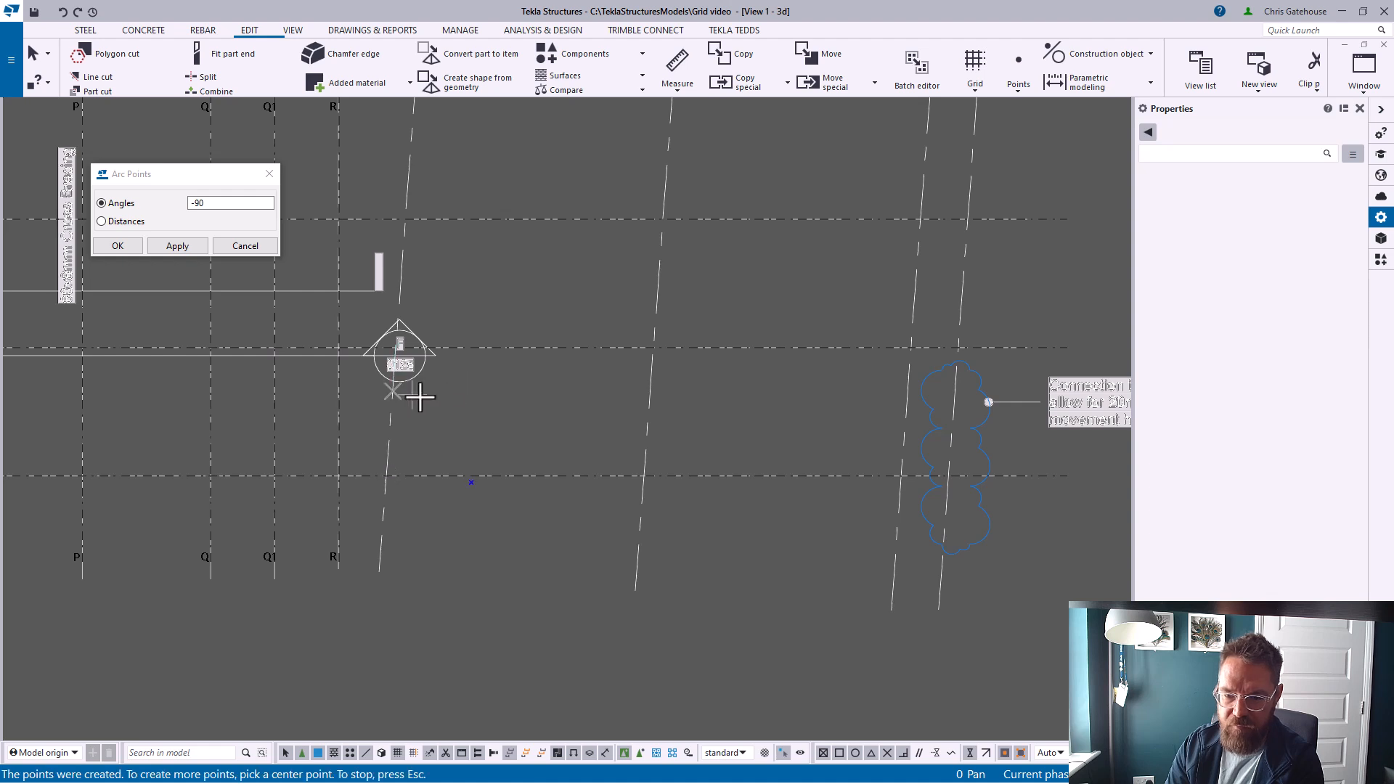
click(269, 174)
Set the work plane by three points: origin at the sloped gridline intersection, X toward the arc point, Y along the gridline
click(294, 30)
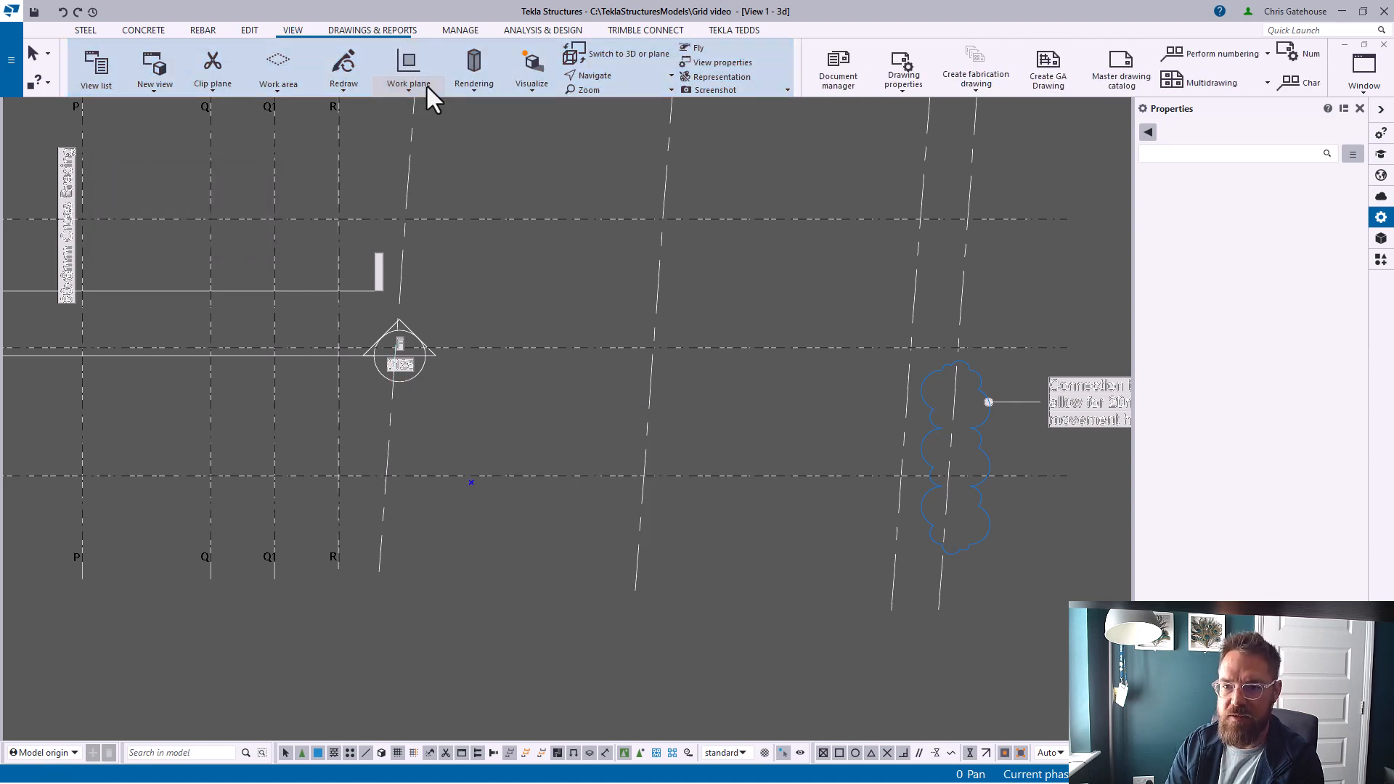
click(411, 90)
click(418, 294)
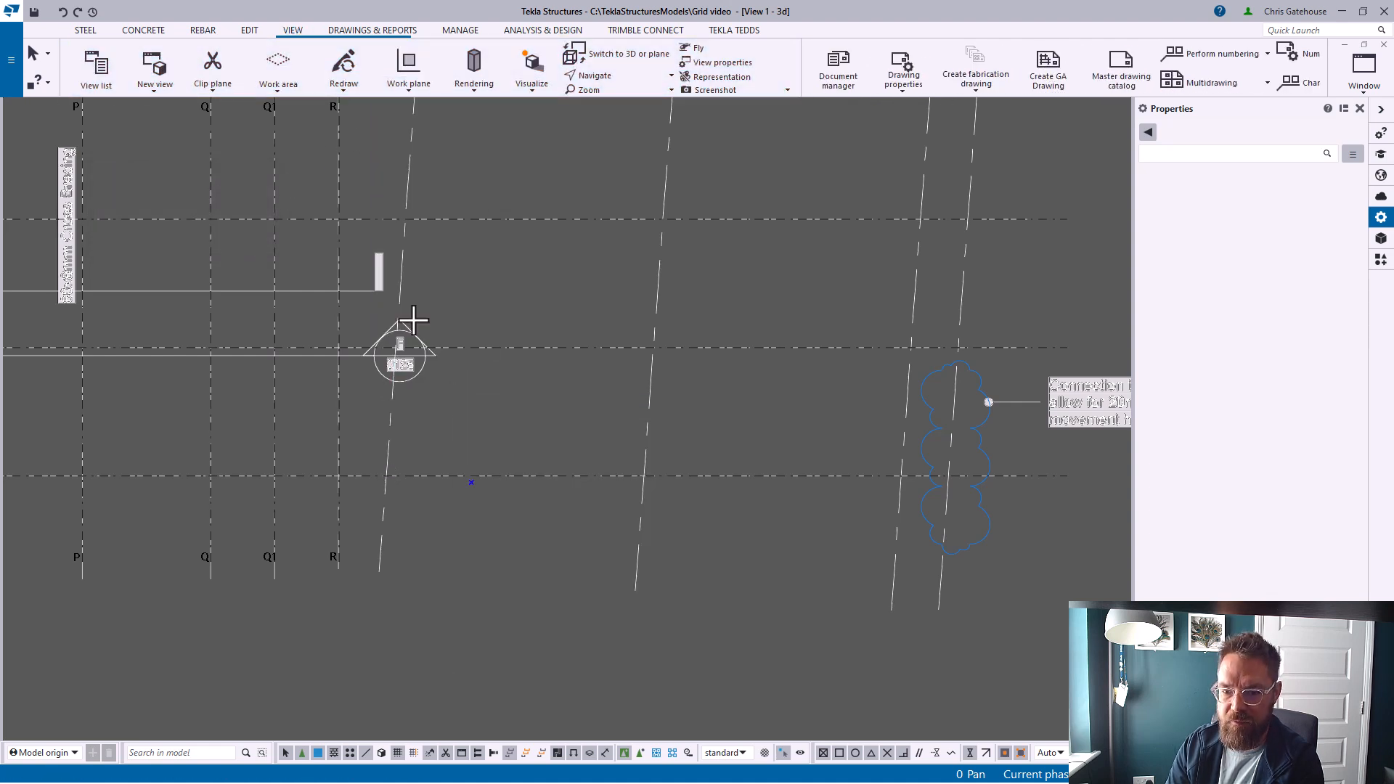
click(387, 477)
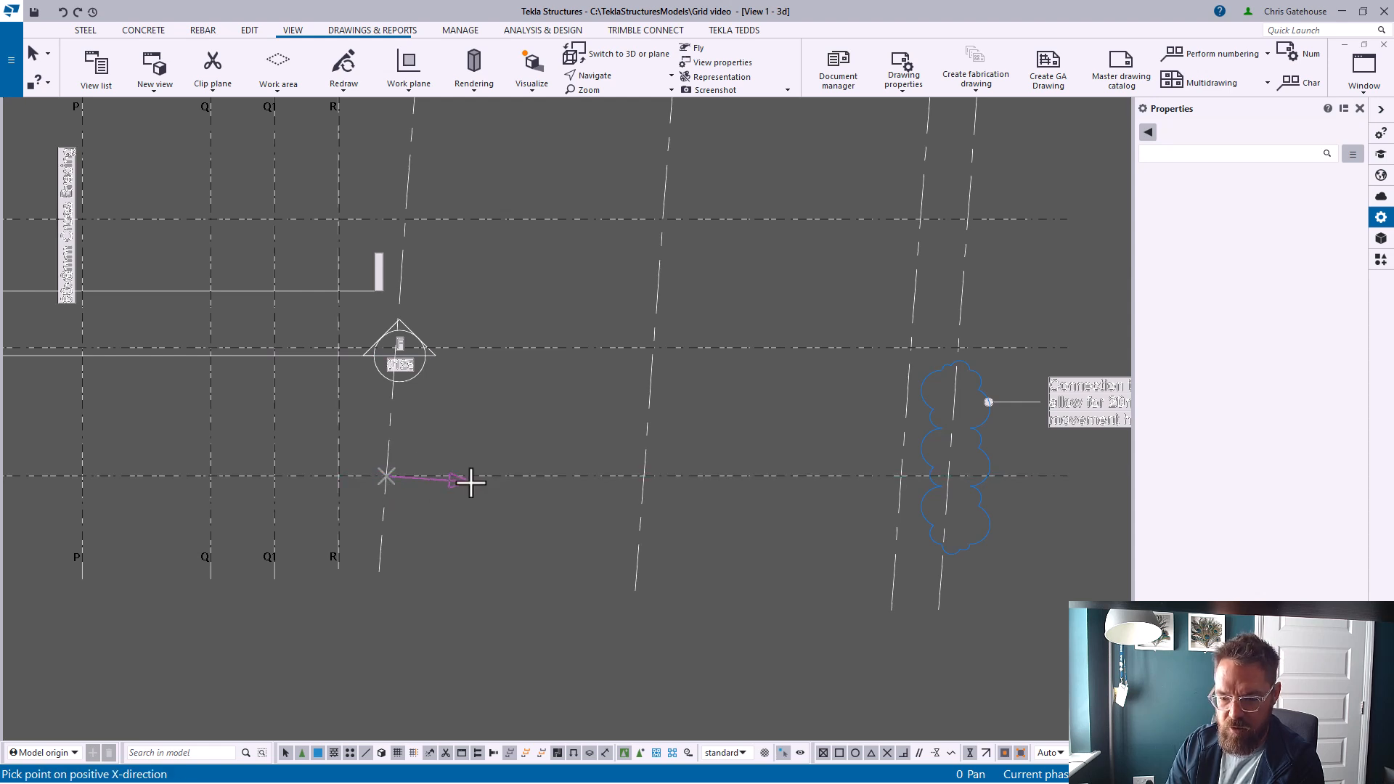
scroll(469, 485, up, 1)
click(468, 485)
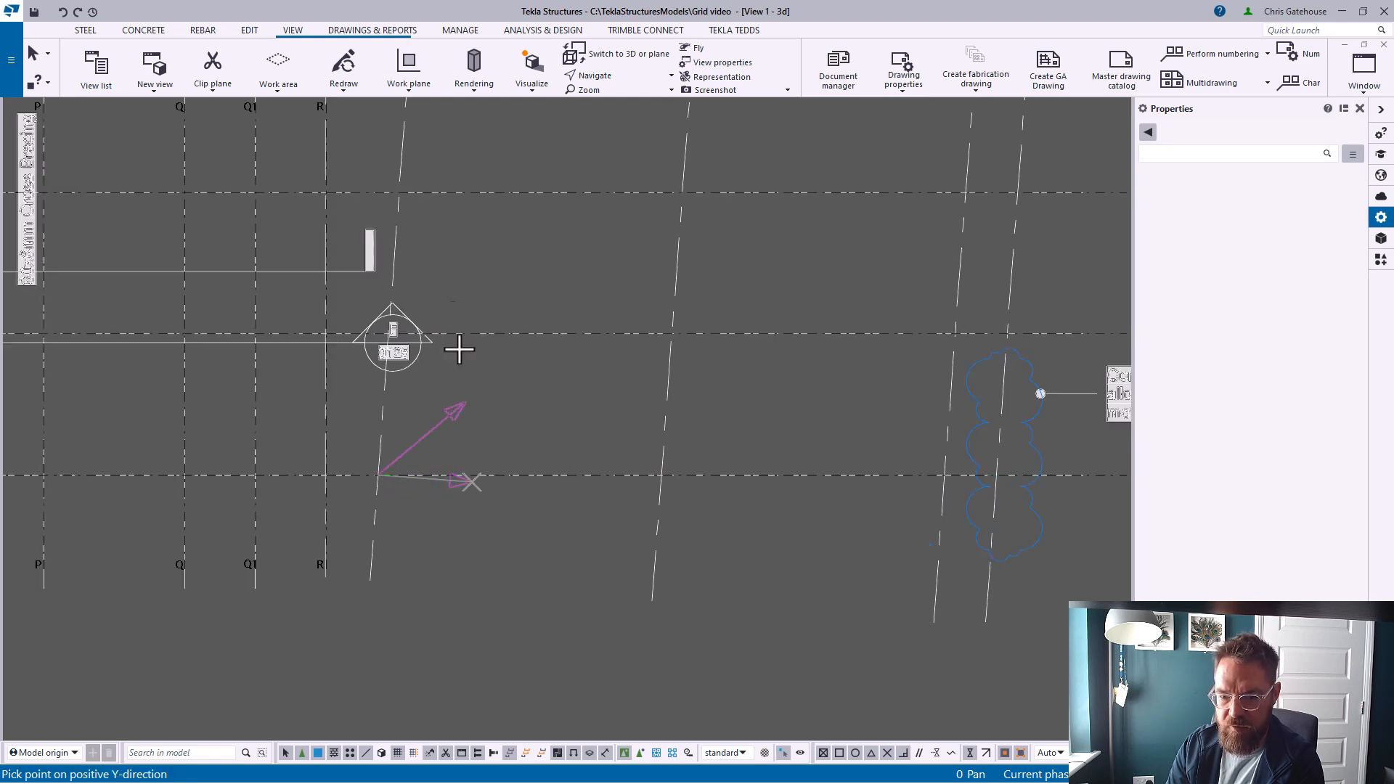
click(396, 211)
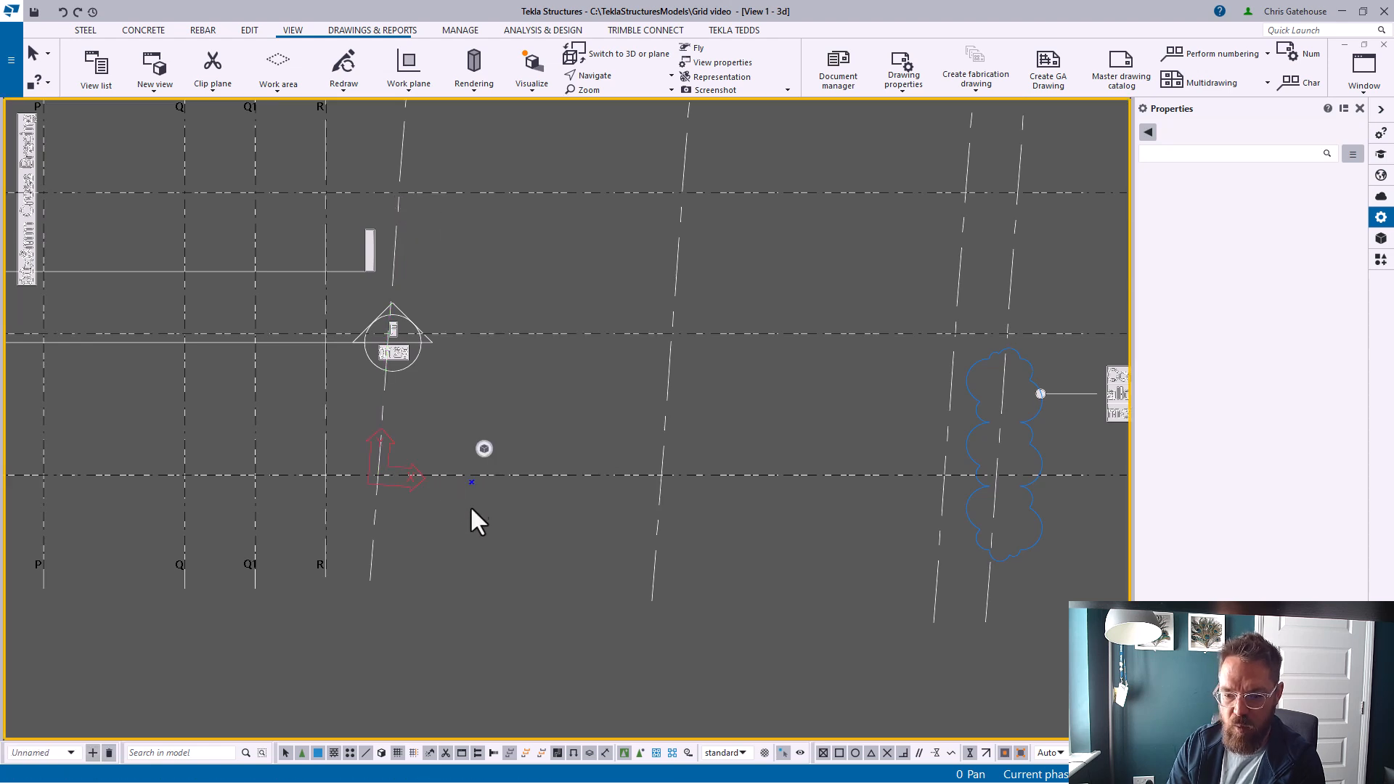
key(Escape)
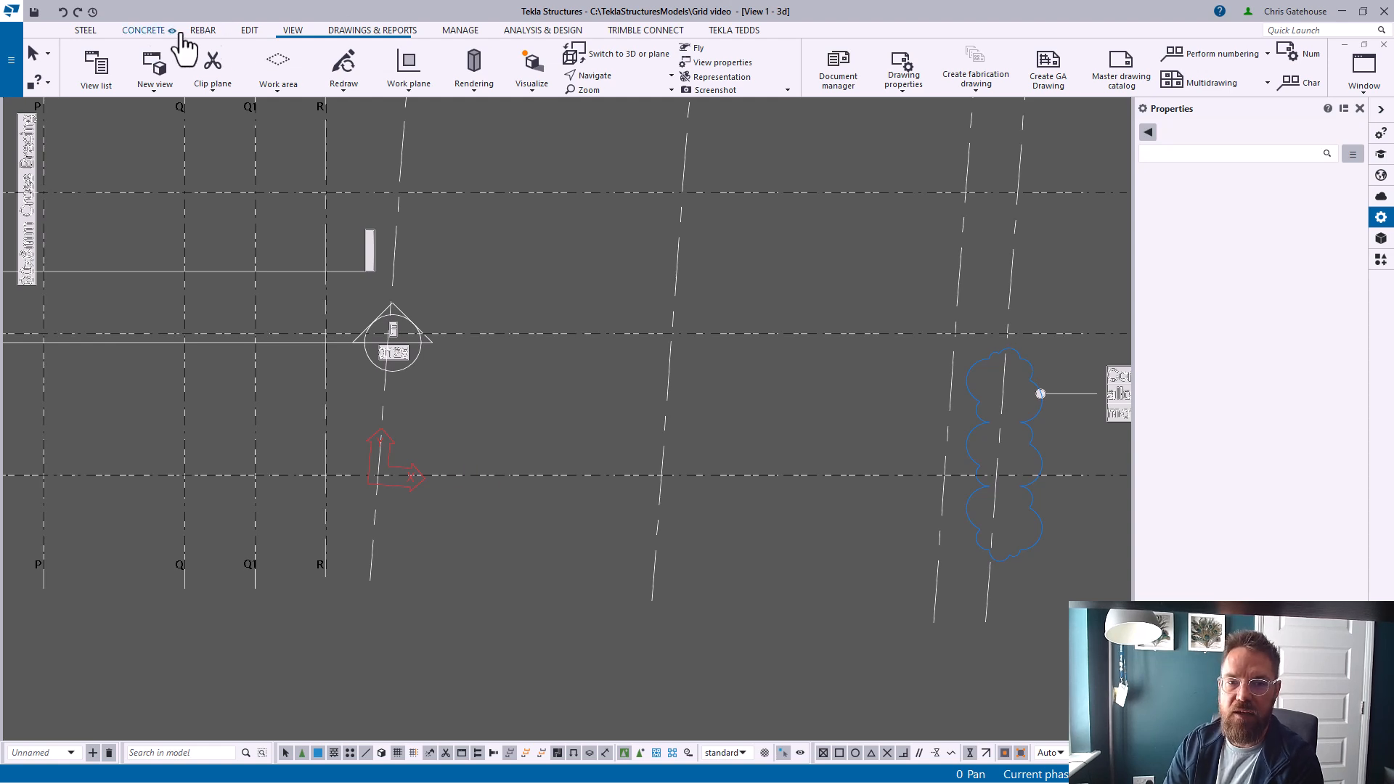
Create a new grid with its origin at the work plane origin on the sloped gridline
click(249, 30)
click(975, 66)
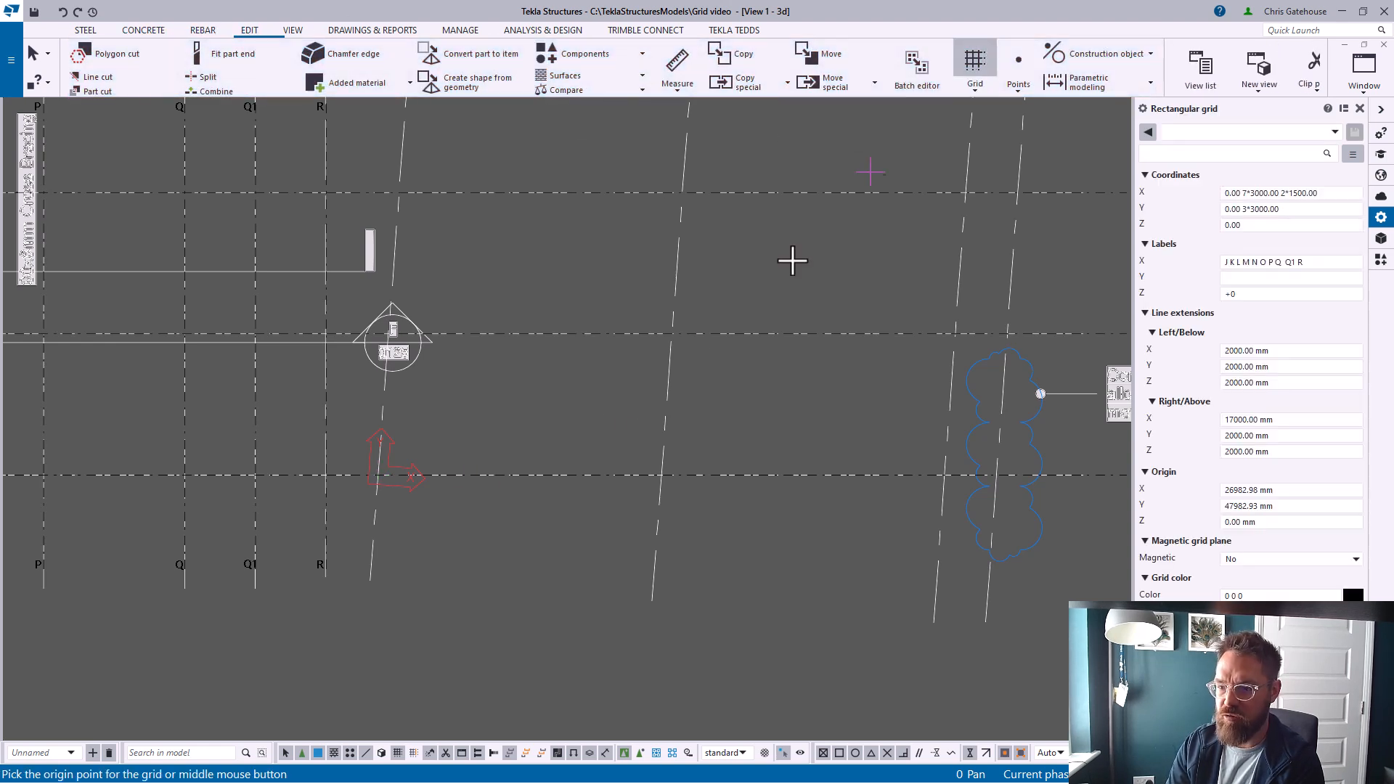
click(381, 476)
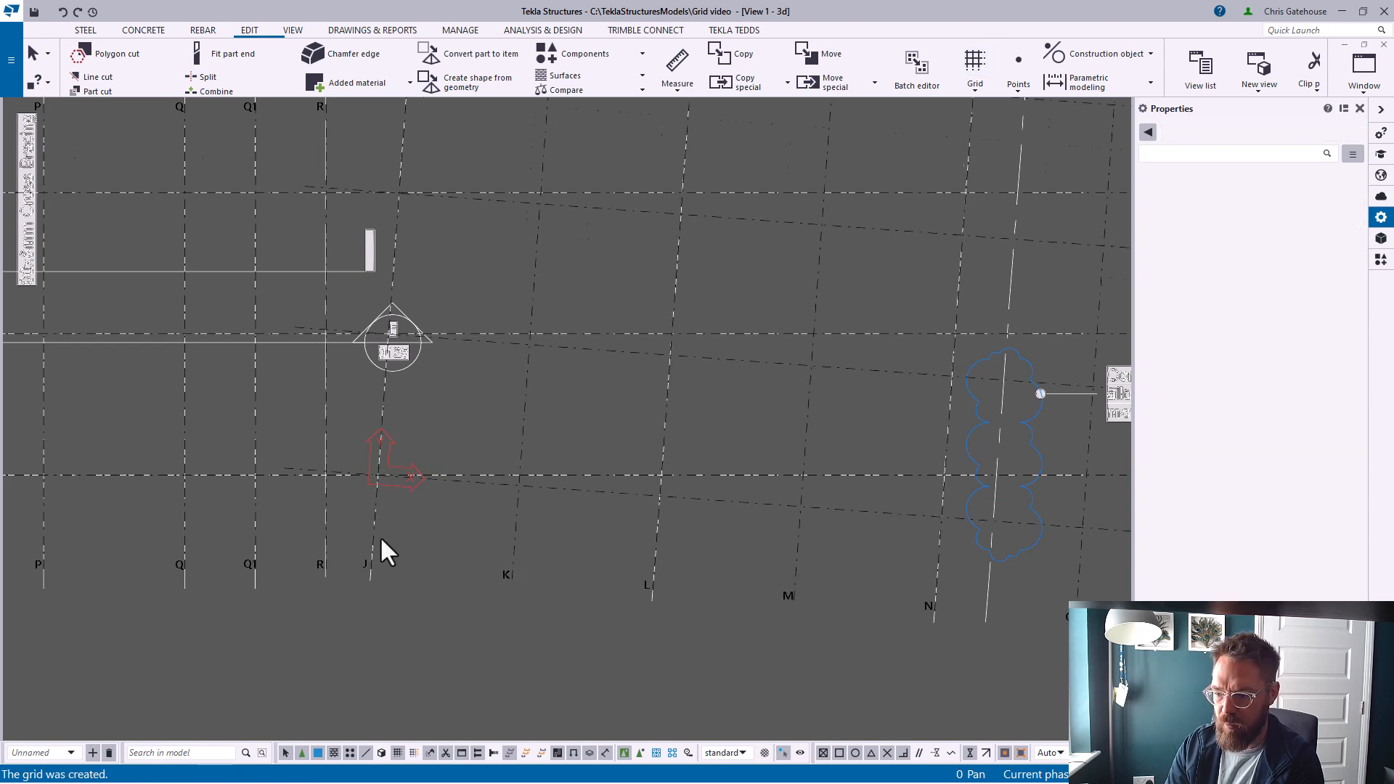
Set the new grid's X coordinates to 0.00 2*6000 1100 and its Y coordinates to 0.00
scroll(382, 540, down, 5)
scroll(407, 495, down, 2)
scroll(557, 370, up, 5)
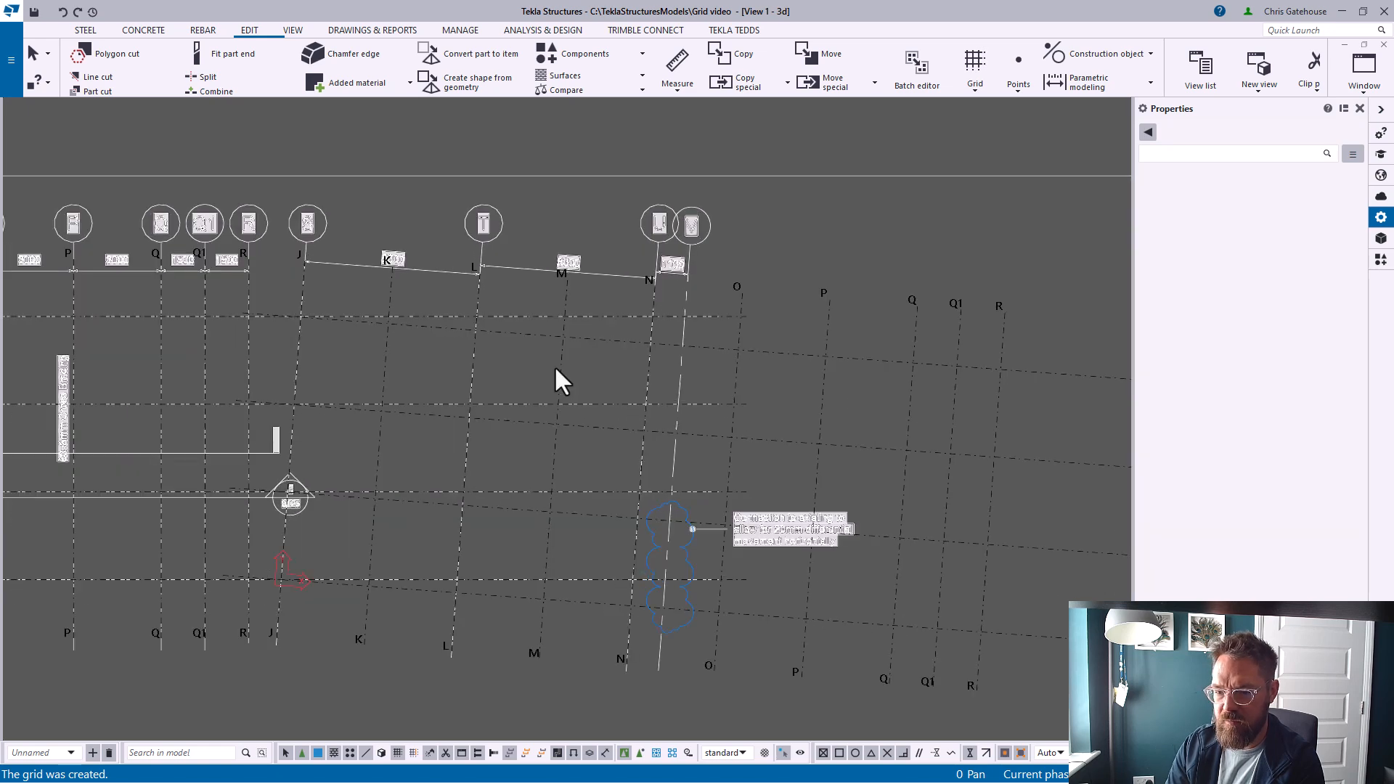
click(527, 340)
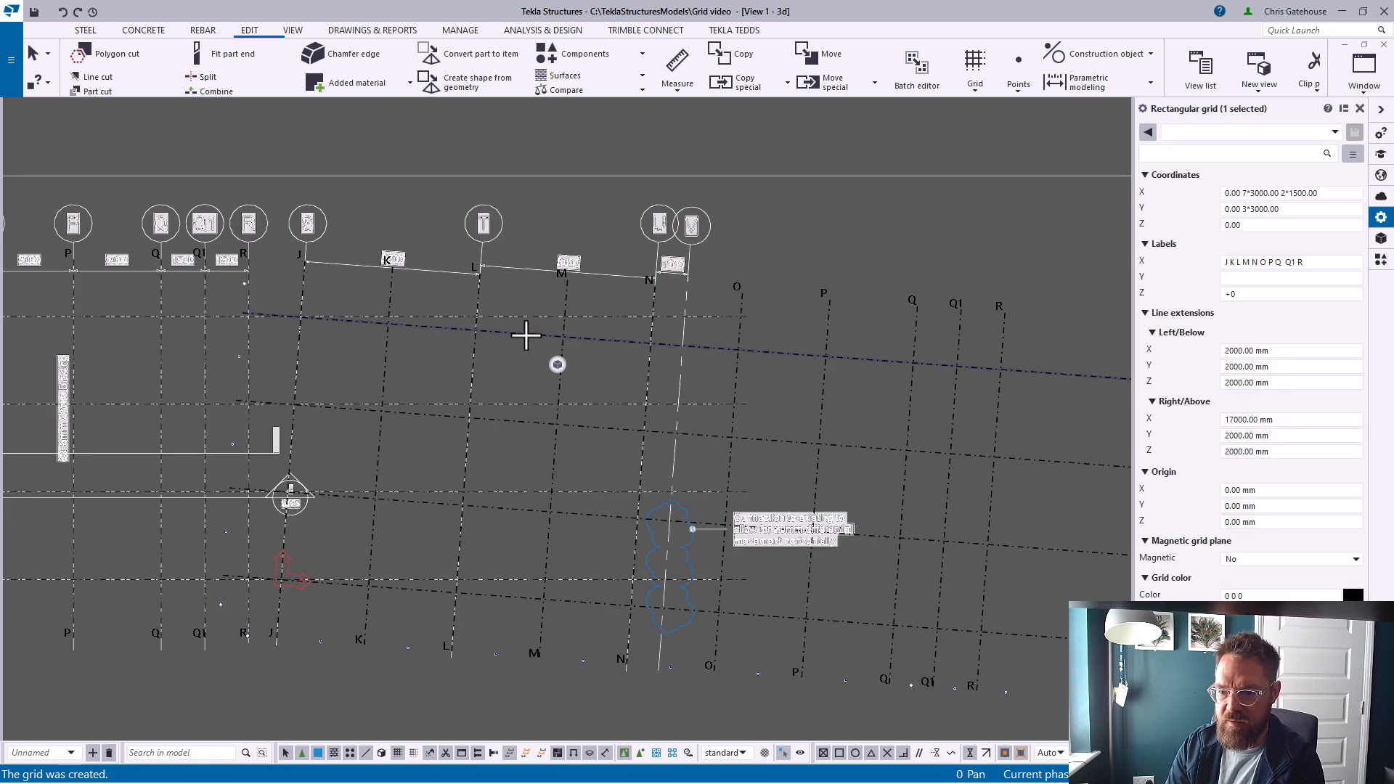
click(565, 292)
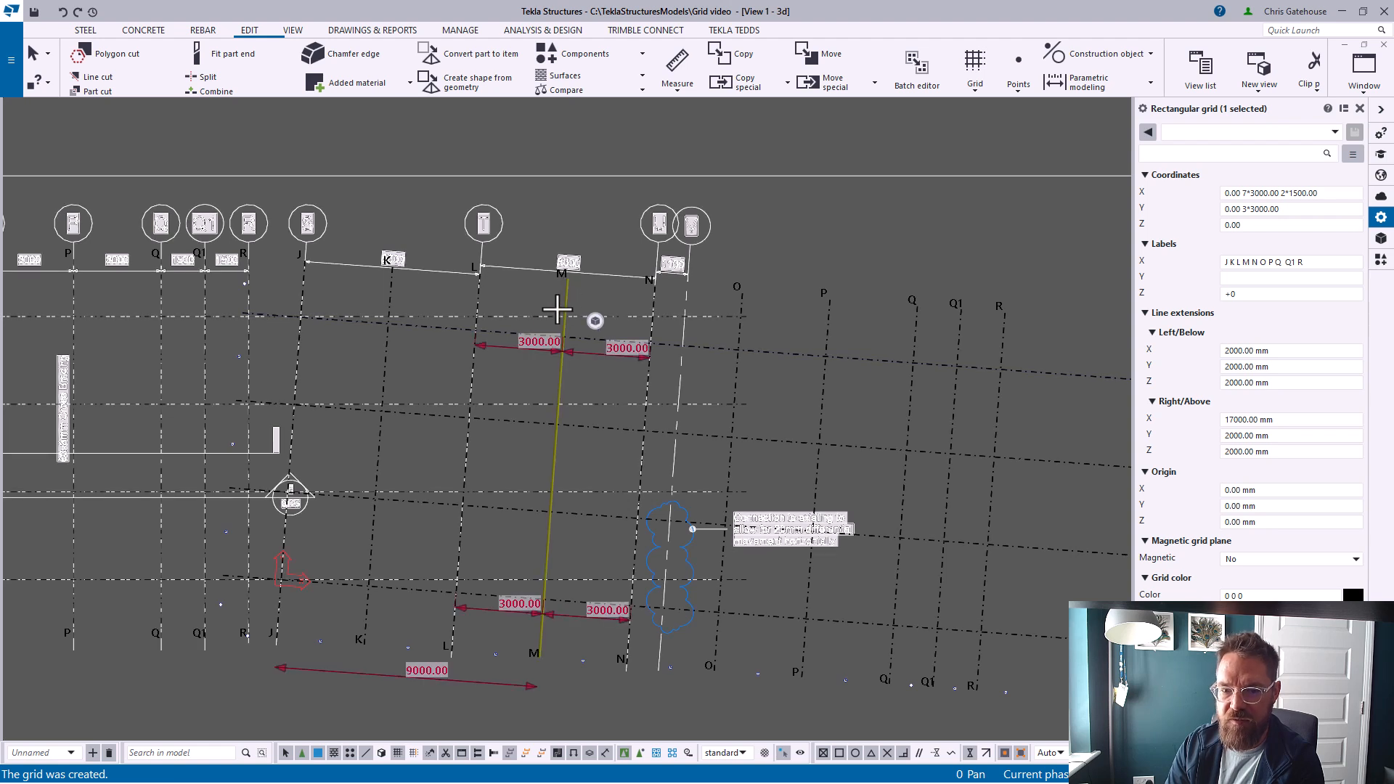
drag(1243, 192, 1318, 193)
scroll(509, 240, up, 3)
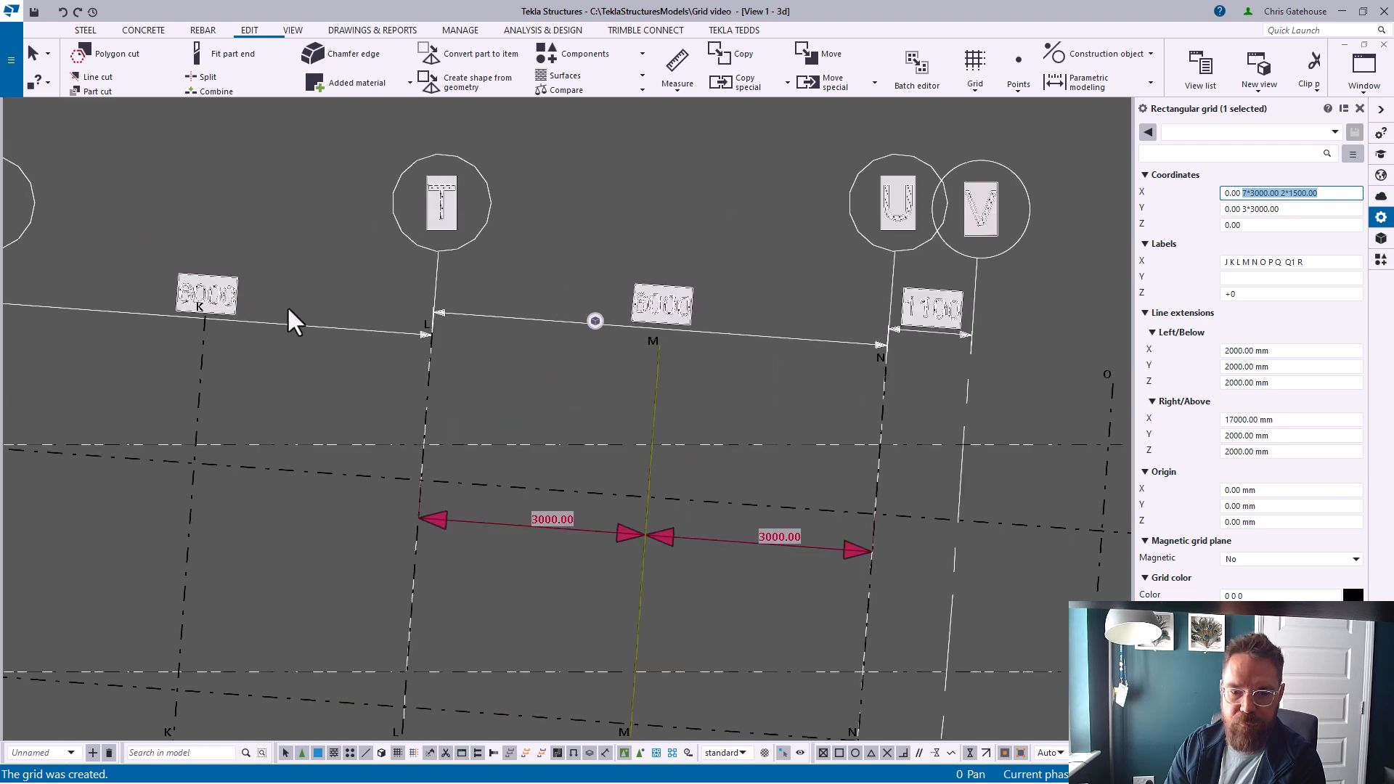
scroll(232, 298, up, 2)
scroll(109, 320, down, 5)
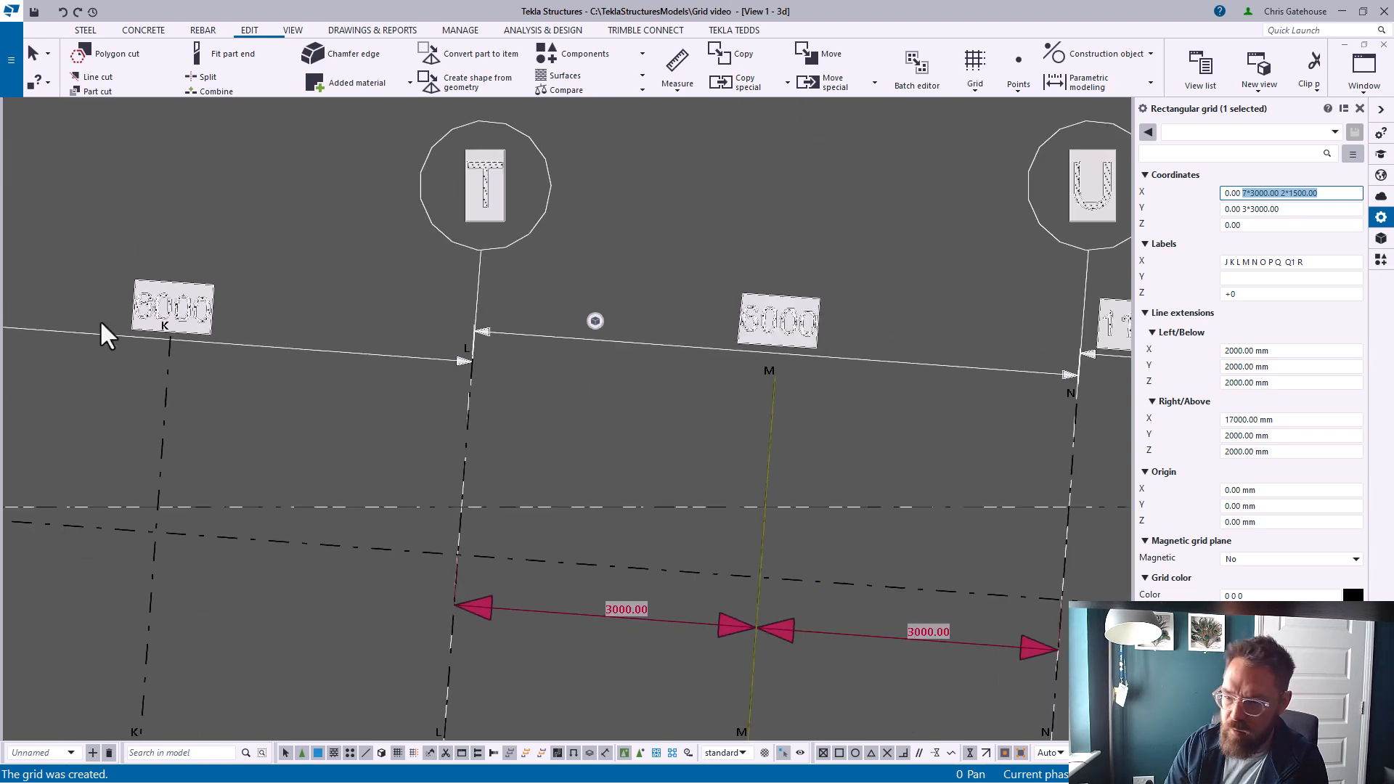
scroll(658, 326, up, 2)
scroll(673, 341, down, 4)
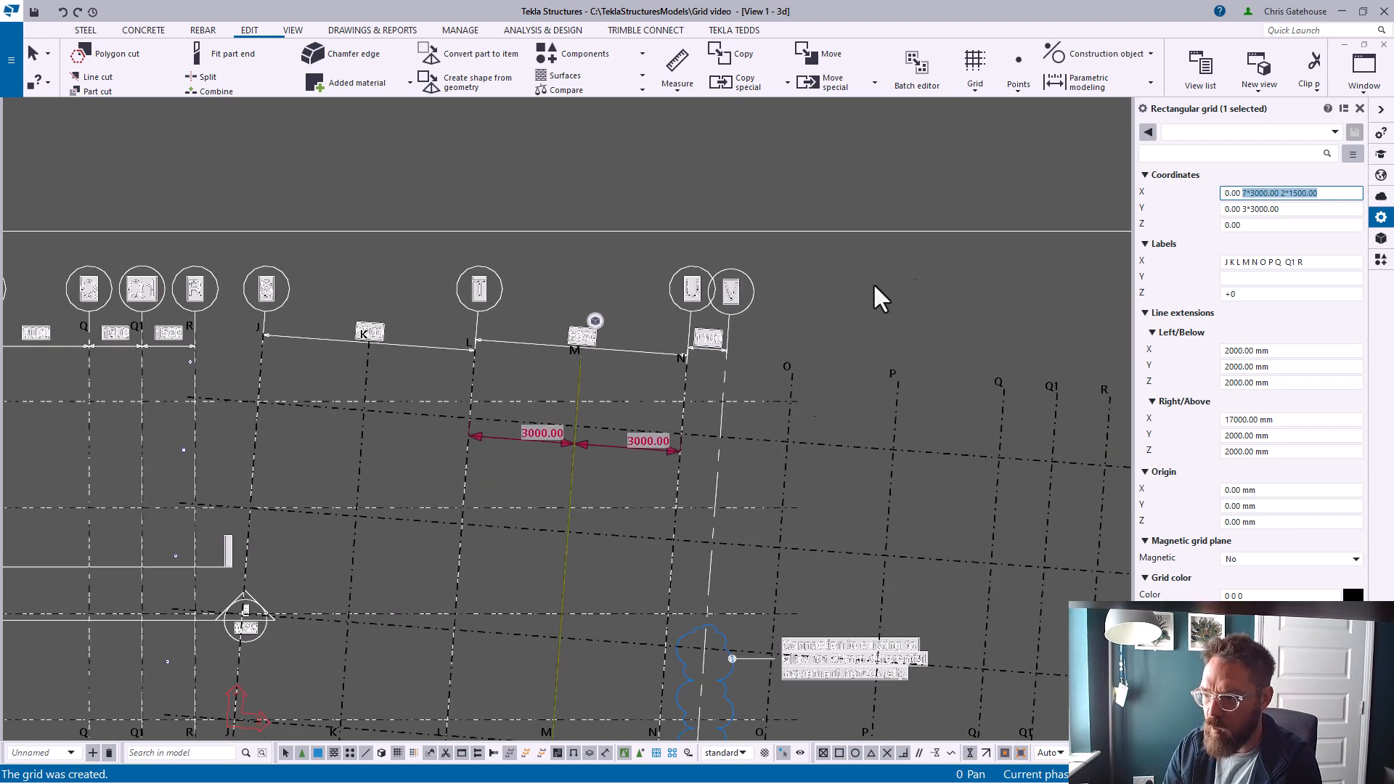
text(2*60)
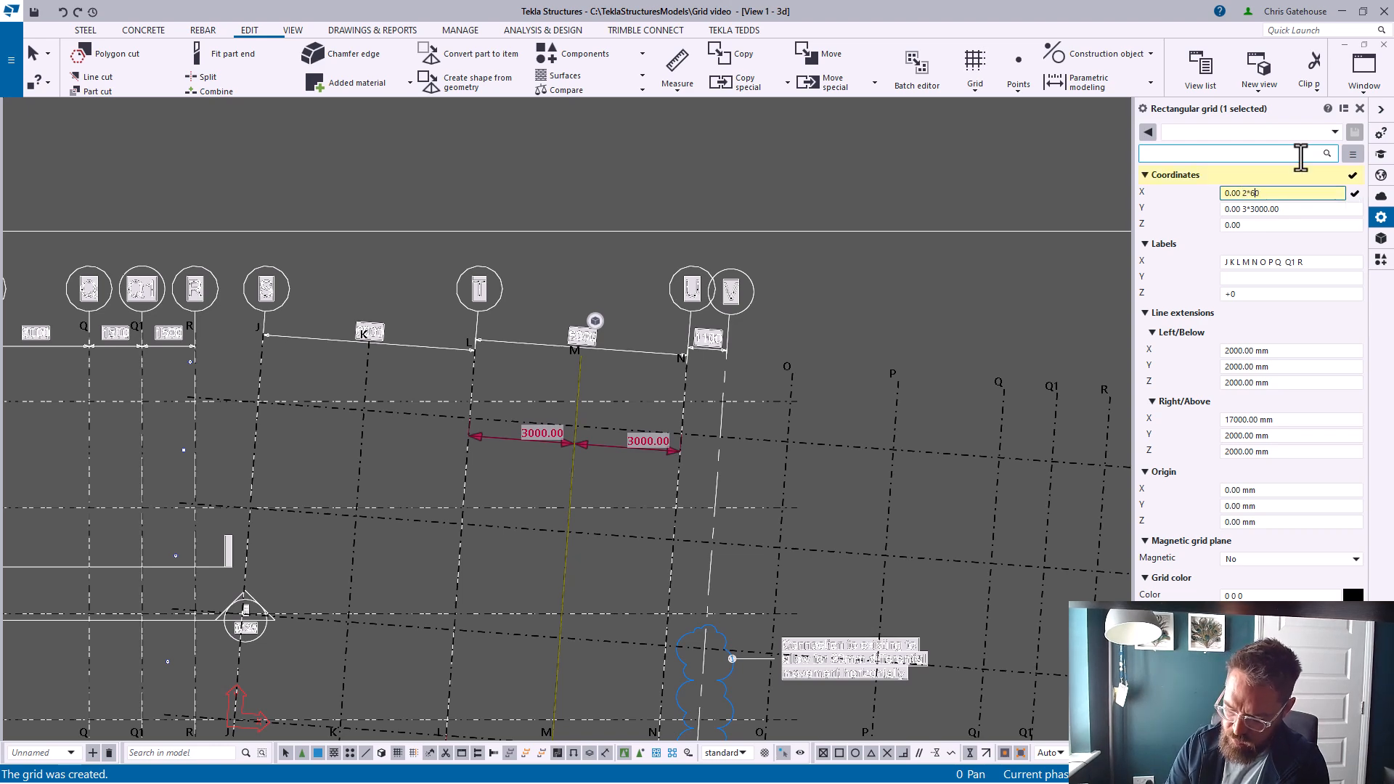
text(00 1100)
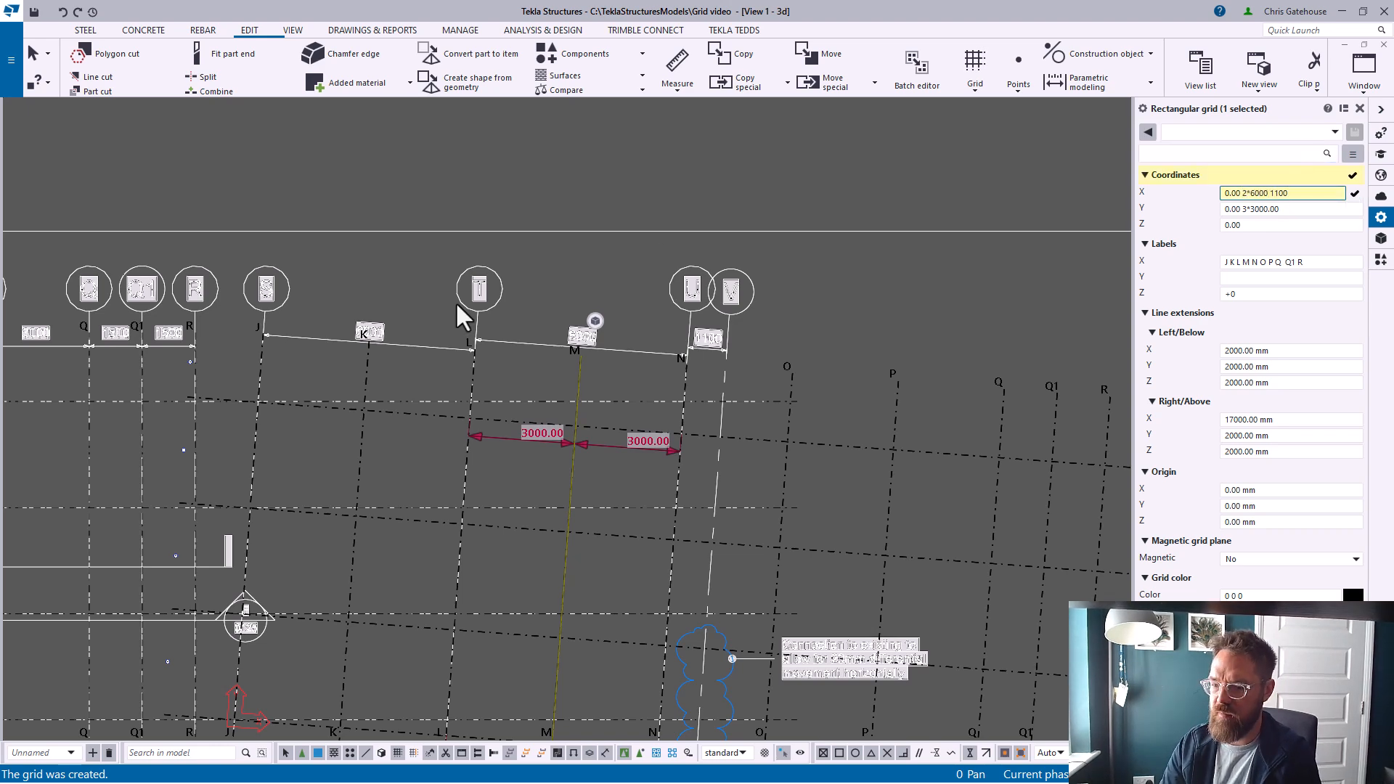
scroll(429, 315, down, 2)
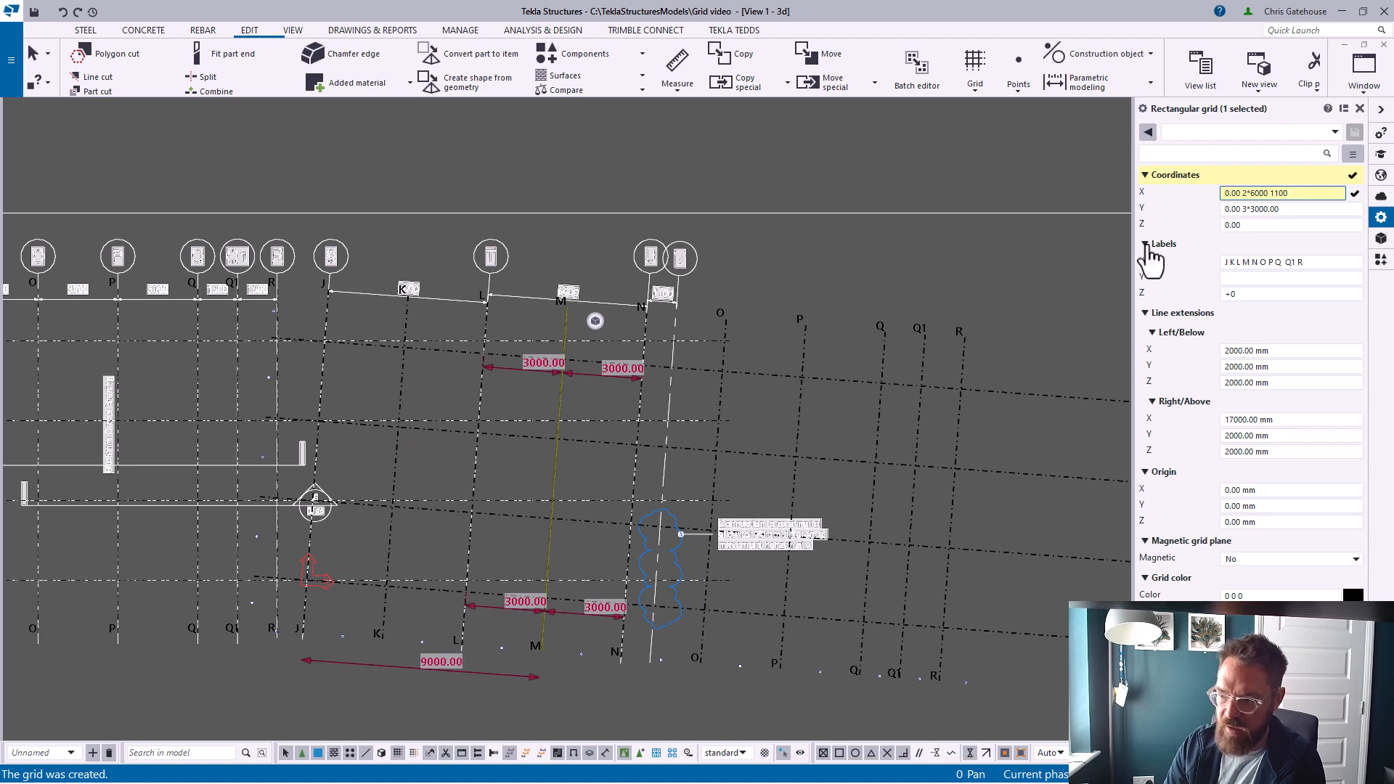
drag(1283, 211, 1242, 216)
key(BackSpace)
key(Return)
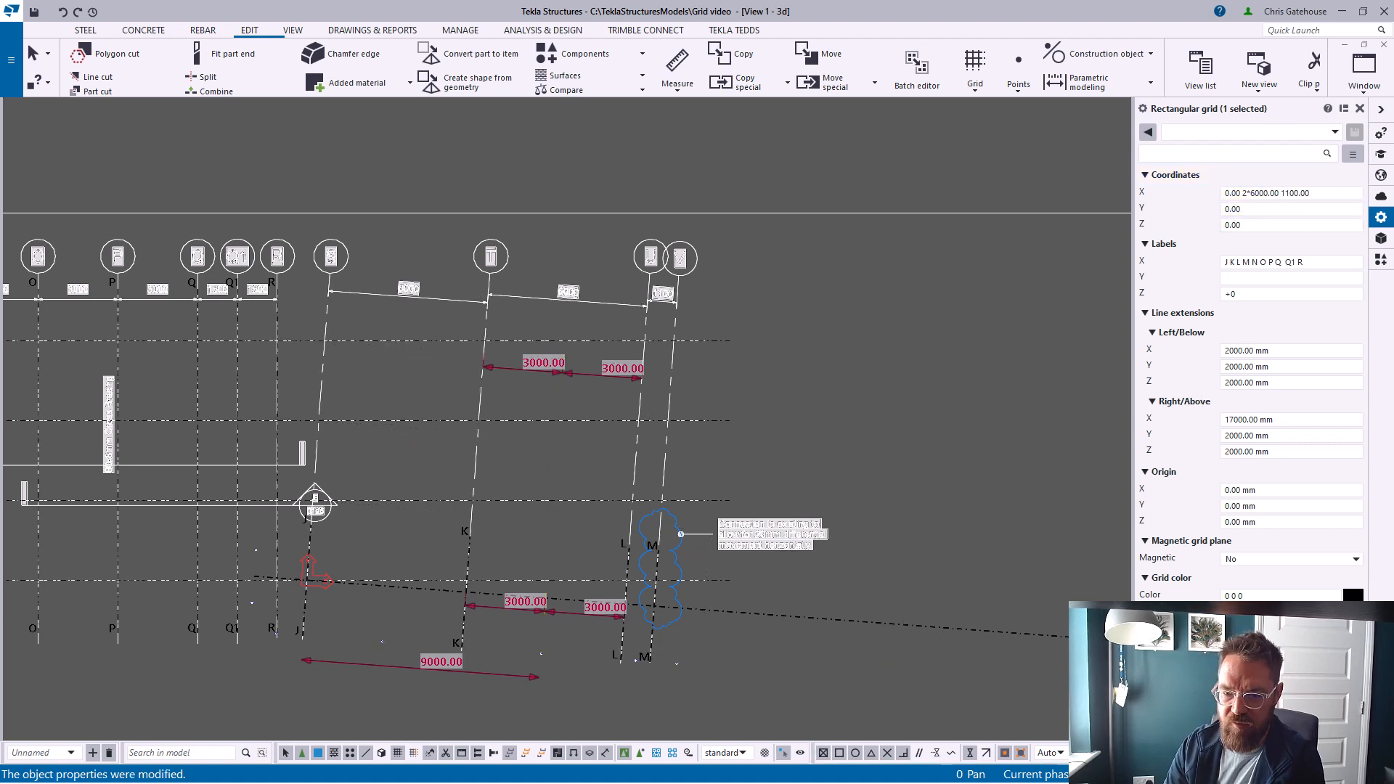
Set the grid's right/above X line extension to 2000 mm
click(1249, 210)
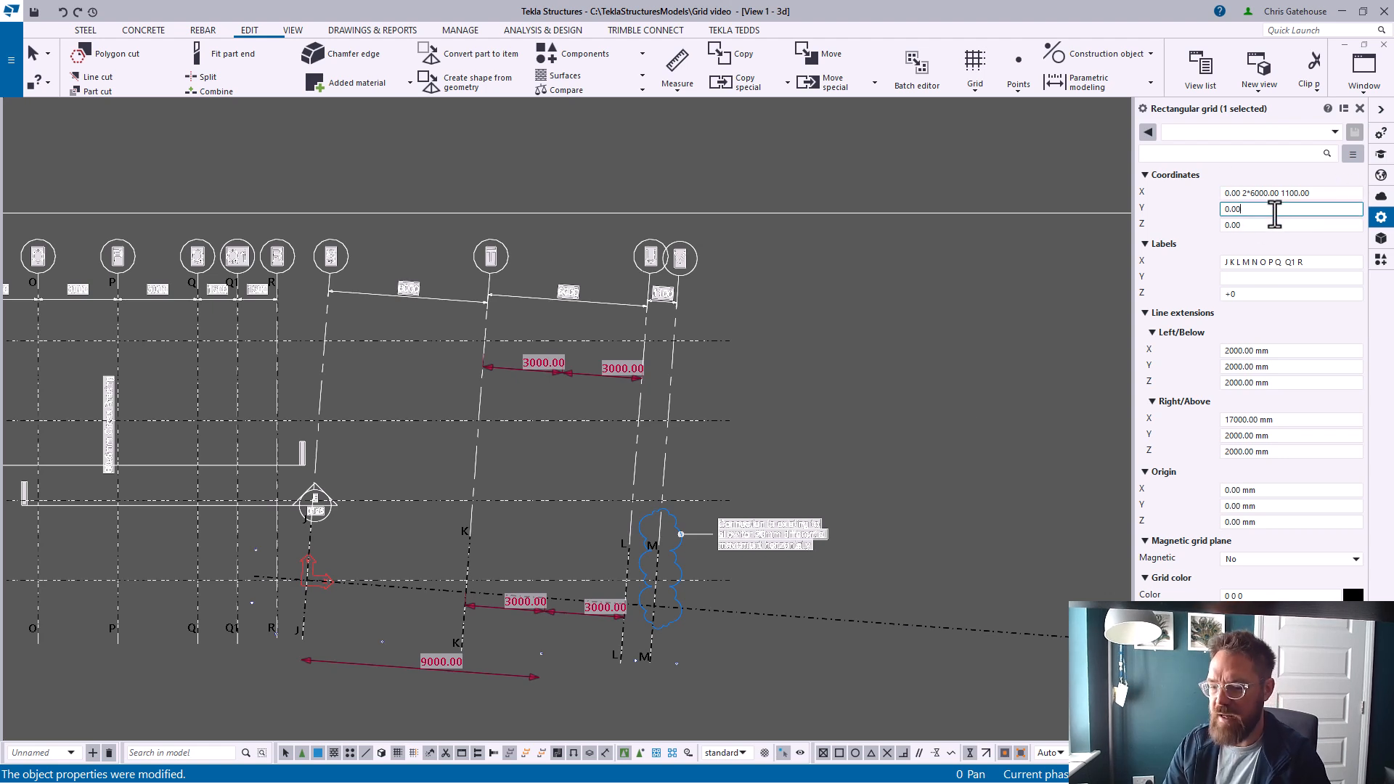
drag(1234, 420, 1176, 431)
text(0 )
text(2)
key(Return)
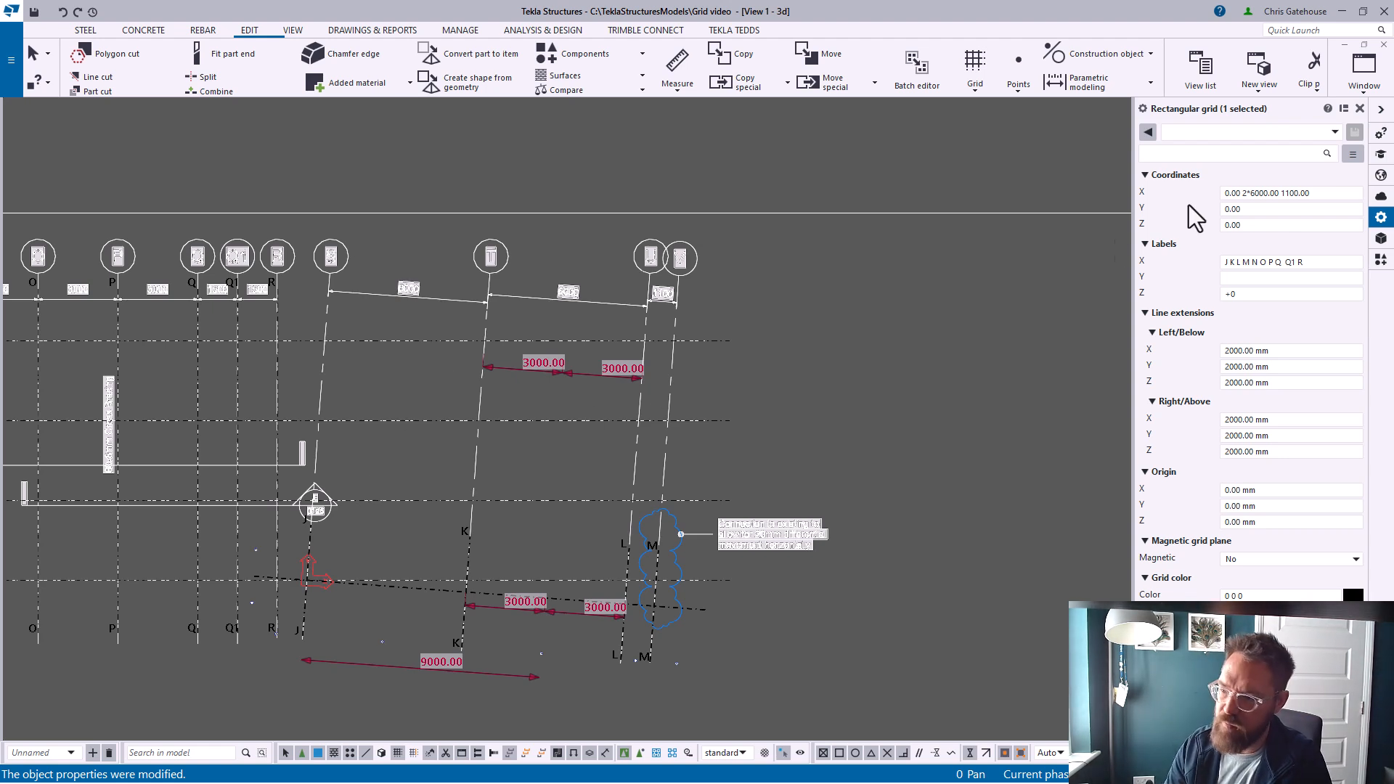
Measure the distance along the sloped gridline between two horizontal gridlines
click(678, 72)
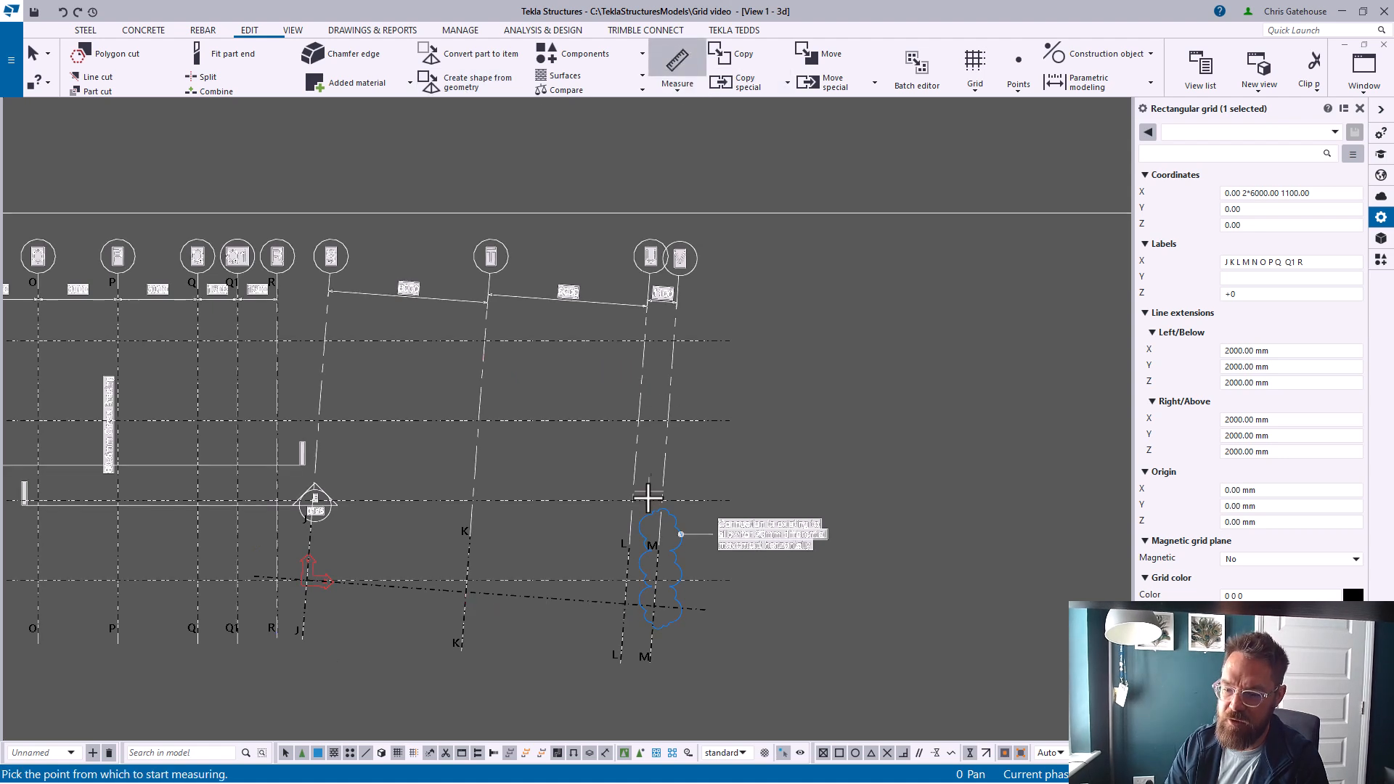
click(655, 581)
click(672, 346)
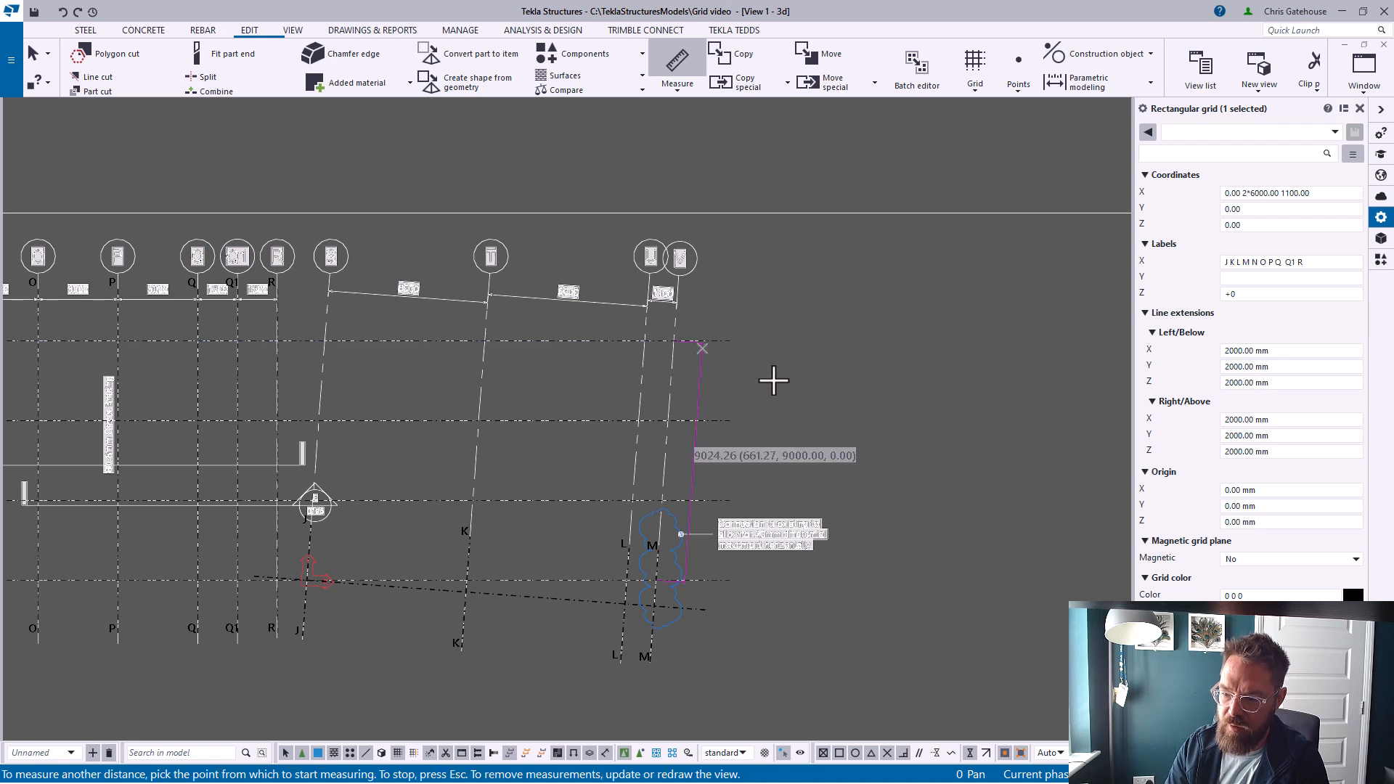
Set the grid's Y coordinates to 0.00 10000
click(1254, 211)
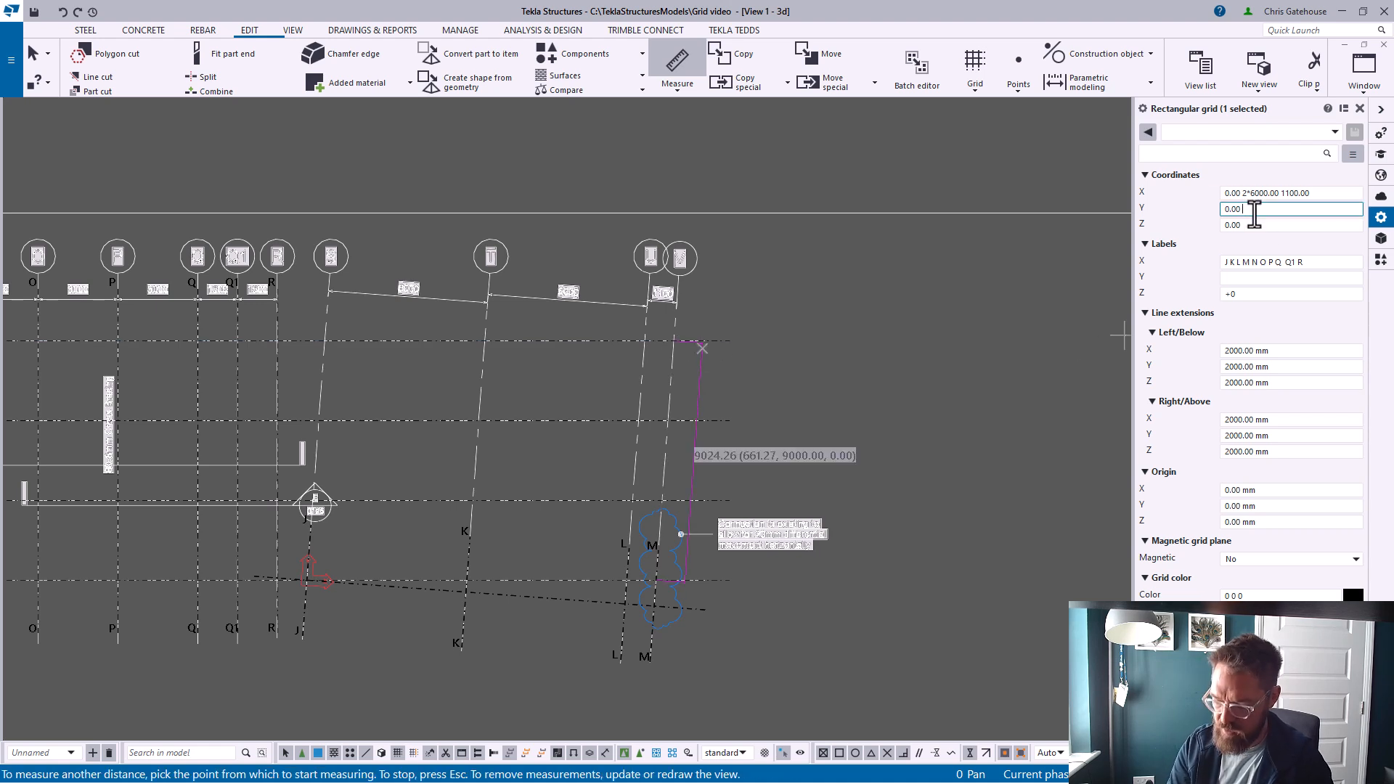
text(10000)
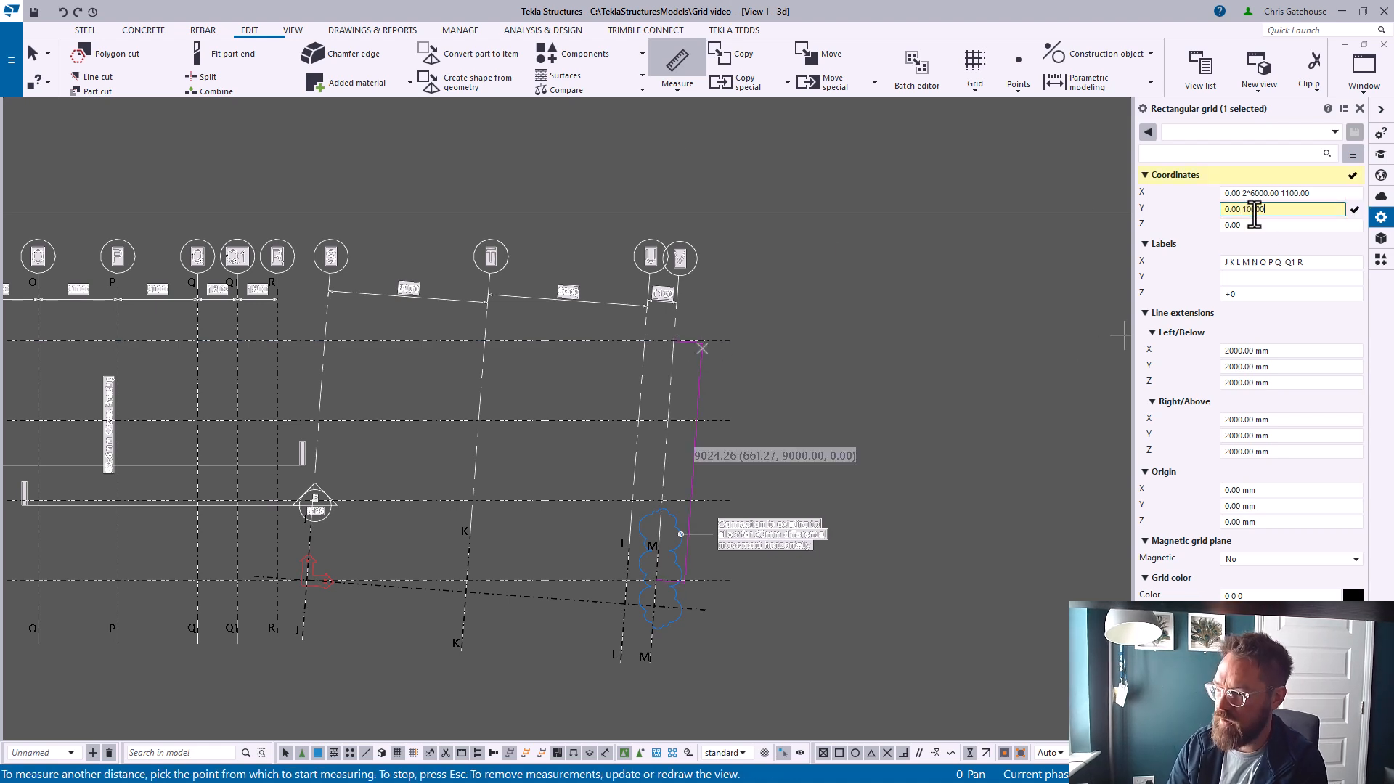
key(Return)
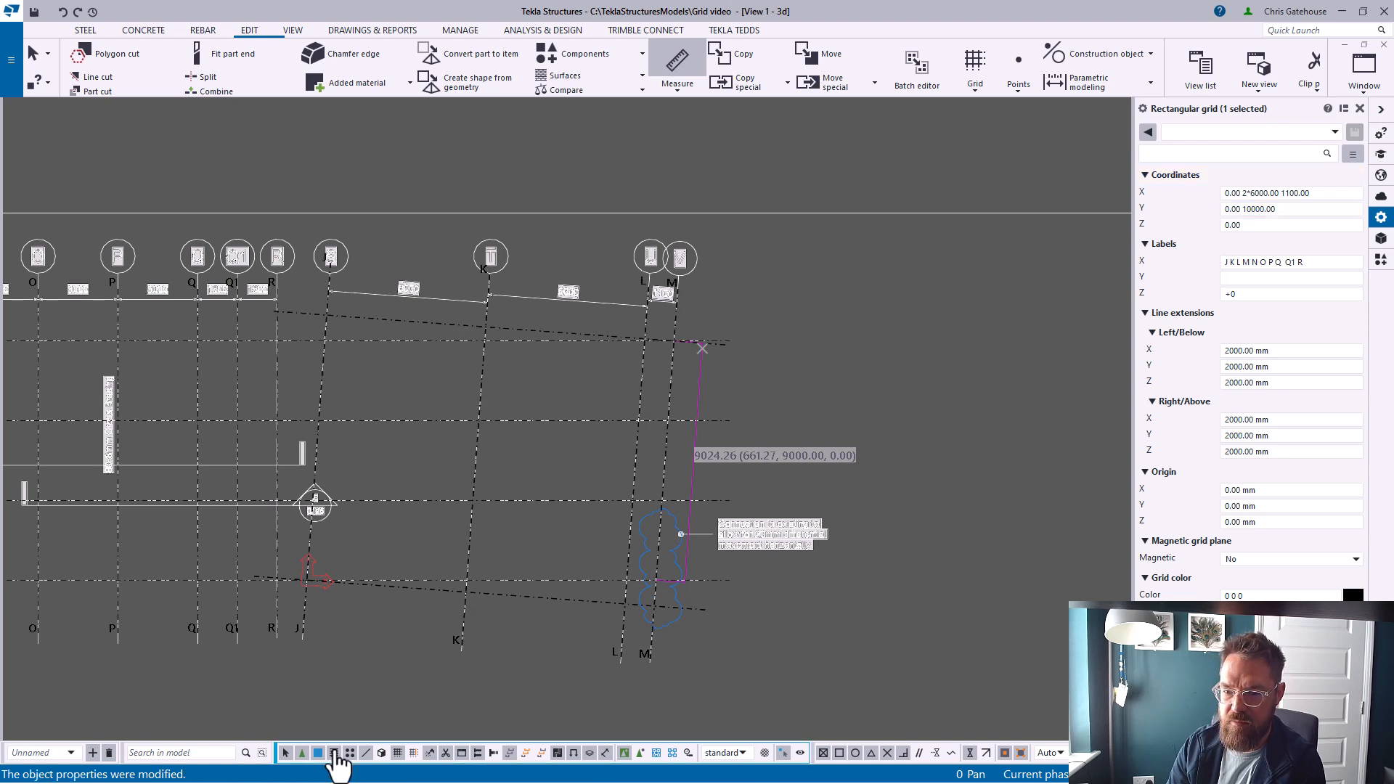
Reset the grid's Y coordinates to 0.00 and set the right/above Y line extension to 12000 mm
right_click(544, 359)
click(573, 365)
click(1241, 210)
drag(1242, 210, 1342, 210)
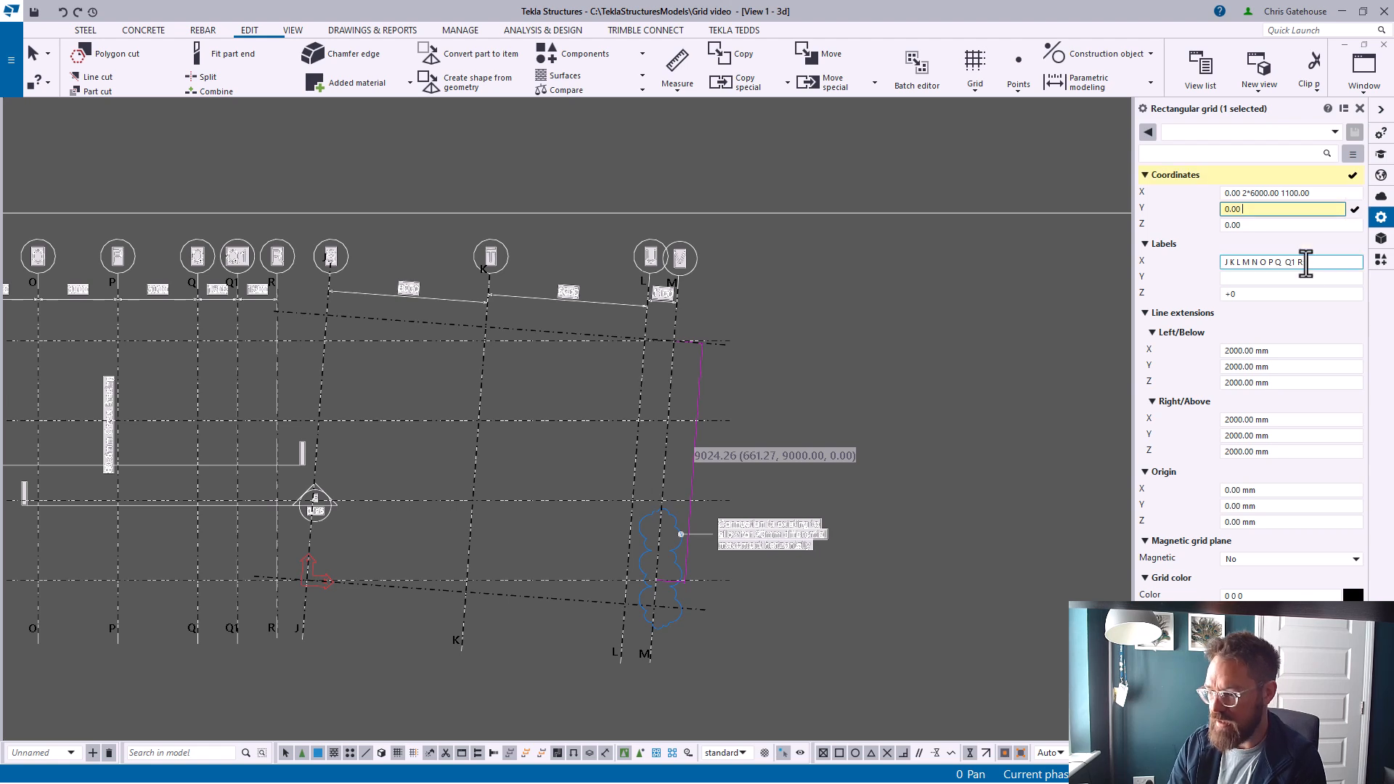
drag(1229, 439, 1202, 457)
text(12)
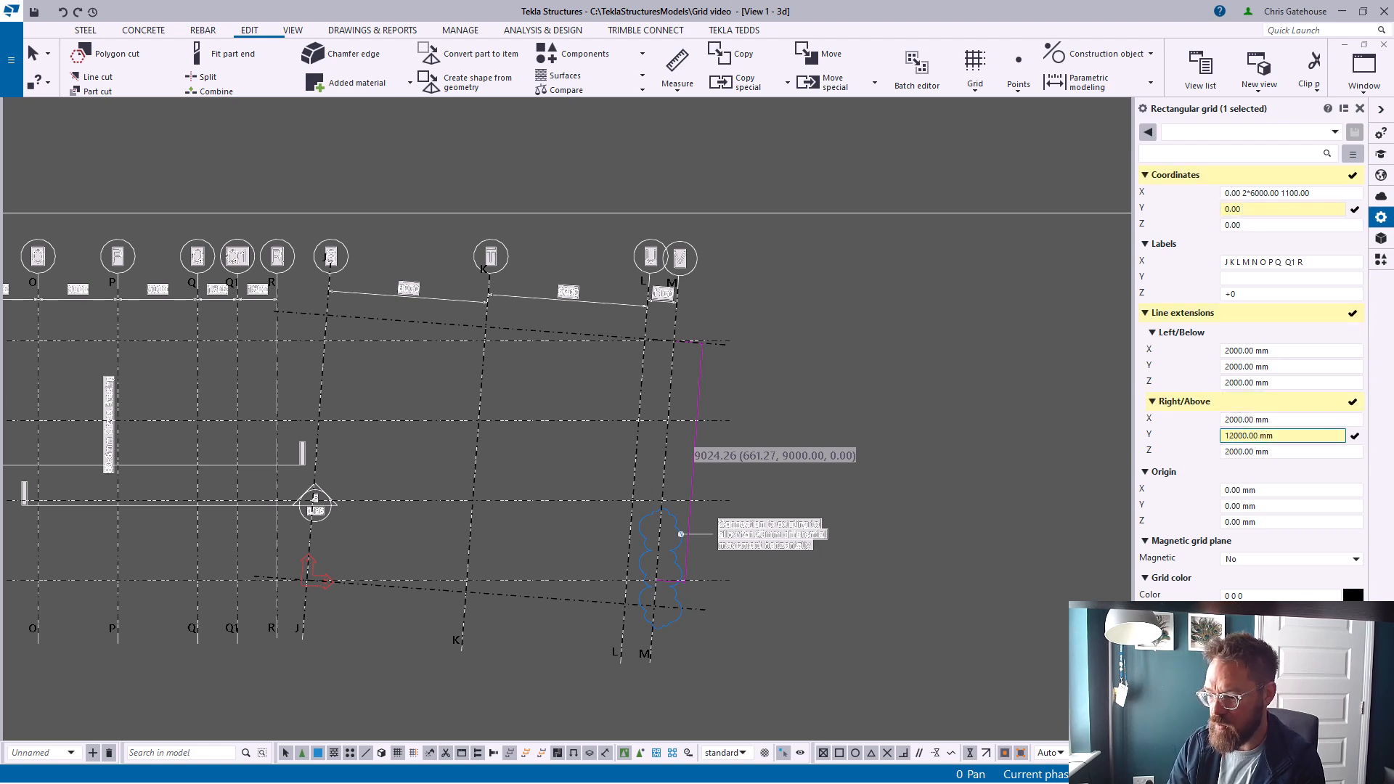
key(Return)
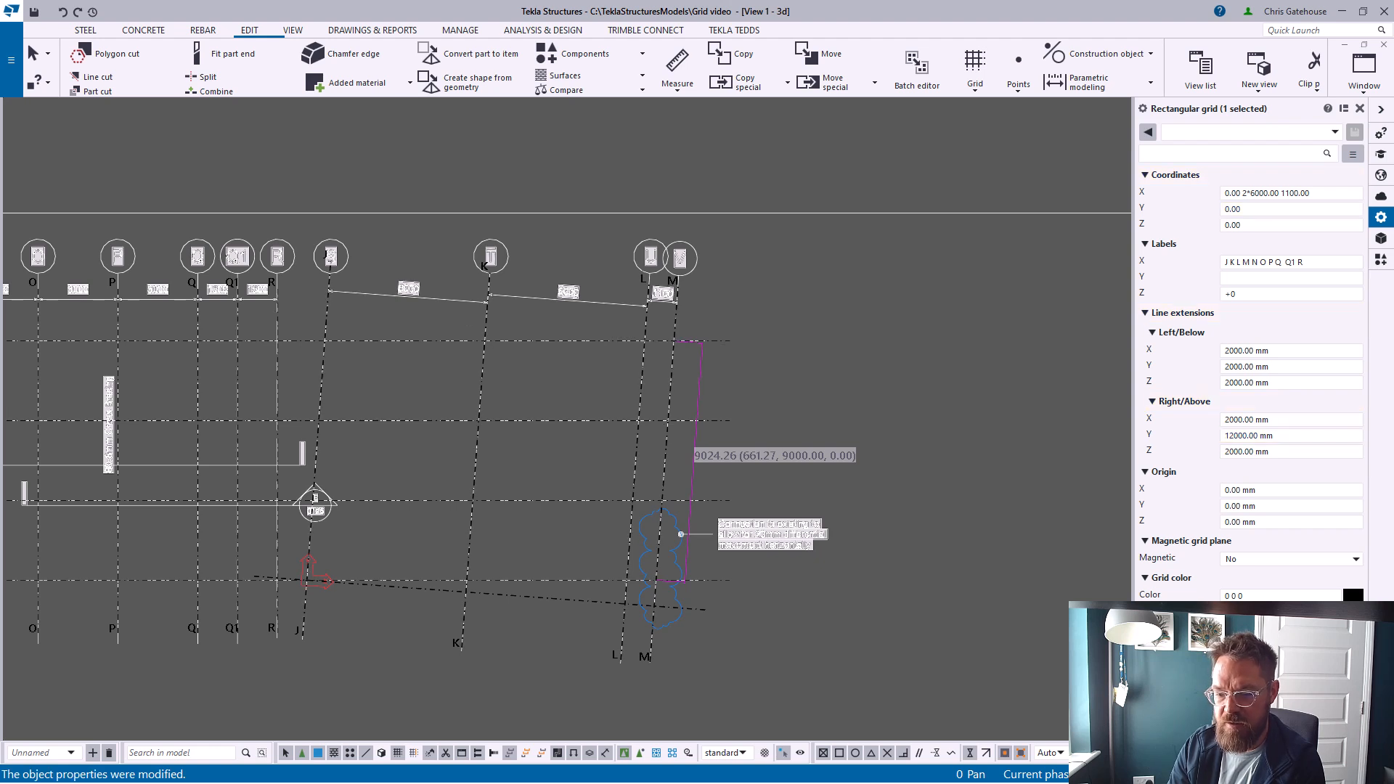
Delete the new sloped grid
right_click(940, 389)
click(963, 456)
right_click(944, 424)
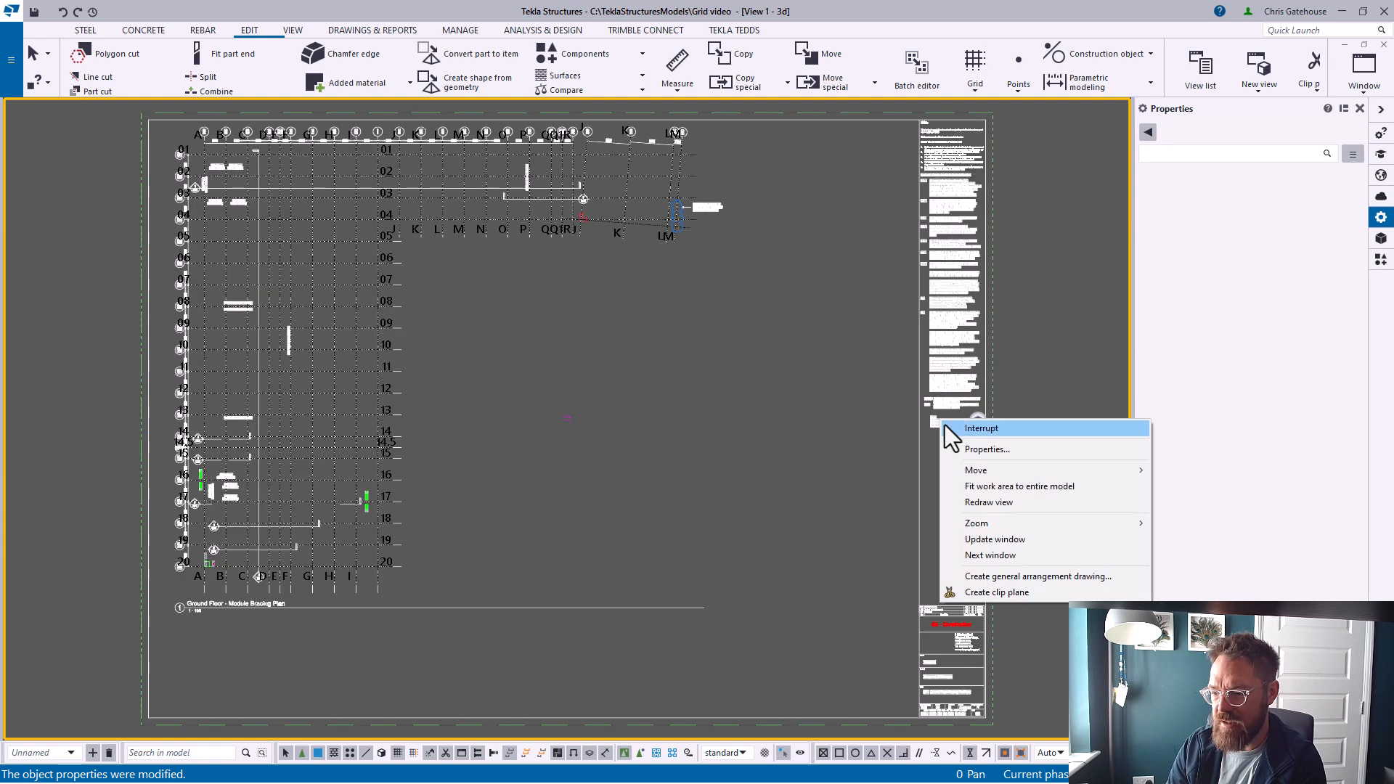
click(973, 502)
scroll(636, 207, up, 5)
scroll(626, 163, up, 3)
middle_drag(616, 164, 608, 490)
scroll(634, 406, up, 2)
scroll(613, 412, down, 2)
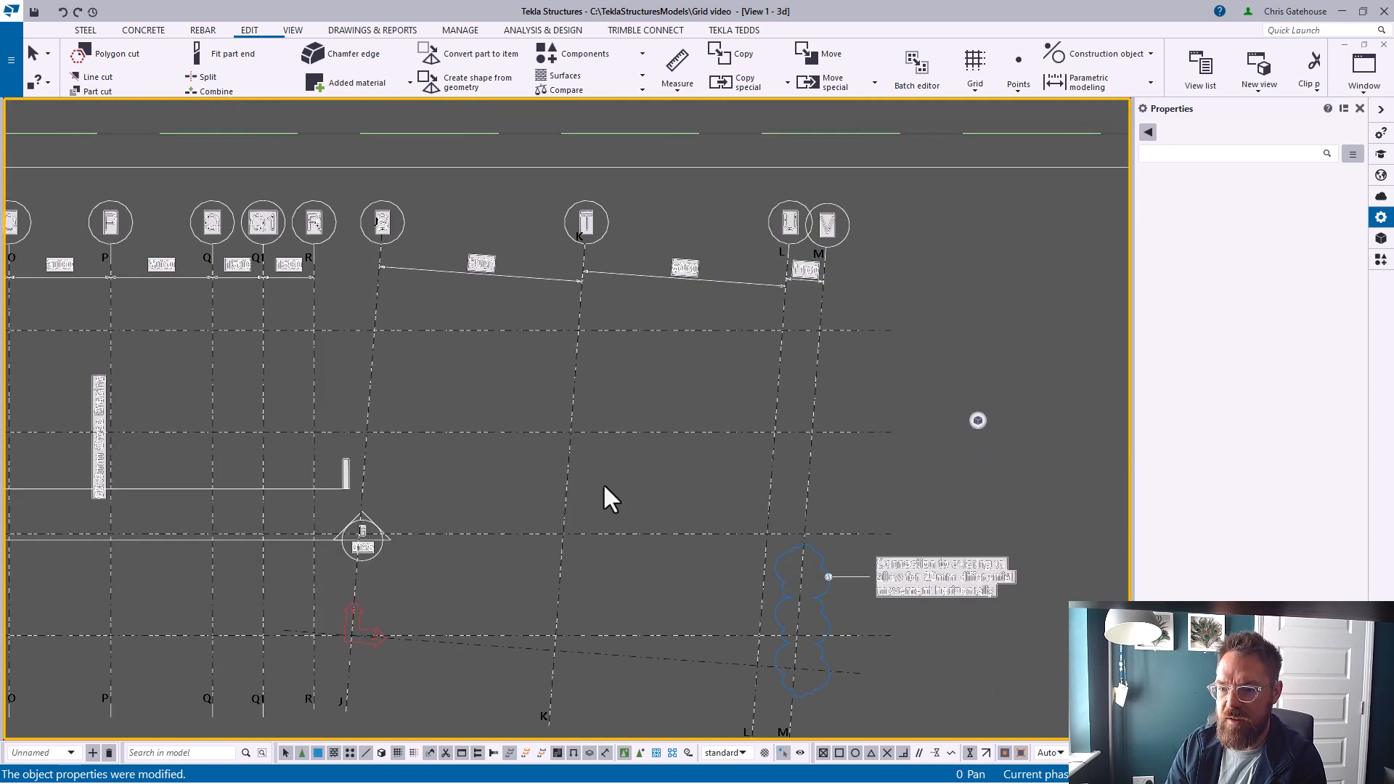
click(572, 384)
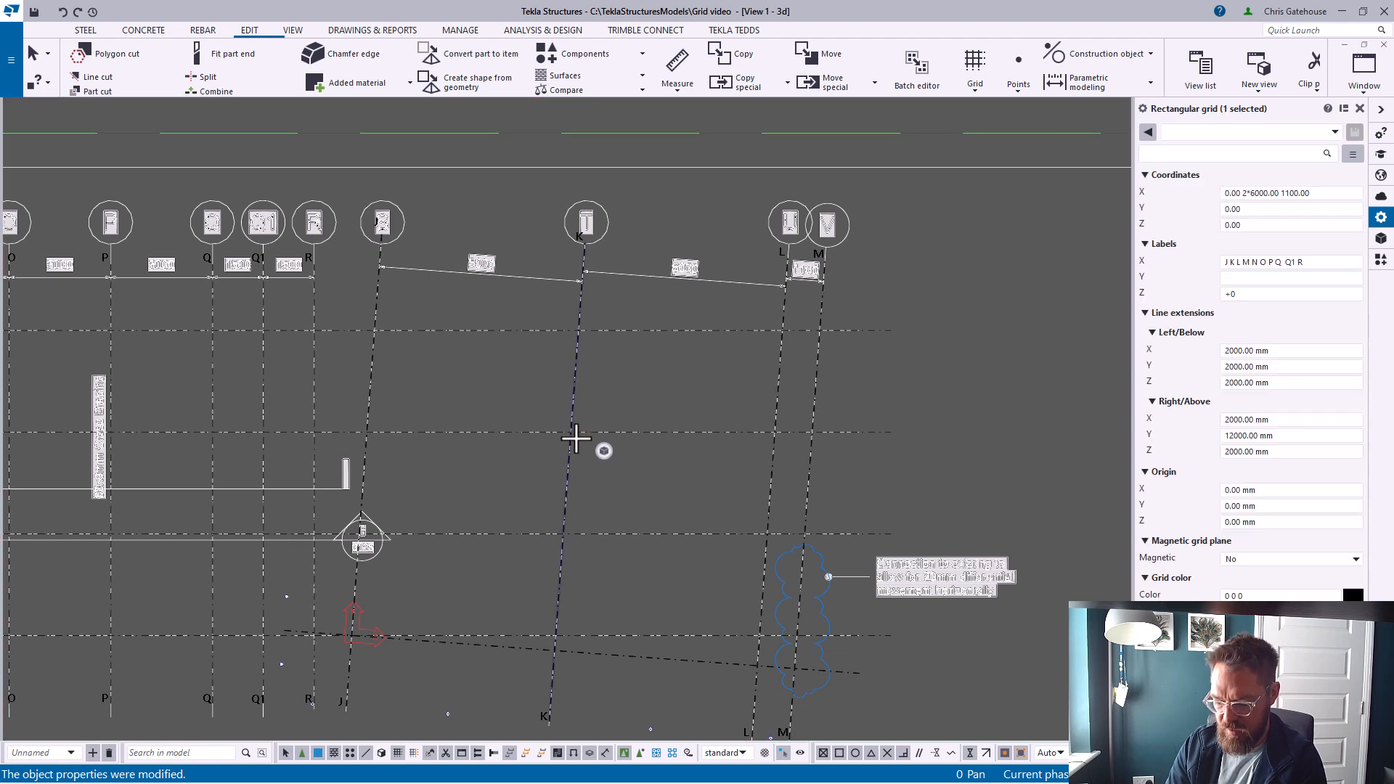
key(Delete)
click(664, 413)
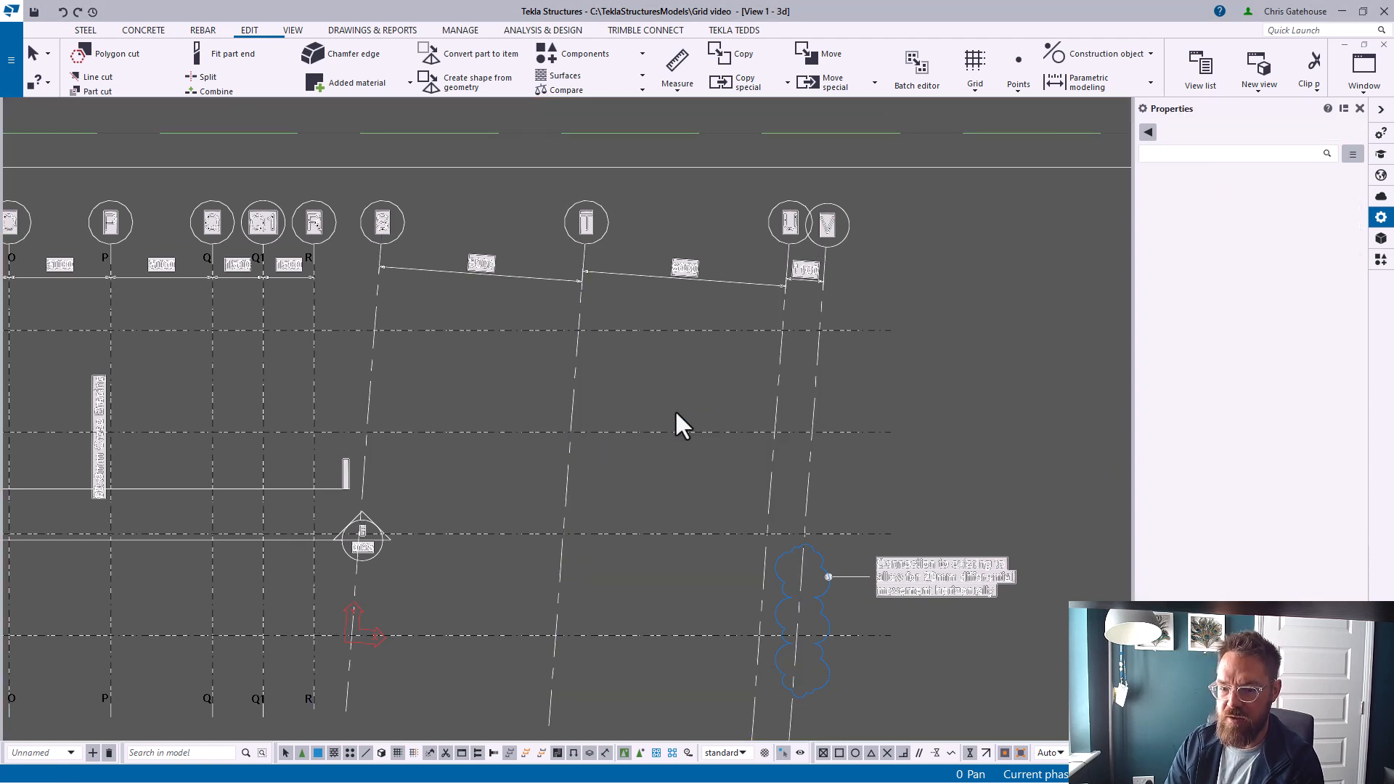
Set the work plane back to the model origin plane
click(1359, 108)
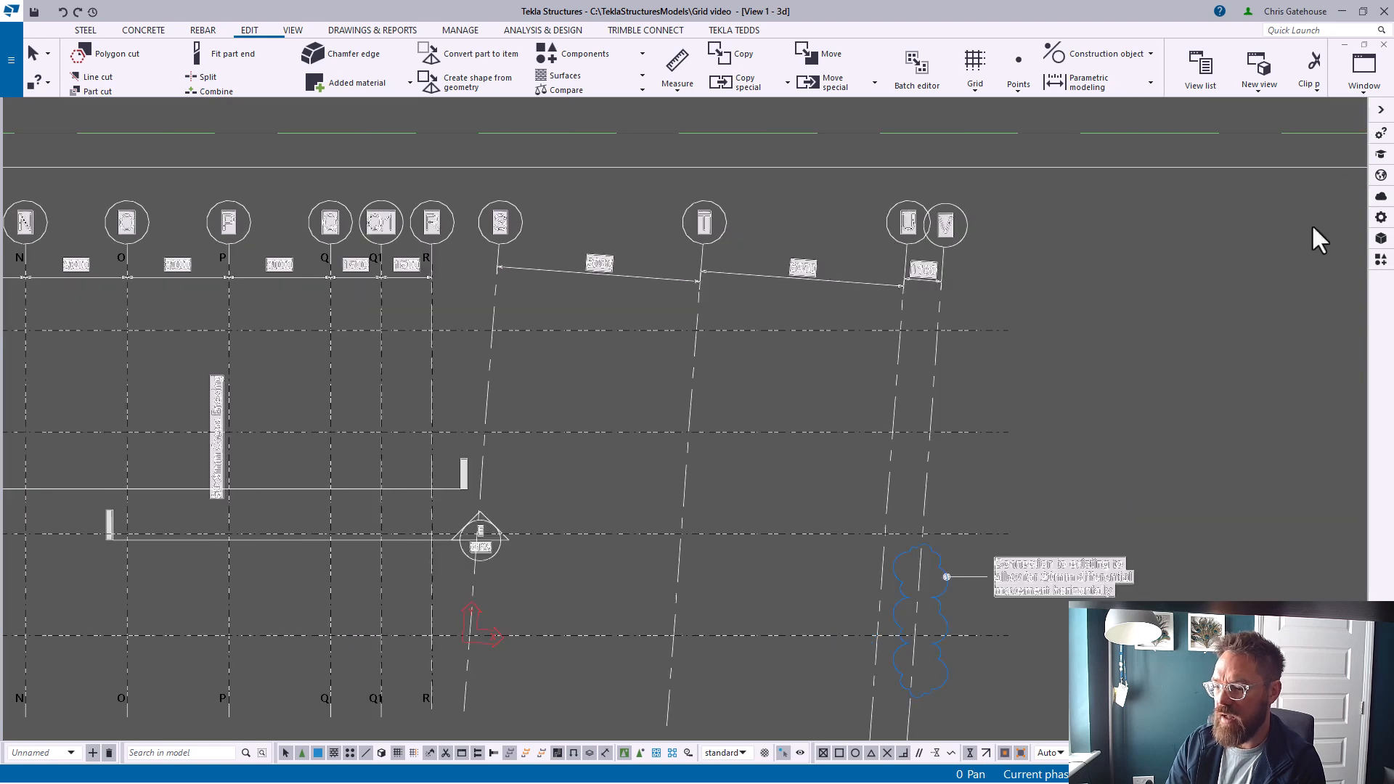
scroll(509, 368, down, 3)
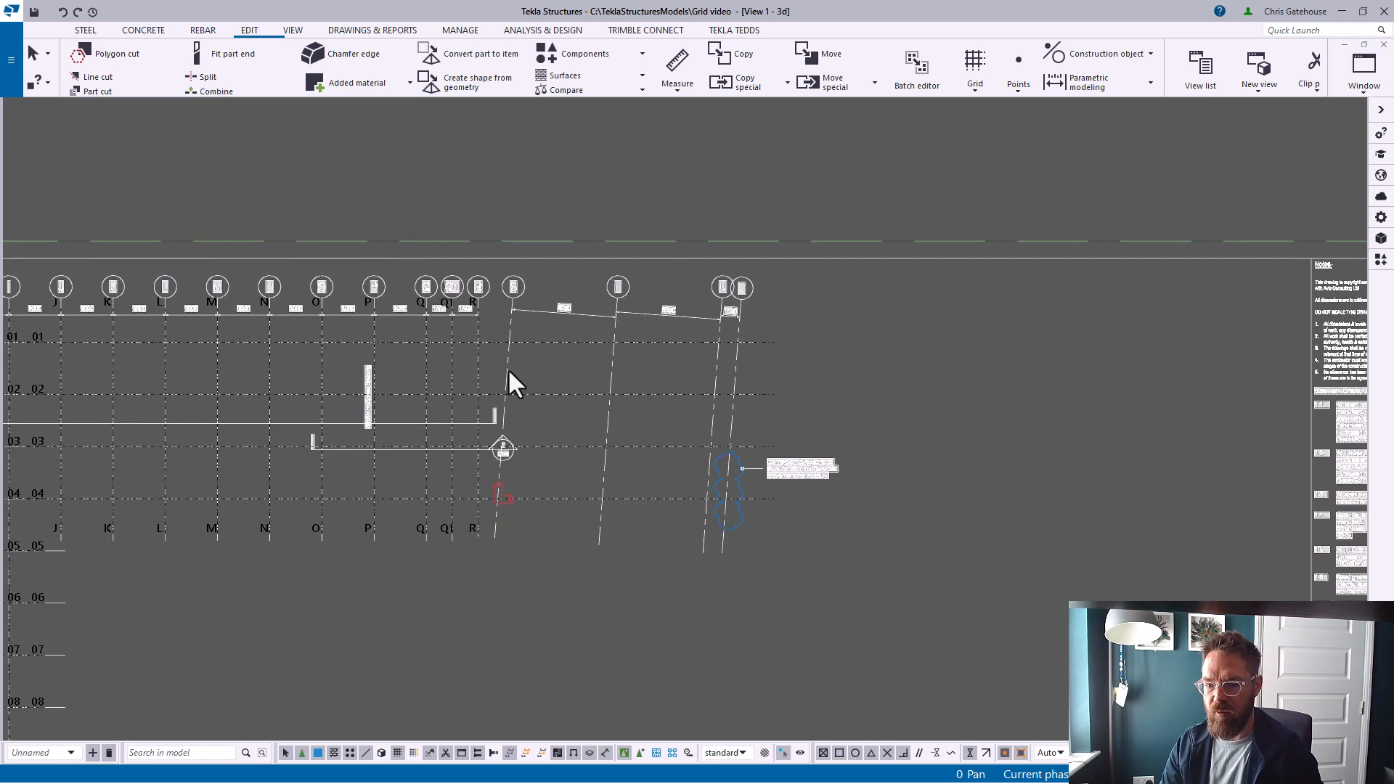
click(294, 32)
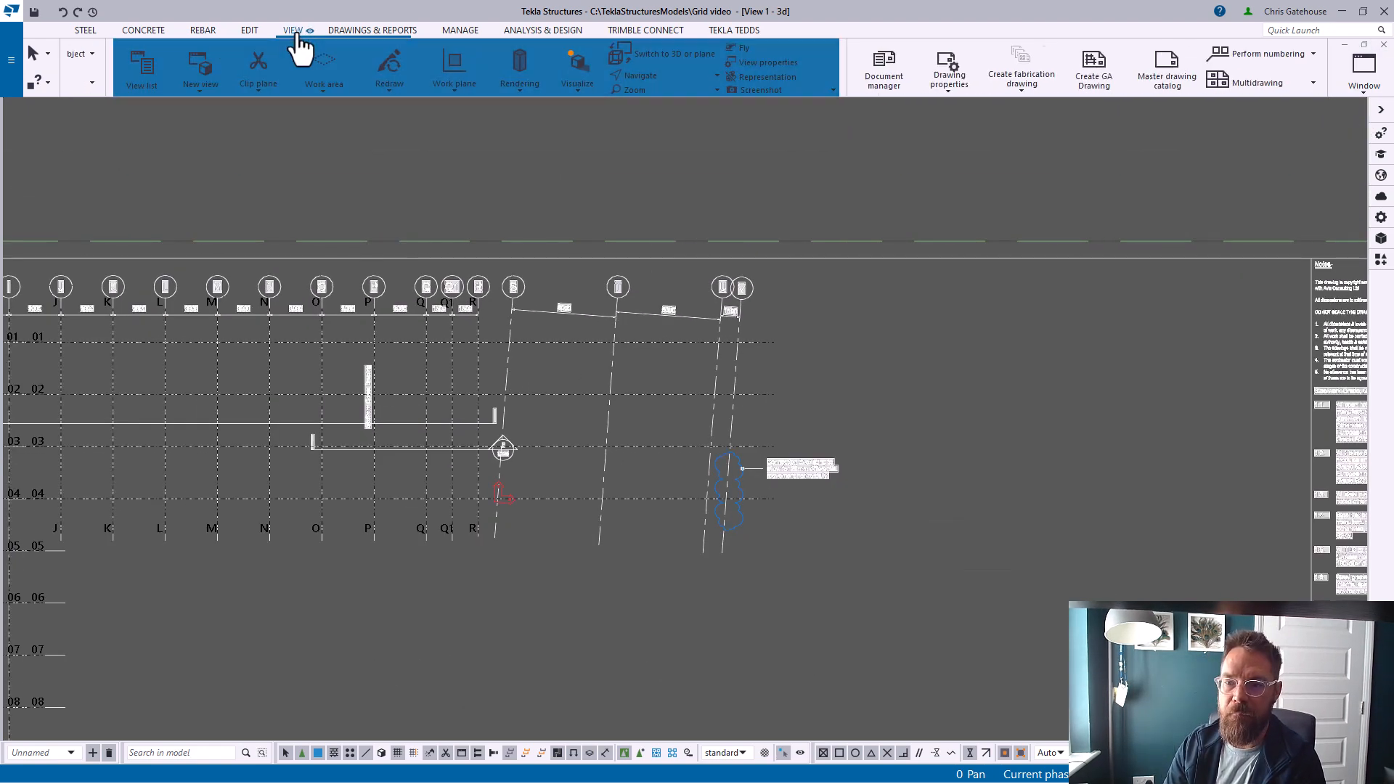
click(408, 89)
click(432, 122)
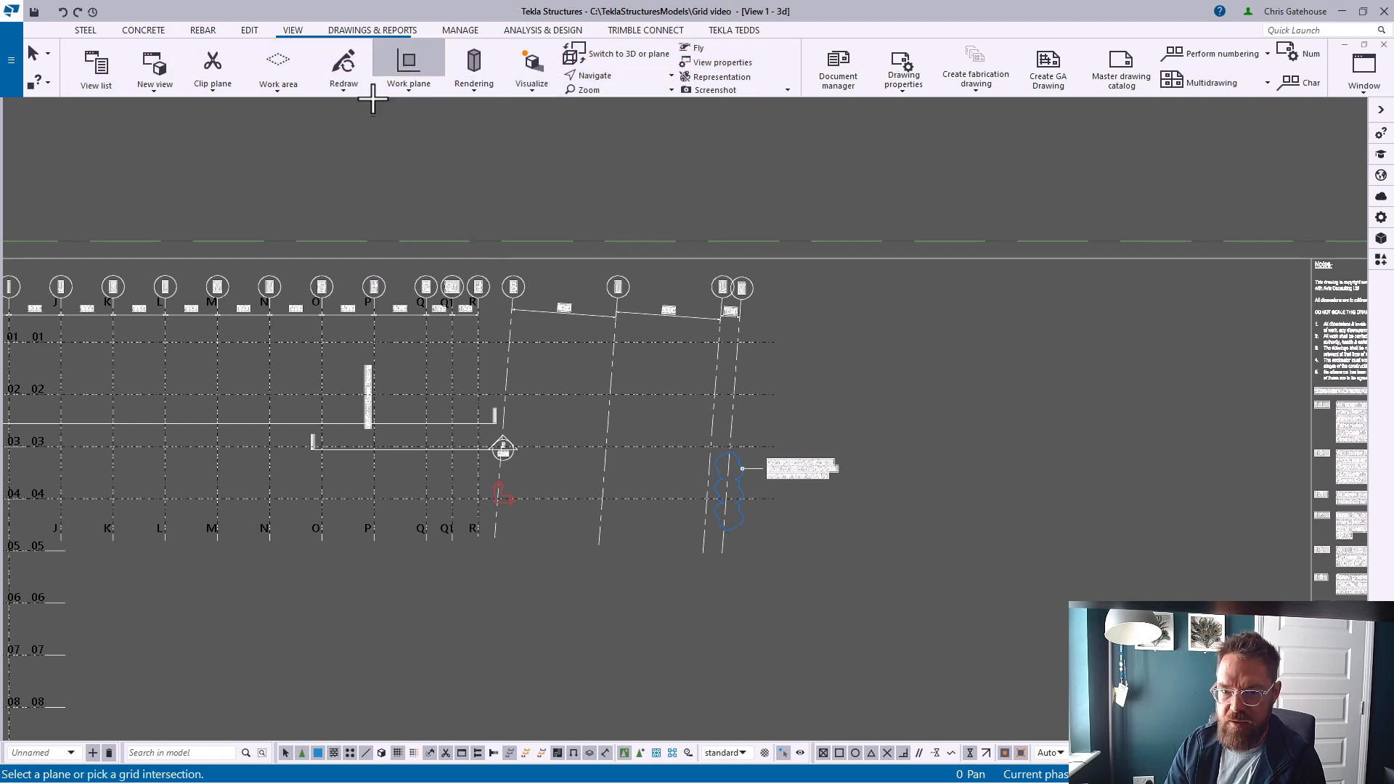
click(407, 91)
click(420, 241)
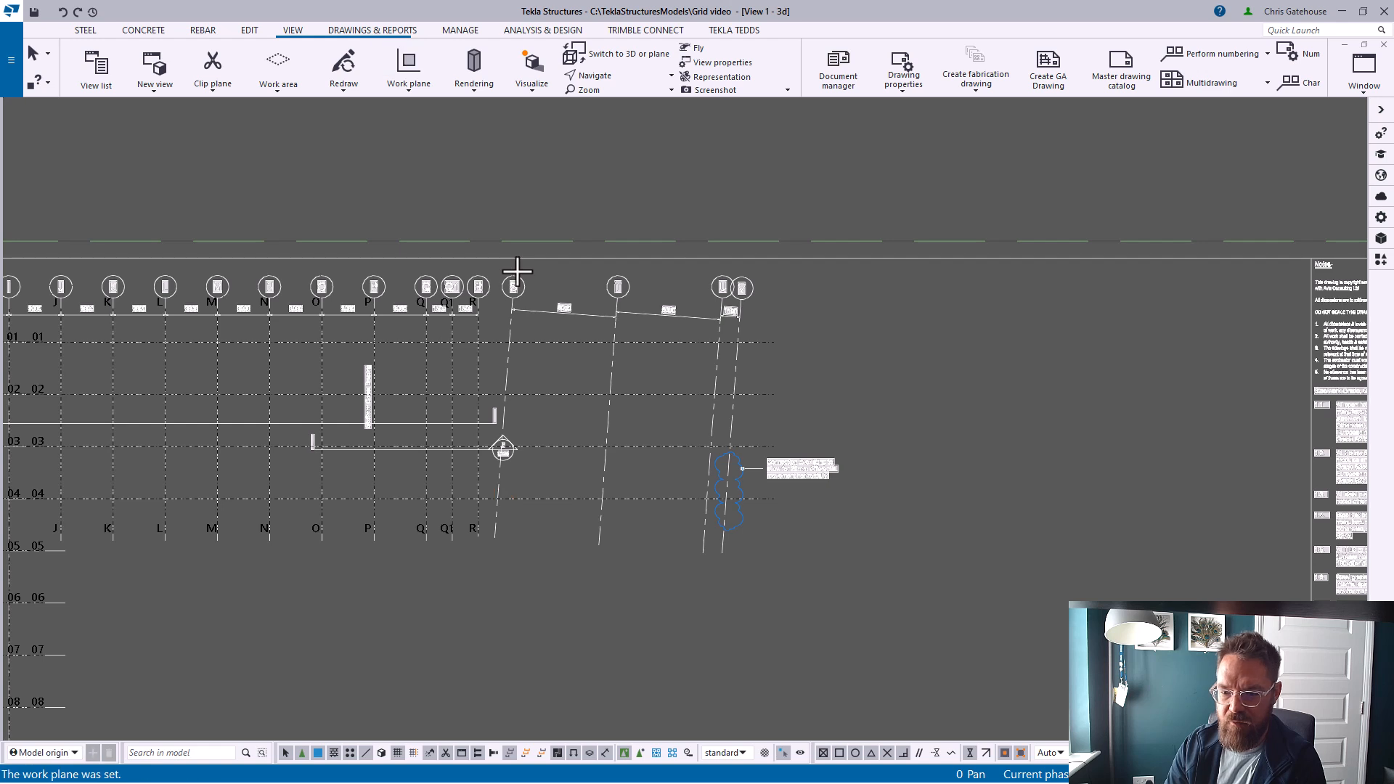
Add a grid line along the first sloped gridline, from its lower horizontal grid intersection to its upper one, without expanding the work area
scroll(536, 473, up, 8)
middle_drag(537, 355, 537, 404)
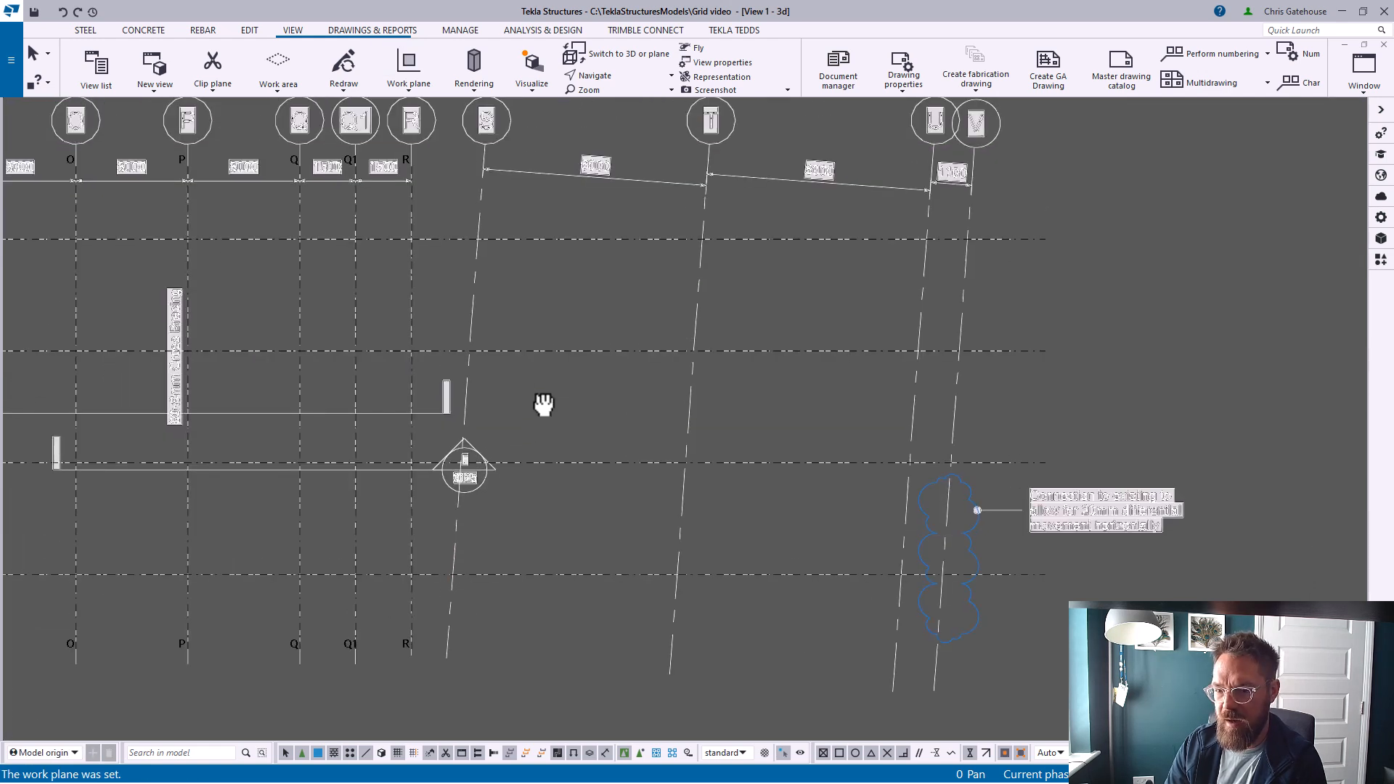
scroll(537, 404, up, 1)
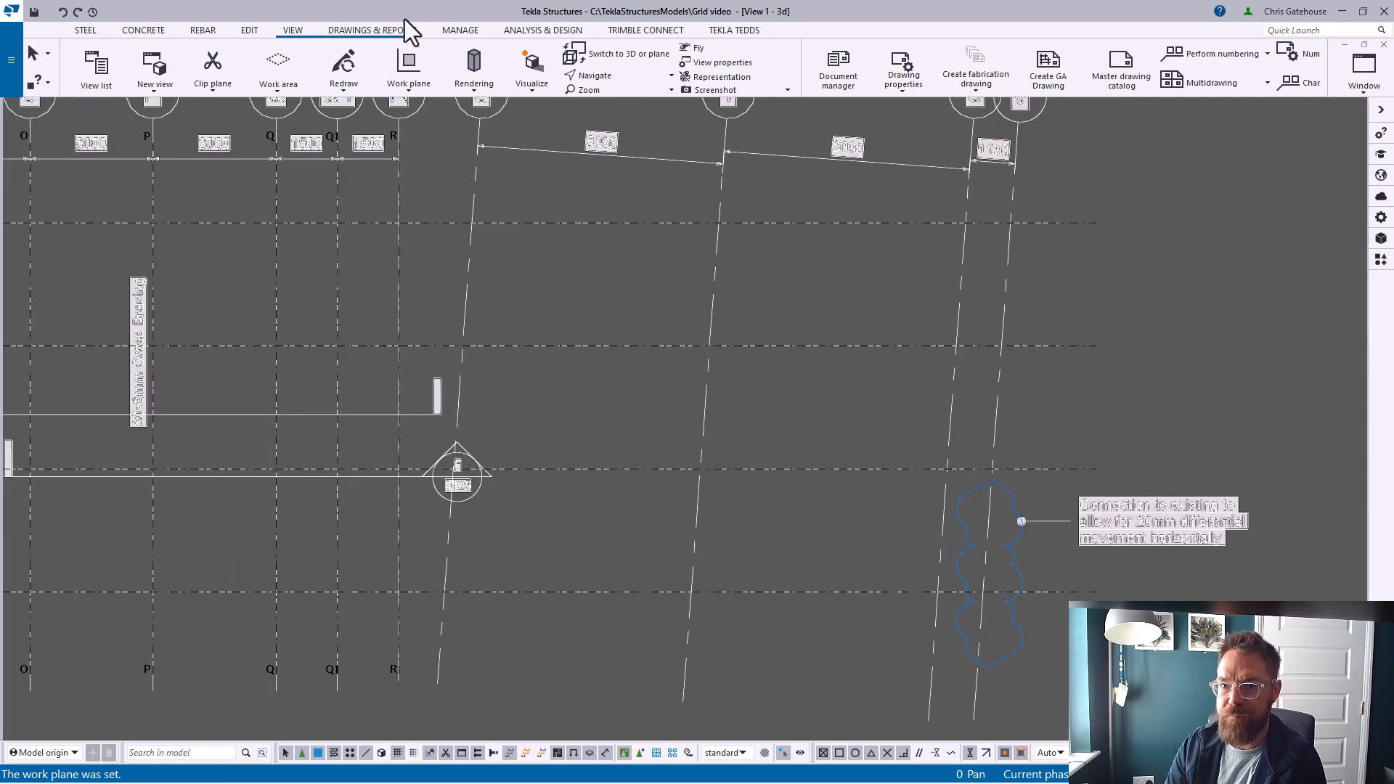
click(249, 30)
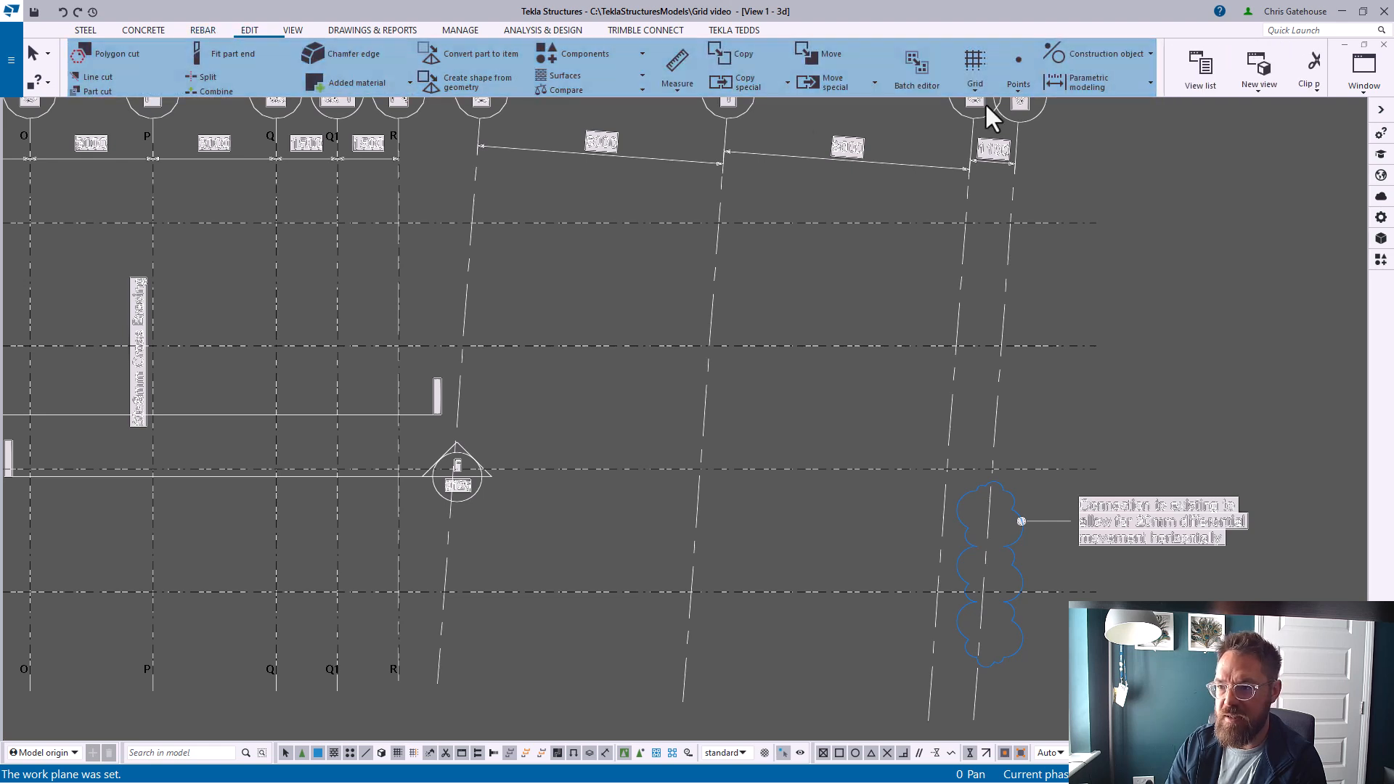
click(970, 89)
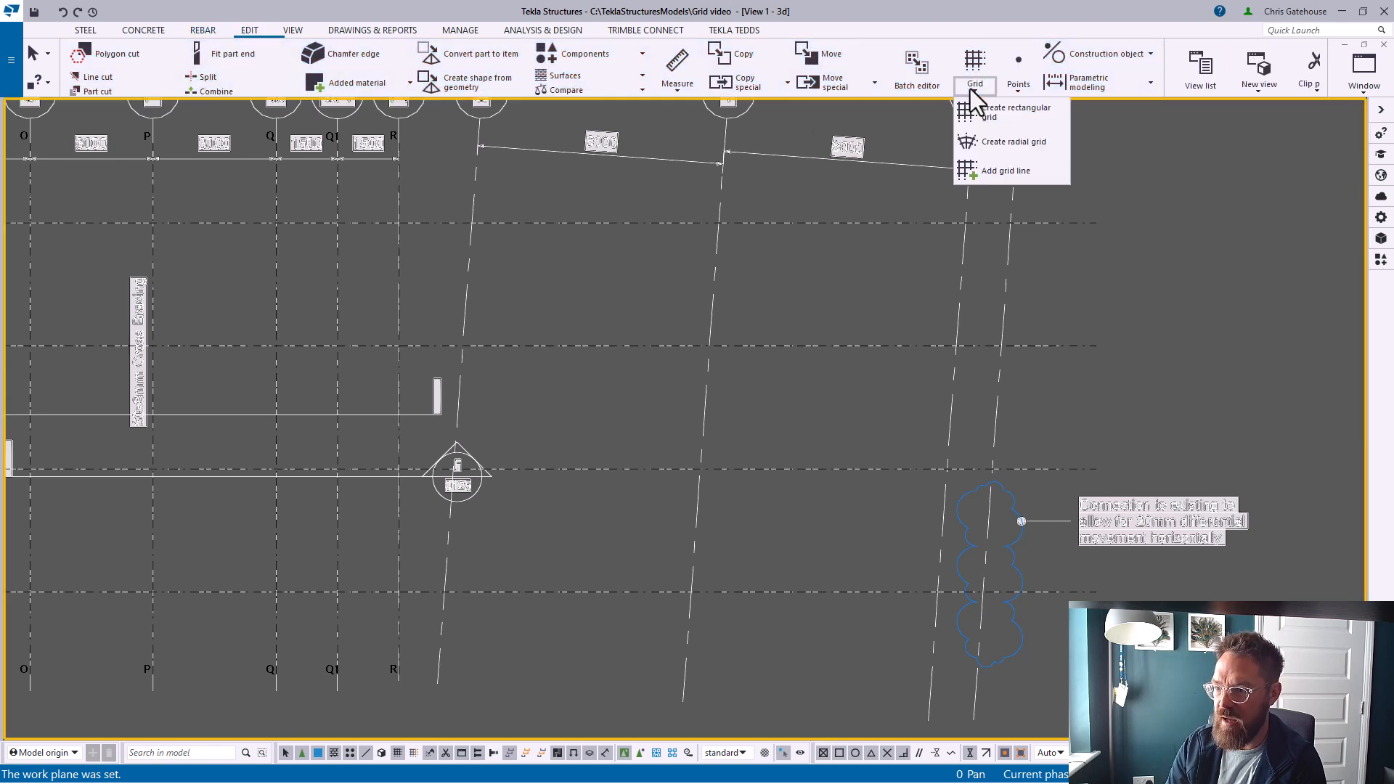
click(985, 167)
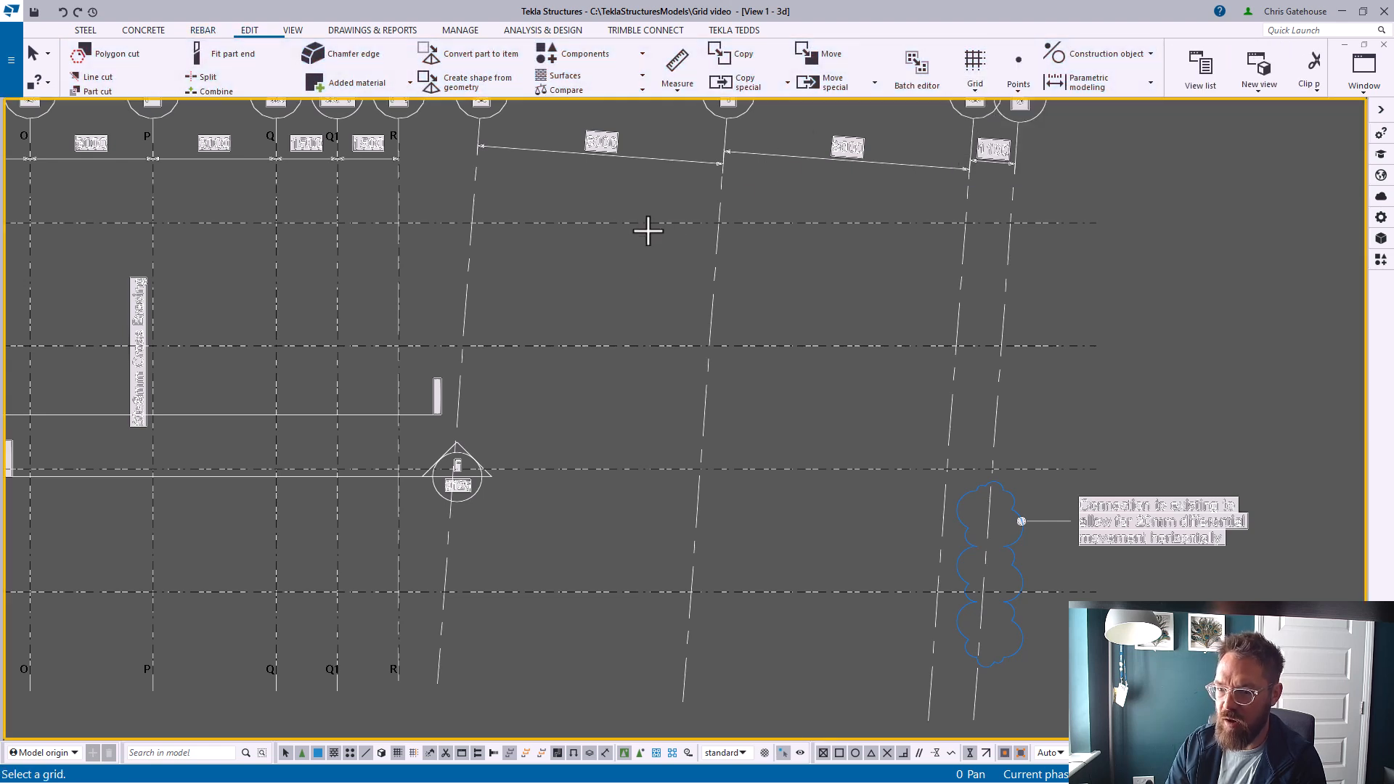
scroll(444, 591, up, 2)
click(457, 594)
click(444, 592)
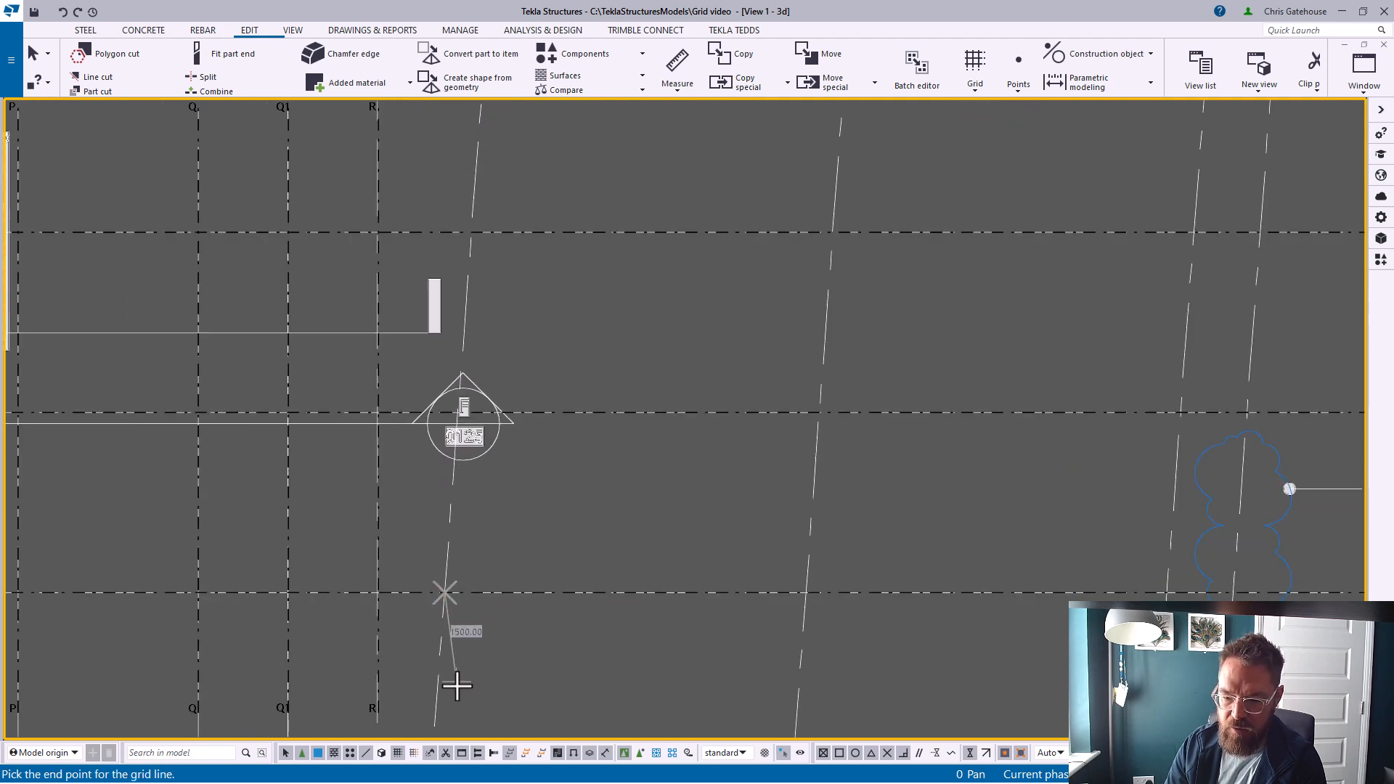
scroll(454, 663, down, 2)
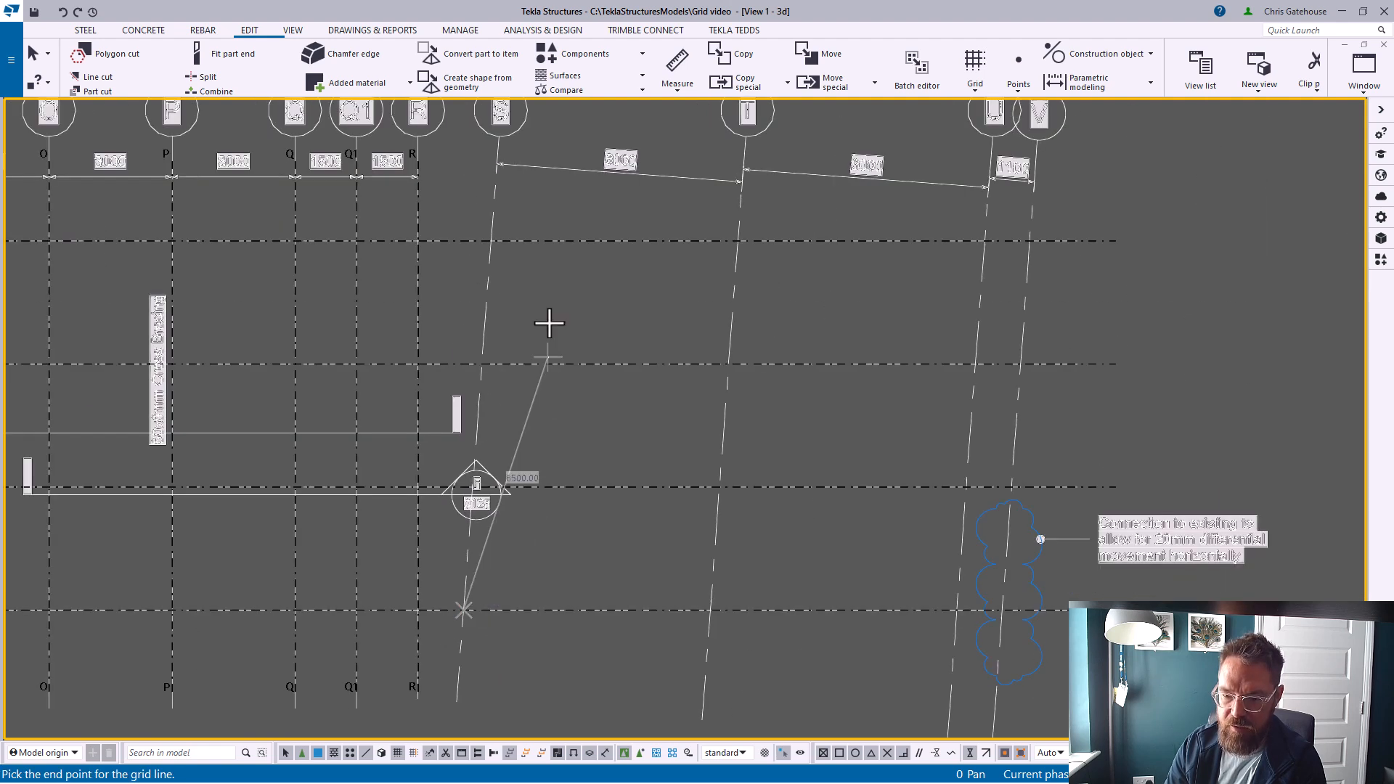
click(489, 240)
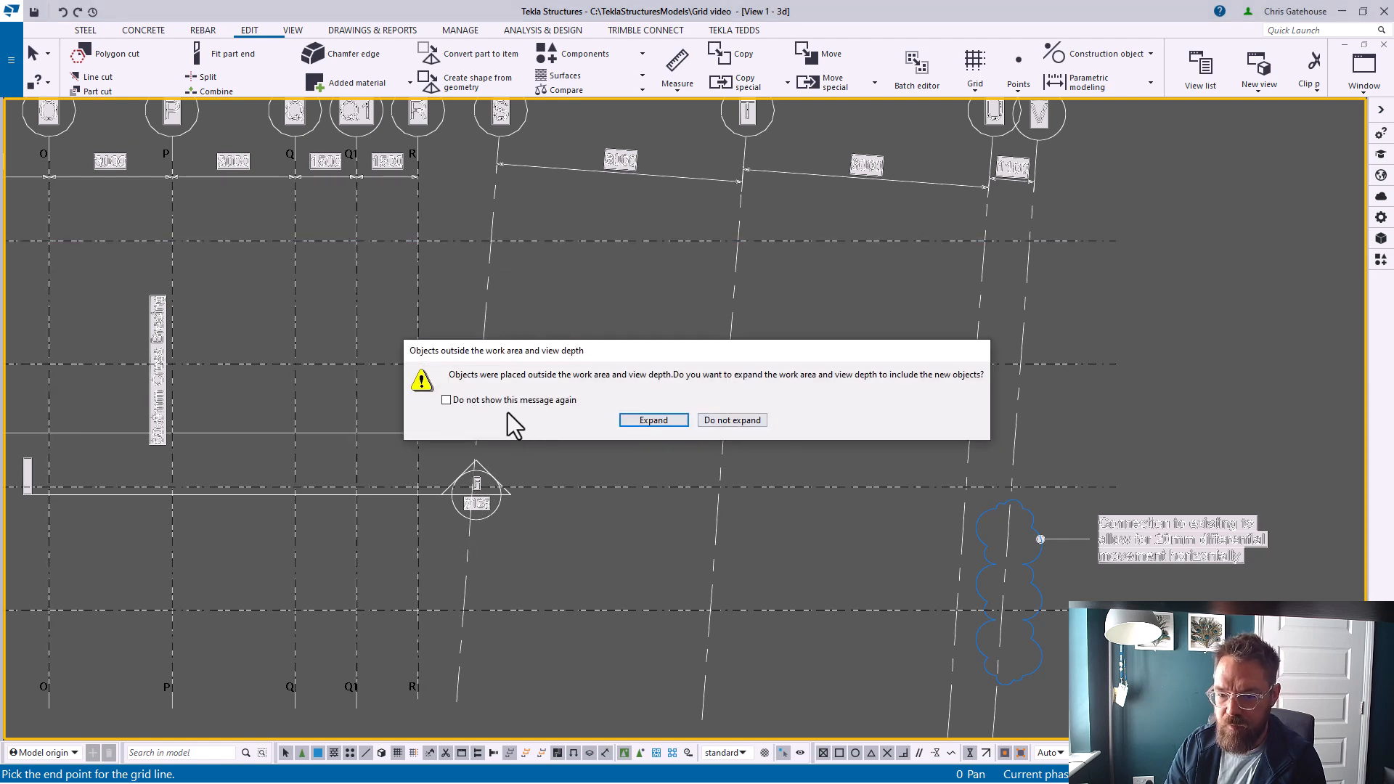
click(743, 425)
right_click(516, 320)
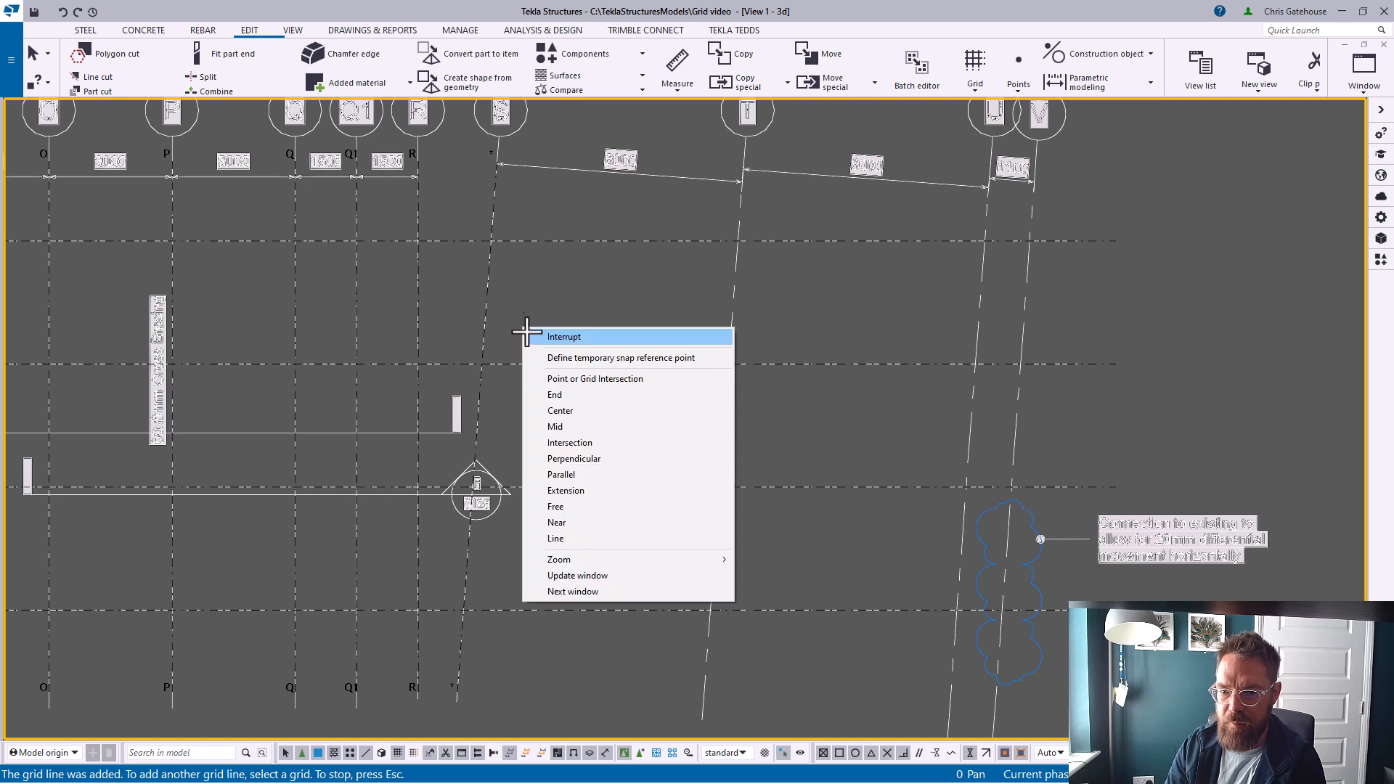
click(541, 336)
Label the new sloped grid line S
click(491, 297)
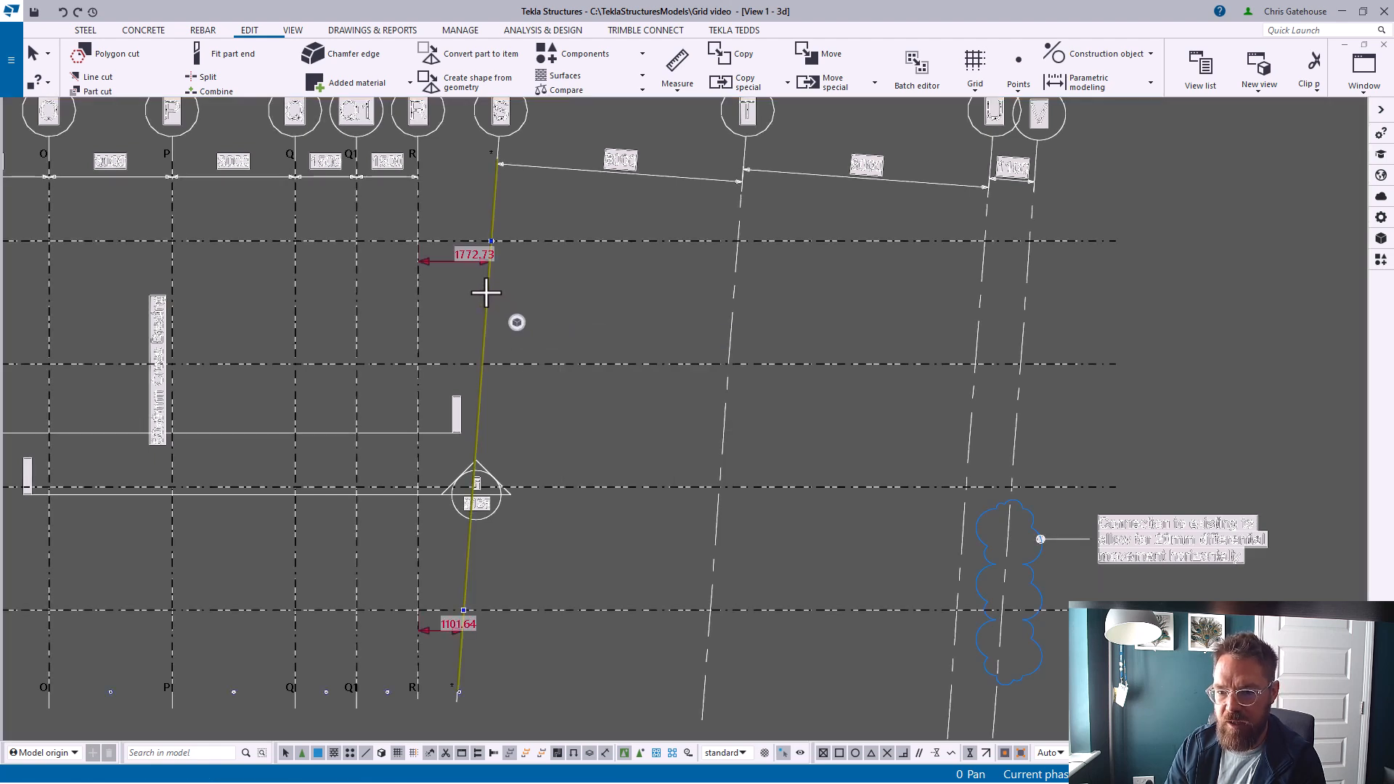
double_click(485, 293)
click(1238, 282)
click(1312, 263)
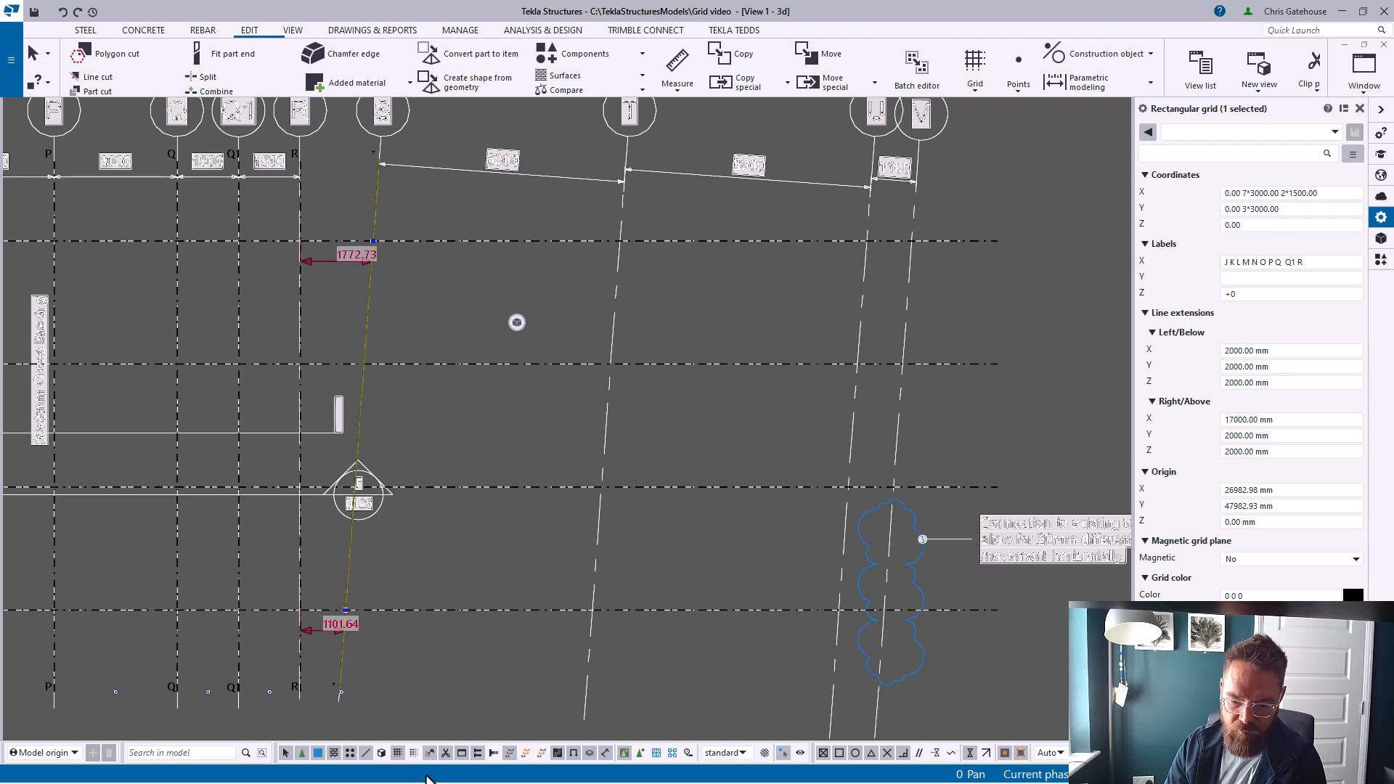
click(413, 753)
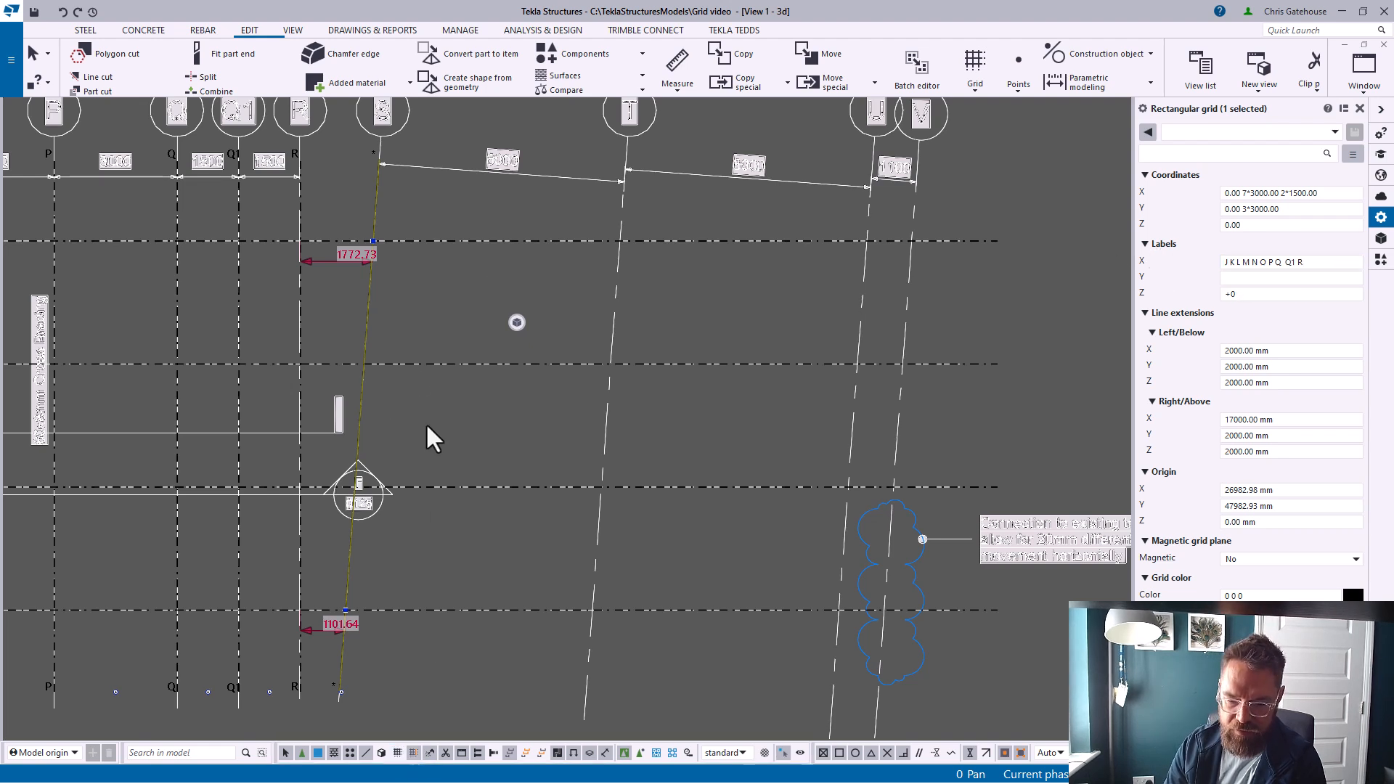
click(367, 299)
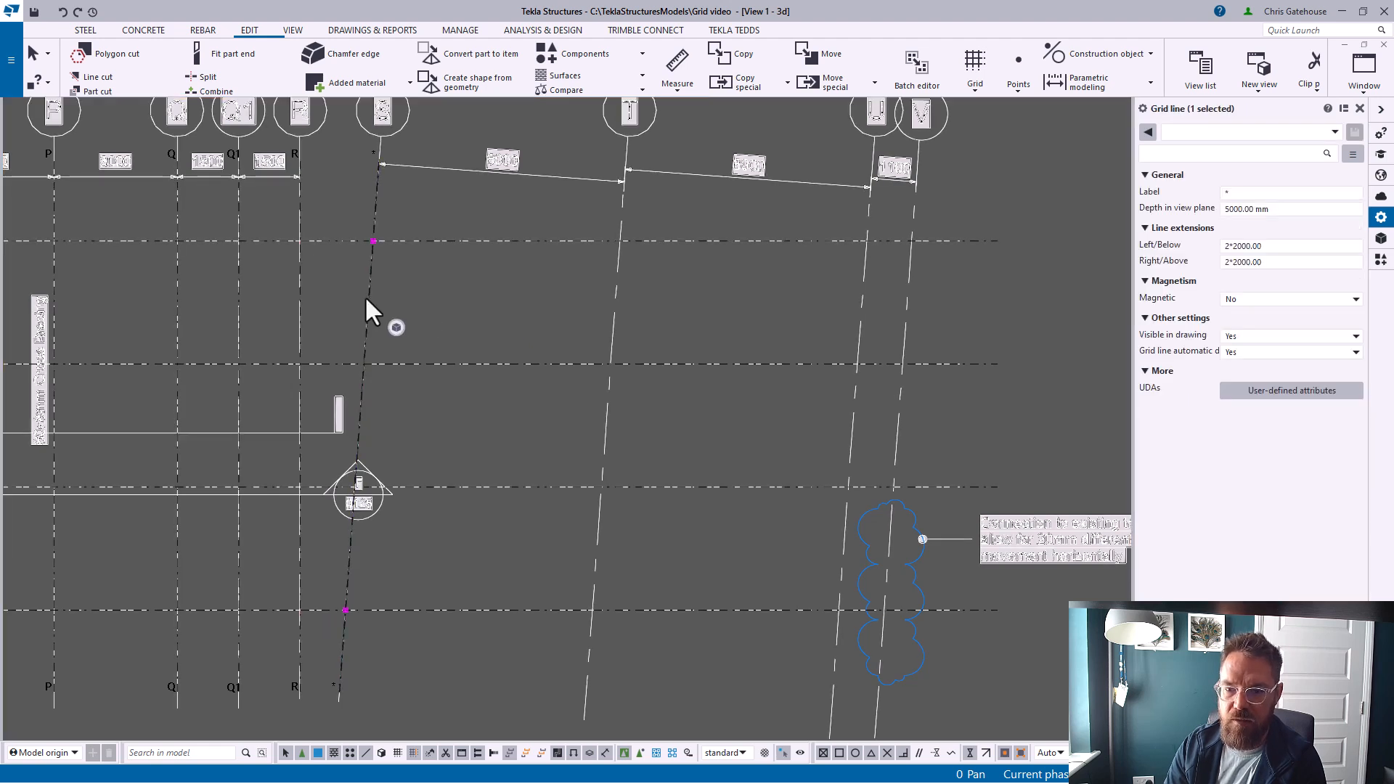
click(1238, 192)
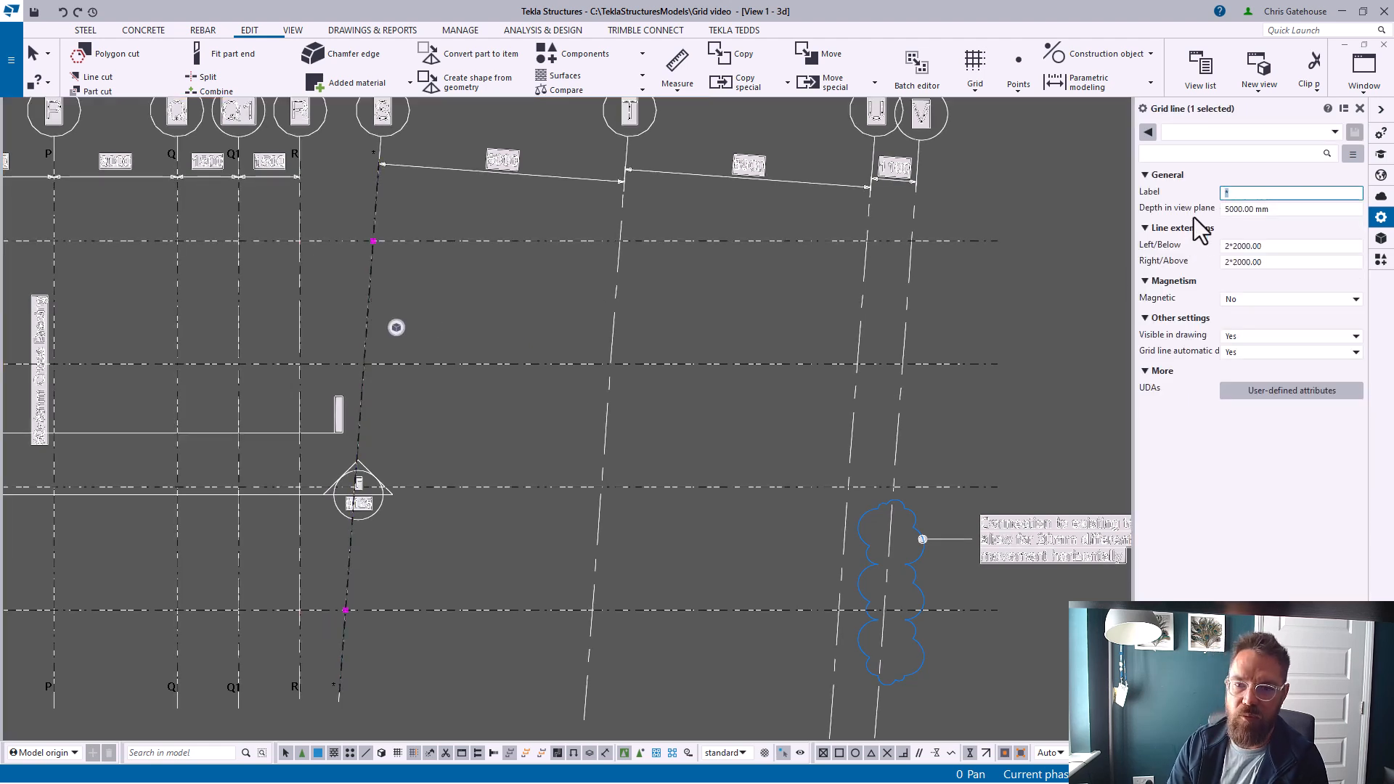
text(s)
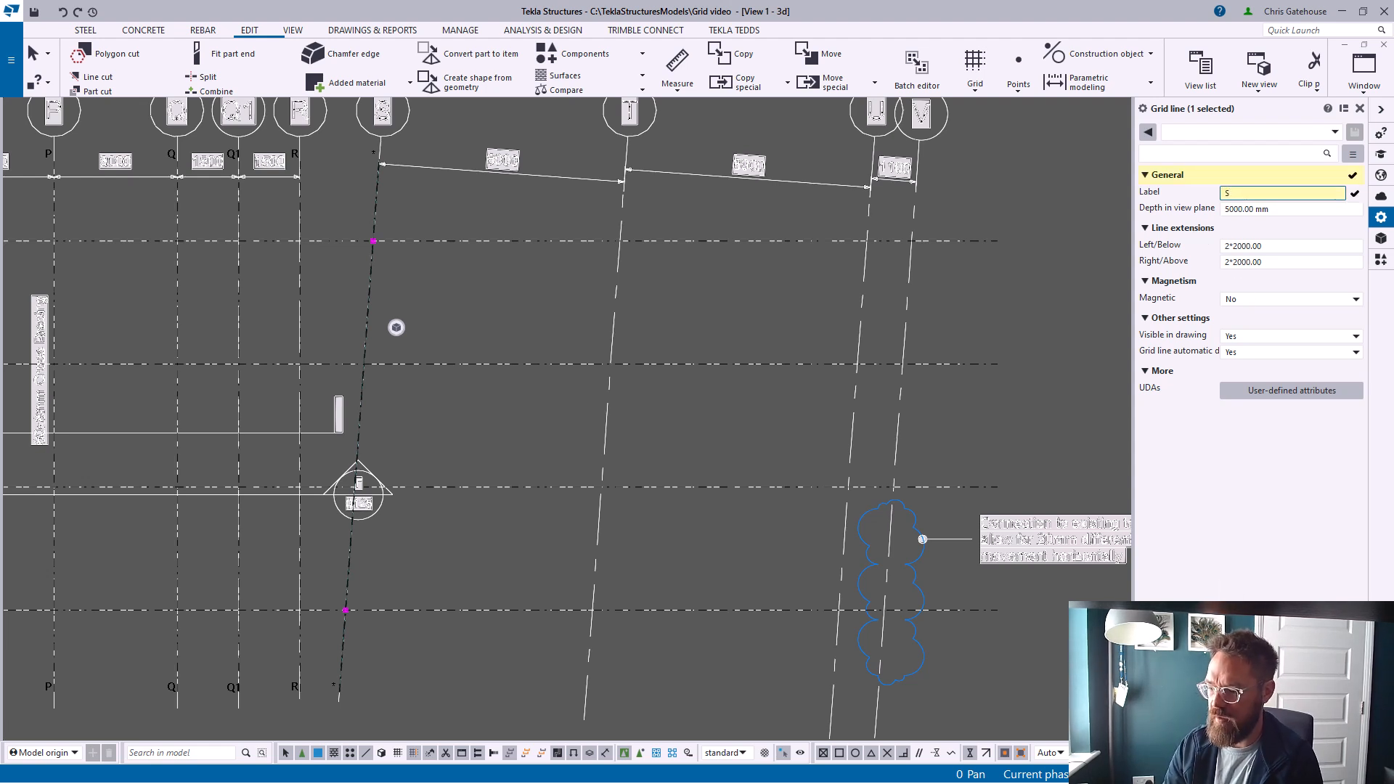
key(Return)
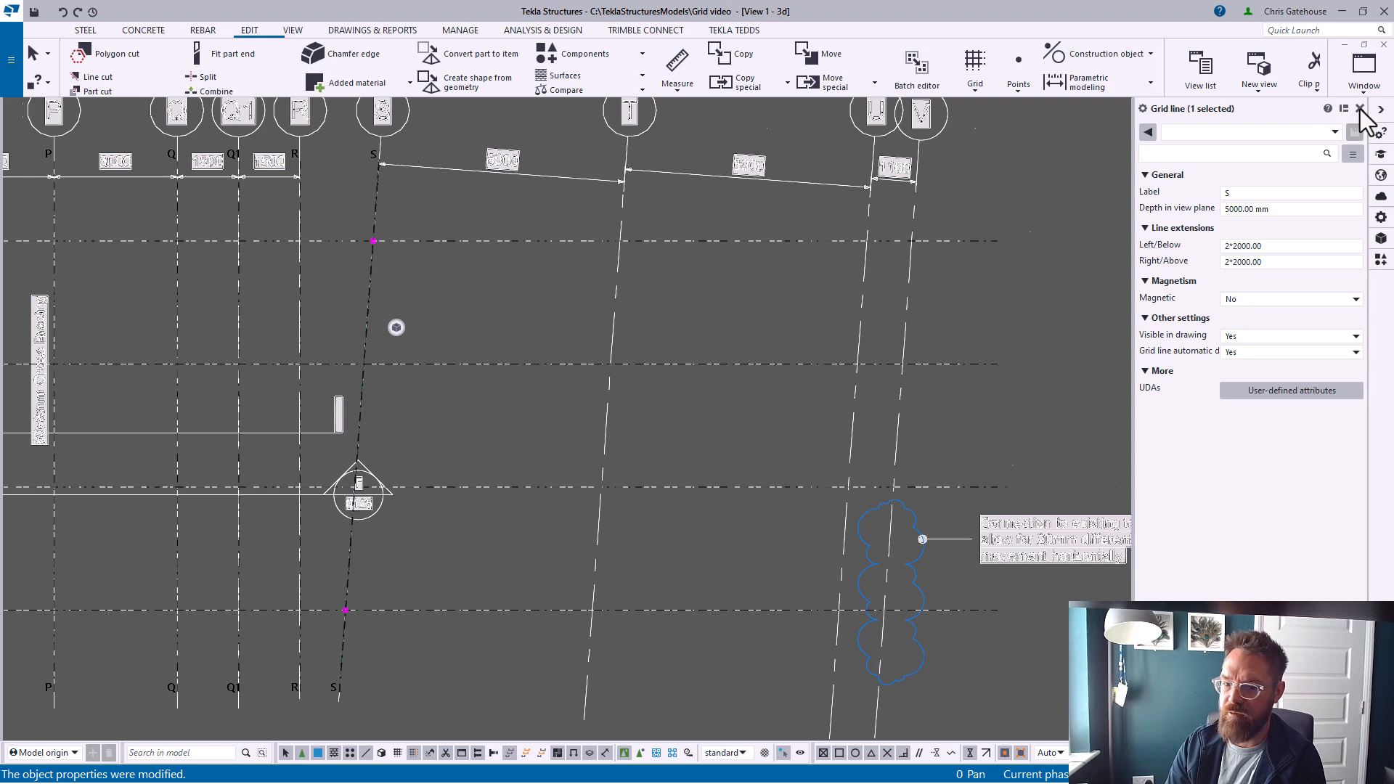
click(1360, 108)
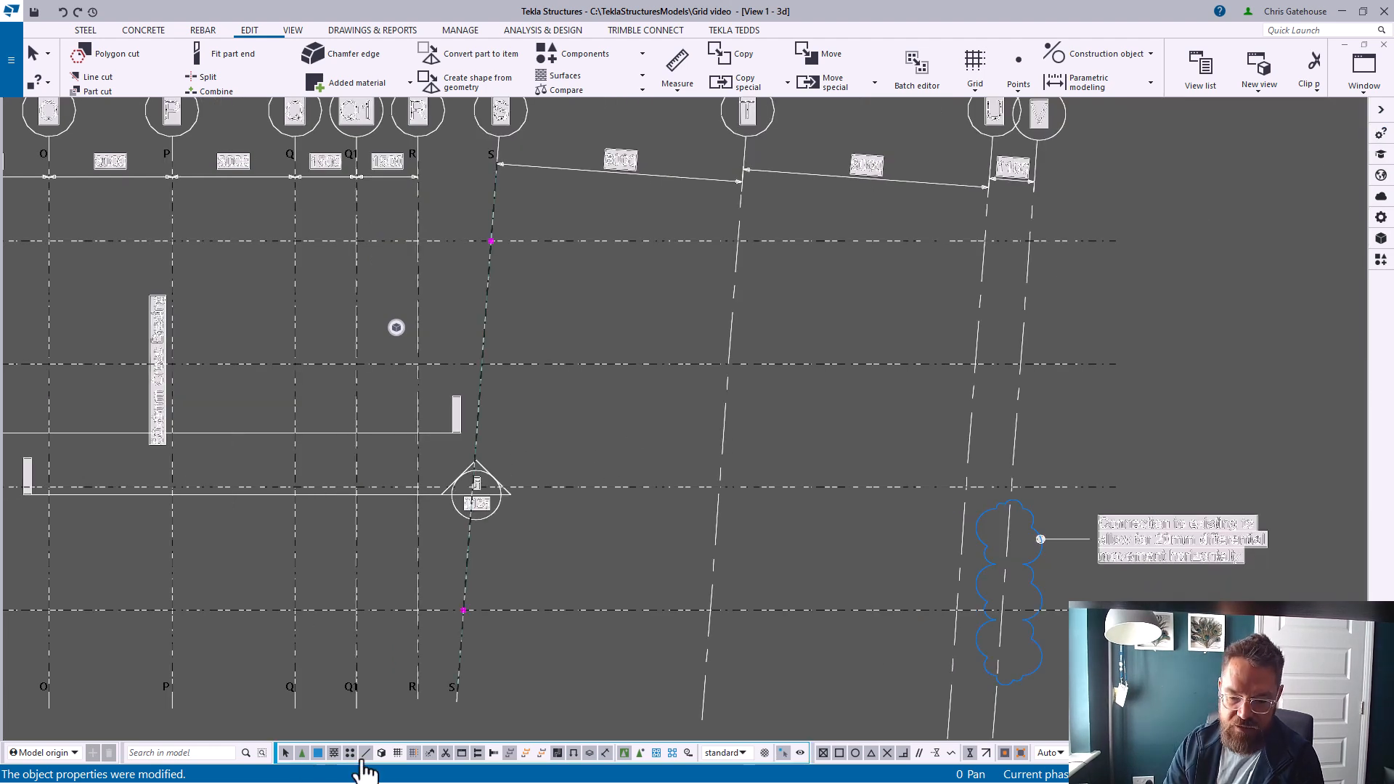
Copy grid line S onto the three remaining sloped gridlines, snapping to their intersections with the lower horizontal grid
right_click(526, 311)
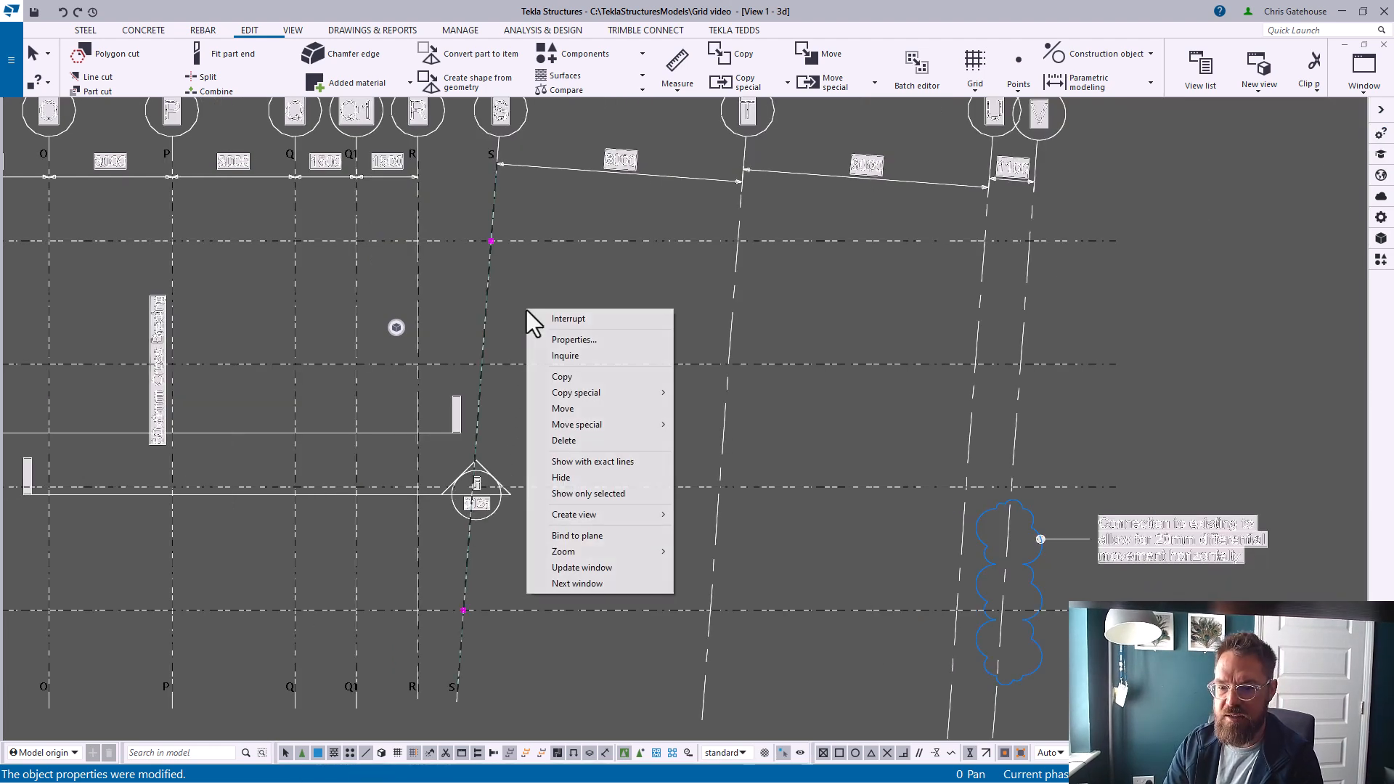
click(575, 375)
click(465, 610)
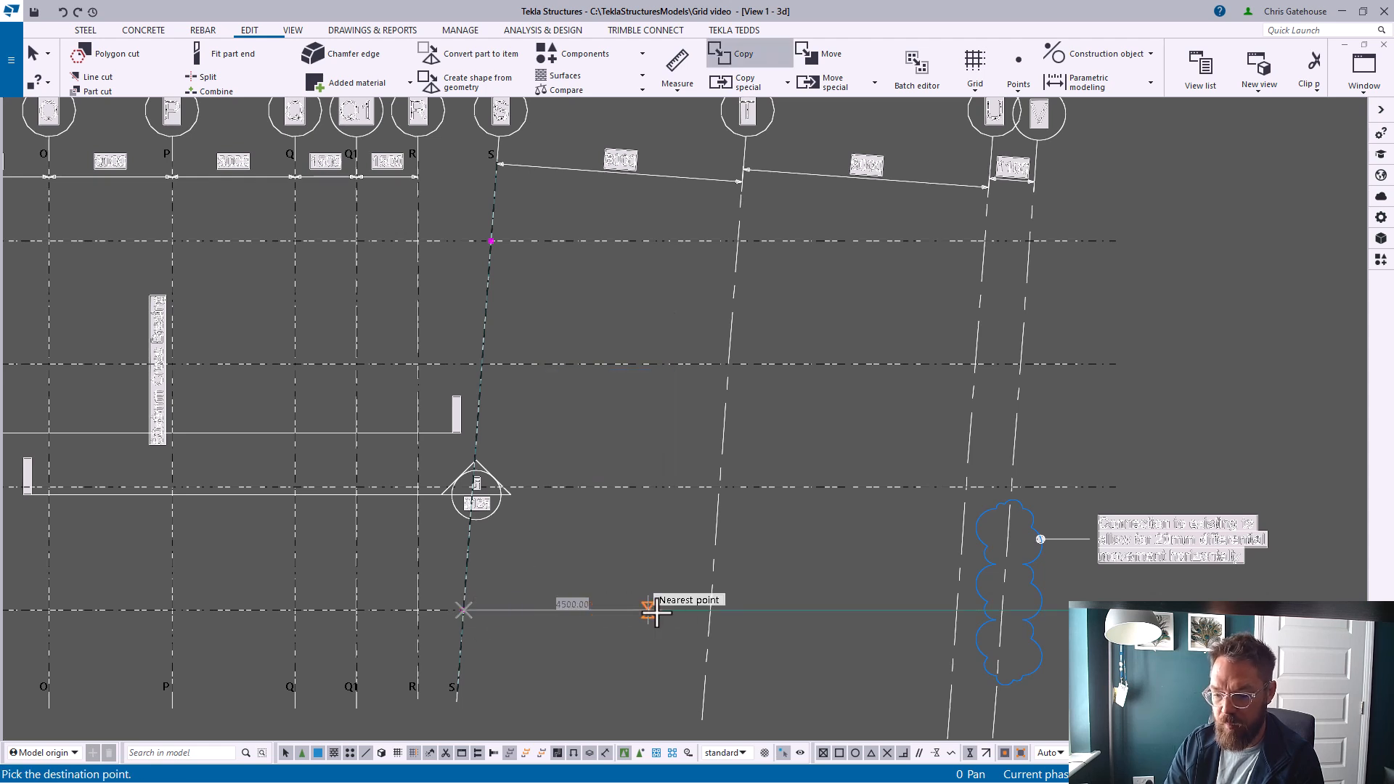
click(705, 609)
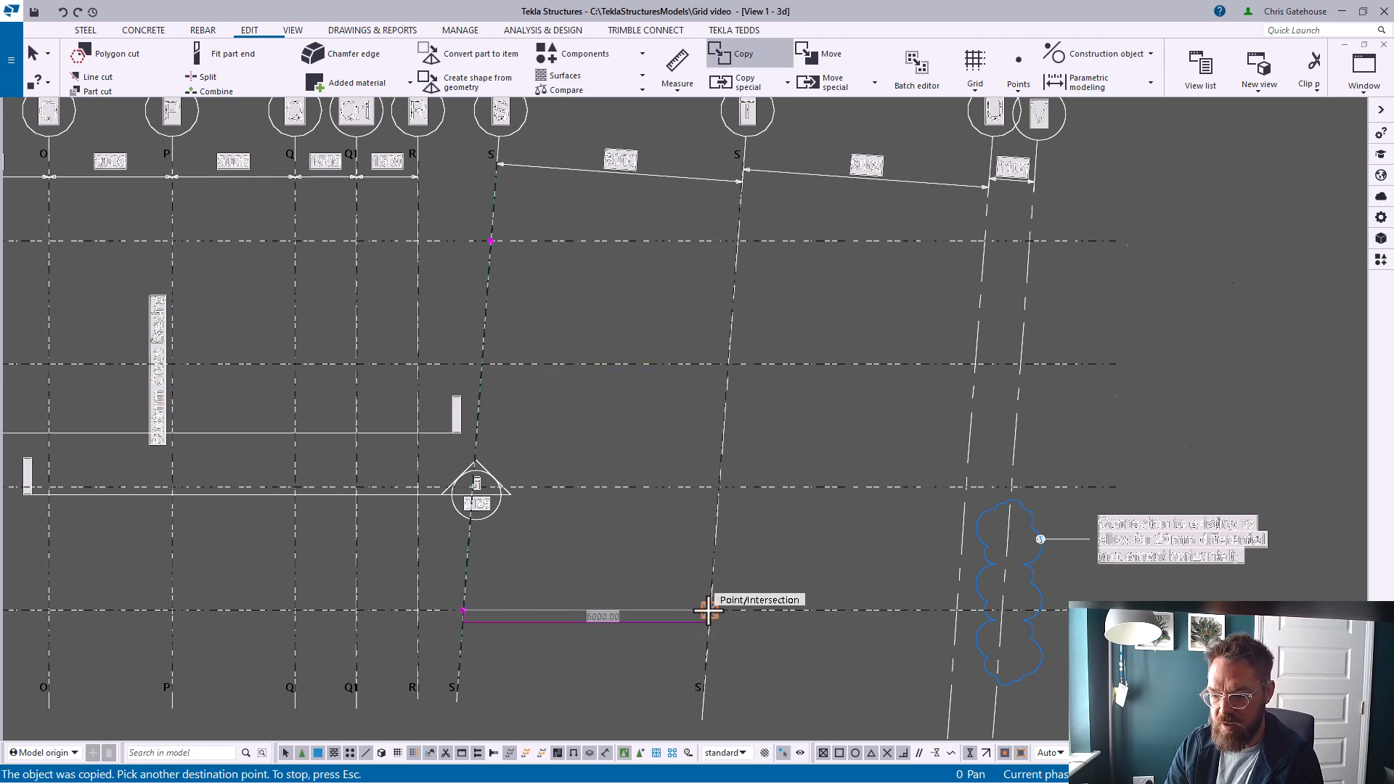
scroll(708, 610, up, 5)
key(ctrl+x)
key(ctrl+z)
scroll(725, 604, down, 1)
right_click(747, 516)
click(669, 458)
scroll(716, 620, up, 3)
click(711, 598)
scroll(443, 538, down, 4)
scroll(768, 536, down, 2)
scroll(798, 550, up, 5)
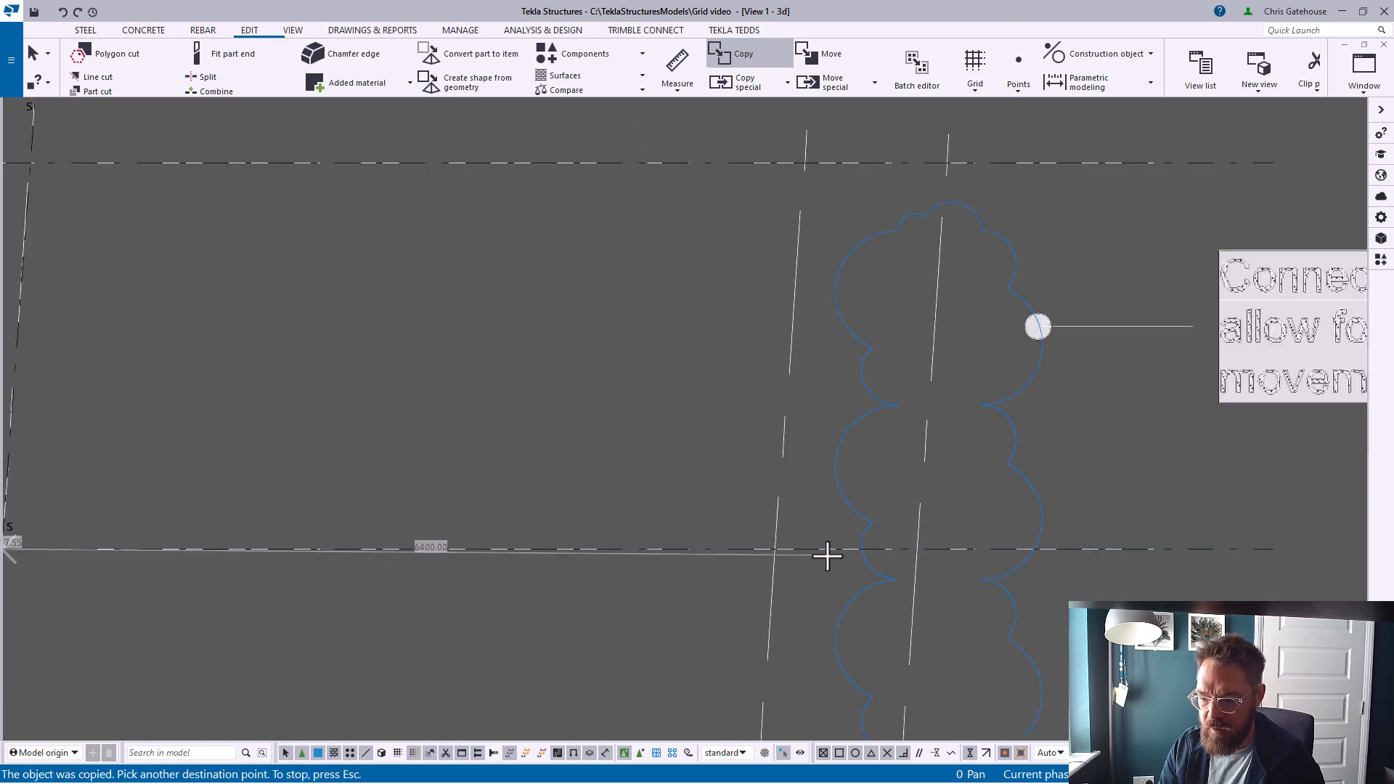
click(763, 546)
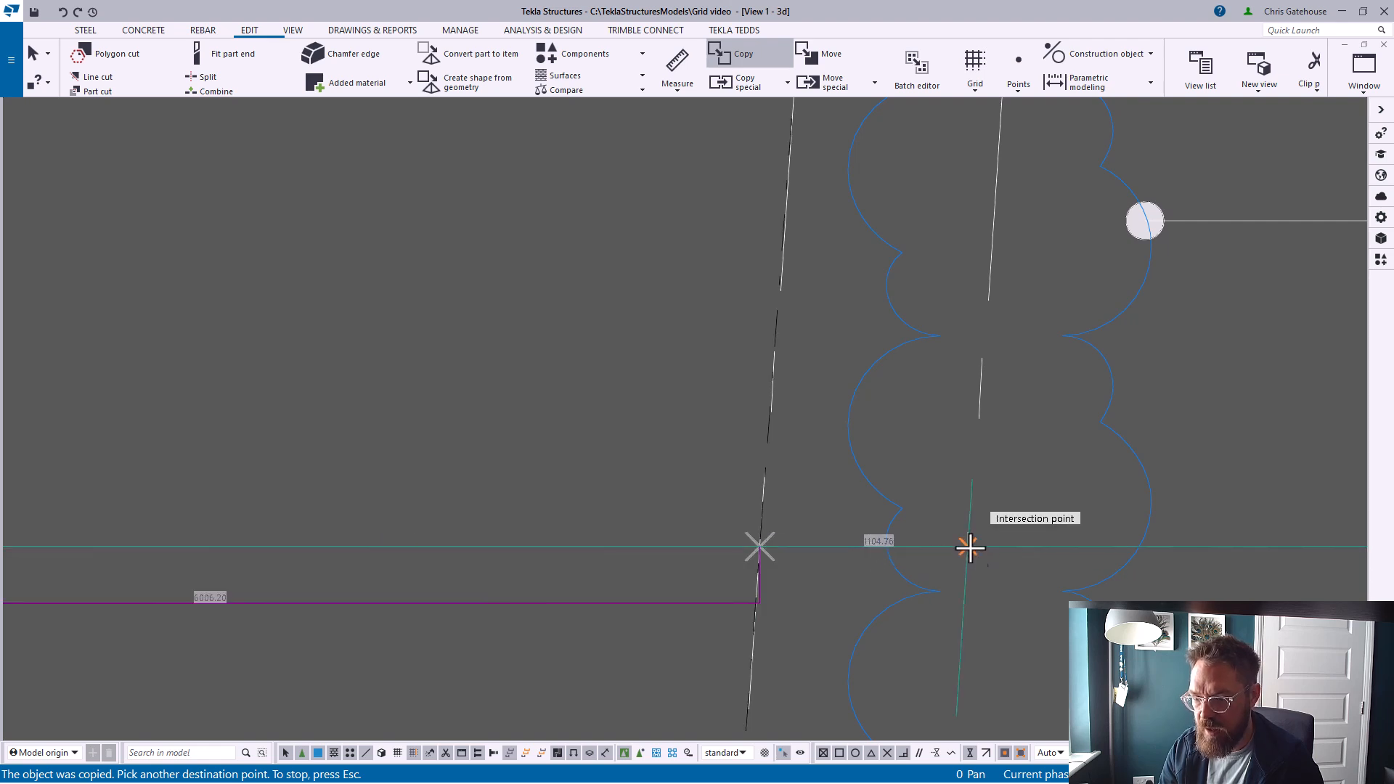
scroll(970, 547, down, 6)
right_click(810, 265)
click(810, 260)
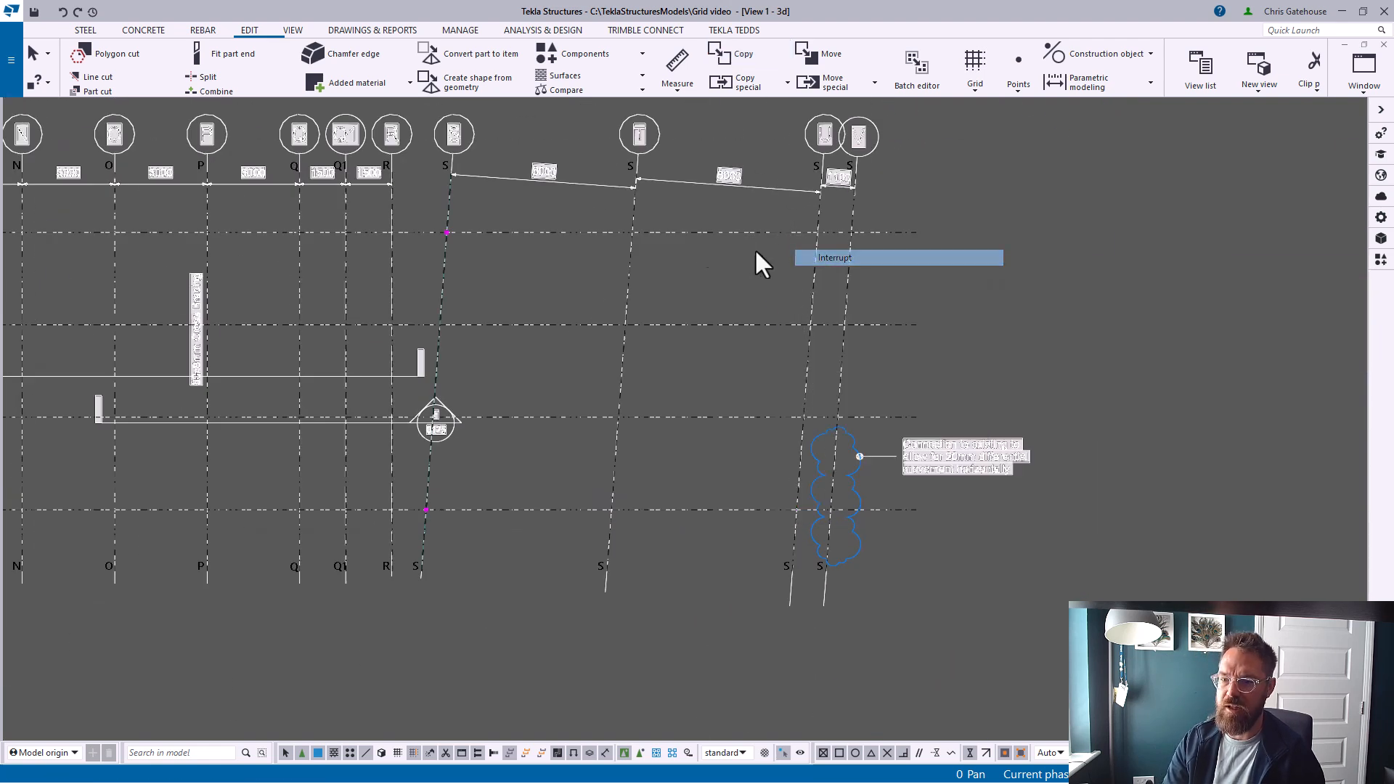
Relabel the three copied sloped grid lines as T, U and V
double_click(630, 209)
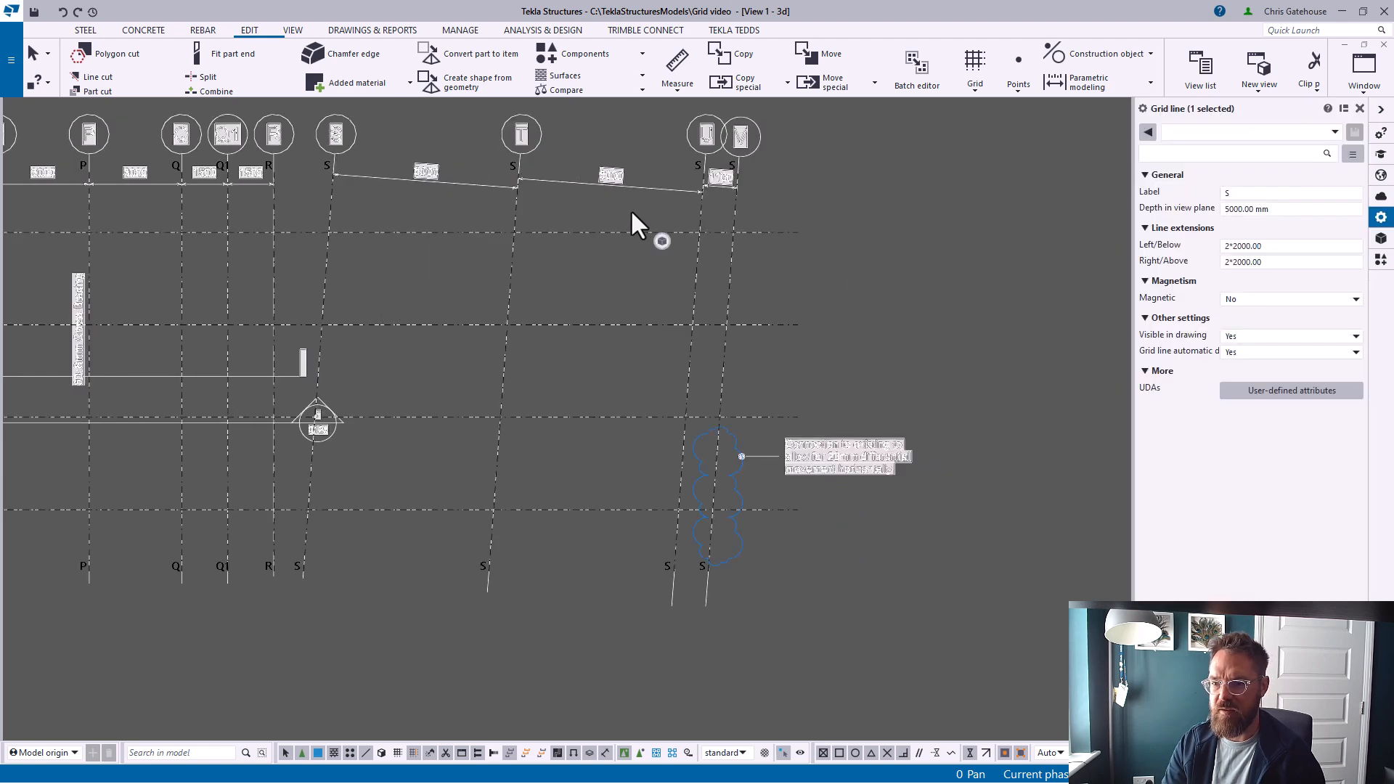
click(1260, 193)
text(T)
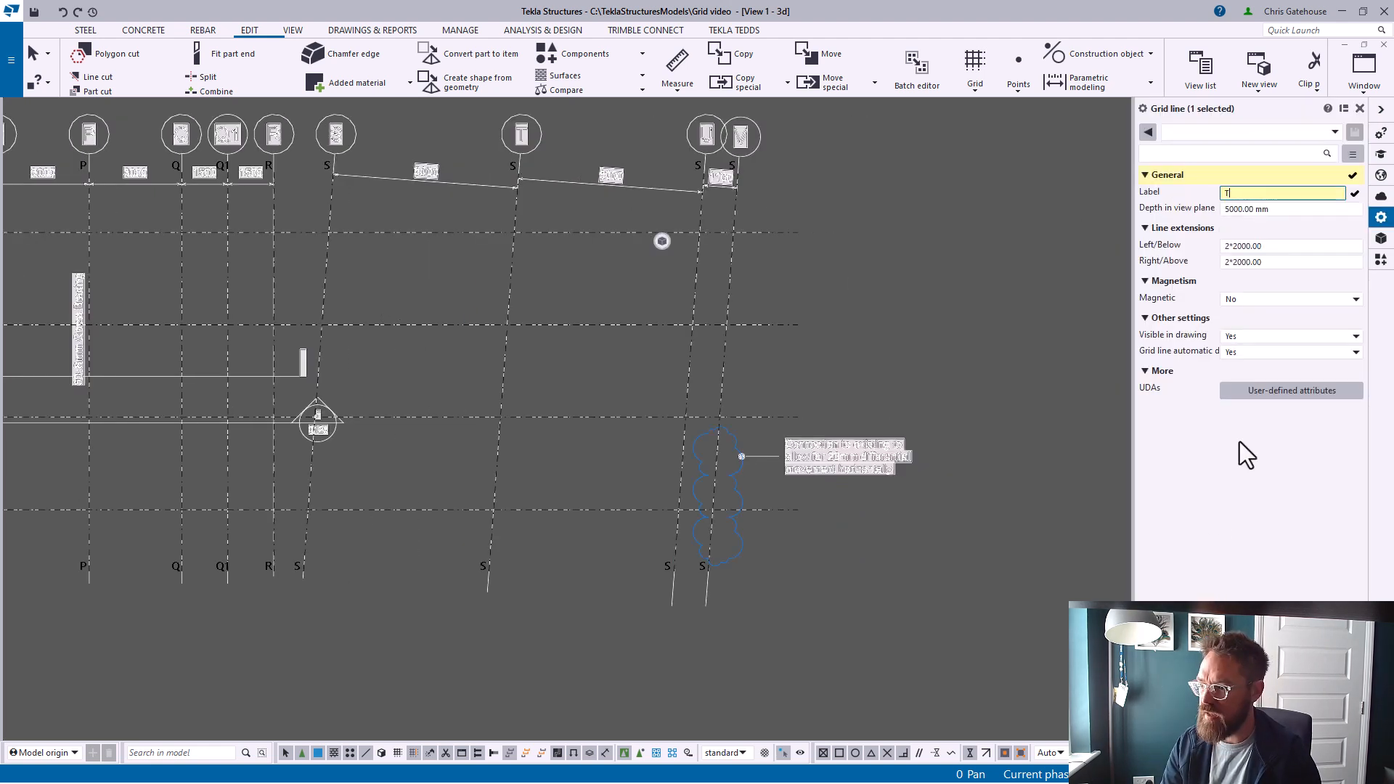
key(Return)
click(701, 212)
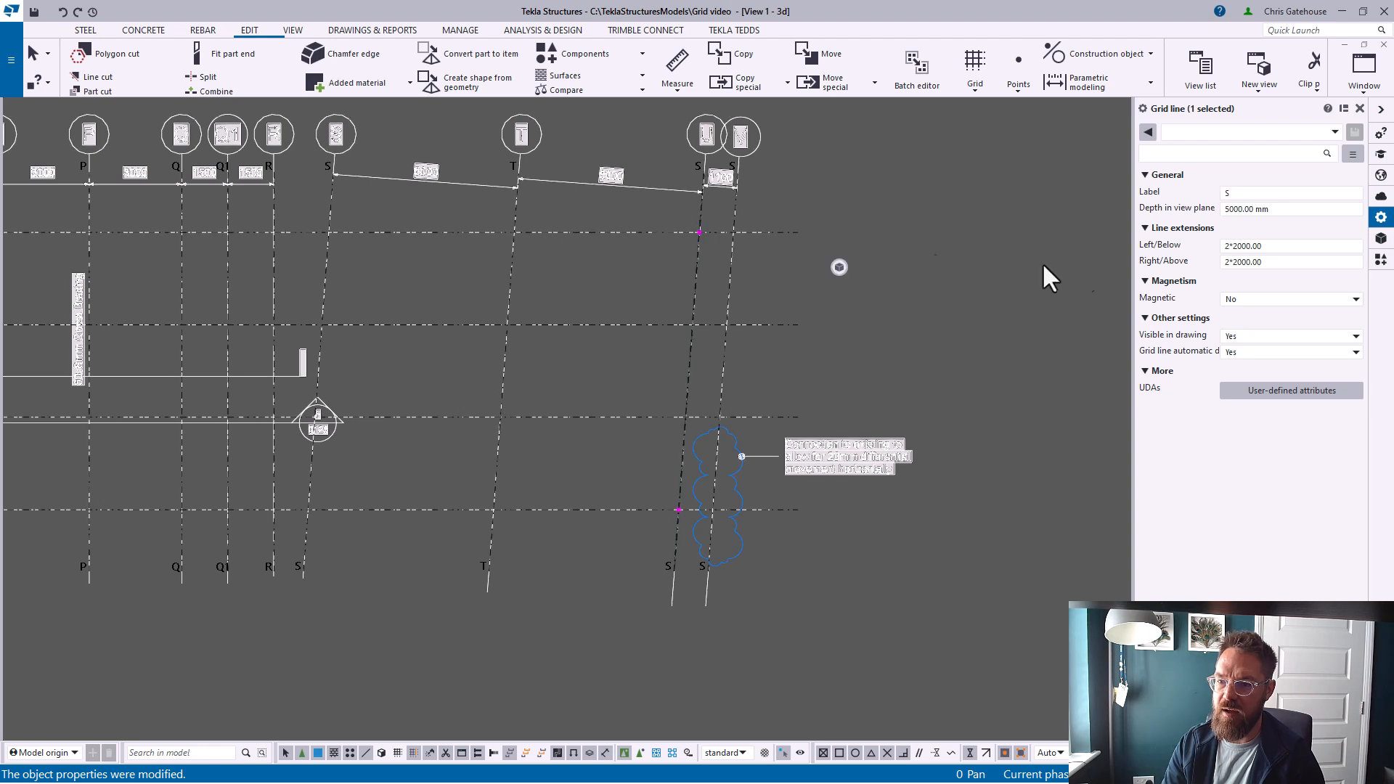
click(1230, 194)
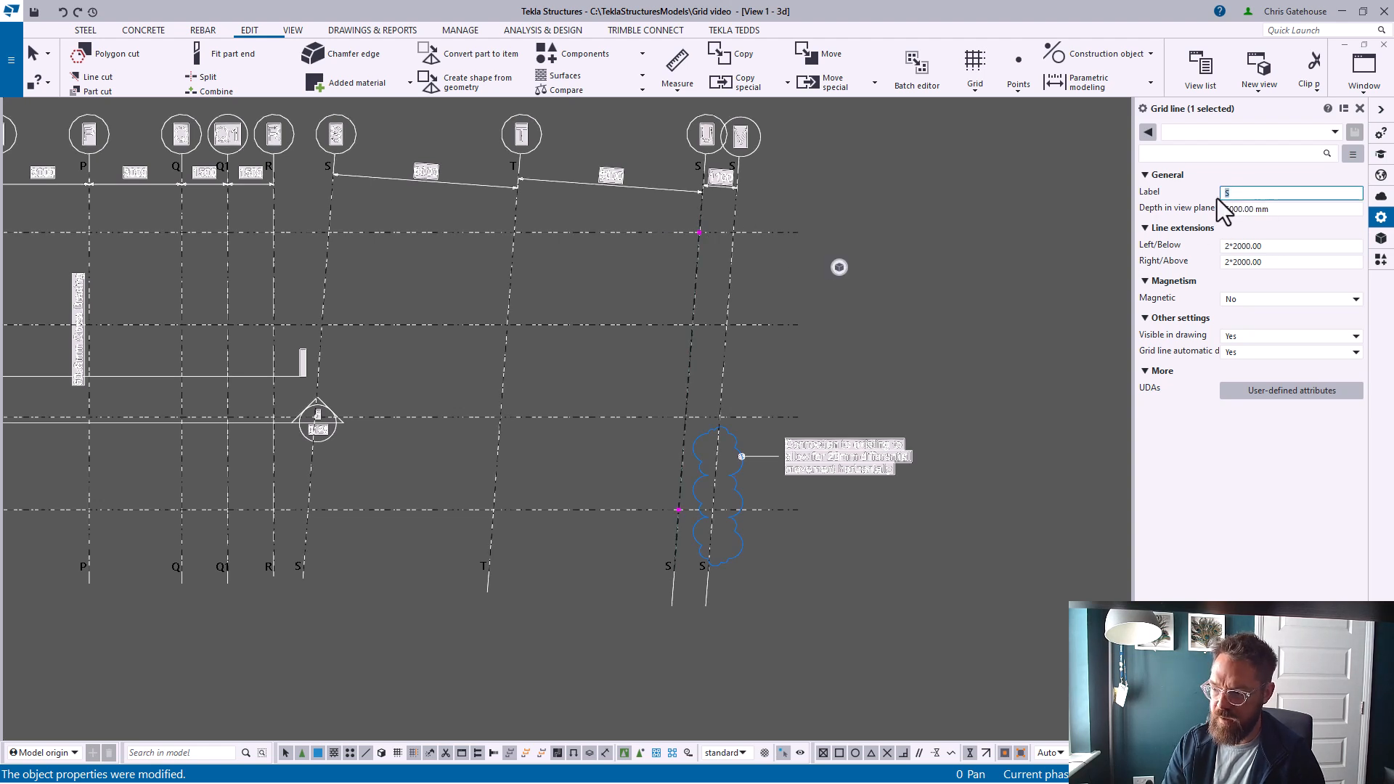
text(U)
key(Return)
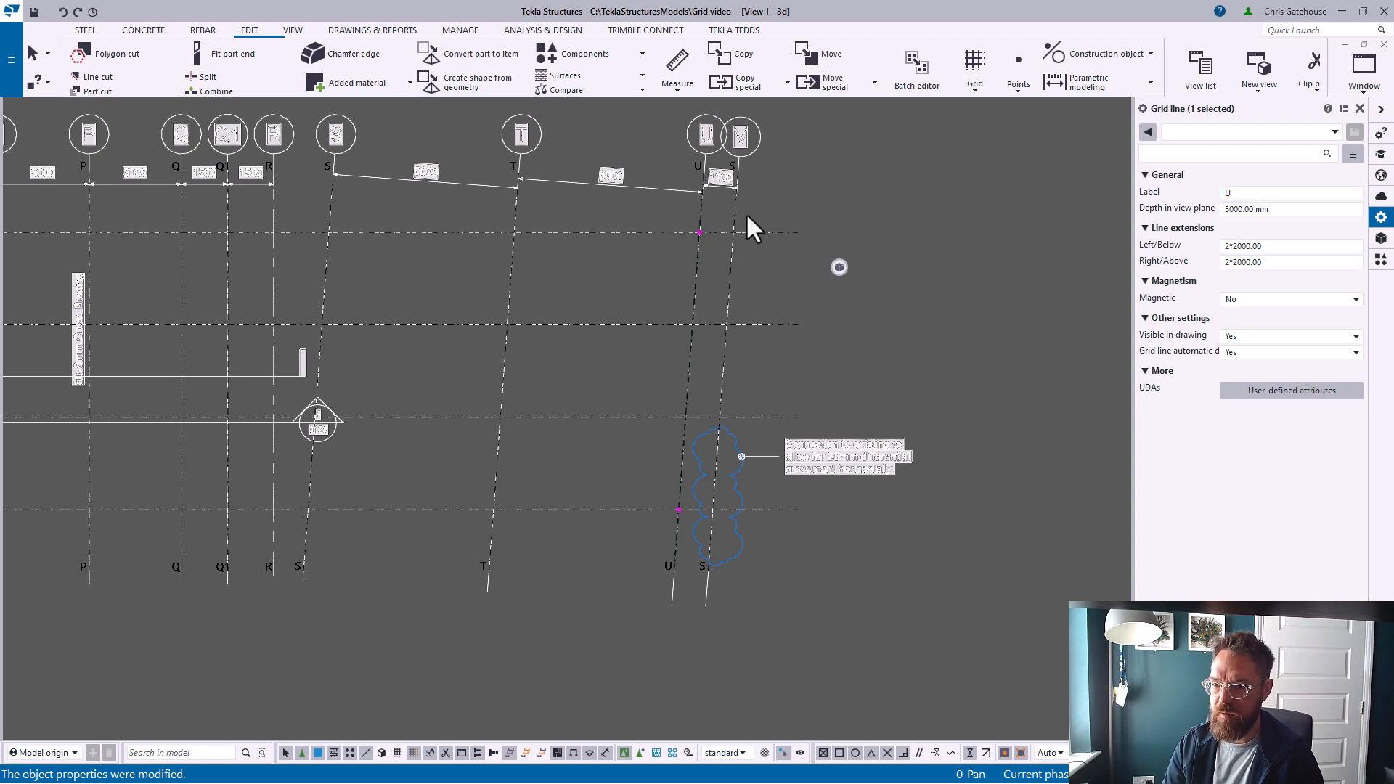
click(735, 214)
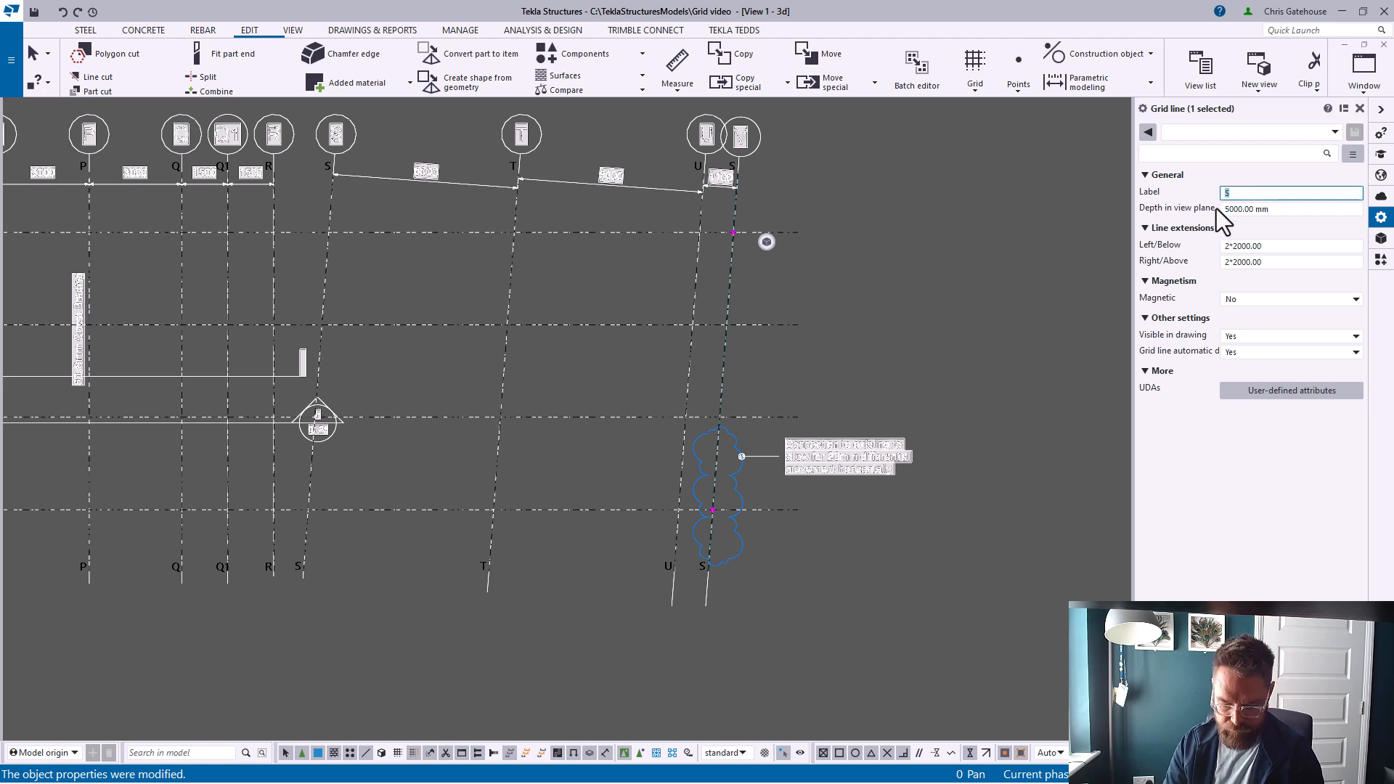
text(V)
key(Return)
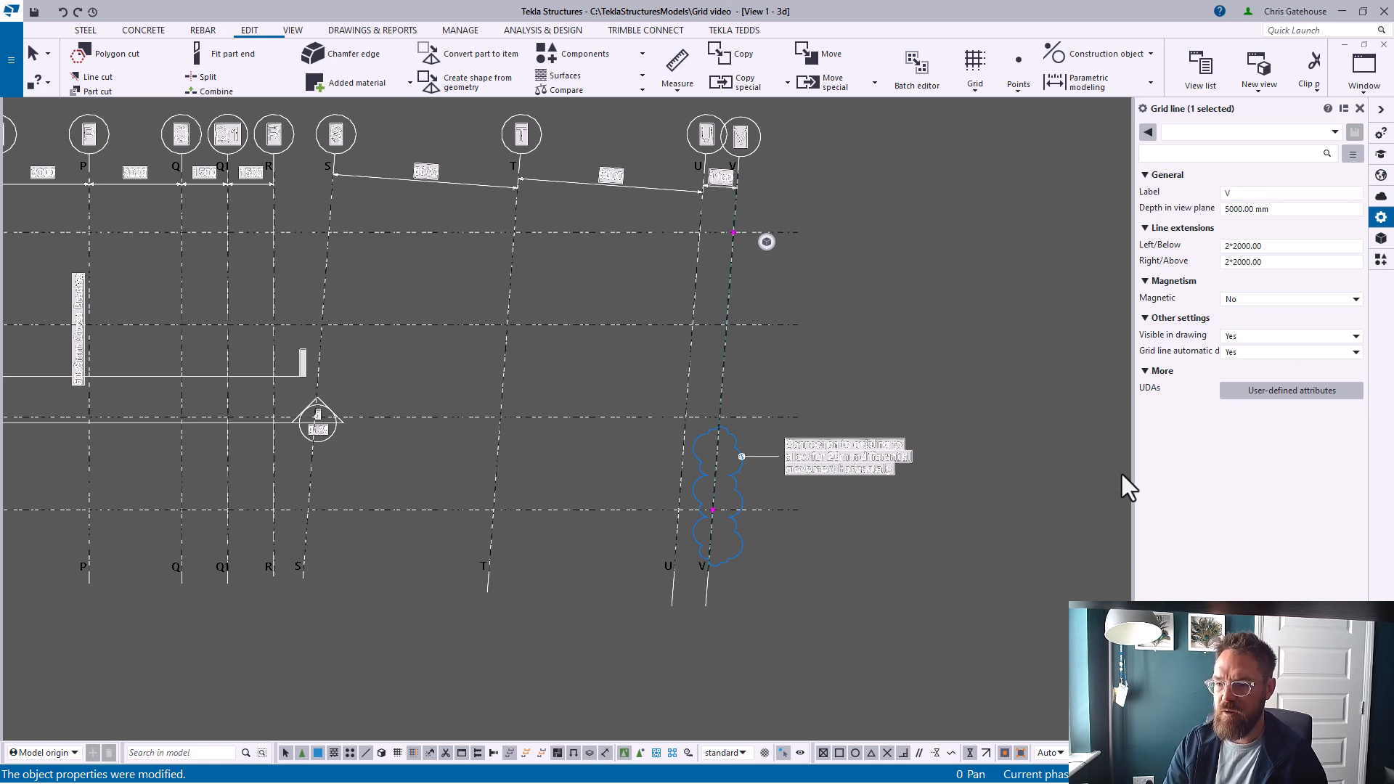
click(1361, 108)
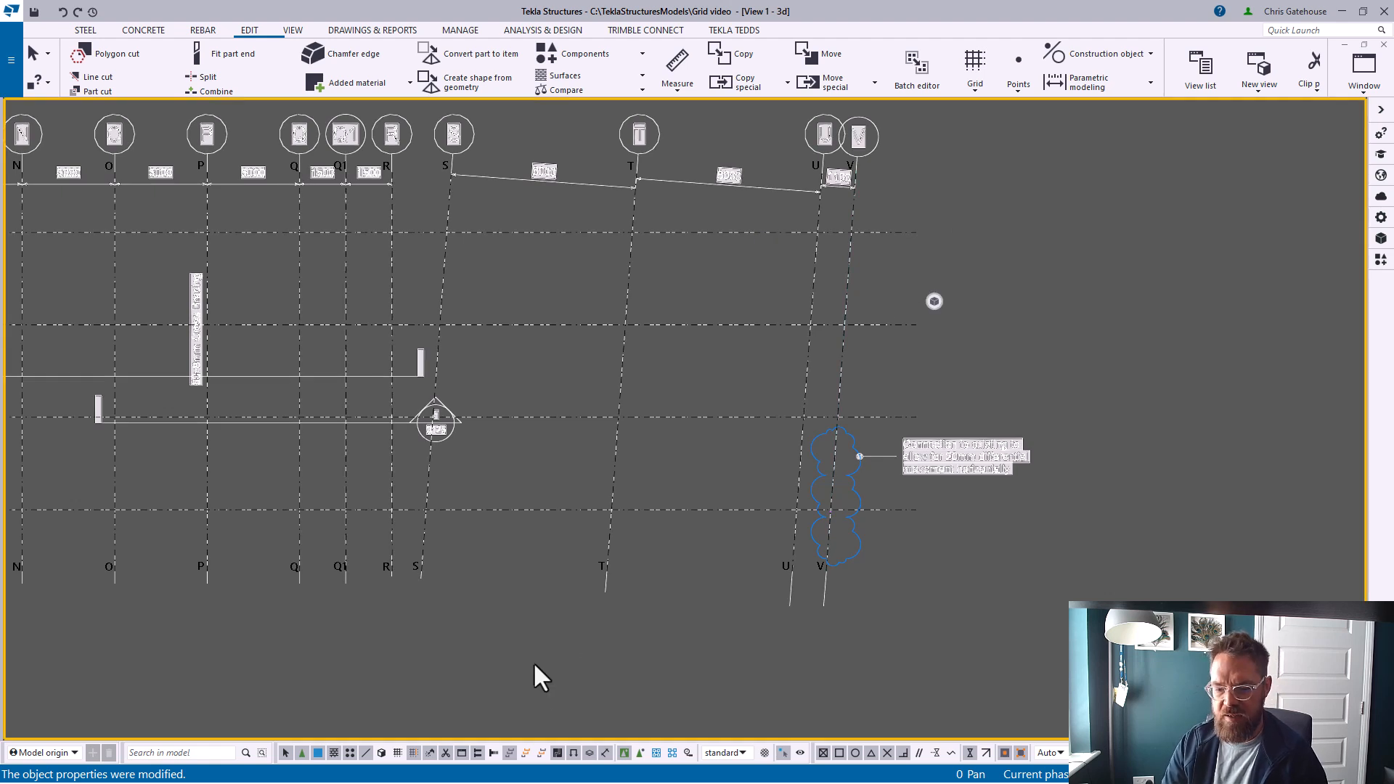
Examine the whole reference drawing, focusing on the lower-left gridlines A to I and 08 to 20
click(397, 752)
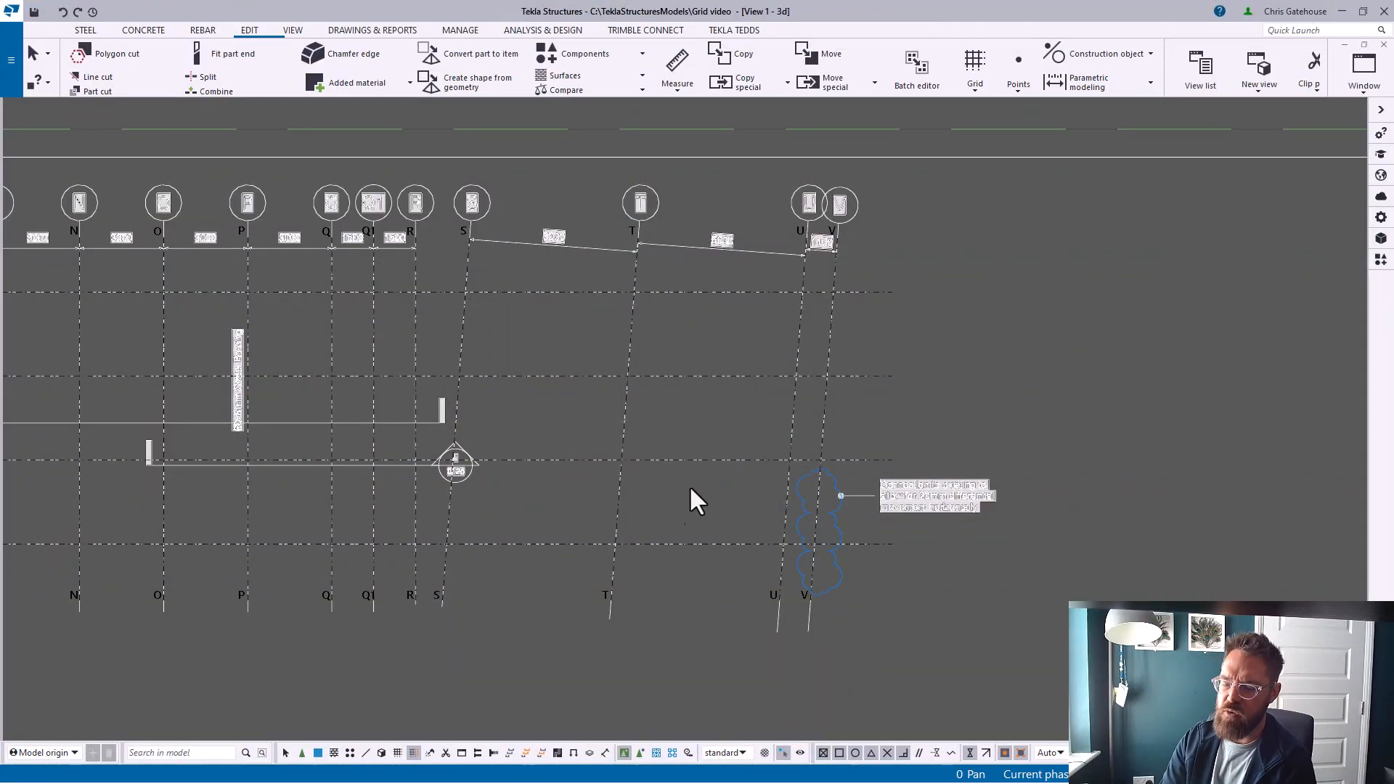
scroll(799, 276, down, 8)
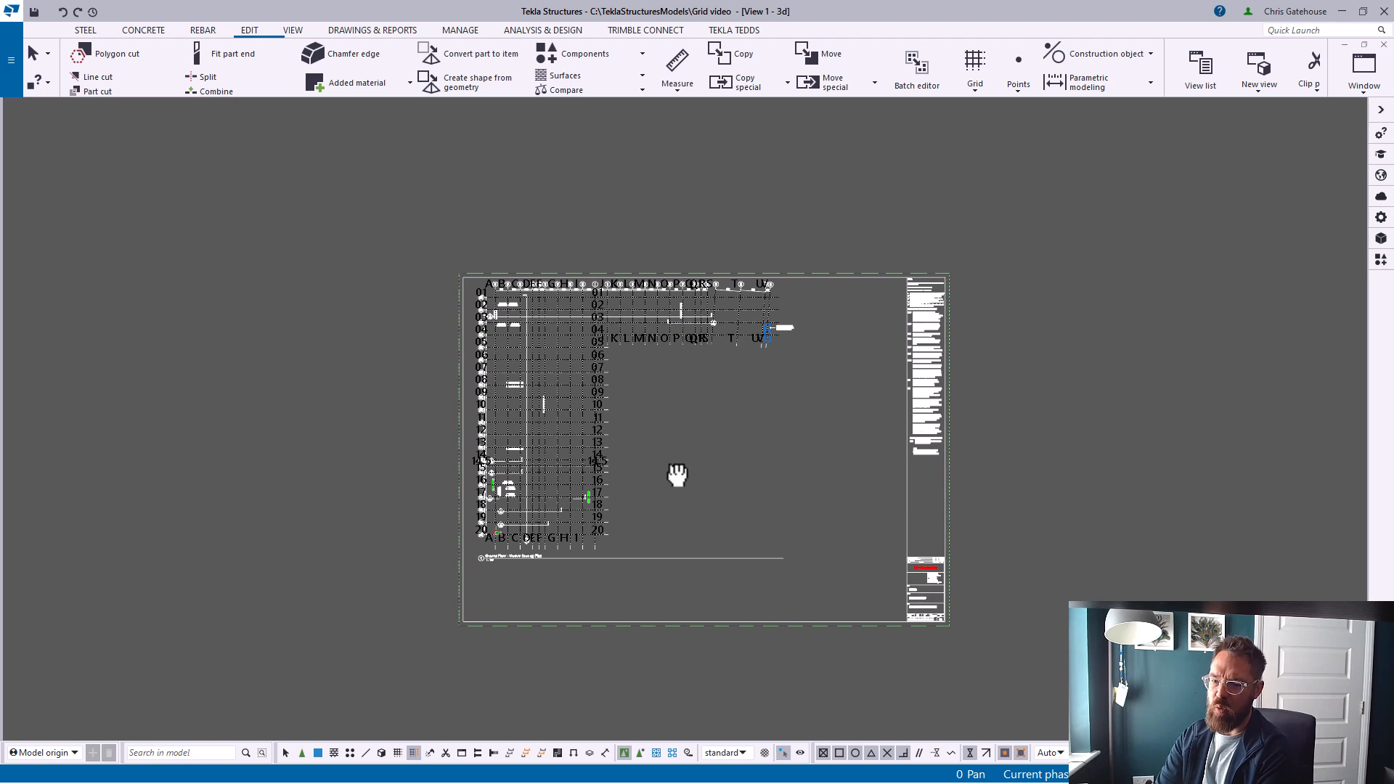
middle_drag(679, 483, 660, 461)
scroll(732, 343, up, 3)
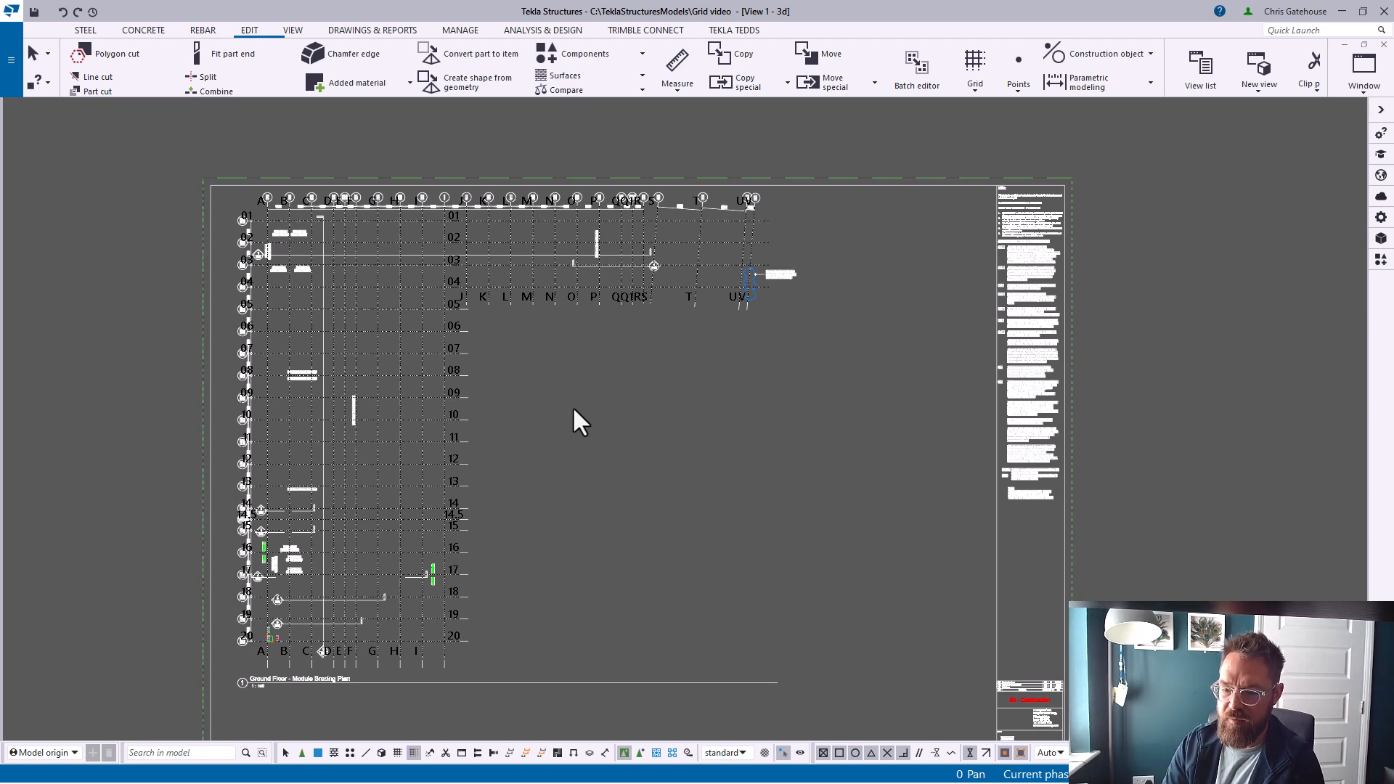
mouse_move(519, 506)
middle_down()
mouse_move(504, 478)
mouse_move(489, 508)
mouse_move(523, 433)
mouse_move(583, 436)
middle_up()
scroll(517, 494, up, 5)
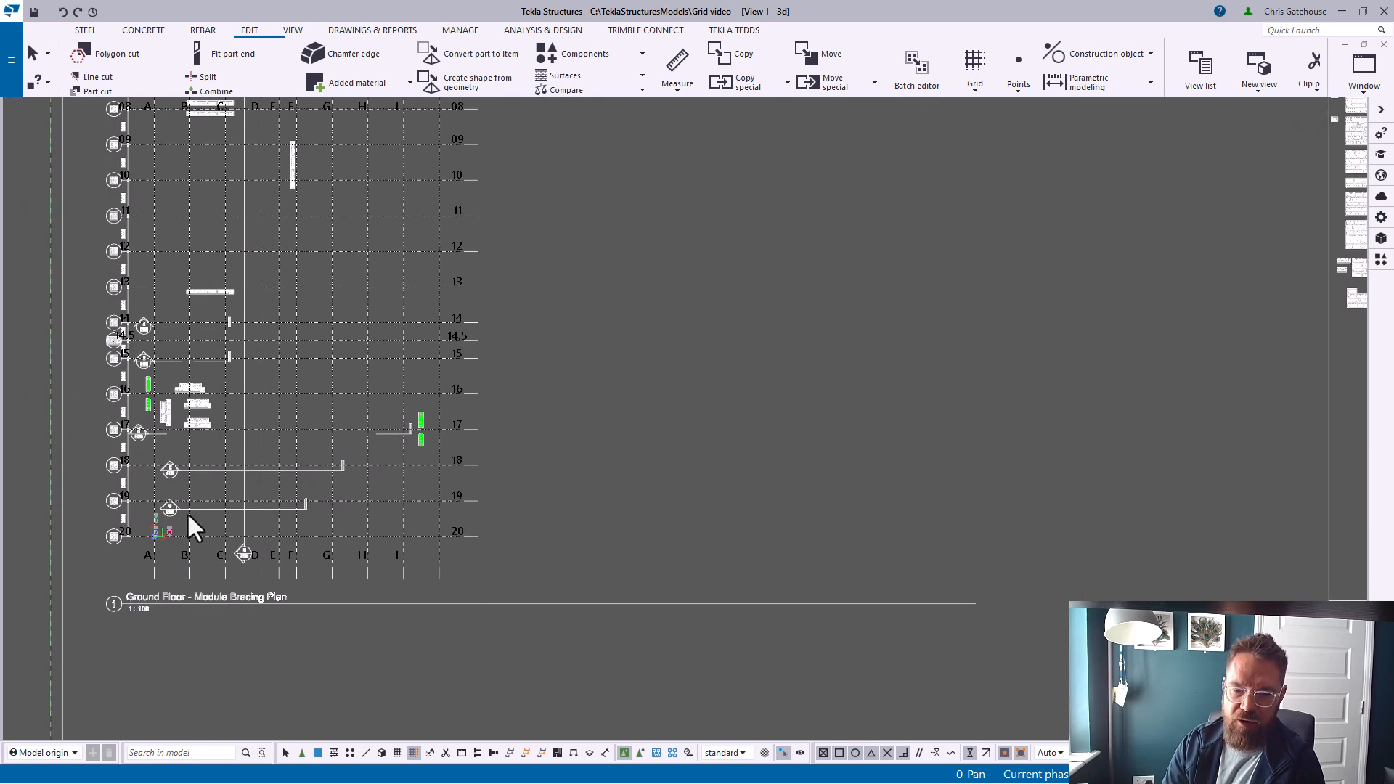
Start a new rectangular grid, resetting its X, Y and Z coordinates to 0.00 and its labels to A and 1, then interrupt
scroll(120, 530, up, 8)
scroll(574, 519, down, 4)
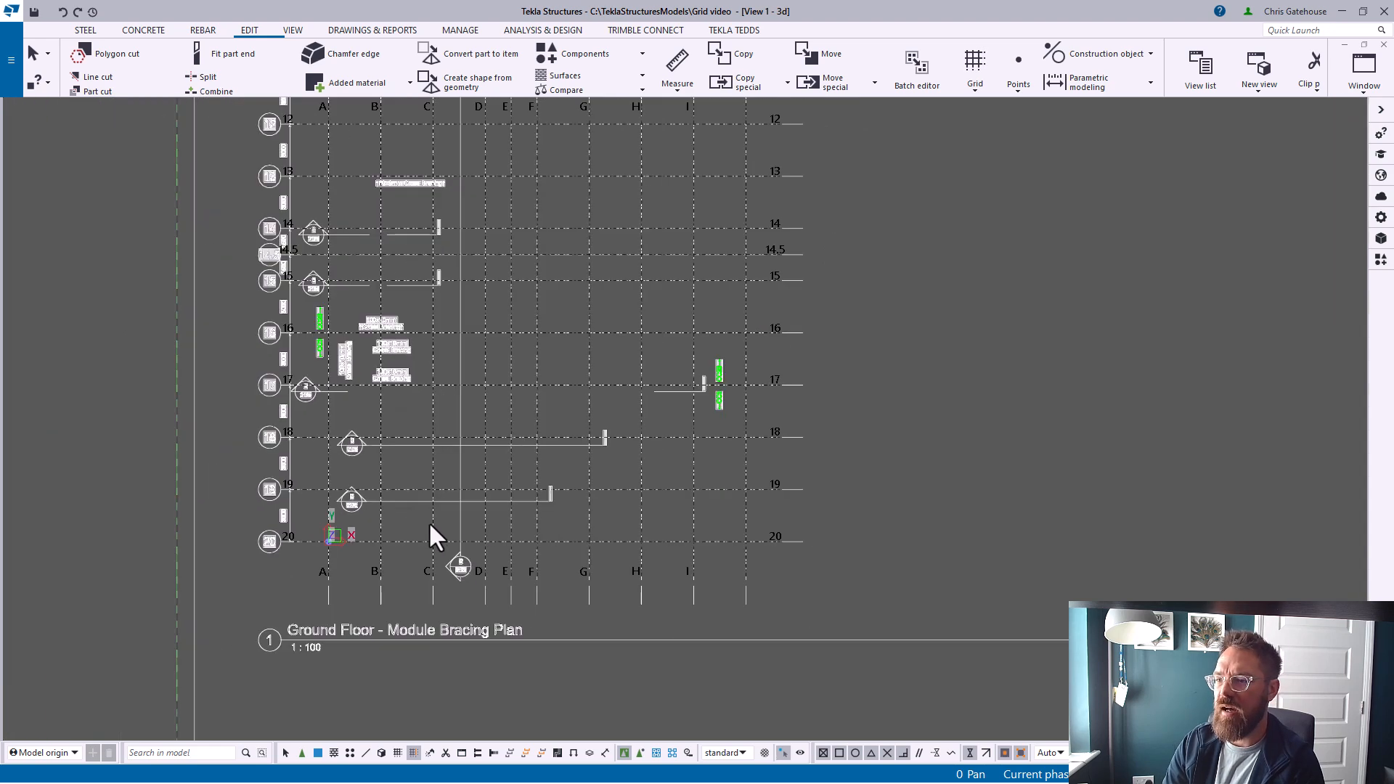
scroll(413, 518, up, 6)
click(977, 69)
click(1227, 193)
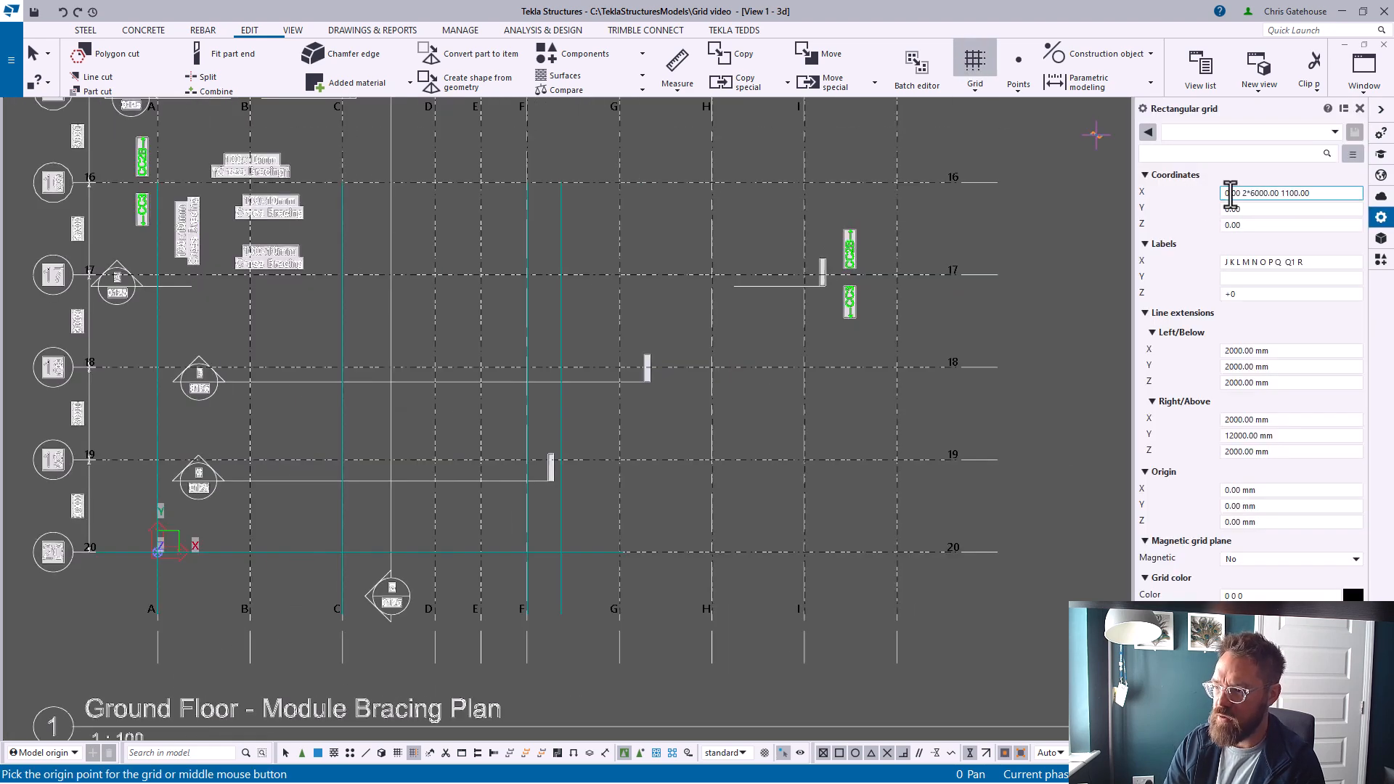
drag(1245, 193, 1353, 195)
key(BackSpace)
key(BackSpace)
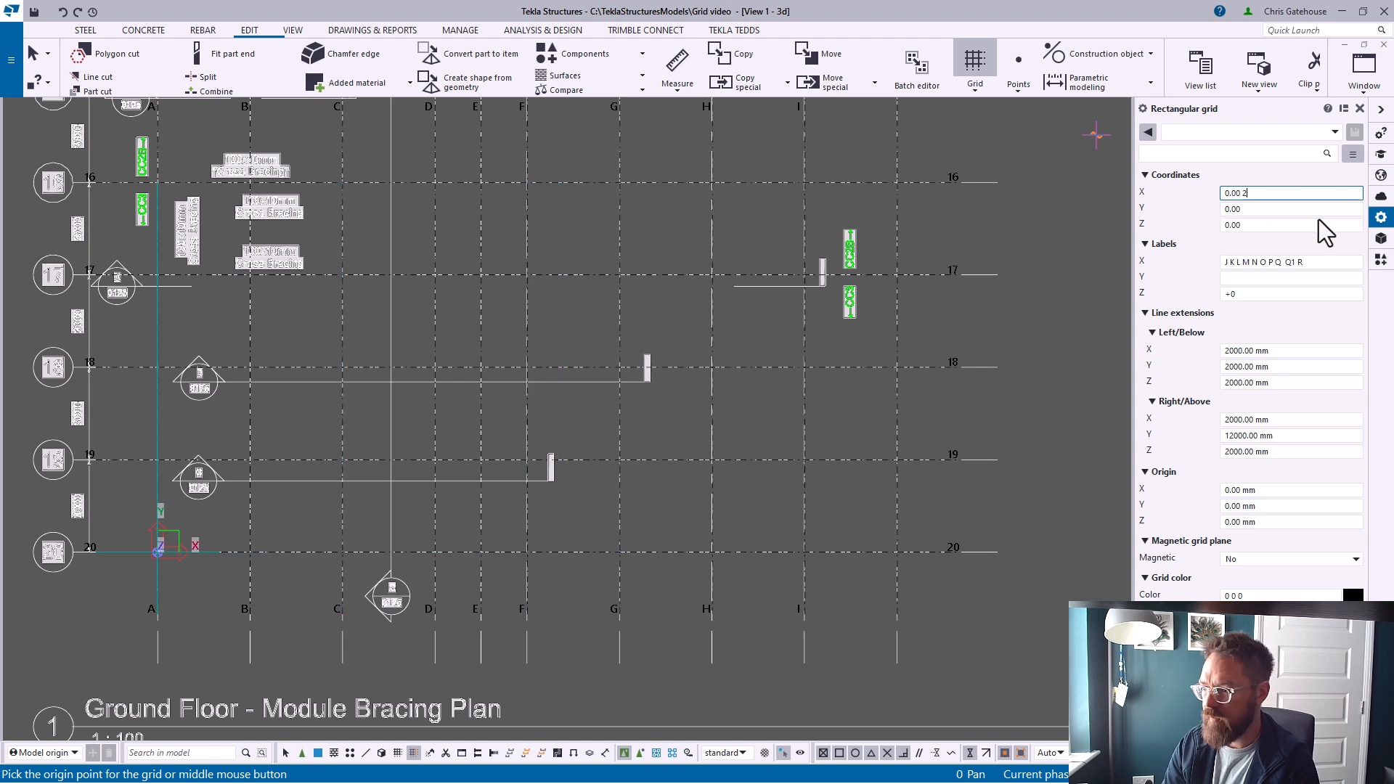
drag(1325, 268, 1171, 282)
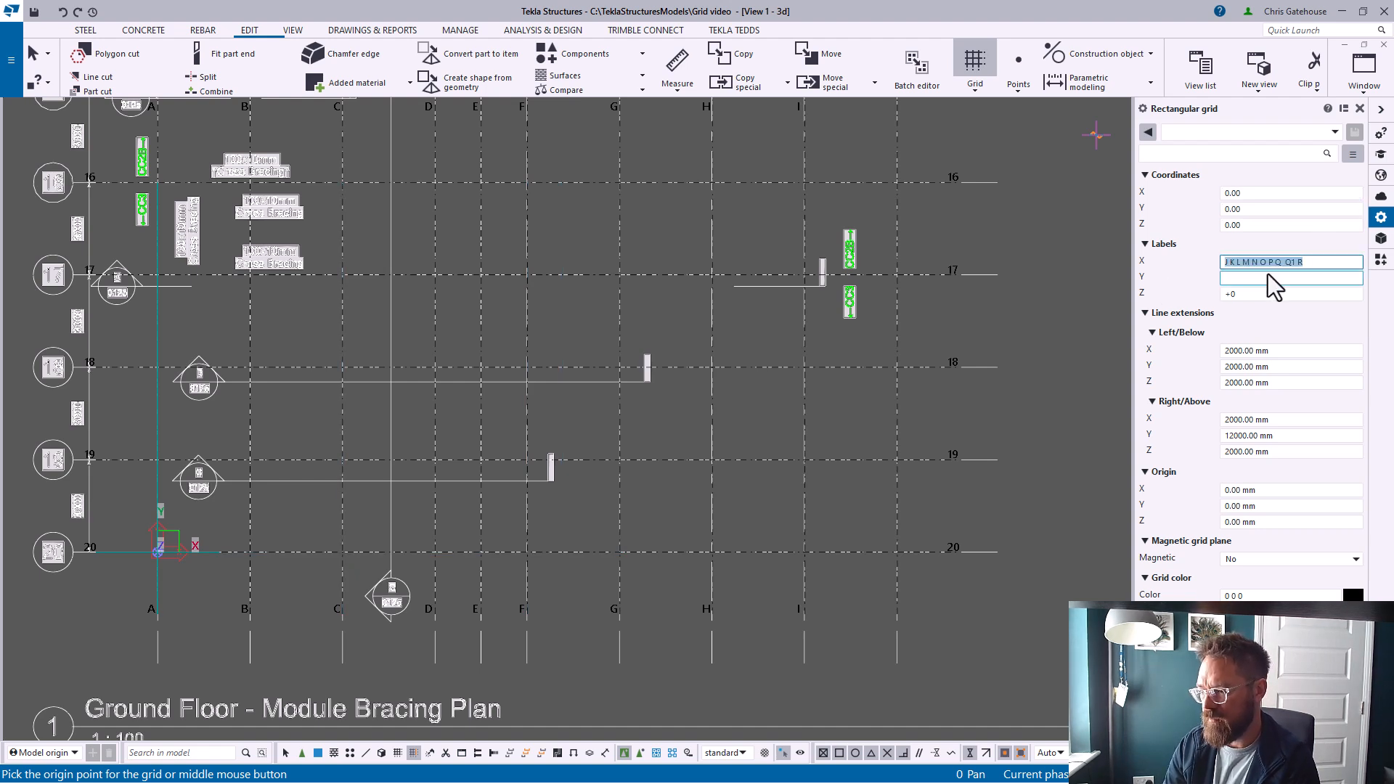
key(BackSpace)
text(A)
click(1241, 278)
click(1260, 197)
click(1257, 210)
click(1254, 226)
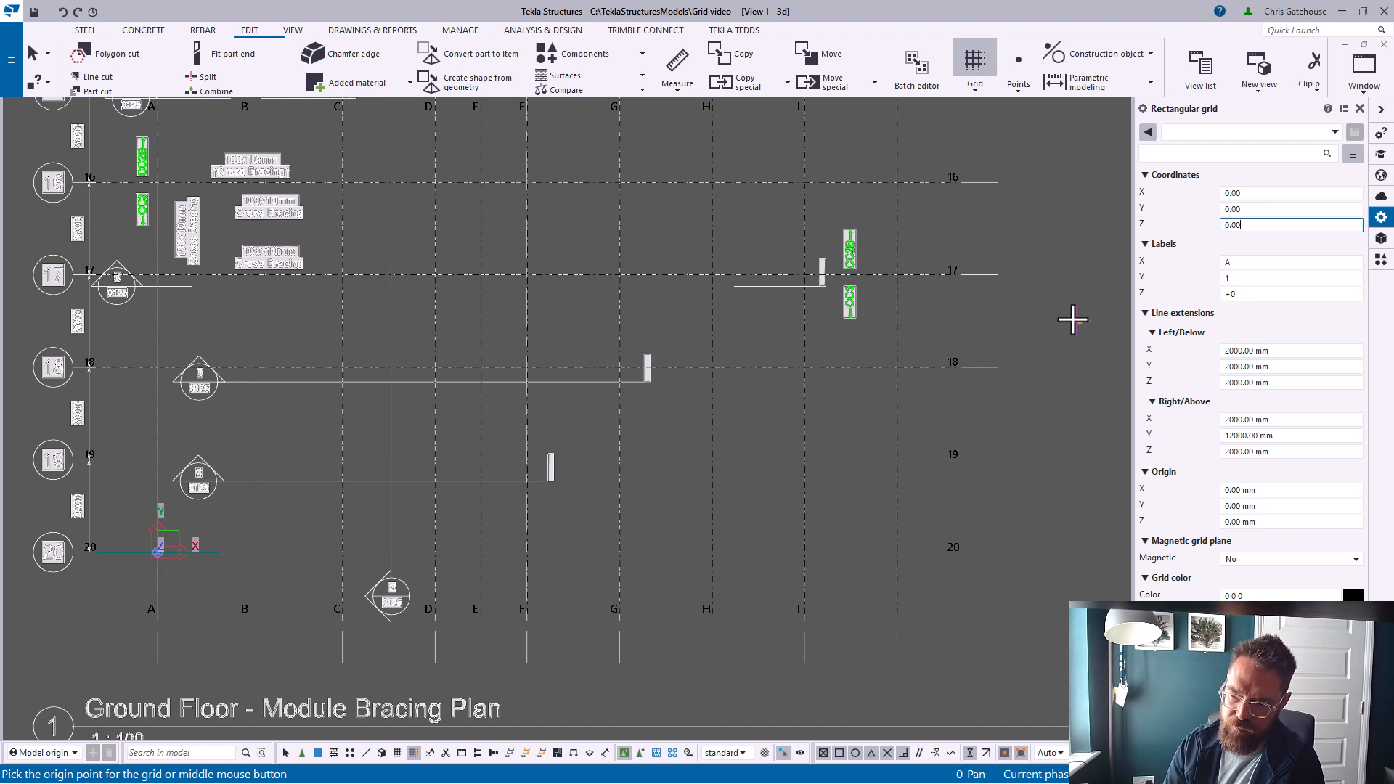
middle_drag(762, 333, 750, 351)
right_click(842, 331)
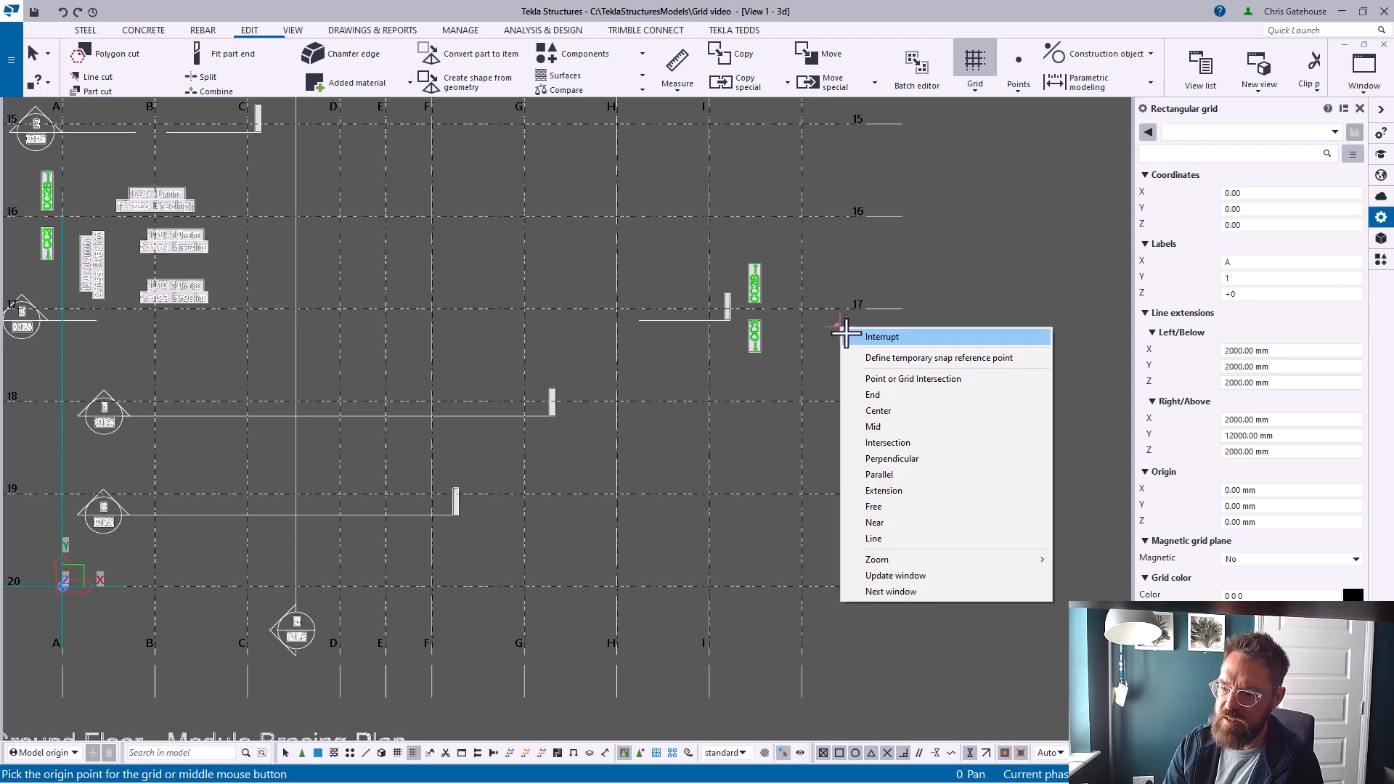
click(846, 334)
middle_drag(850, 351, 800, 336)
Examine the upper gridlines of the reference drawing from A to V
click(989, 63)
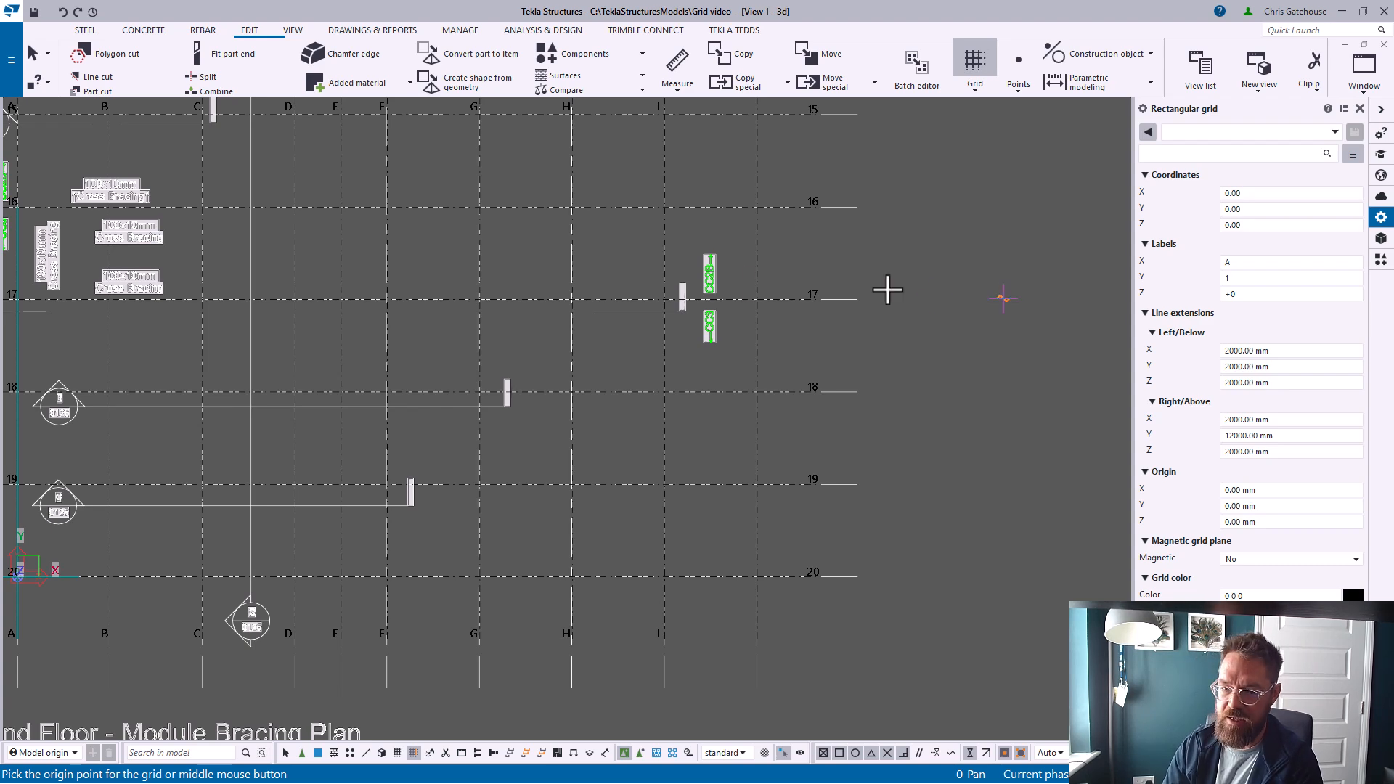
scroll(530, 436, down, 4)
scroll(570, 476, down, 4)
middle_drag(690, 163, 694, 372)
scroll(694, 371, up, 7)
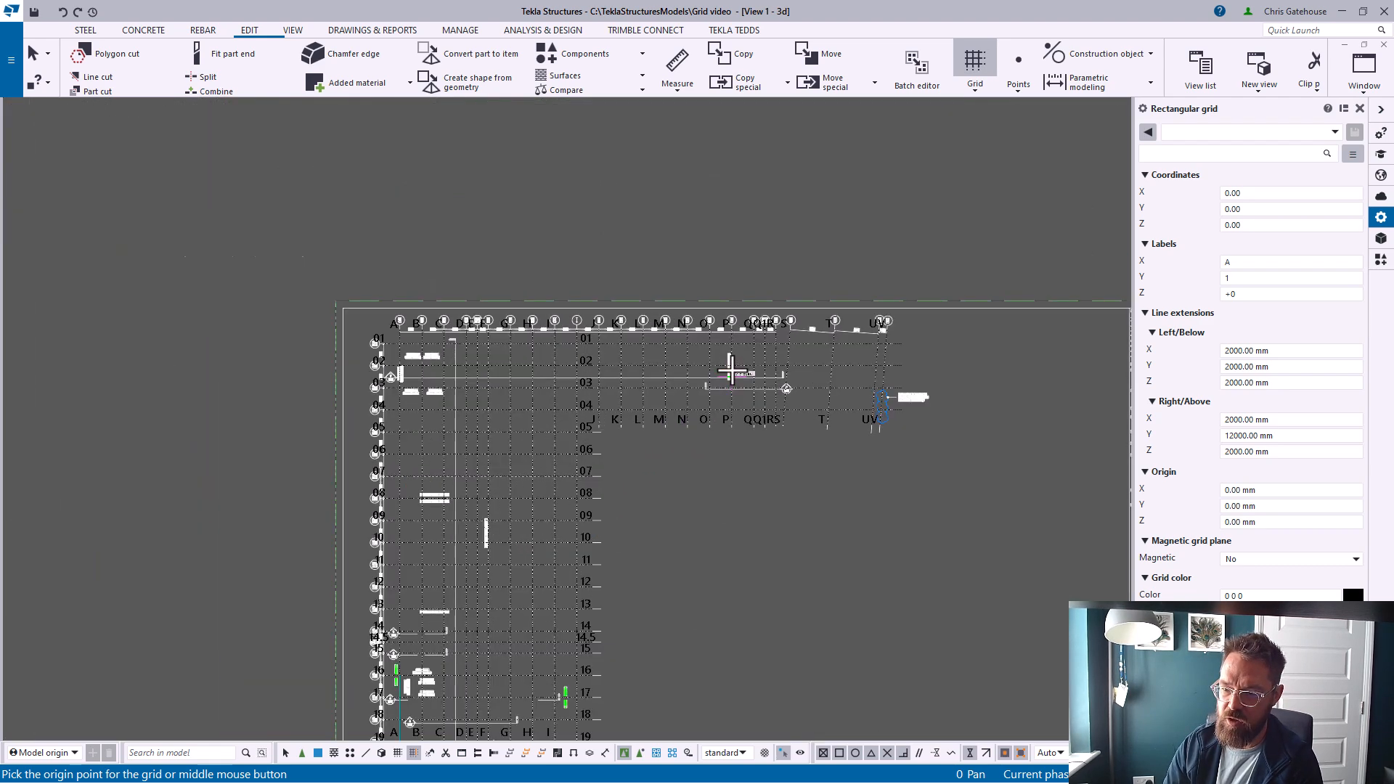
right_click(482, 340)
click(494, 350)
scroll(470, 385, down, 2)
middle_drag(467, 405, 610, 405)
scroll(606, 394, up, 2)
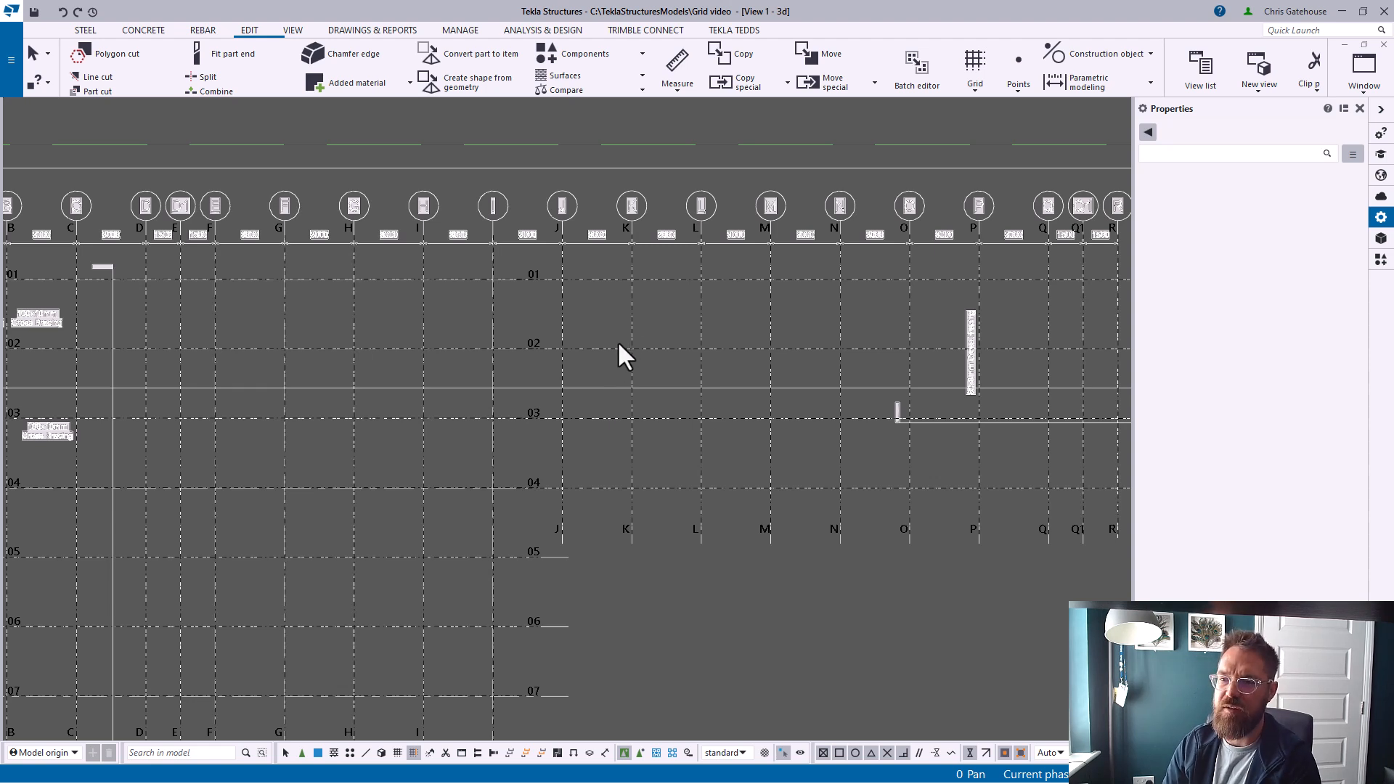
Measure the horizontal distance between gridlines A and J along the top of the drawing
click(678, 67)
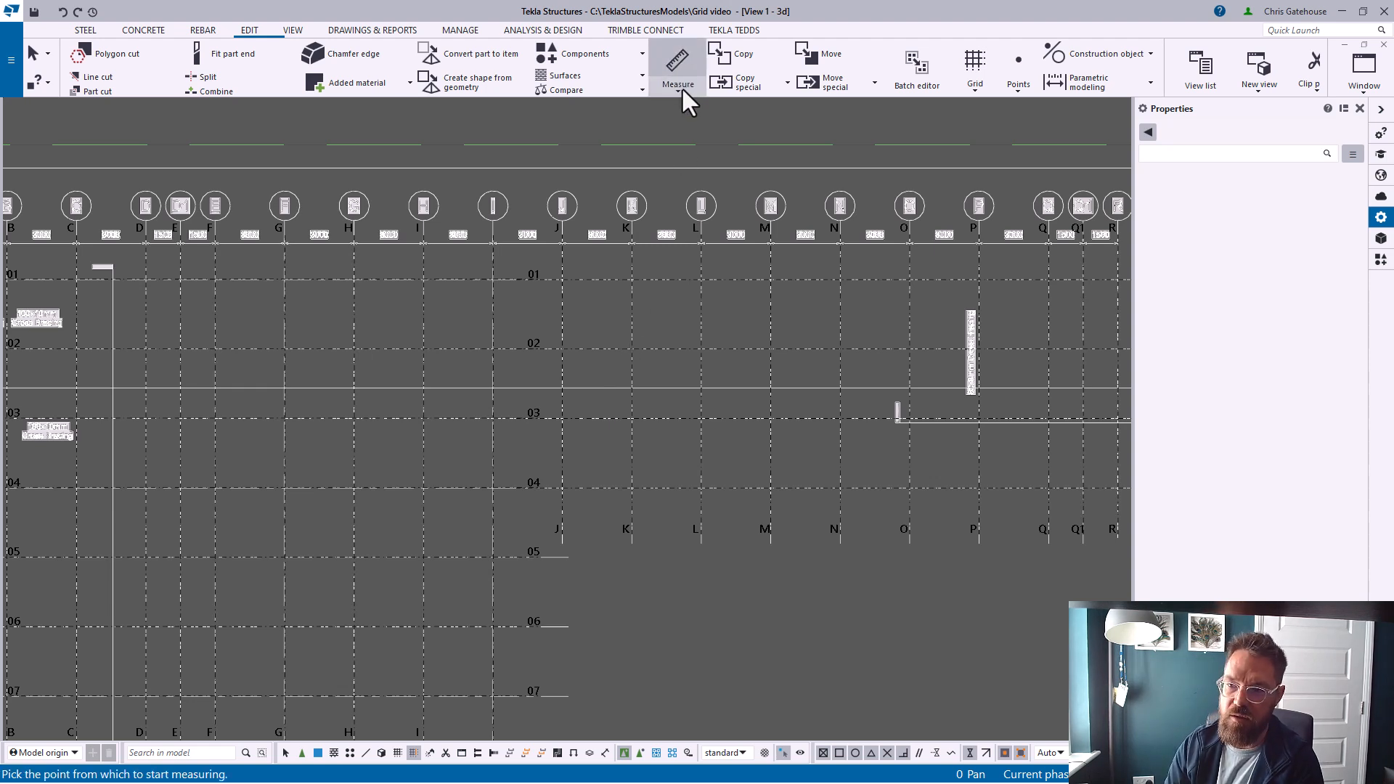
click(682, 87)
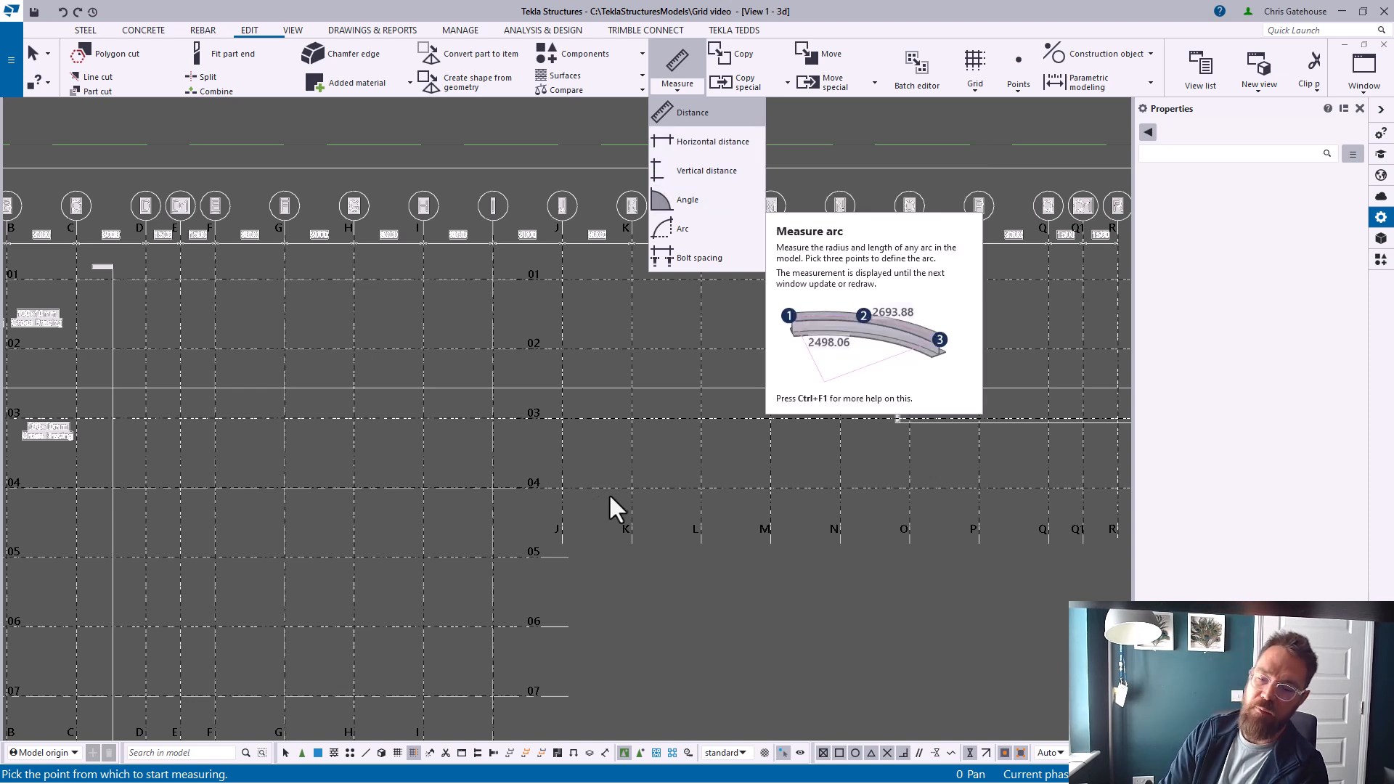
click(670, 150)
scroll(330, 488, down, 2)
middle_drag(289, 349, 377, 292)
click(95, 245)
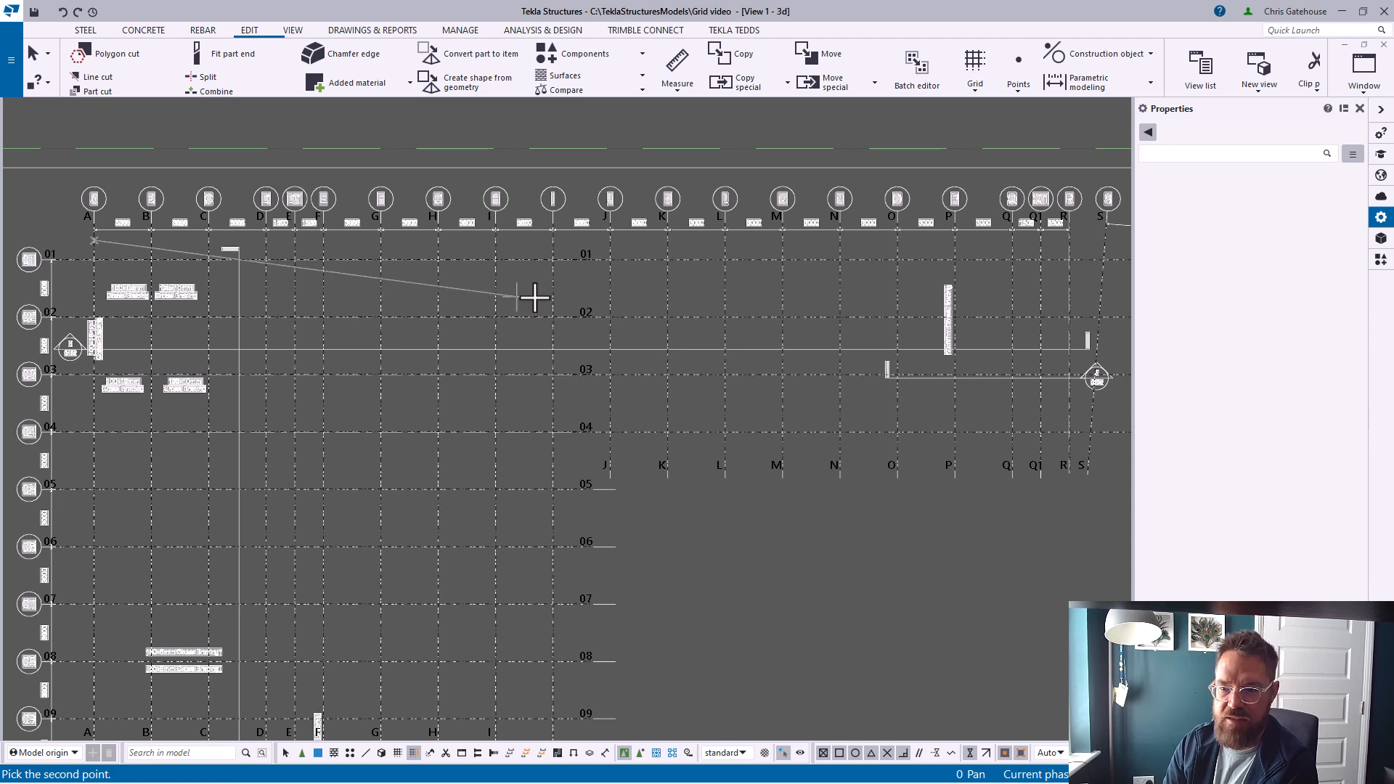
click(612, 247)
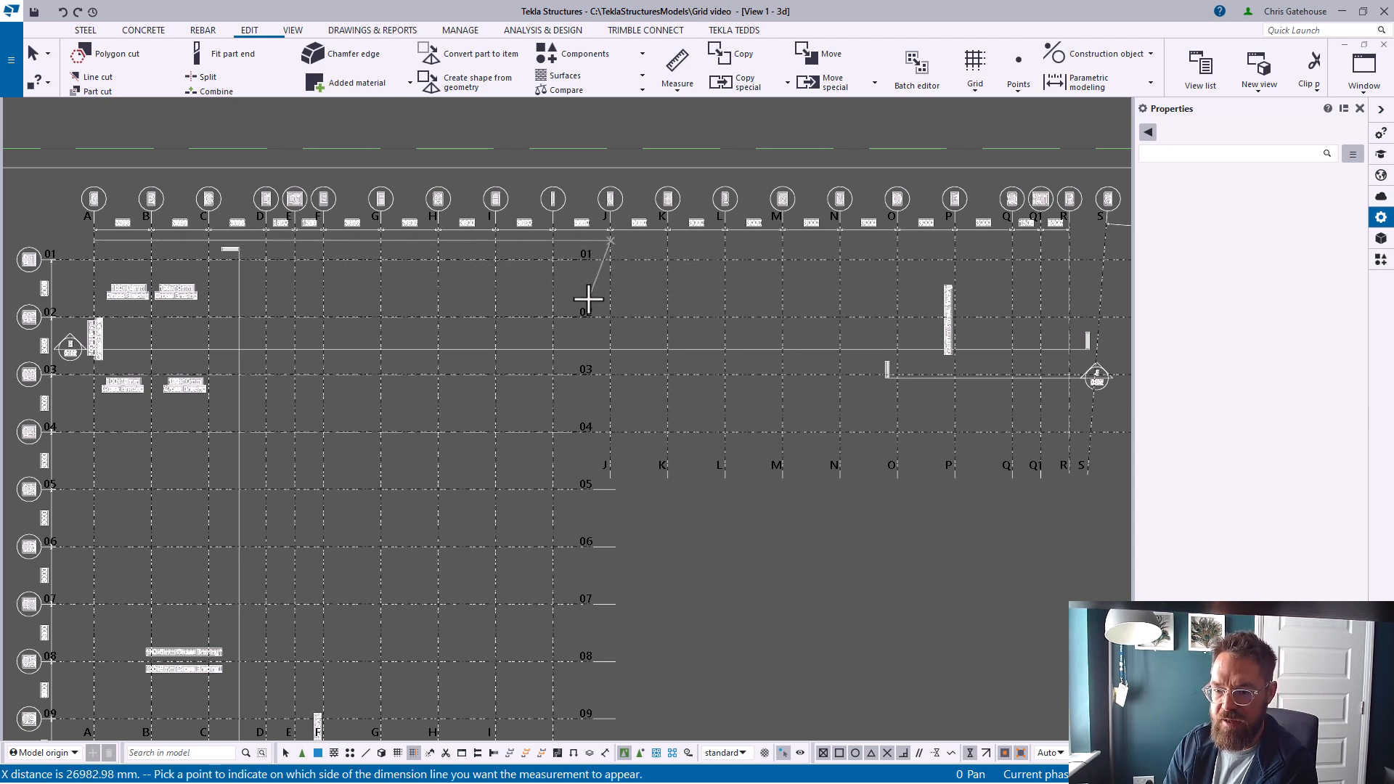
click(588, 298)
right_click(386, 350)
click(422, 355)
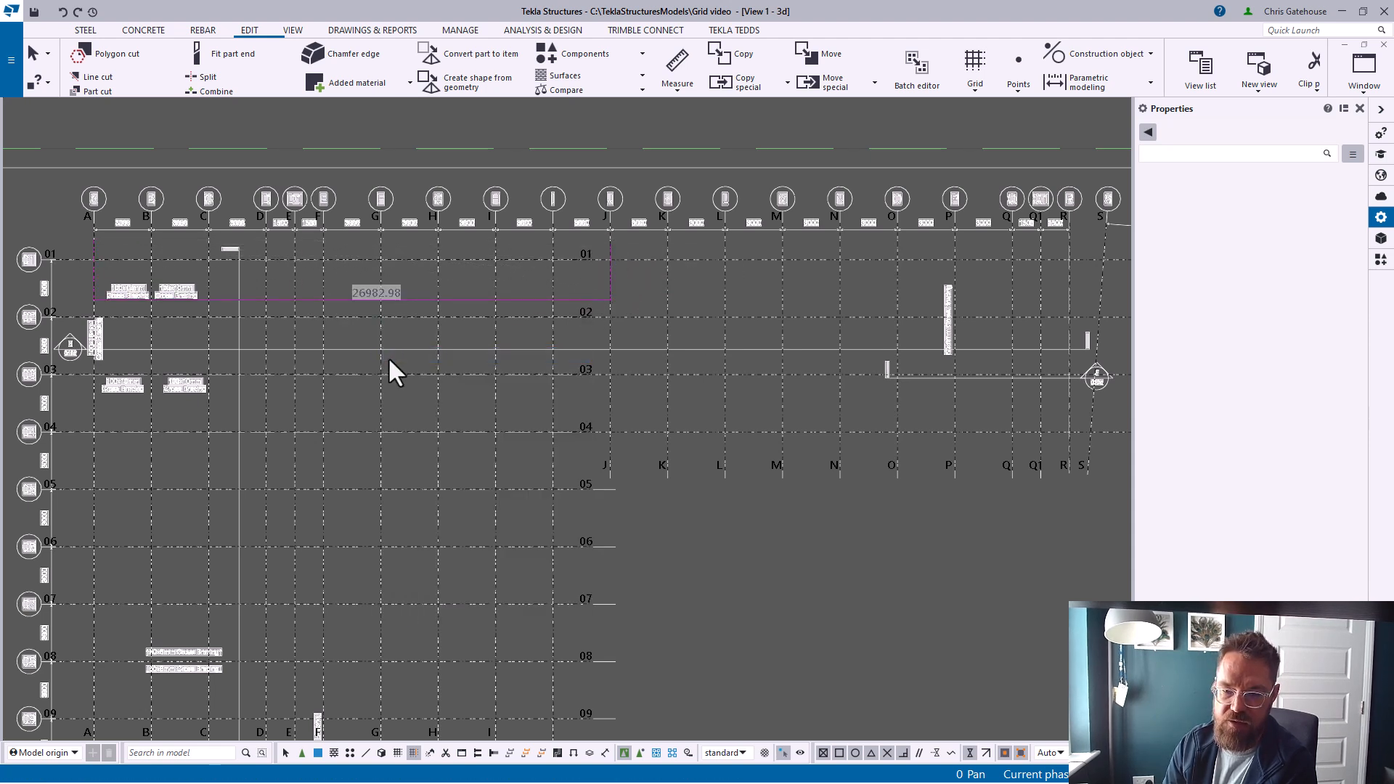
Start another rectangular grid and set its X coordinates to 27000 6*3000 2*1500
scroll(439, 377, down, 6)
middle_drag(524, 451, 519, 331)
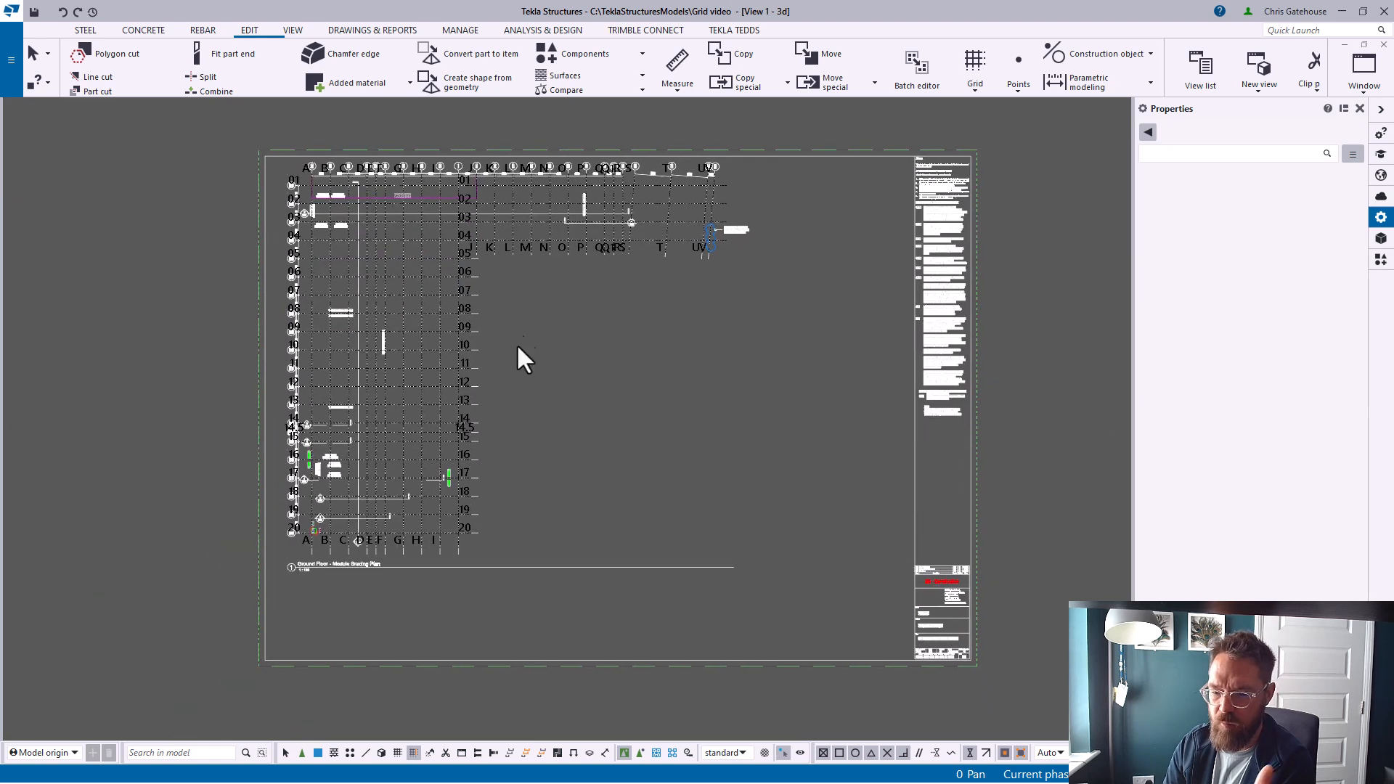
scroll(479, 537, up, 3)
middle_drag(543, 494, 536, 508)
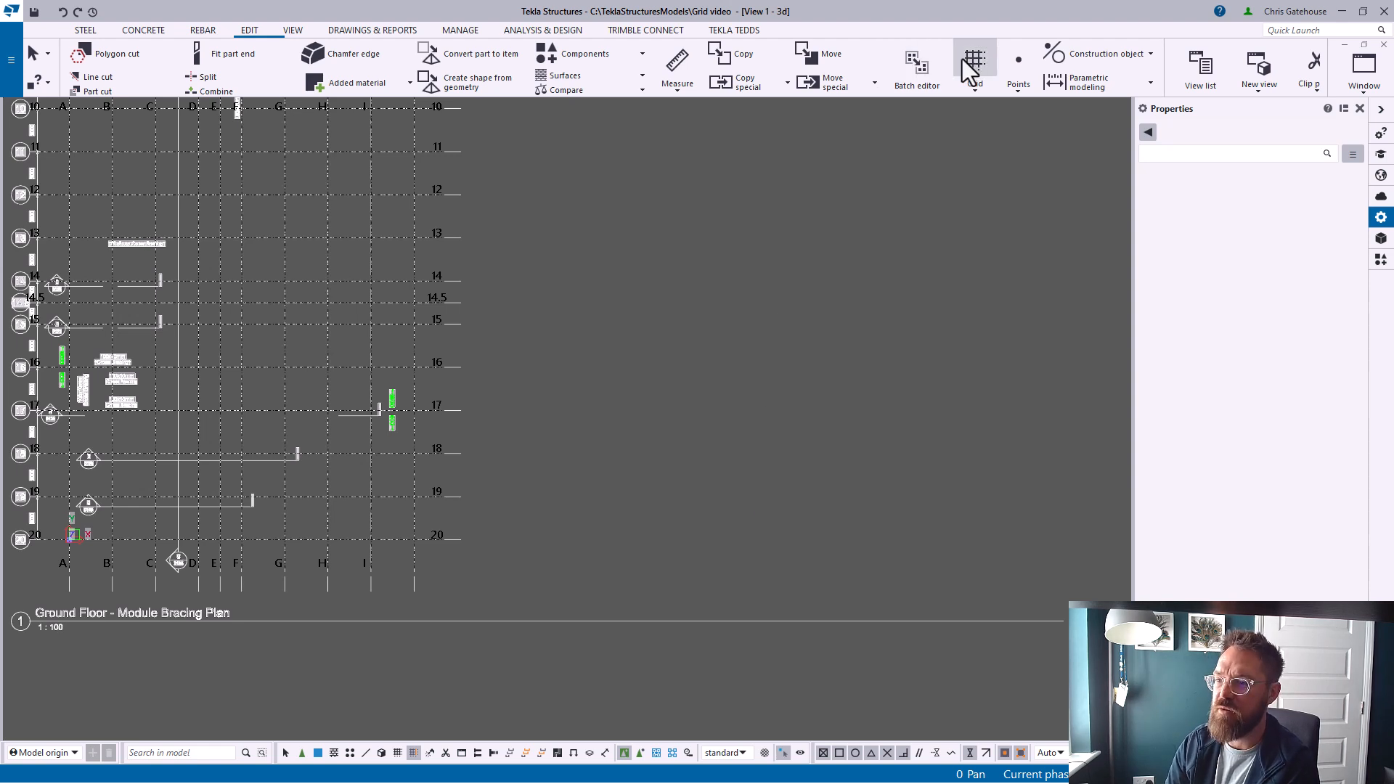
click(981, 69)
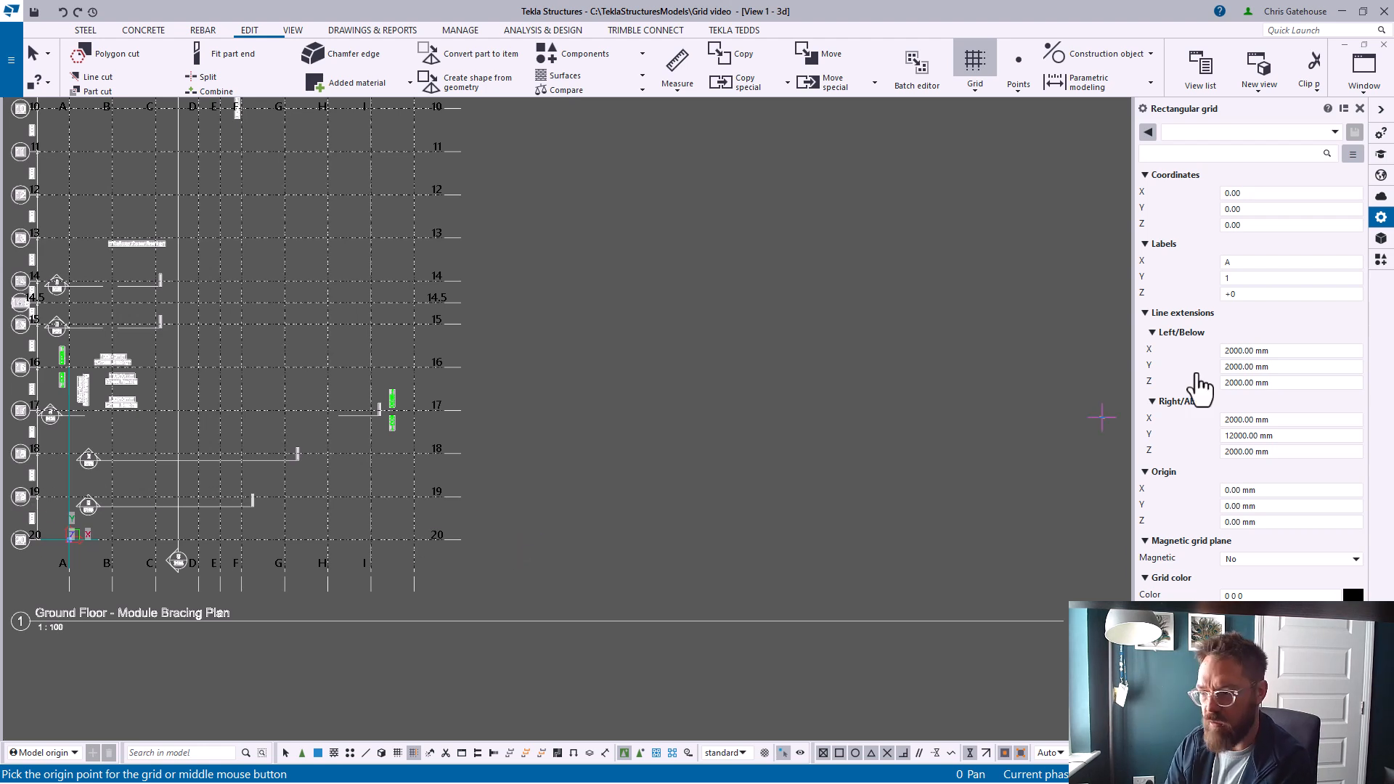
click(1250, 193)
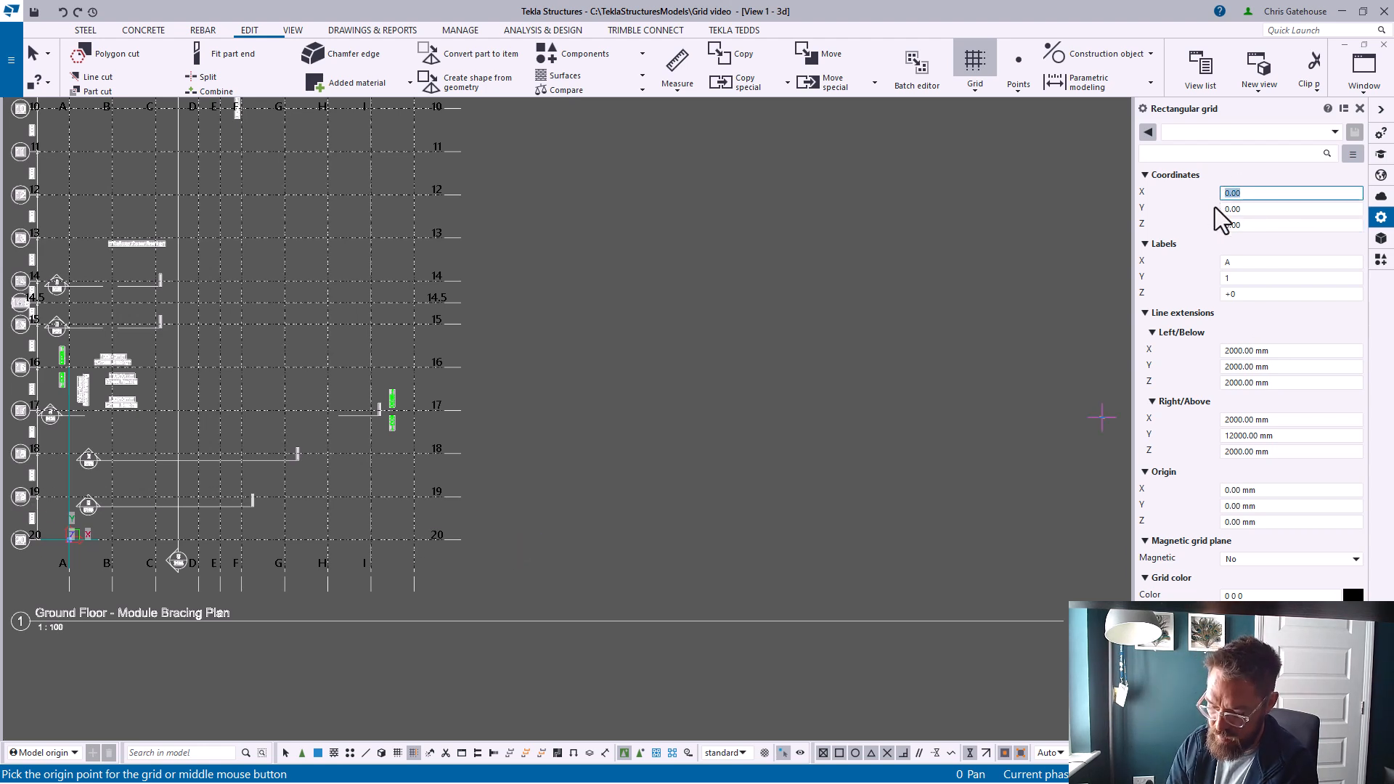
text(27000)
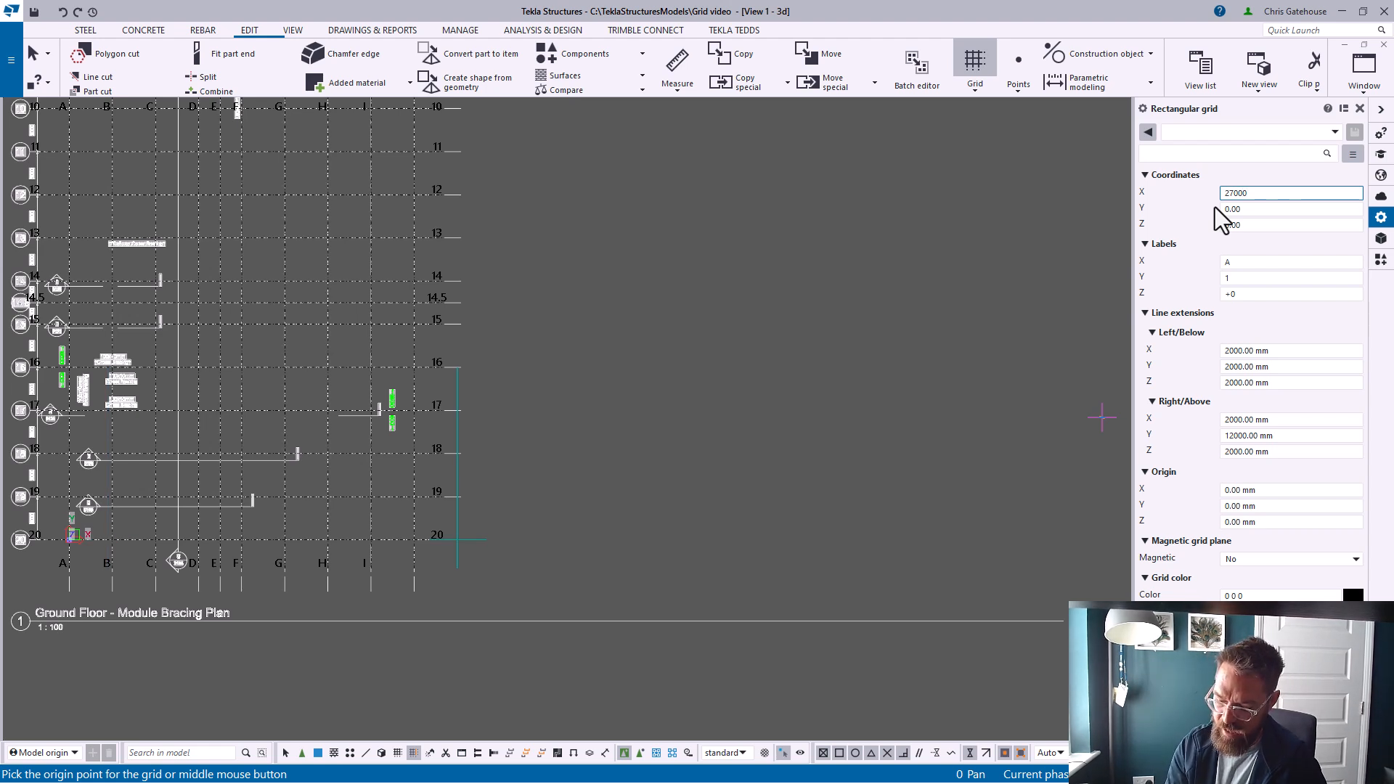
text( 6*300)
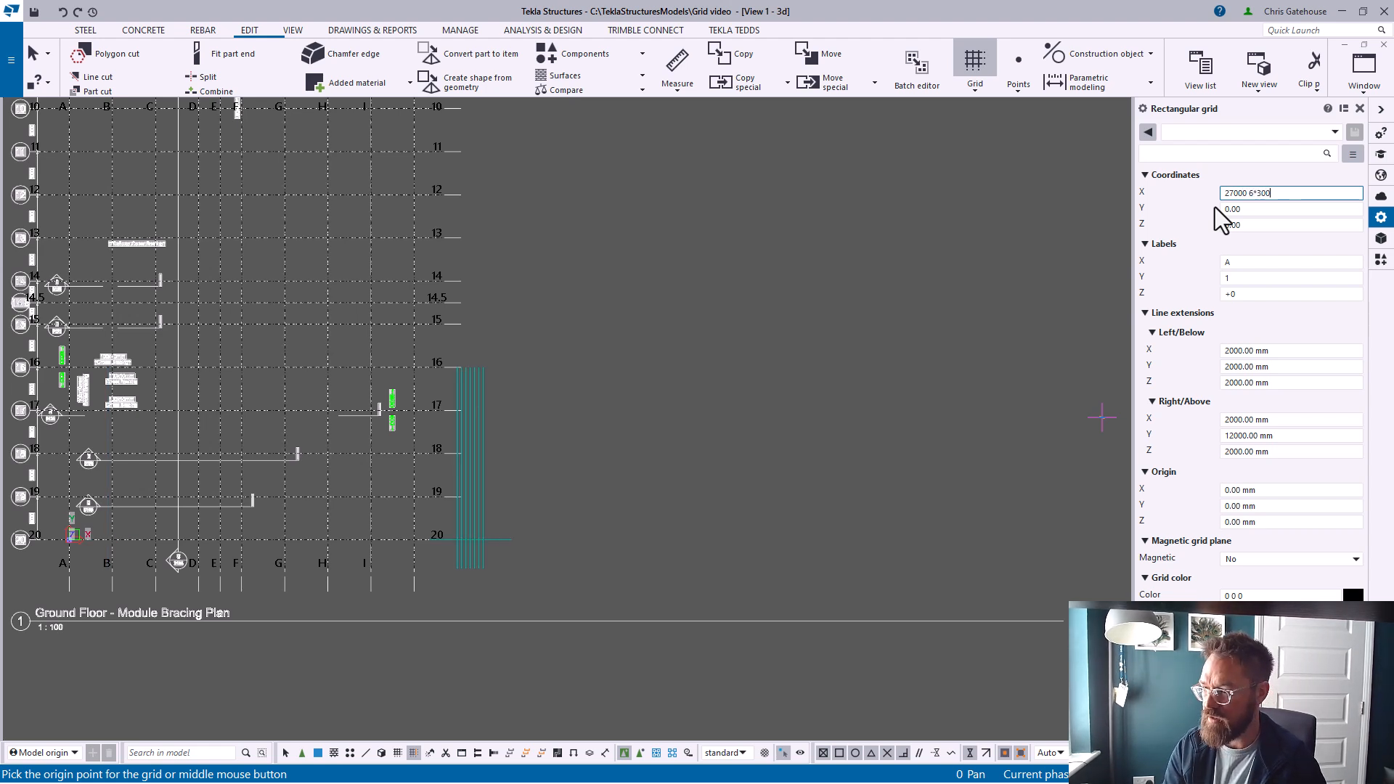
text(0 2*15)
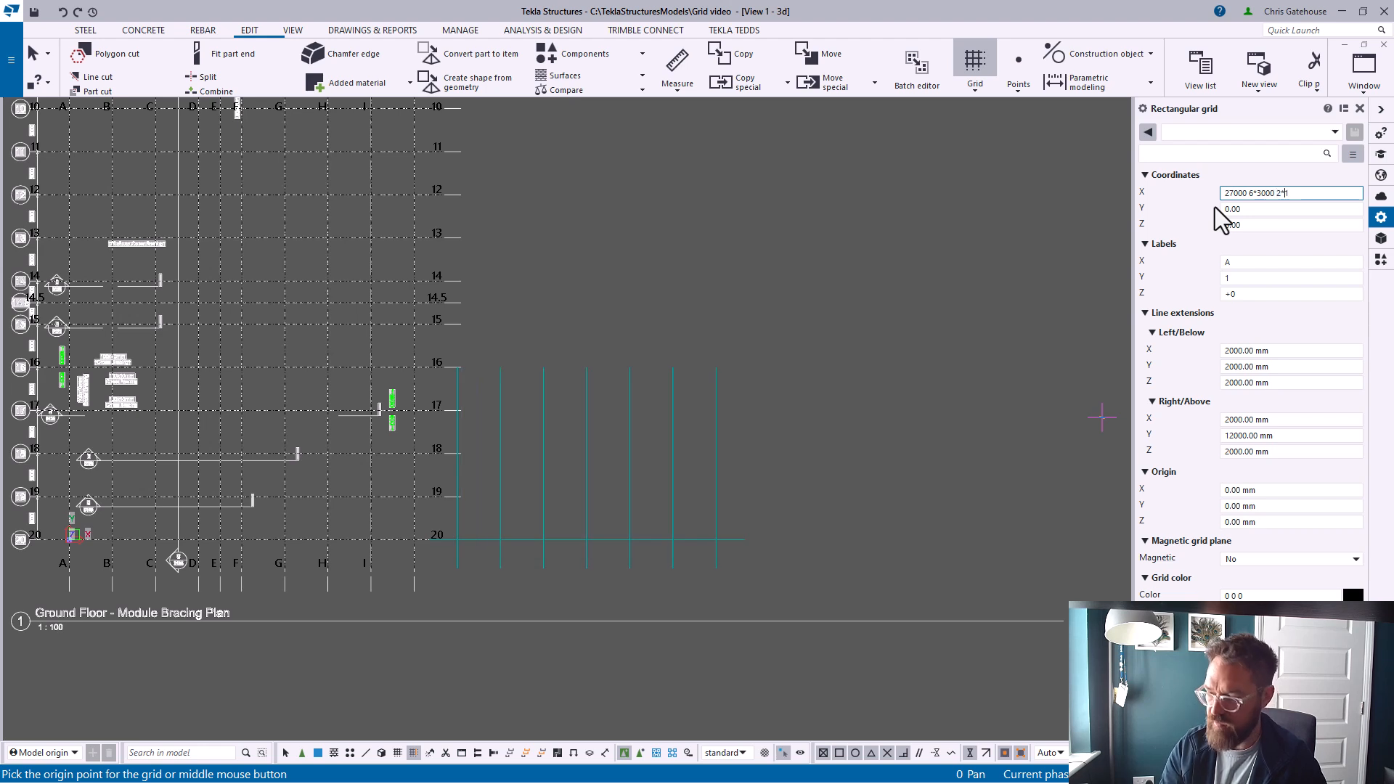
text(00)
key(Tab)
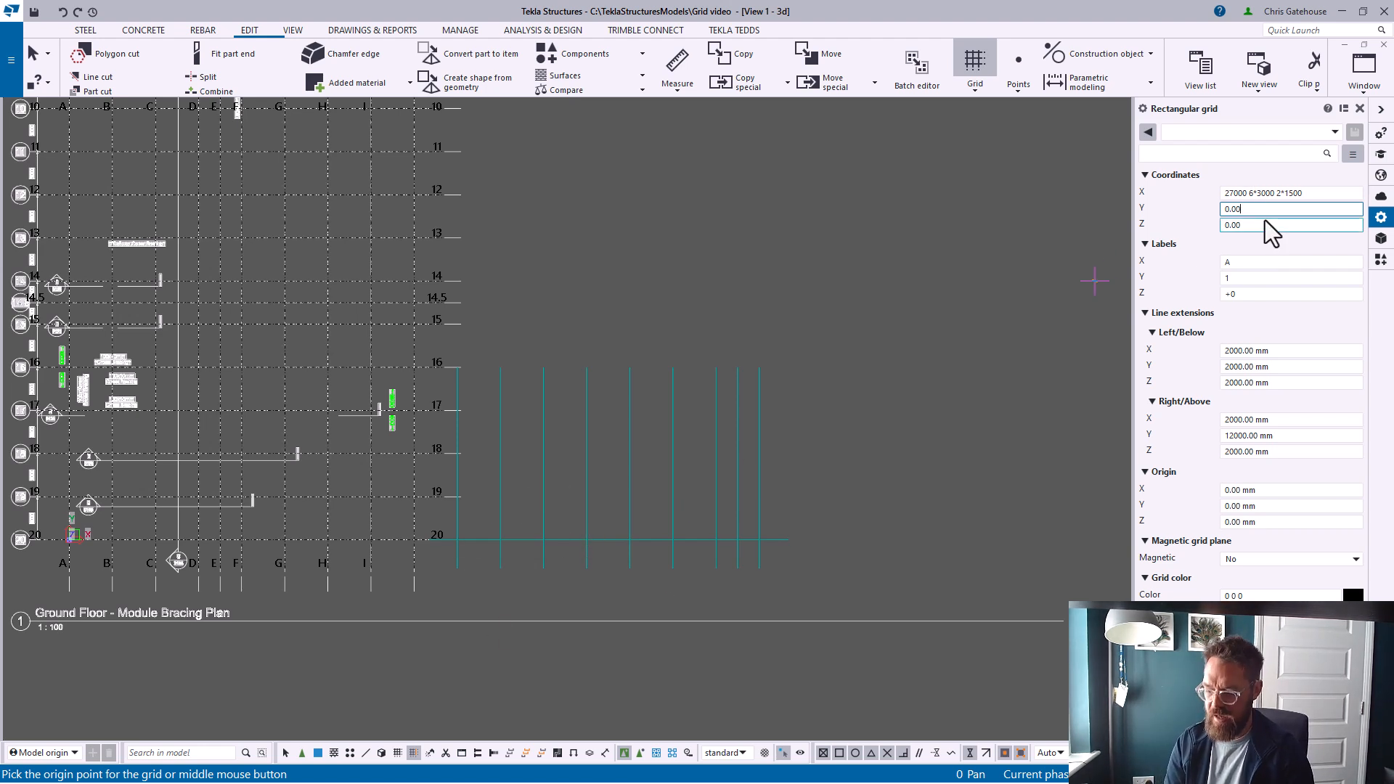
Set the grid's Y coordinates to 0.00 3*3000 2*15000 and create the grid
text(3000)
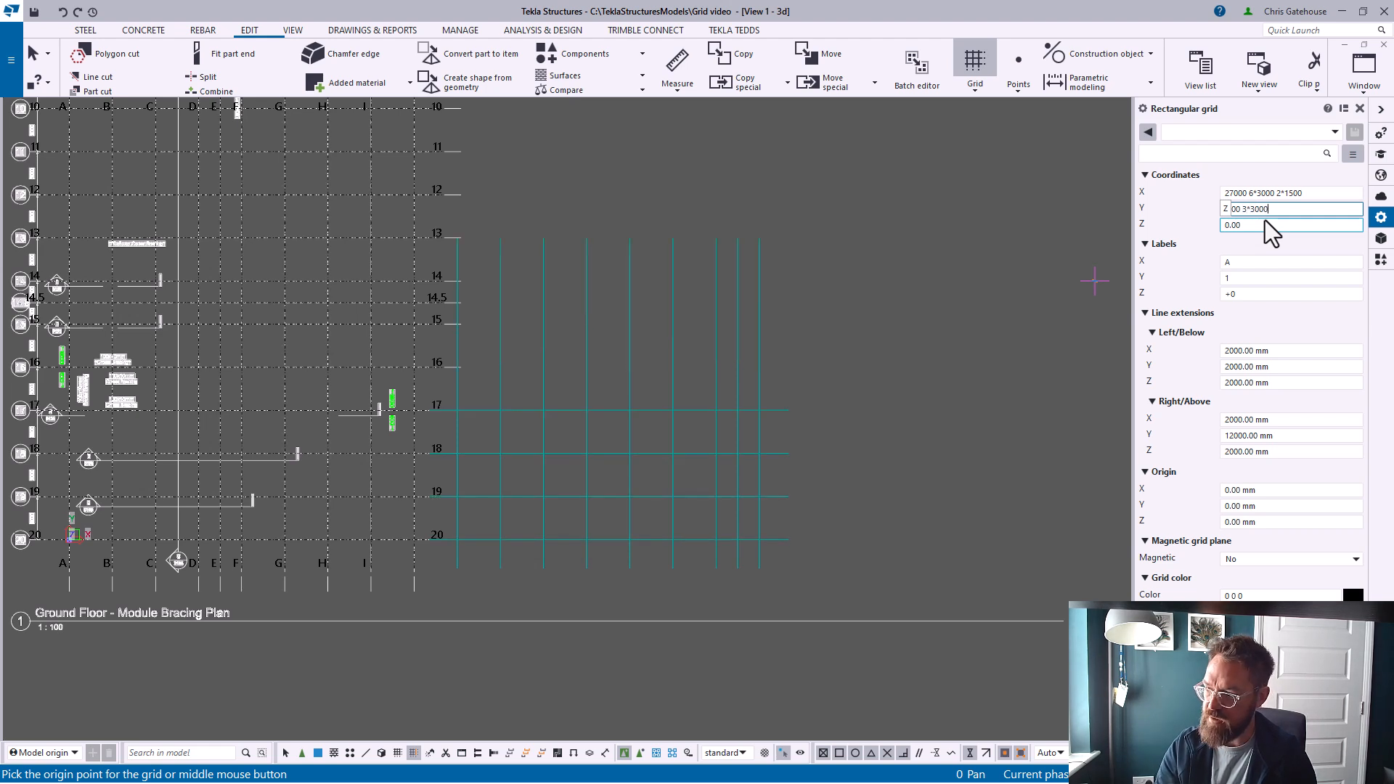
text( 2*15000)
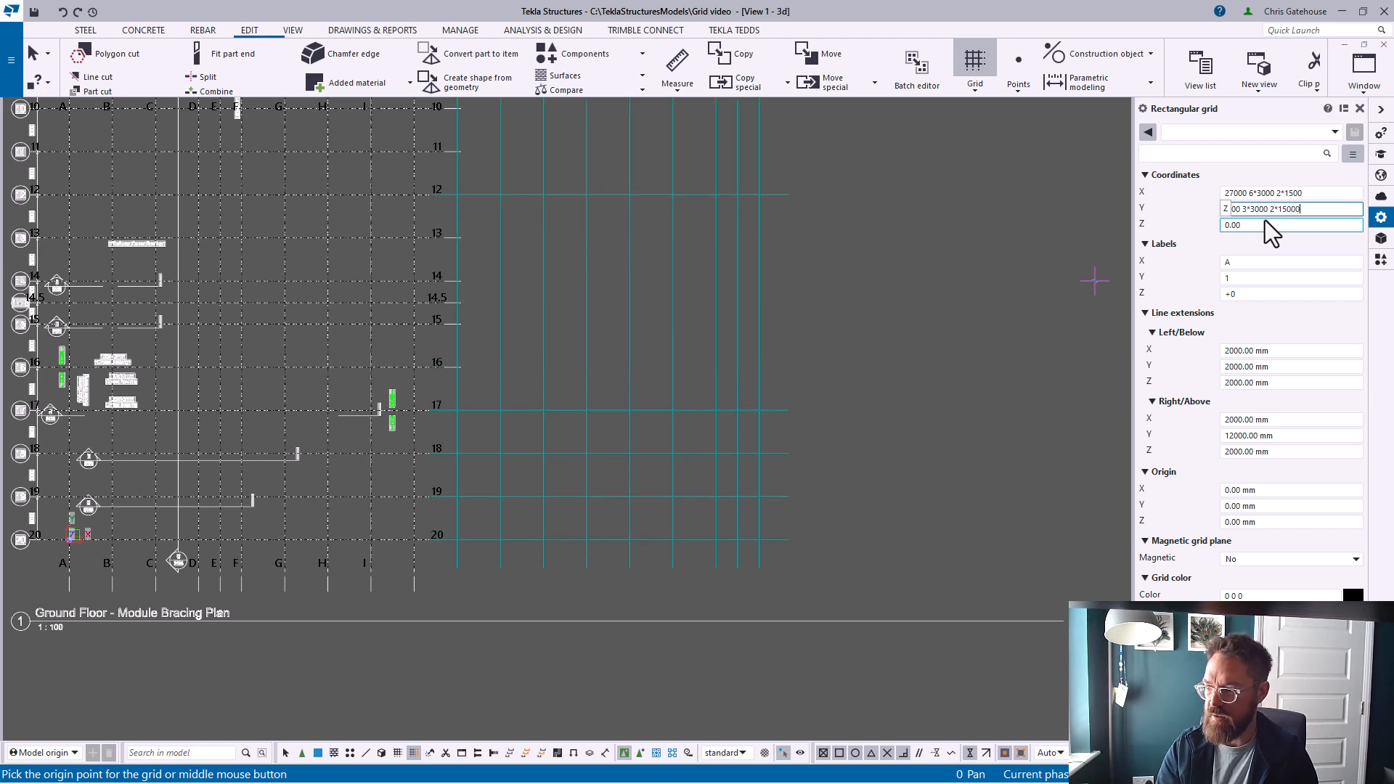
key(BackSpace)
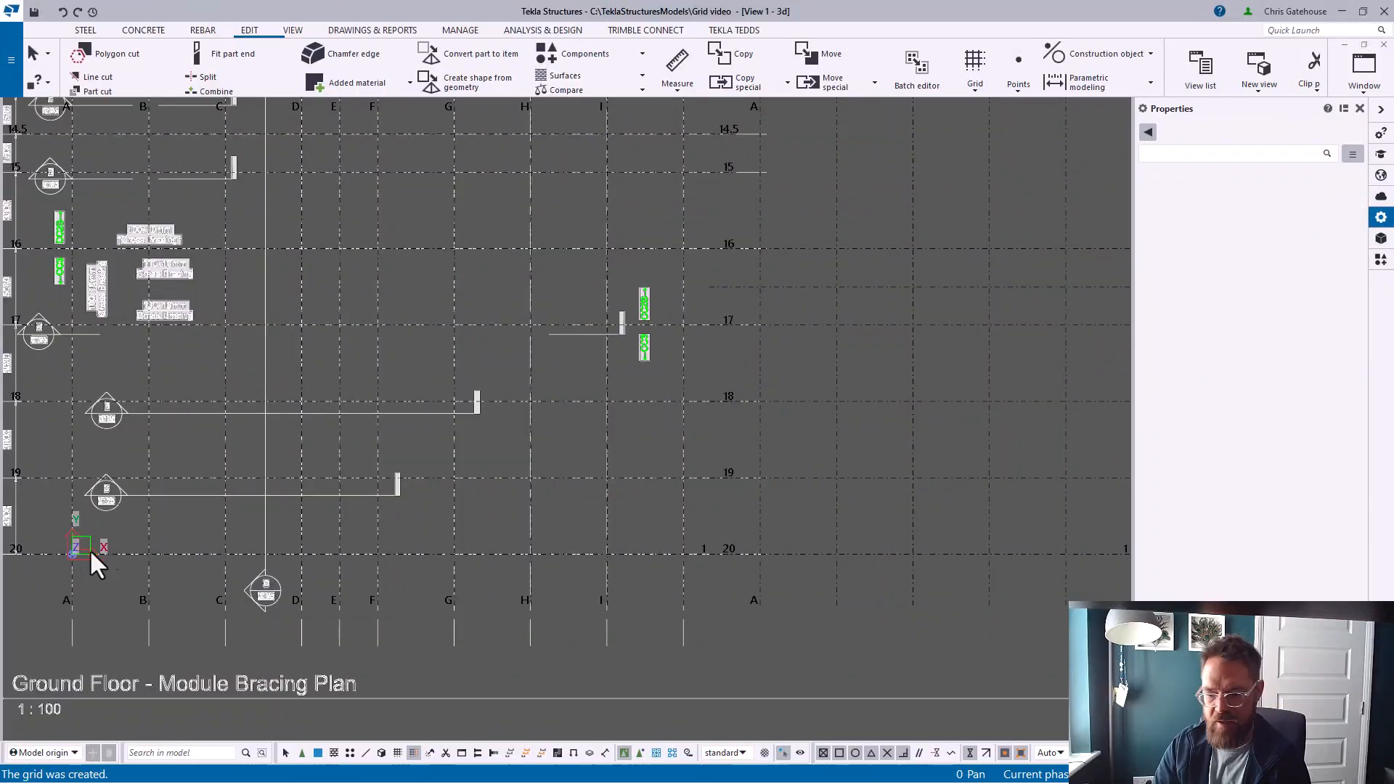
scroll(339, 396, down, 3)
scroll(564, 326, up, 5)
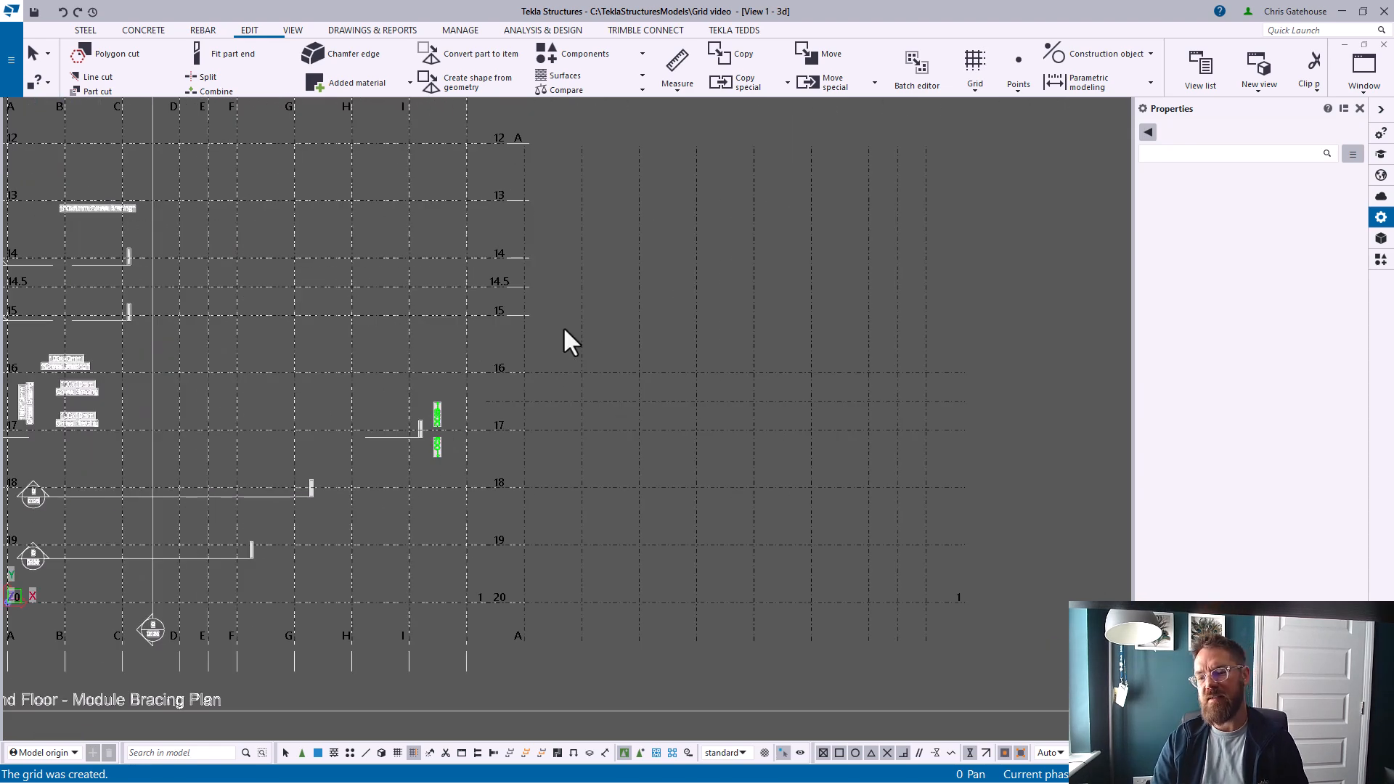
click(1360, 109)
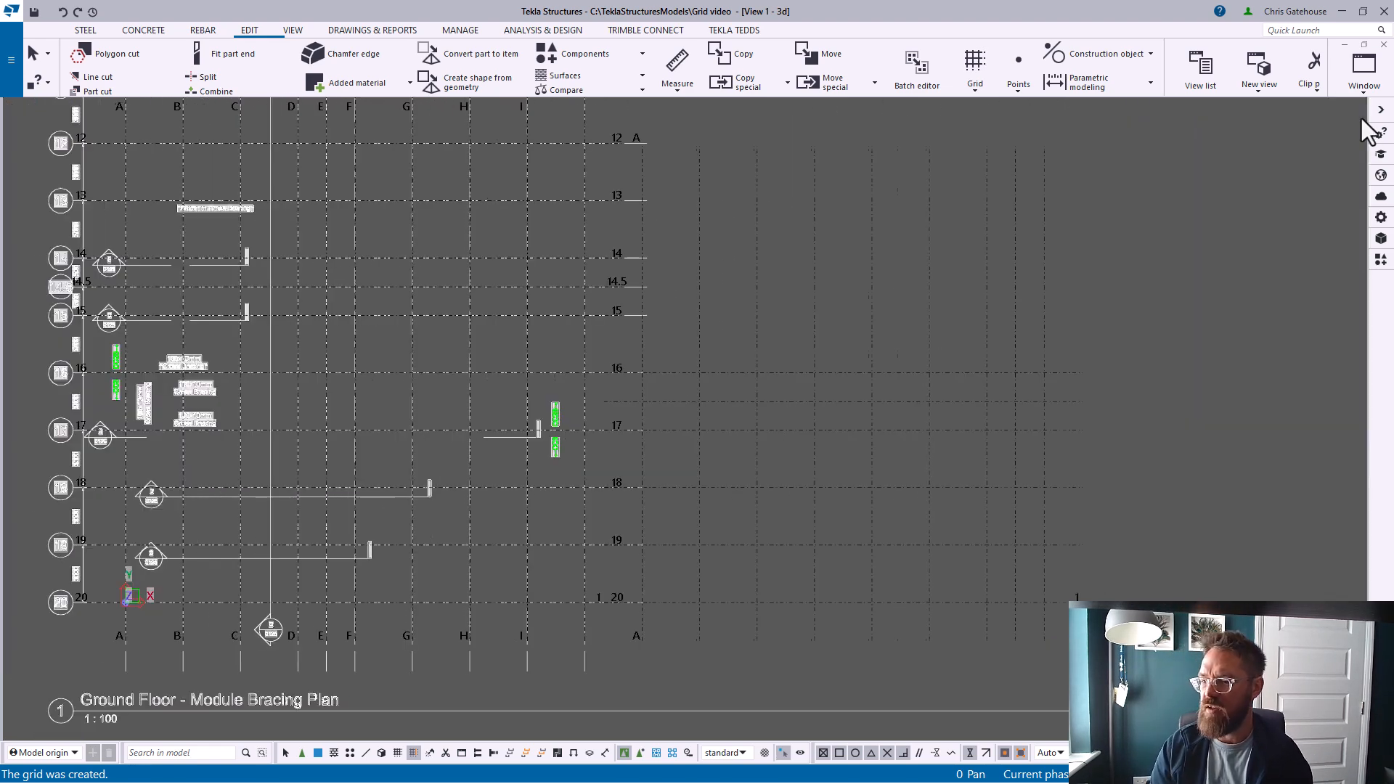
scroll(632, 498, down, 3)
ctrl+middle_drag(632, 499, 602, 428)
scroll(511, 426, up, 5)
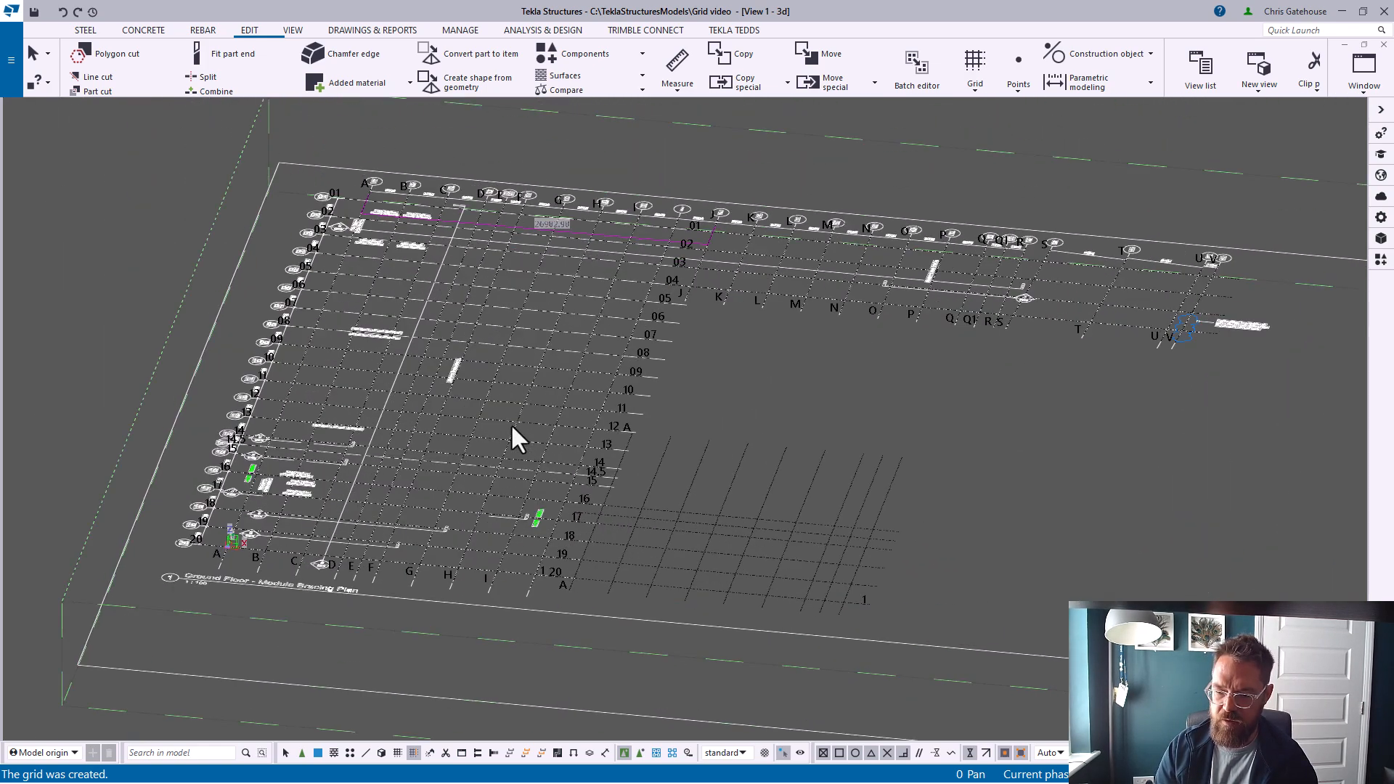
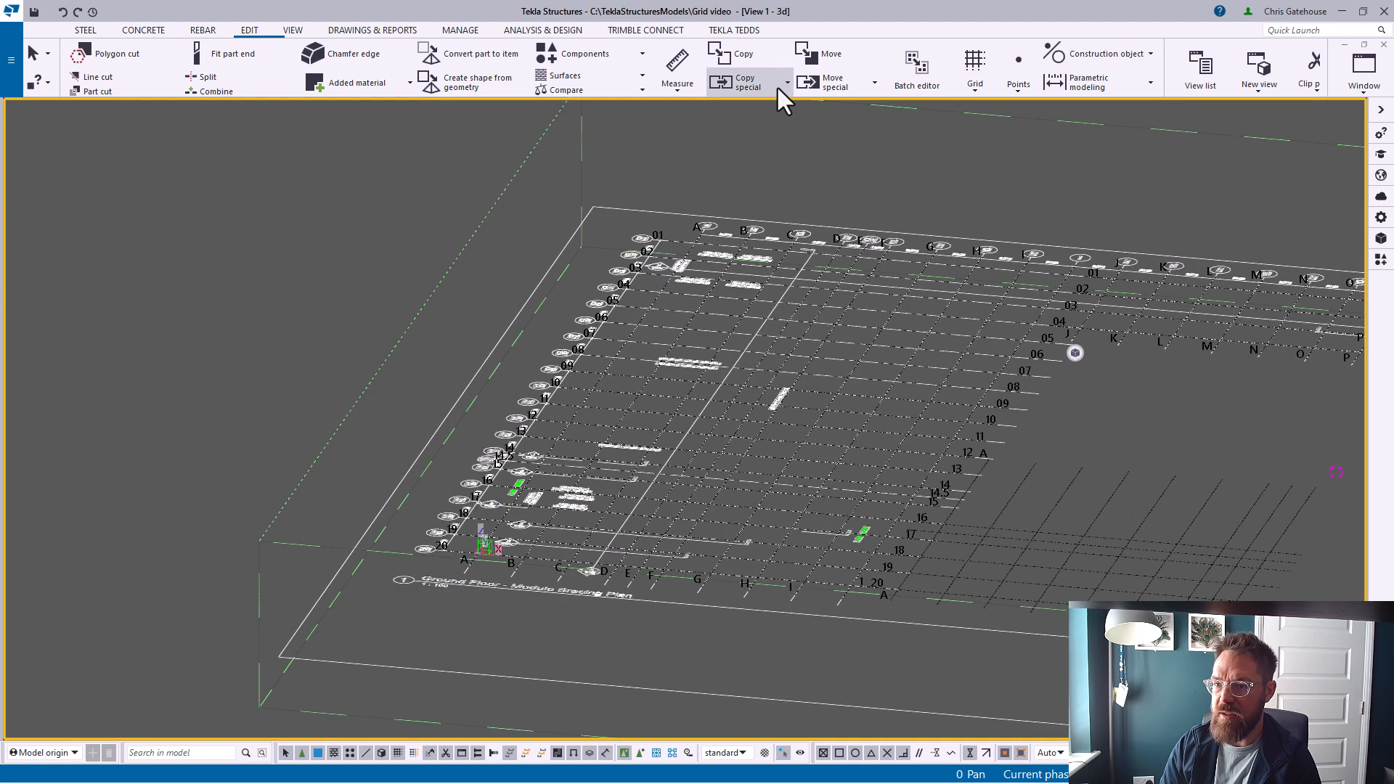
Start a rectangular grid with X coordinates 0 6*3000 2*1500 and Z label +10, and pick its origin near the model origin
click(979, 58)
click(1244, 193)
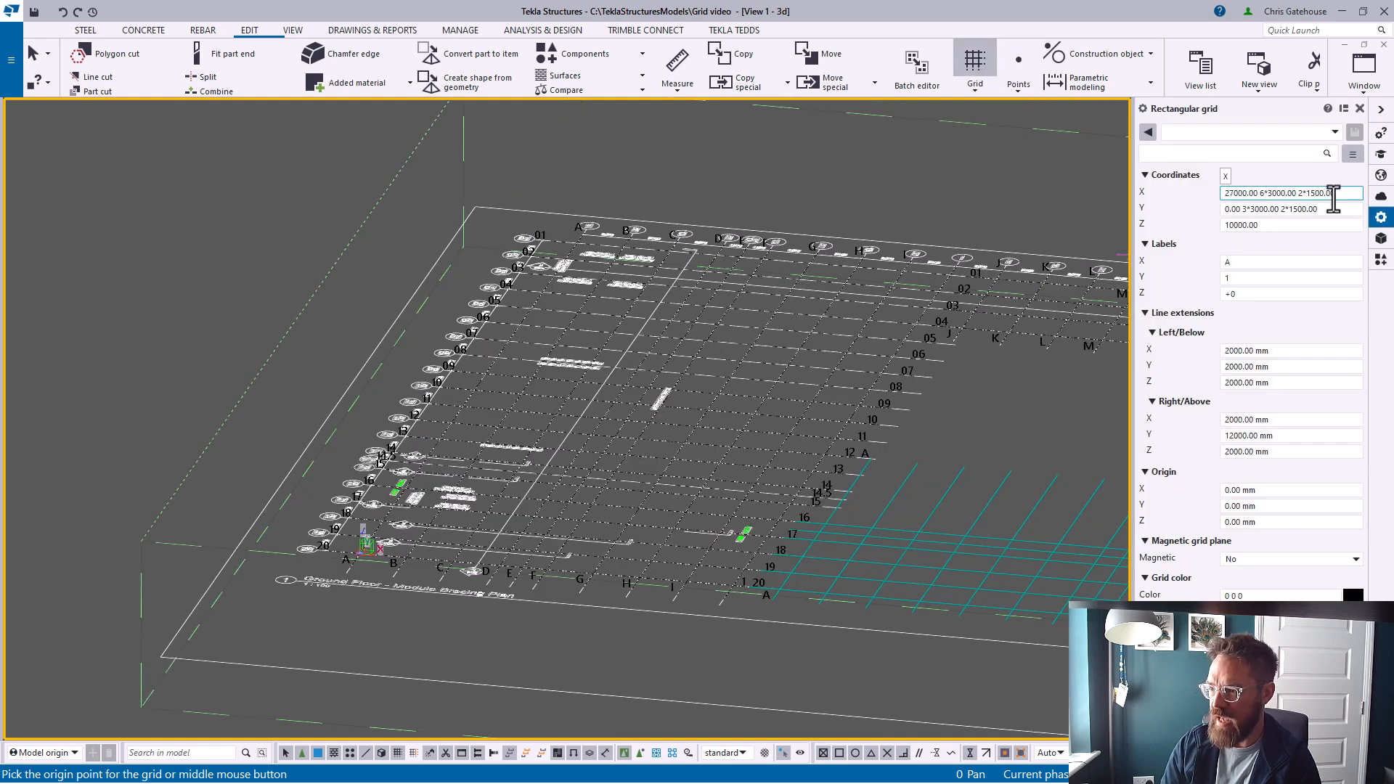
double_click(1242, 194)
text(0)
click(1269, 225)
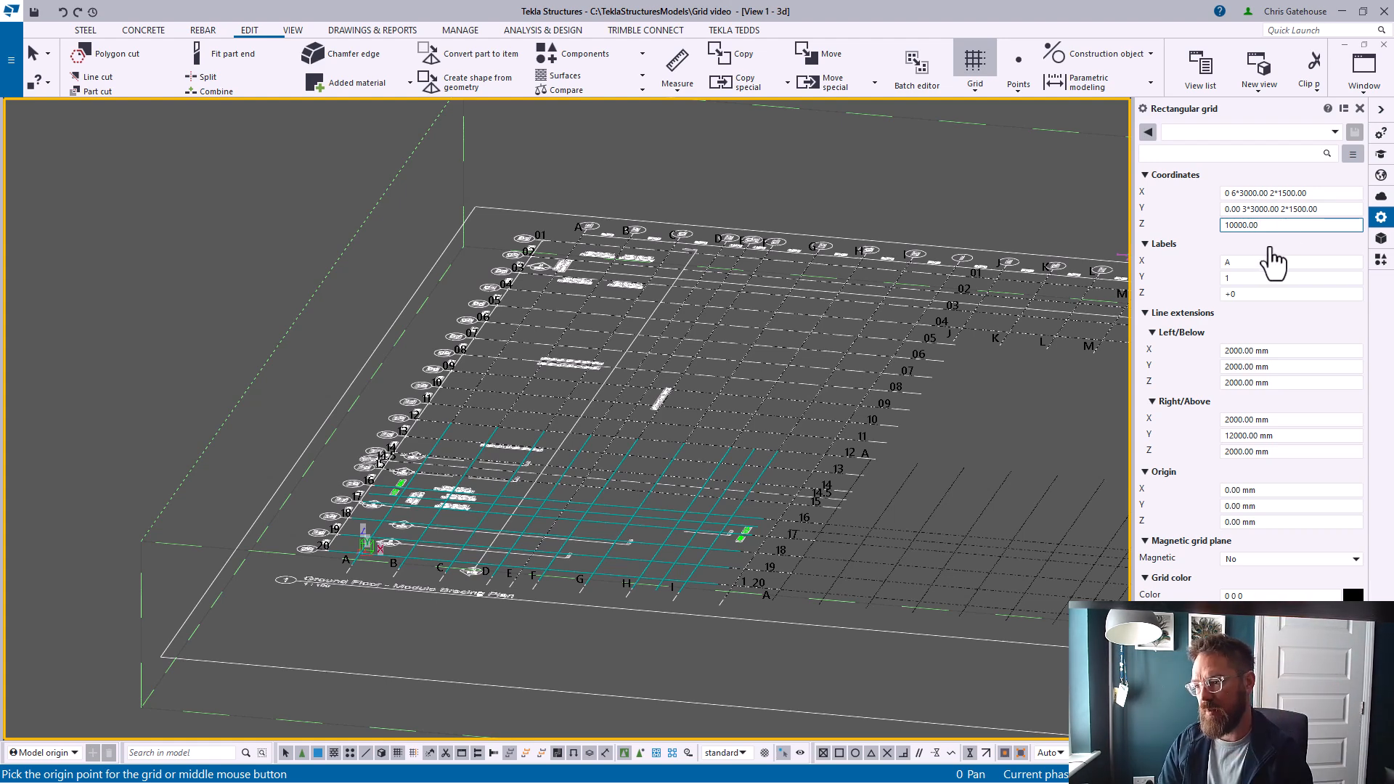
click(1232, 294)
text(+10)
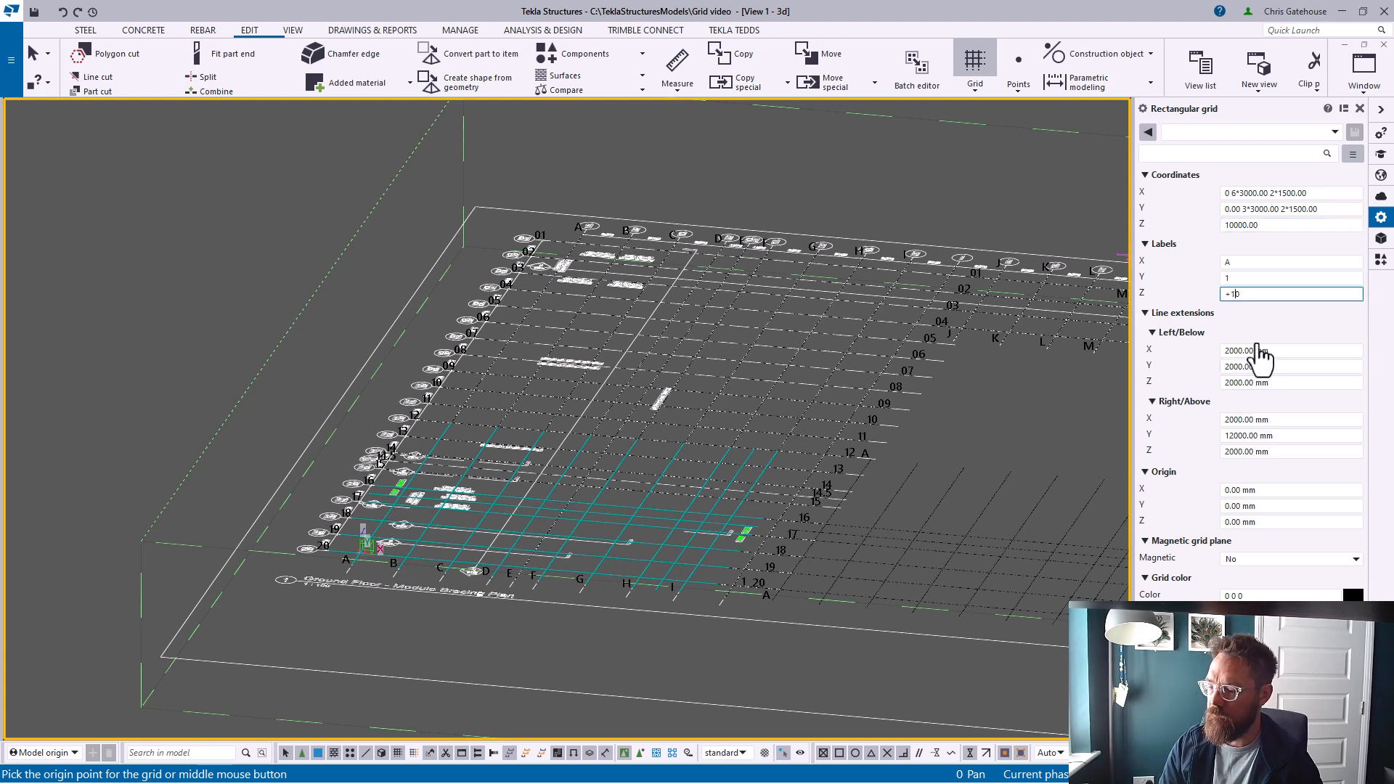
scroll(276, 570, up, 5)
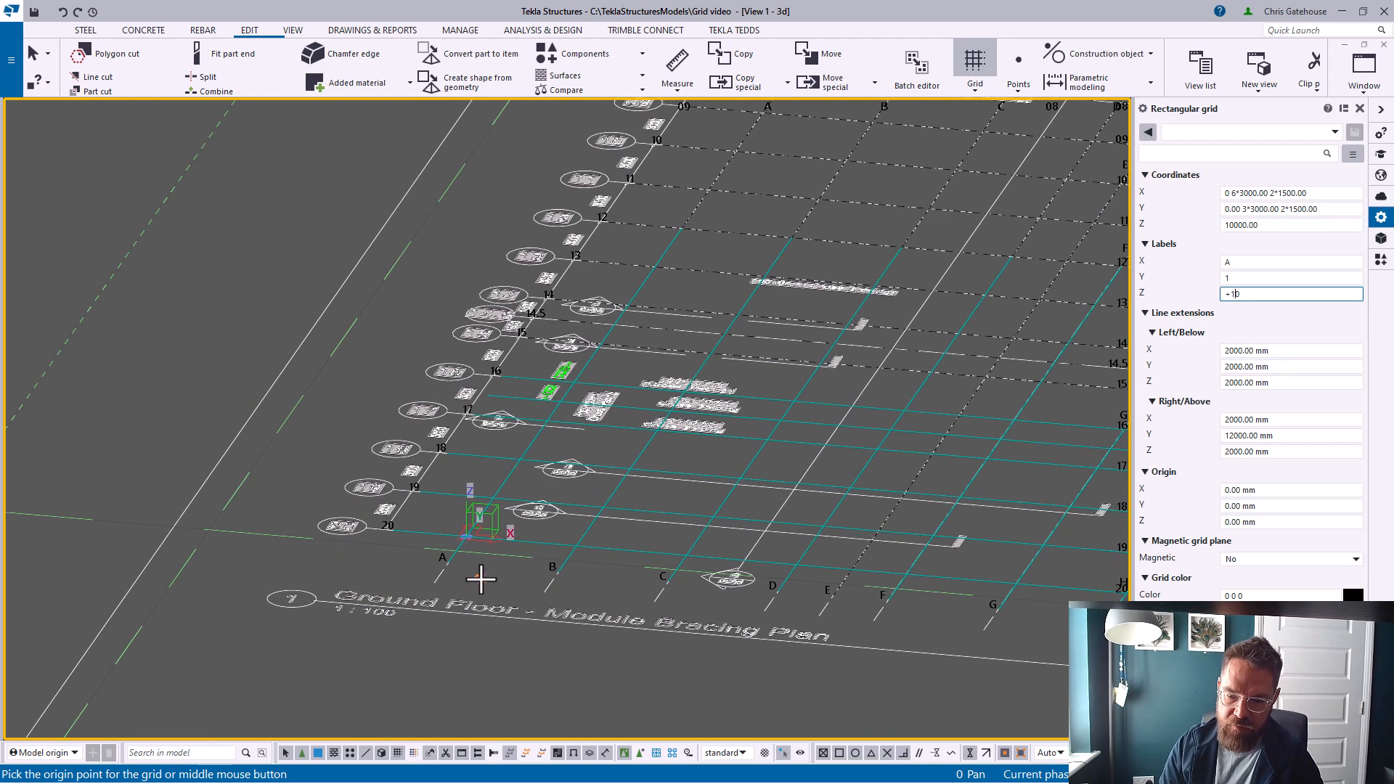
scroll(475, 574, up, 3)
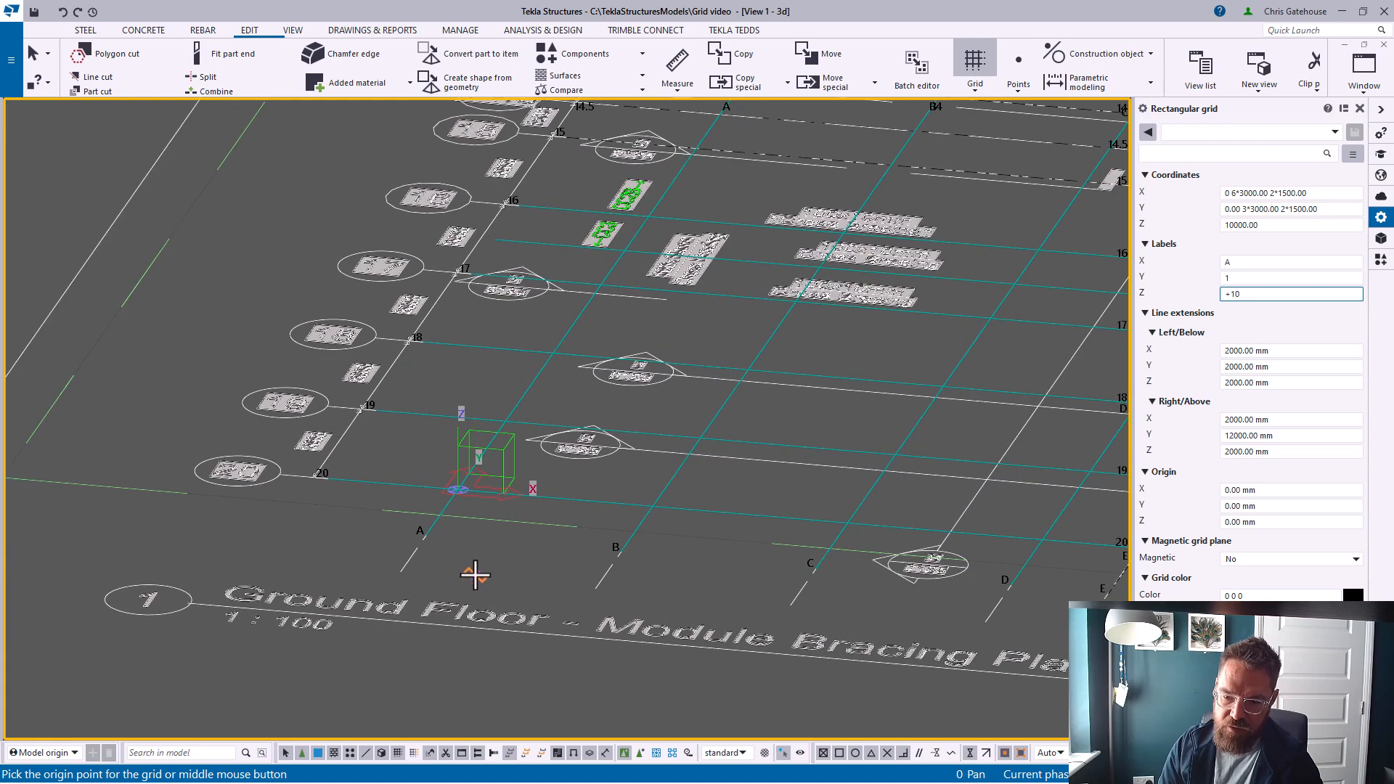
click(455, 487)
Inspect the new grid against the reference drawing in the 3D view
scroll(337, 582, down, 6)
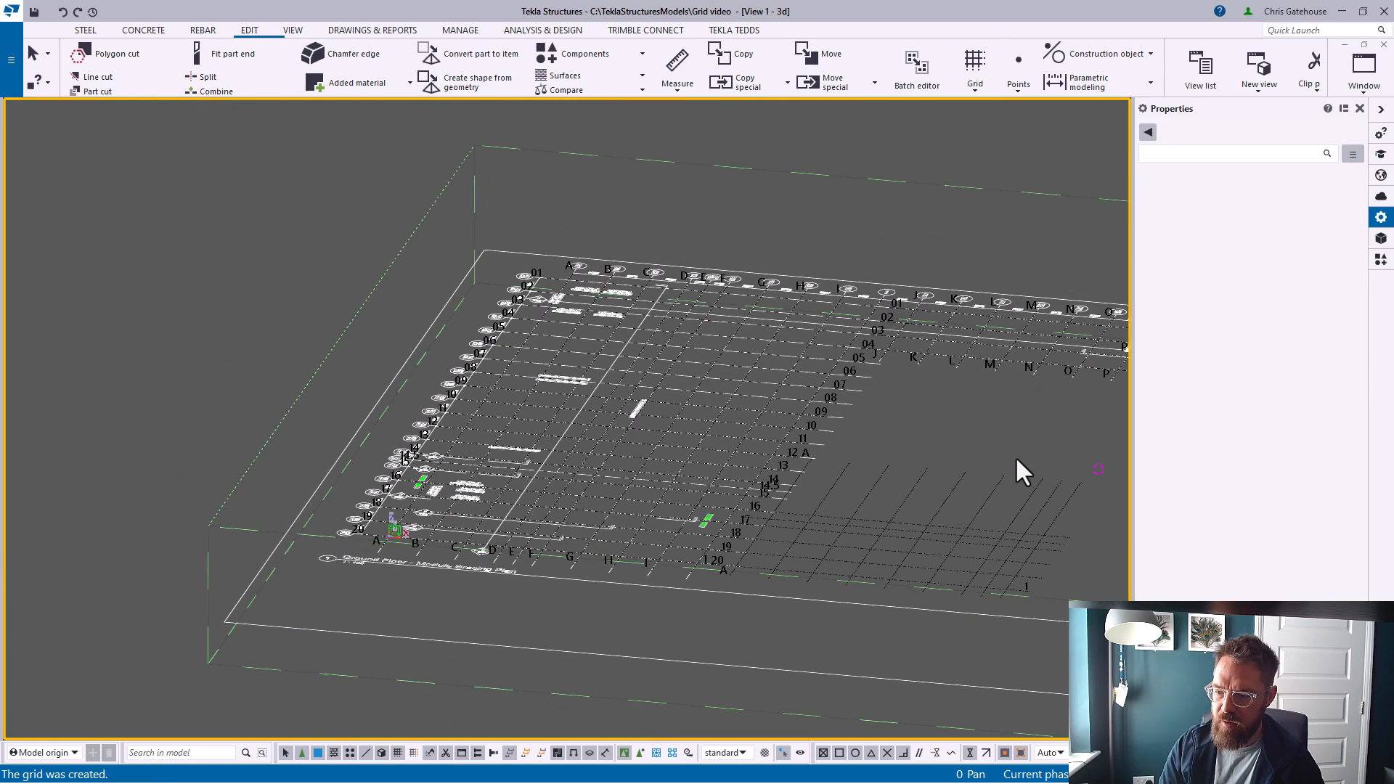
scroll(404, 535, up, 5)
scroll(405, 489, down, 5)
scroll(399, 522, up, 7)
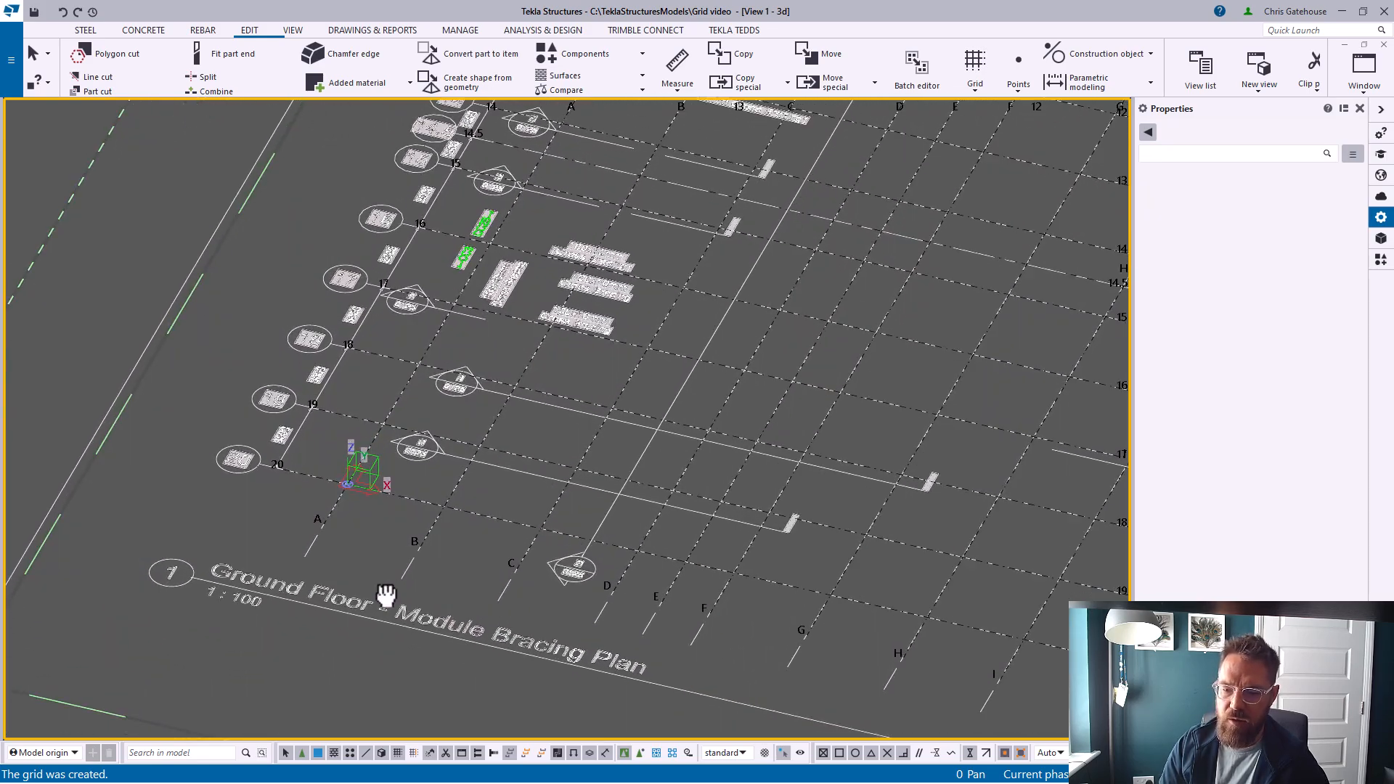
scroll(385, 547, down, 3)
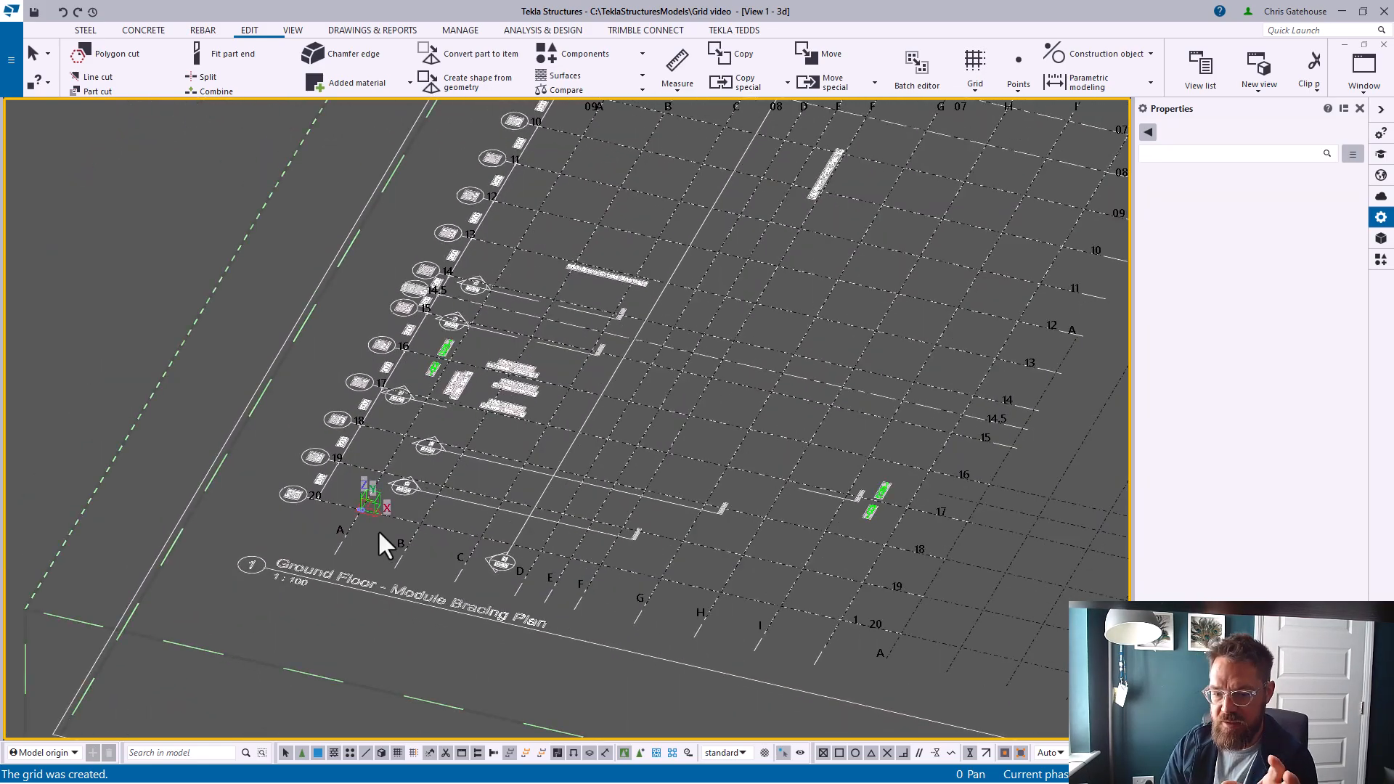
scroll(378, 534, down, 5)
ctrl+middle_drag(369, 550, 369, 521)
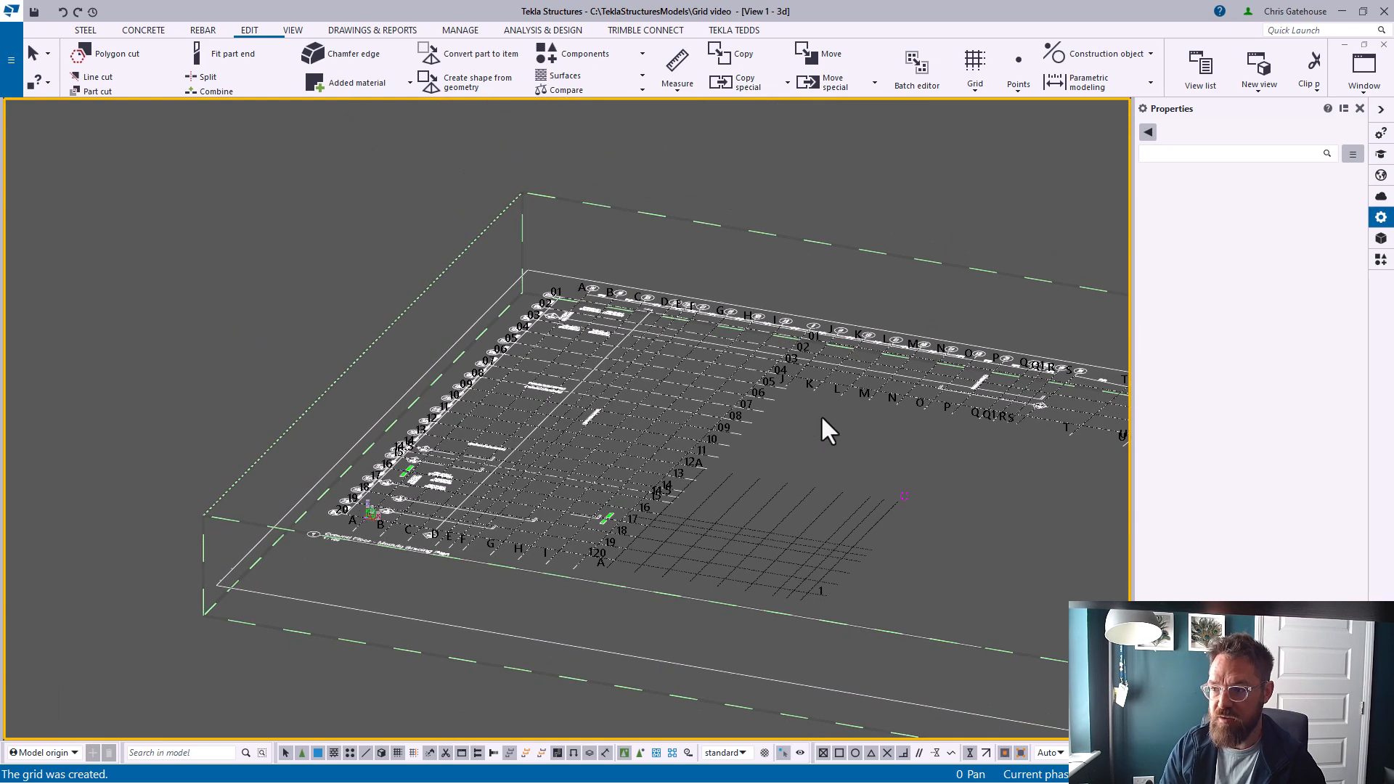
Restore the view window and create a basic XY view at coordinate 10000
click(1360, 108)
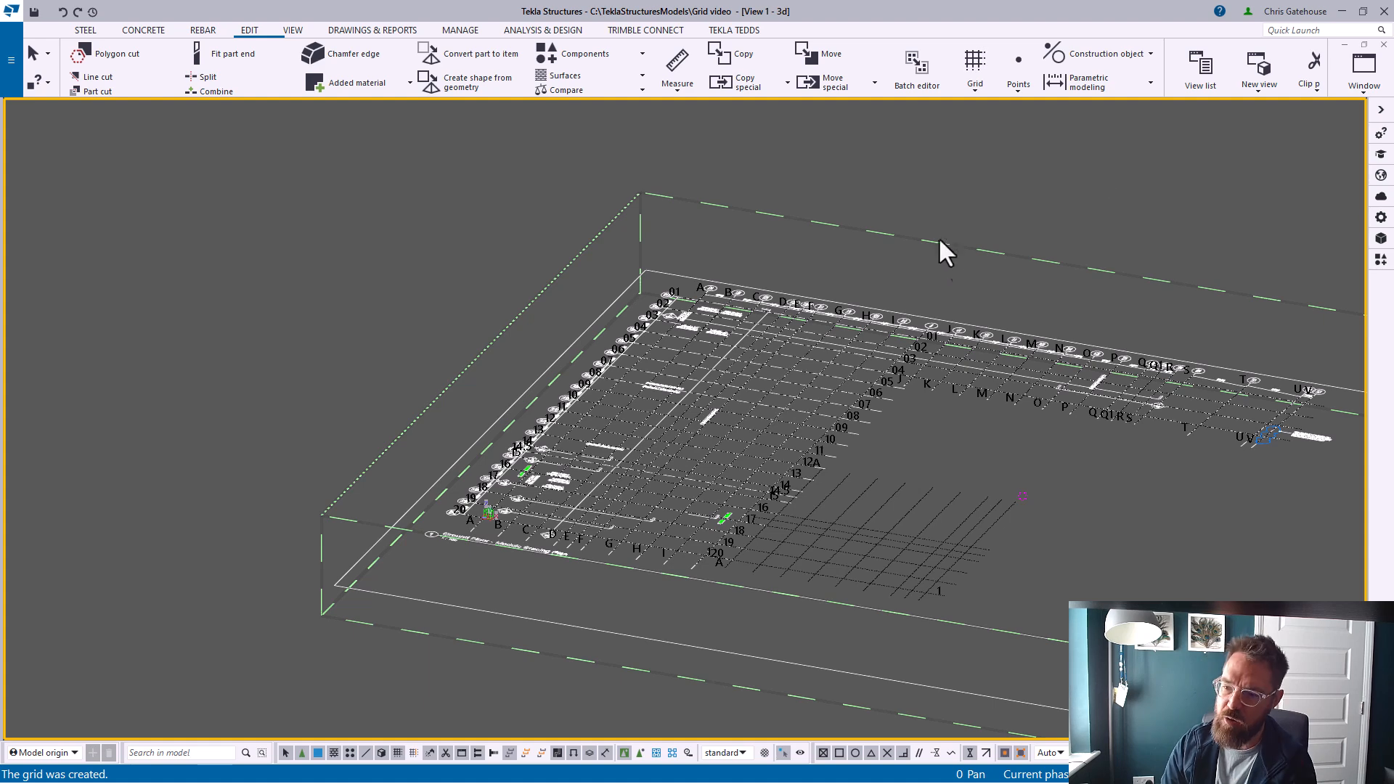
click(1364, 44)
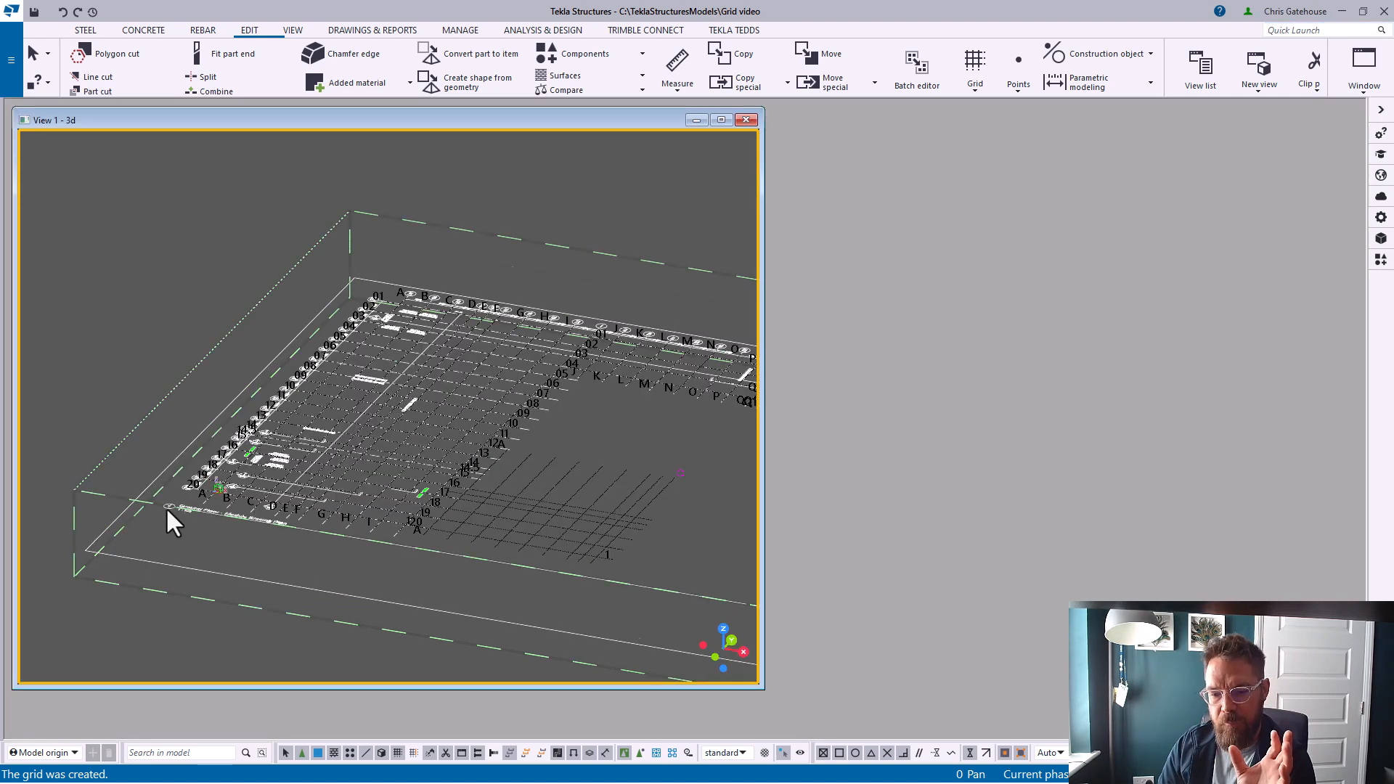
scroll(173, 508, up, 4)
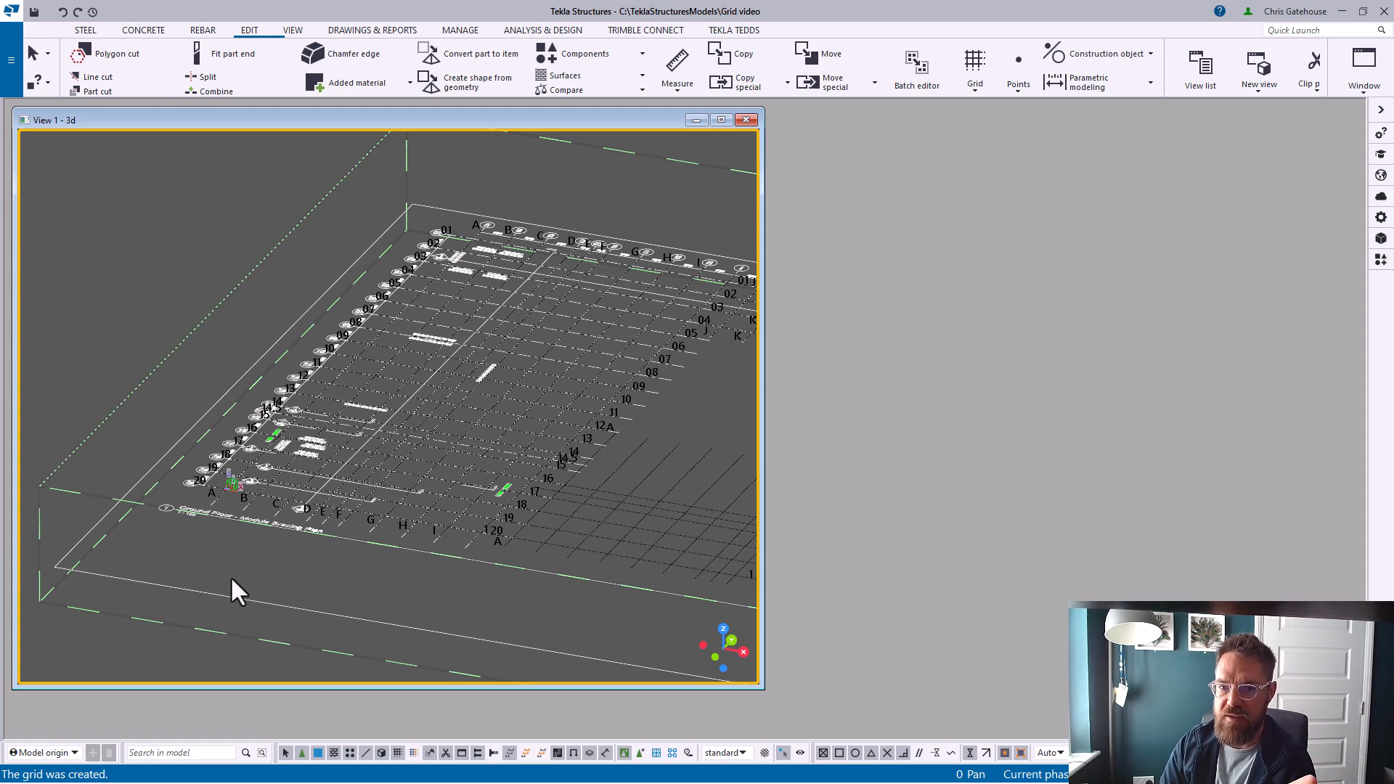
click(291, 32)
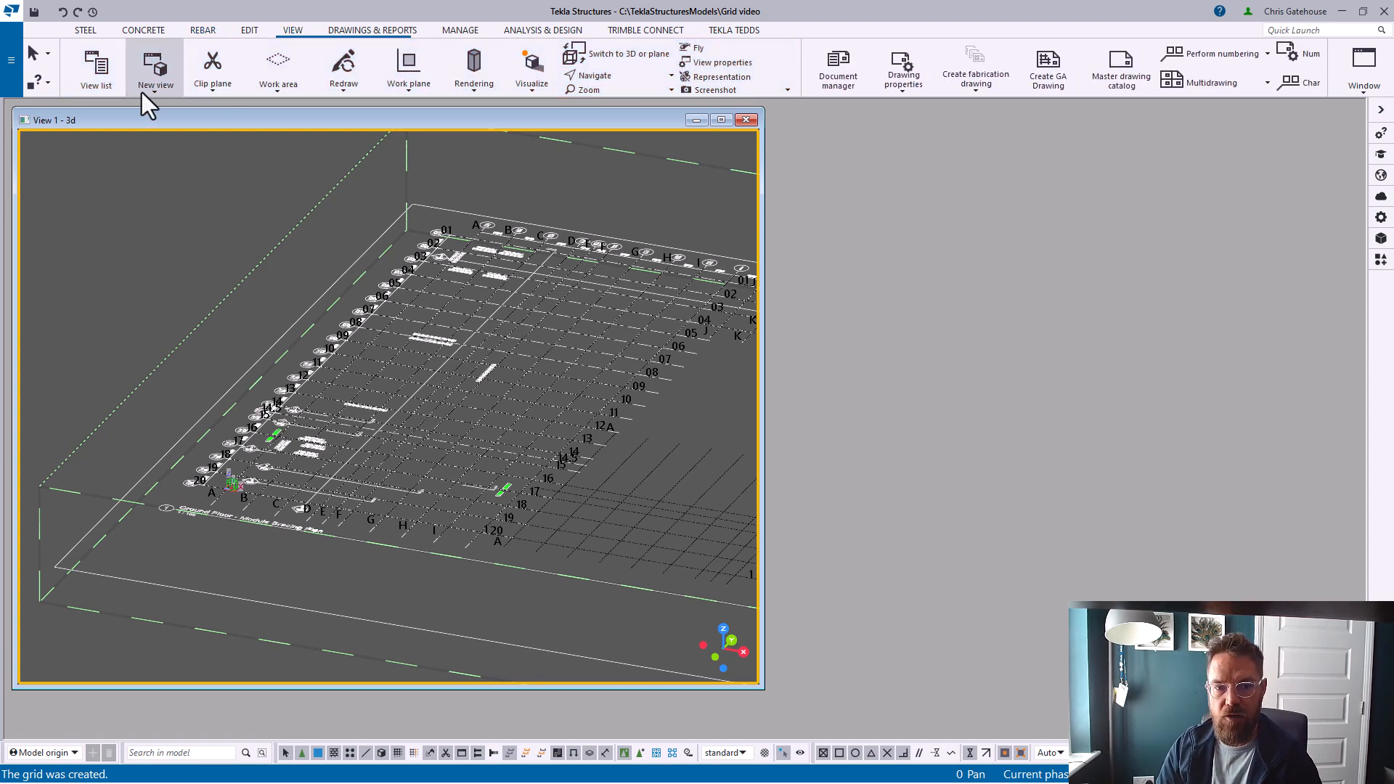
click(142, 93)
click(151, 107)
drag(233, 174, 440, 218)
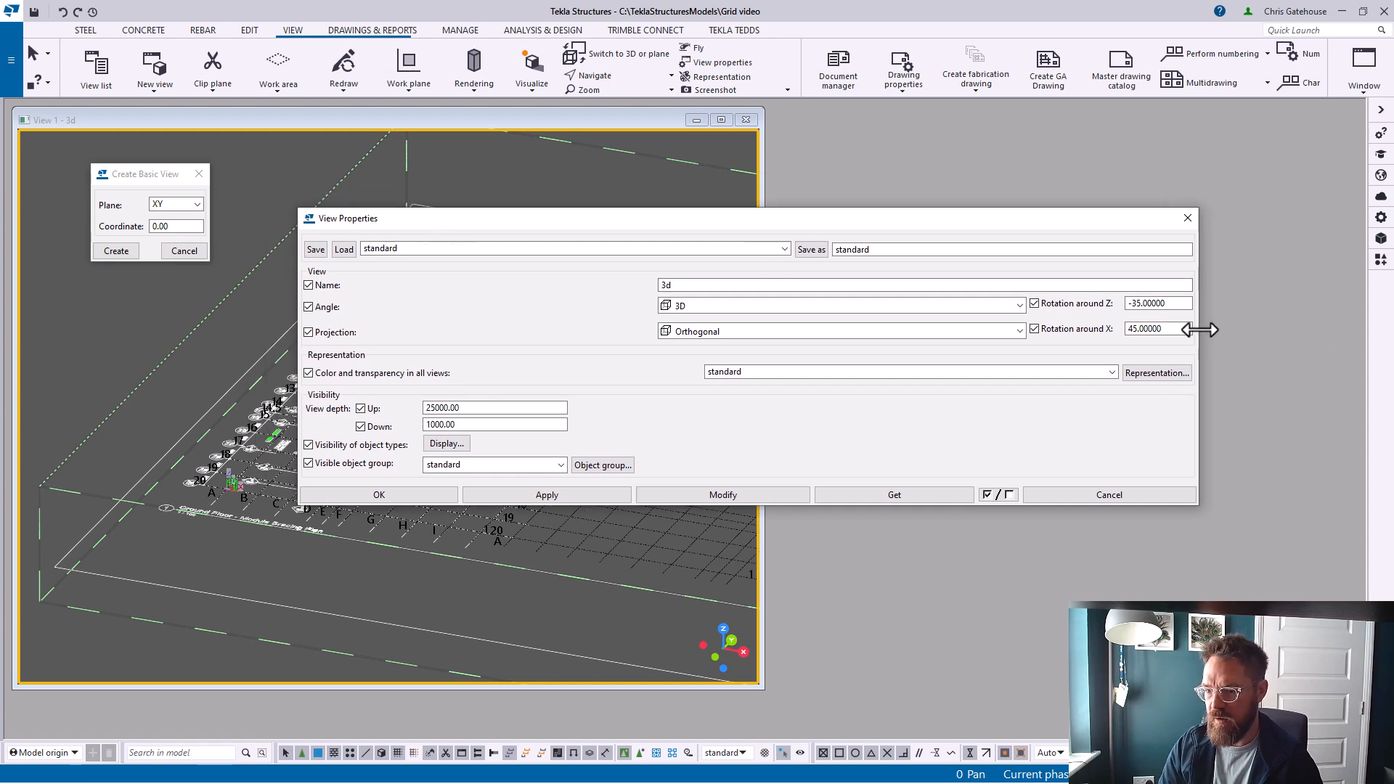
drag(1197, 332, 529, 336)
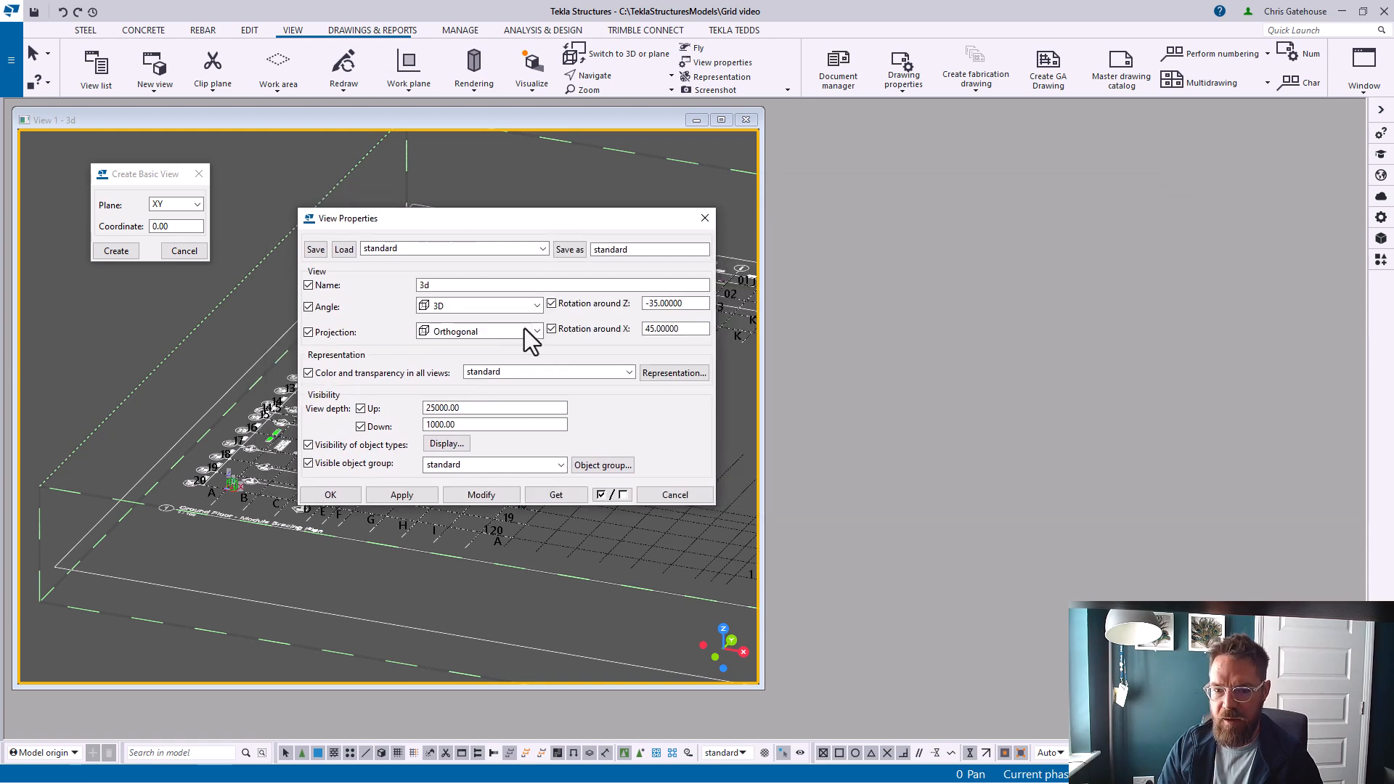
click(348, 498)
double_click(177, 226)
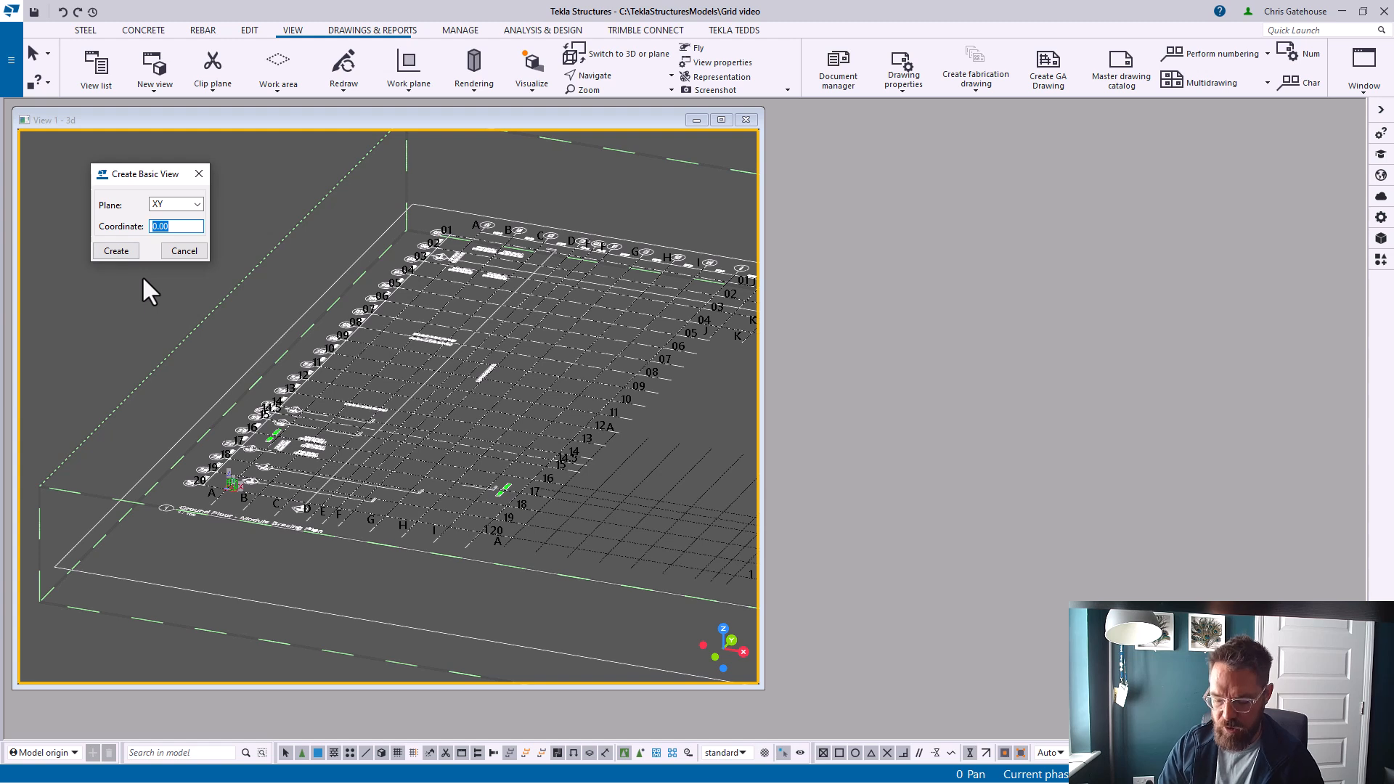
text(100)
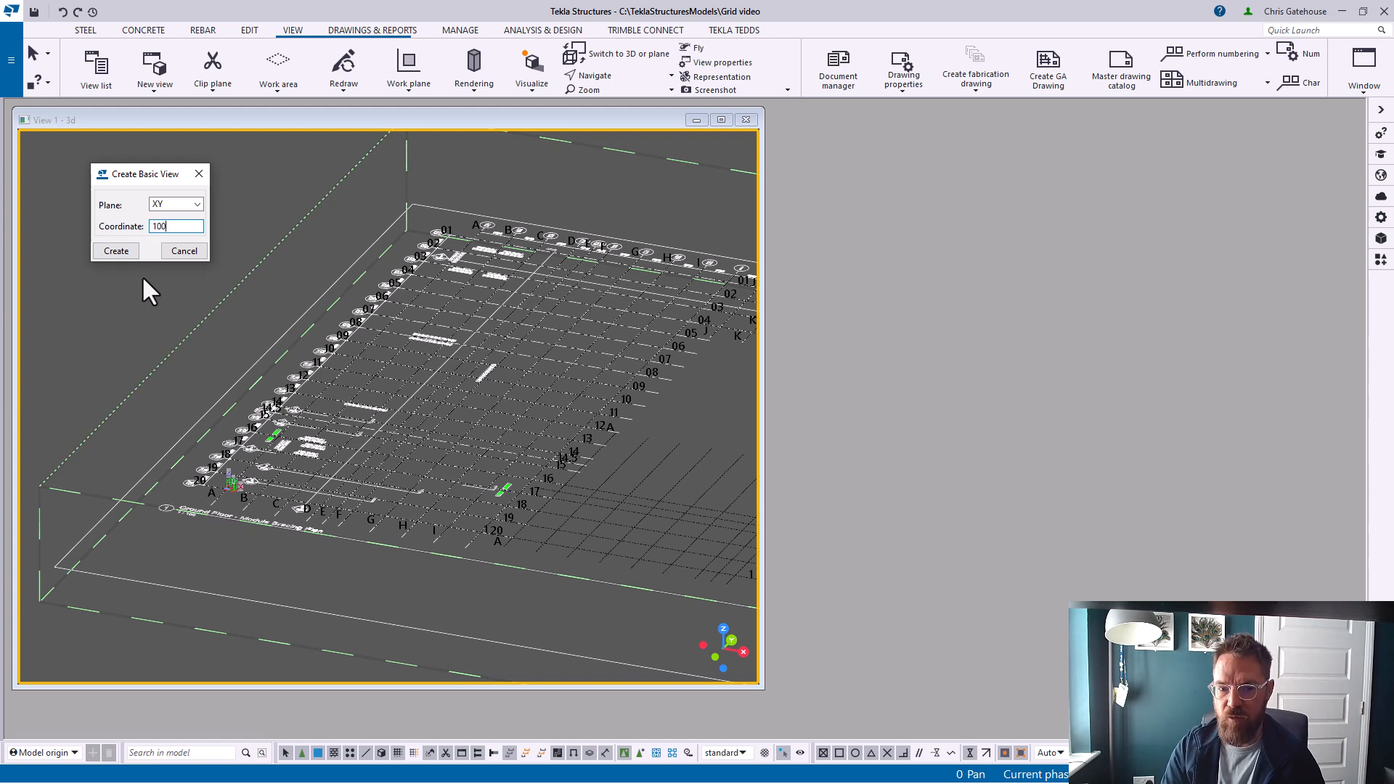
text(00)
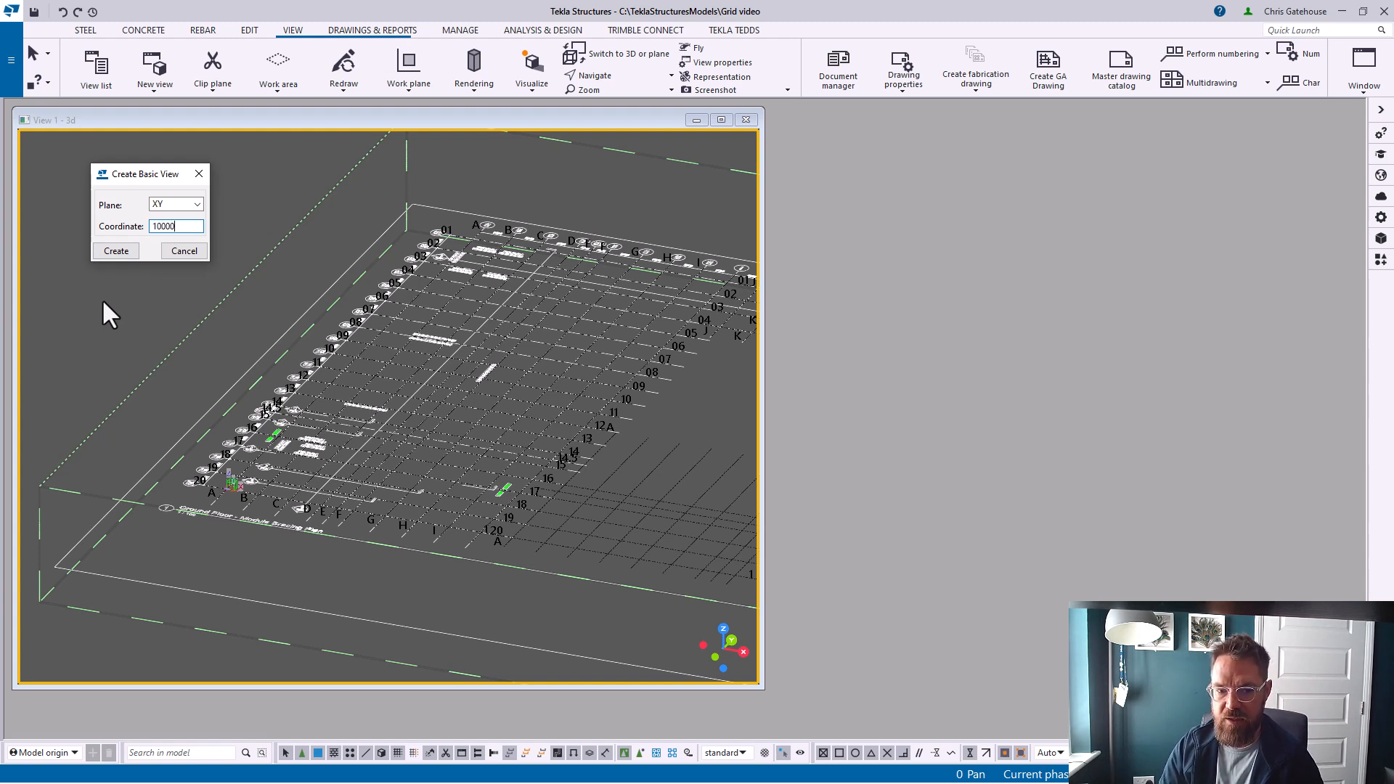
click(125, 249)
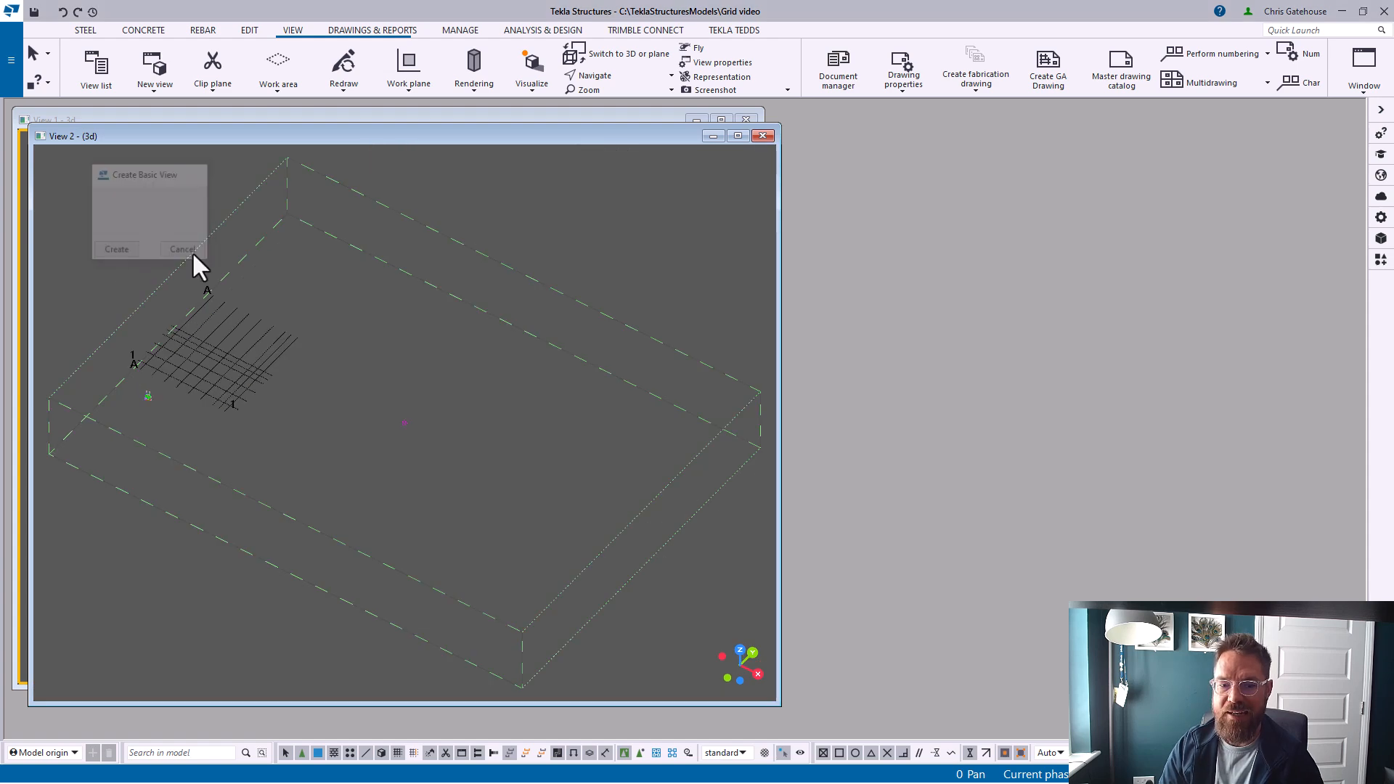
Inspect the grids in the new XY view and close it
ctrl+middle_drag(168, 395, 355, 379)
scroll(294, 434, up, 6)
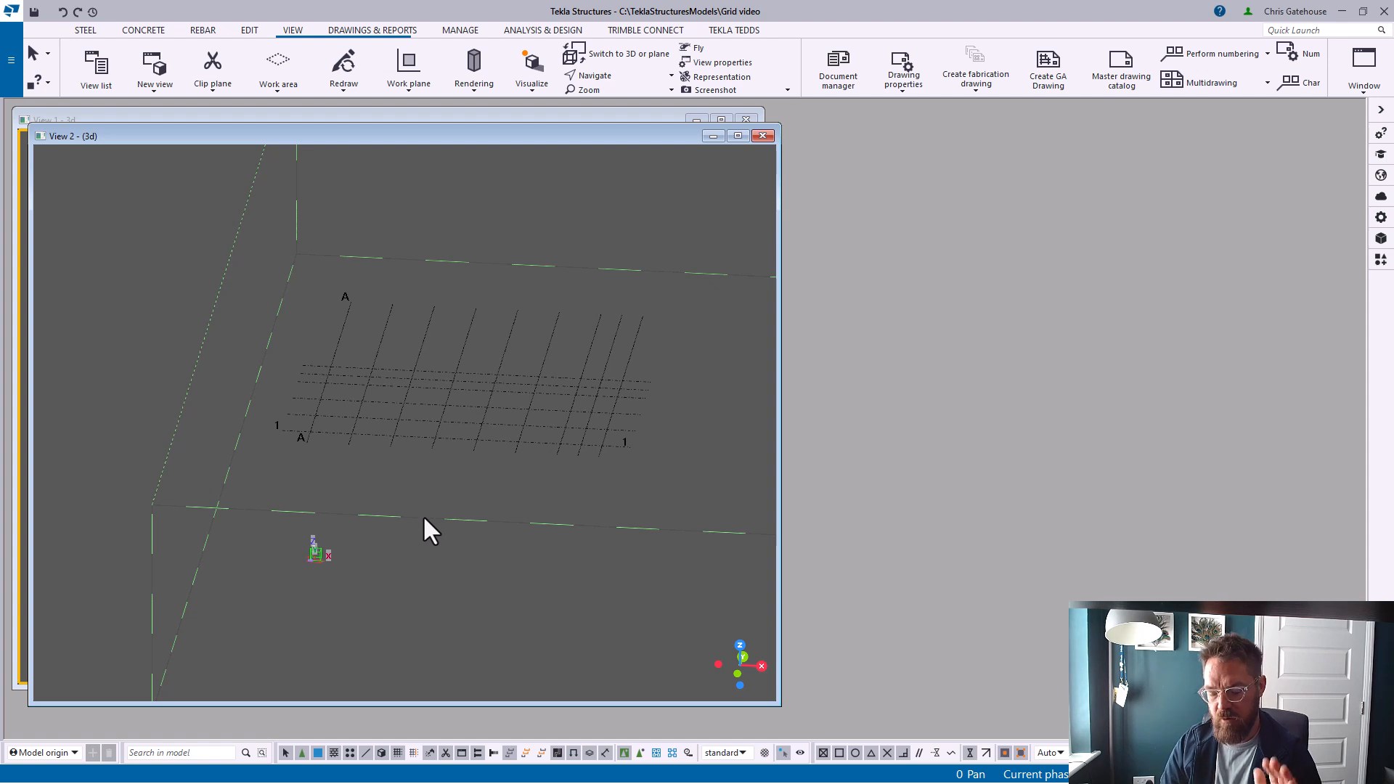
ctrl+middle_drag(355, 454, 355, 440)
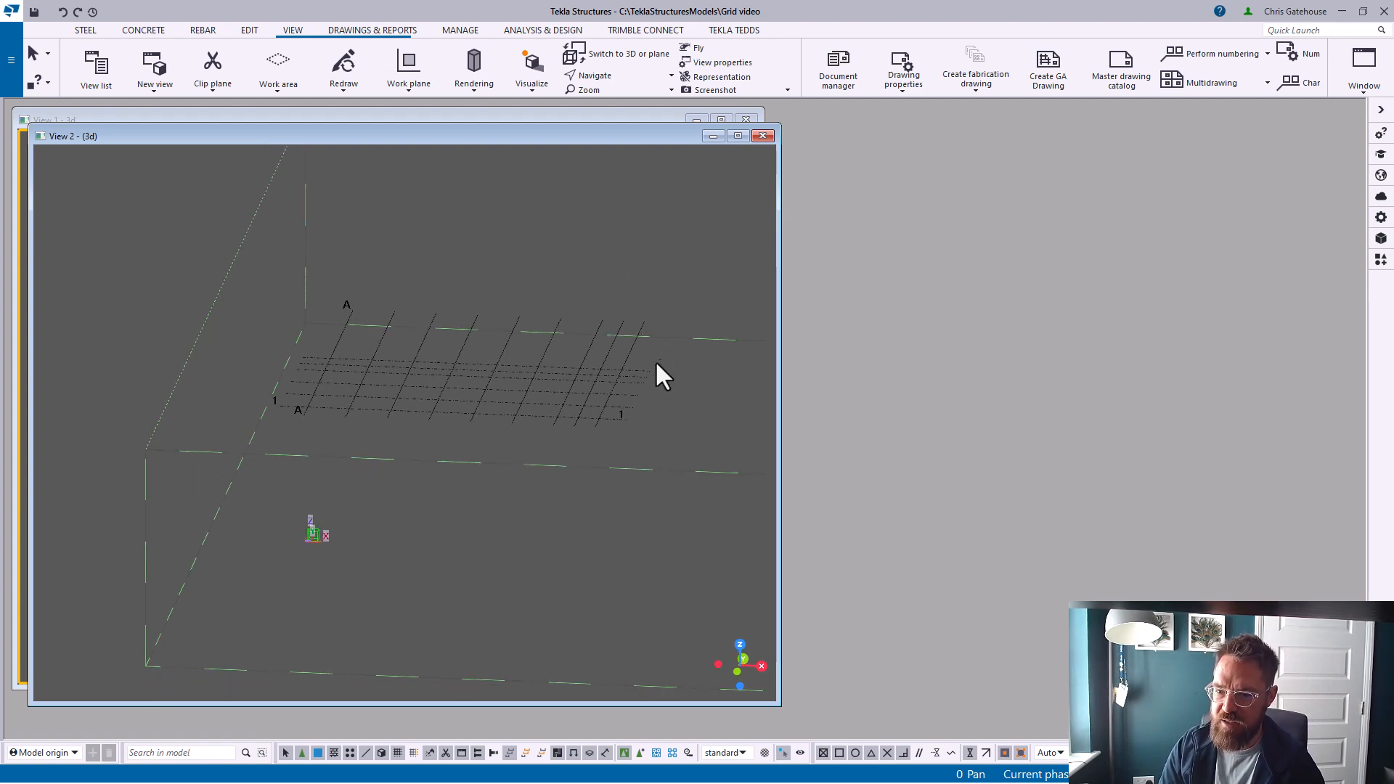
click(762, 136)
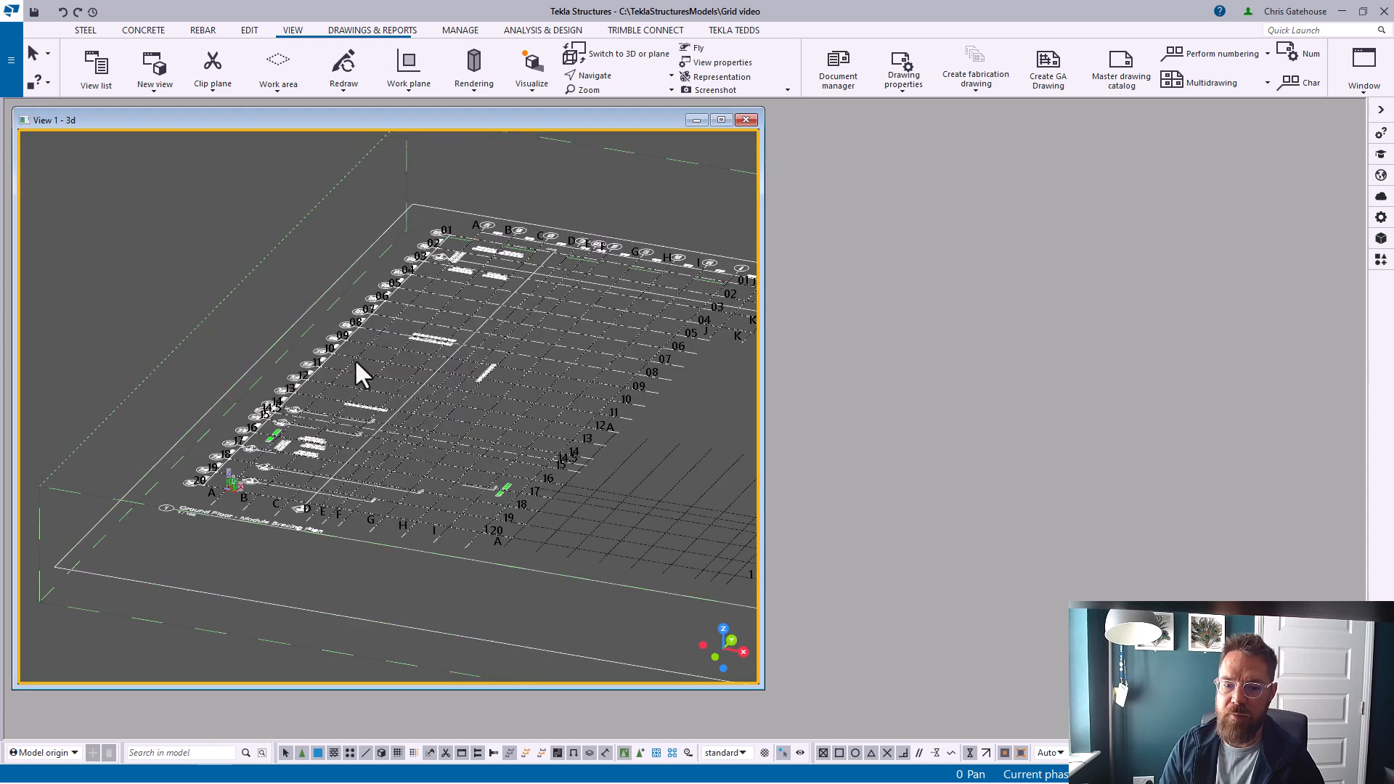
Create a view through two picked points along gridline 20 and turn it to a front elevation
click(233, 88)
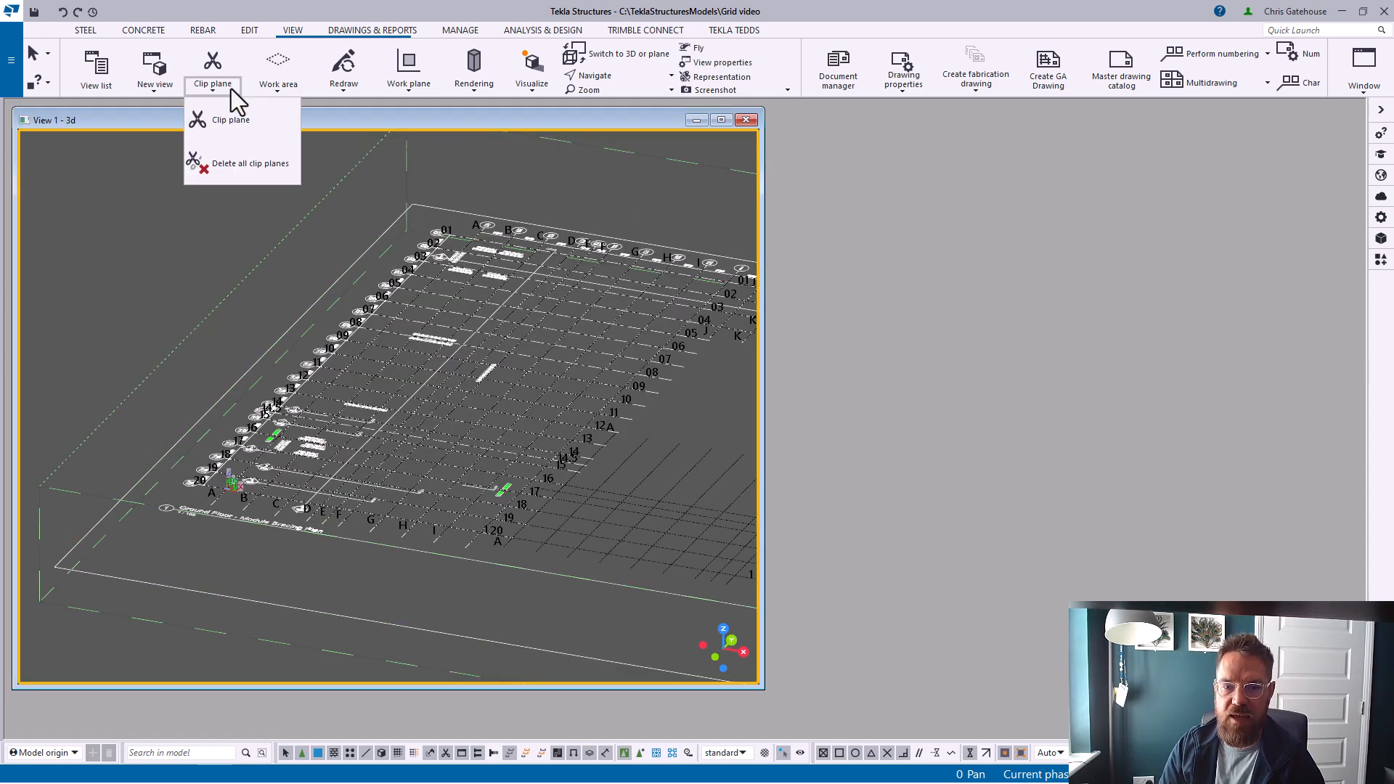
click(173, 90)
click(163, 142)
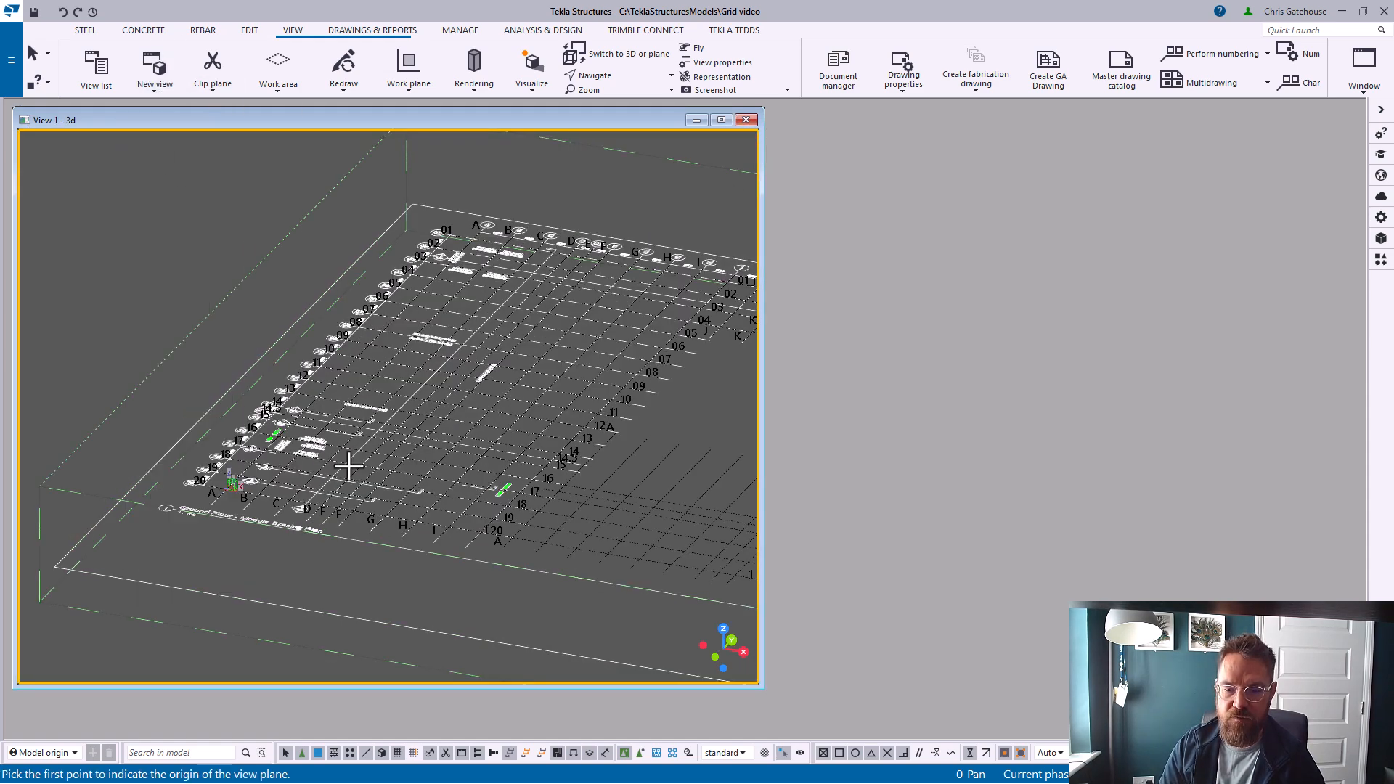
click(231, 484)
click(494, 535)
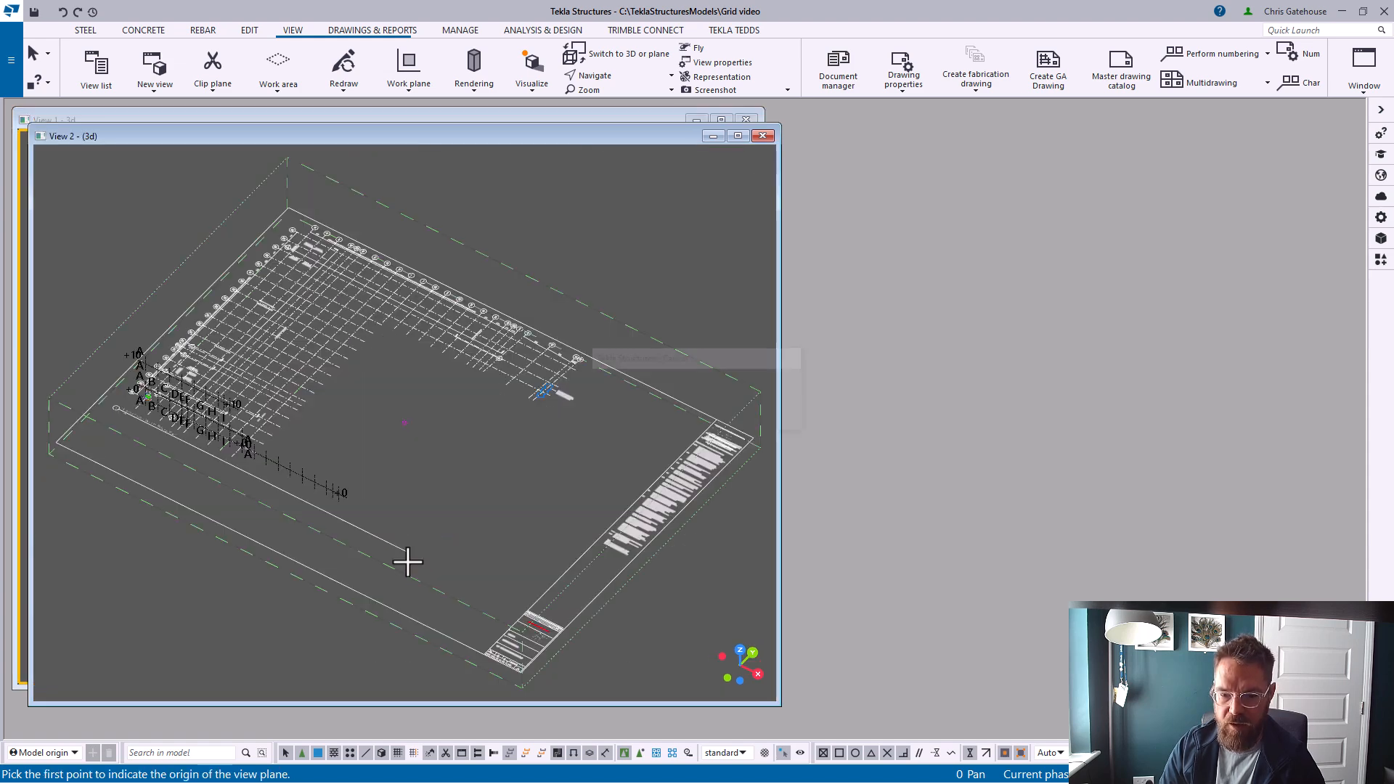
right_click(595, 236)
click(625, 246)
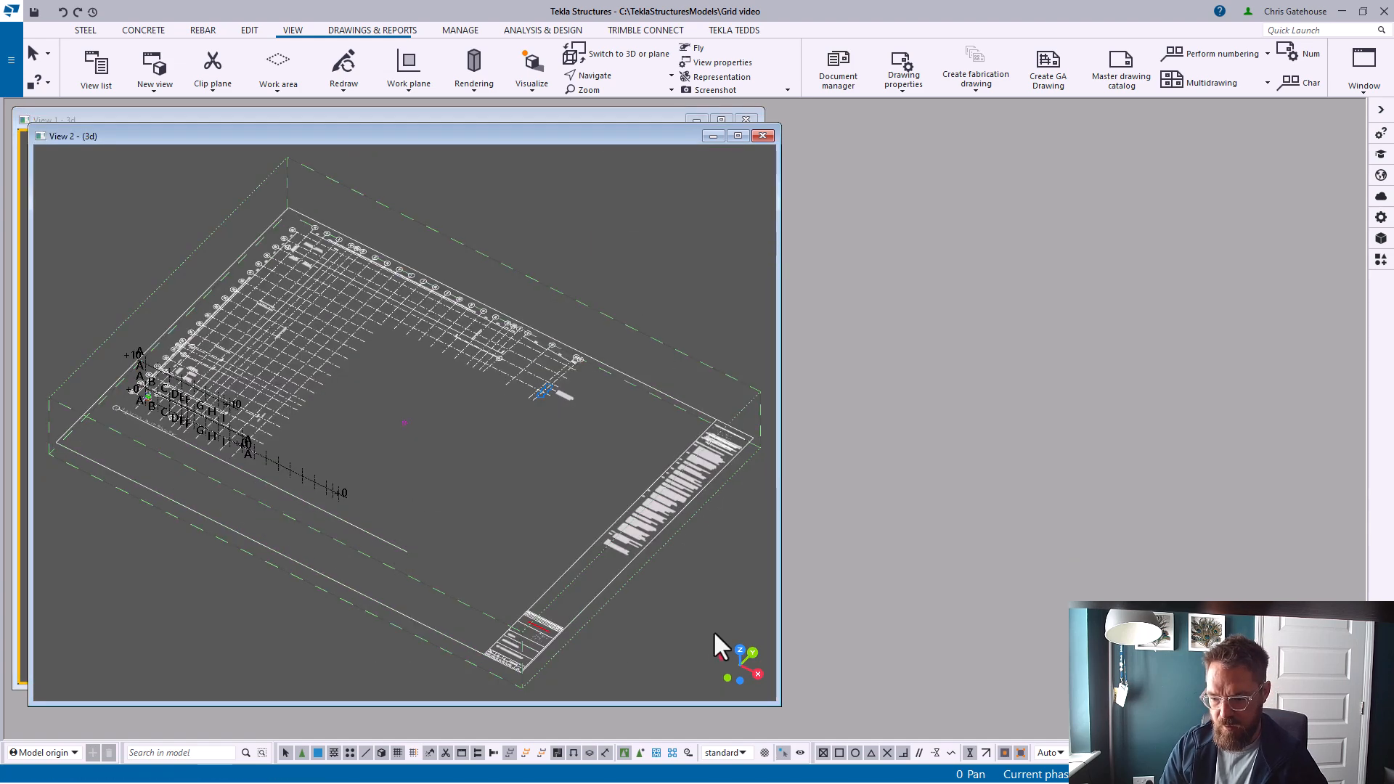
click(727, 678)
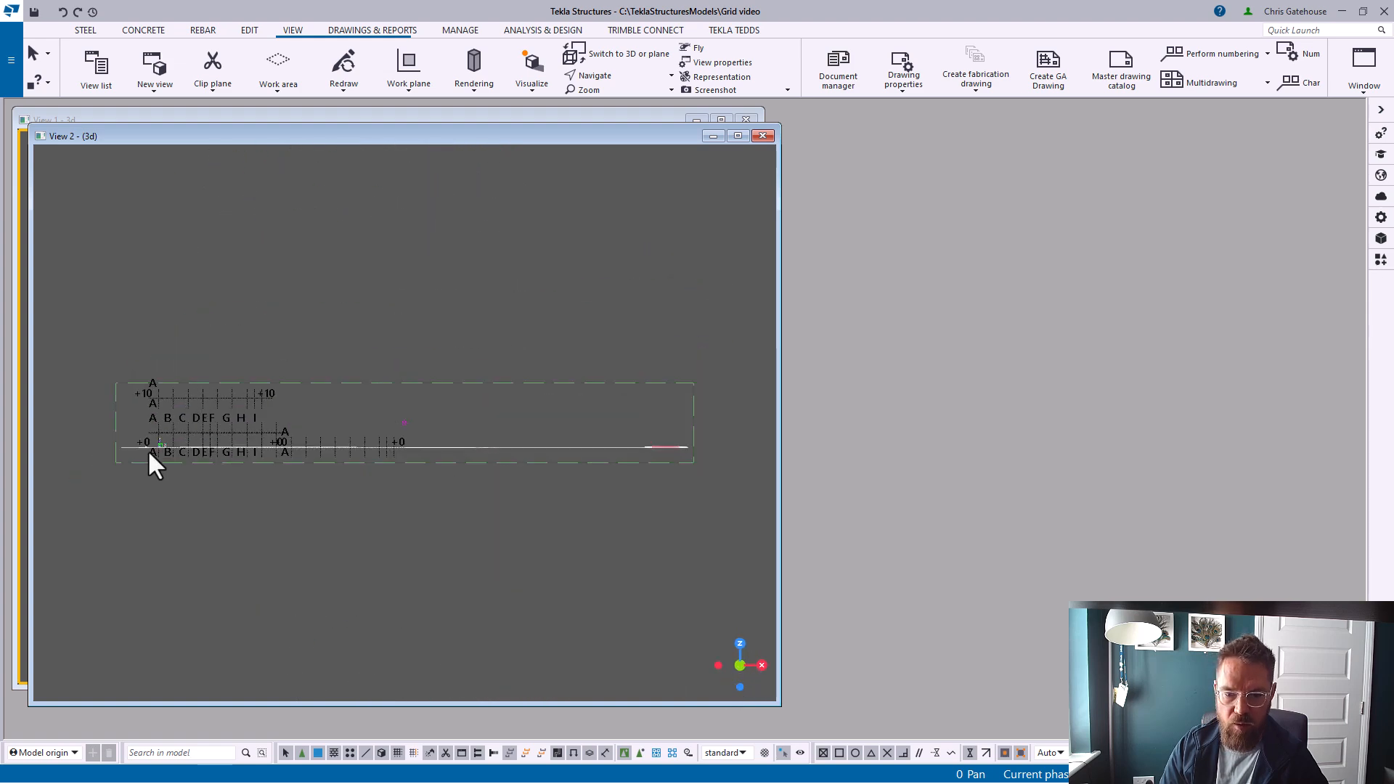
scroll(162, 421, up, 4)
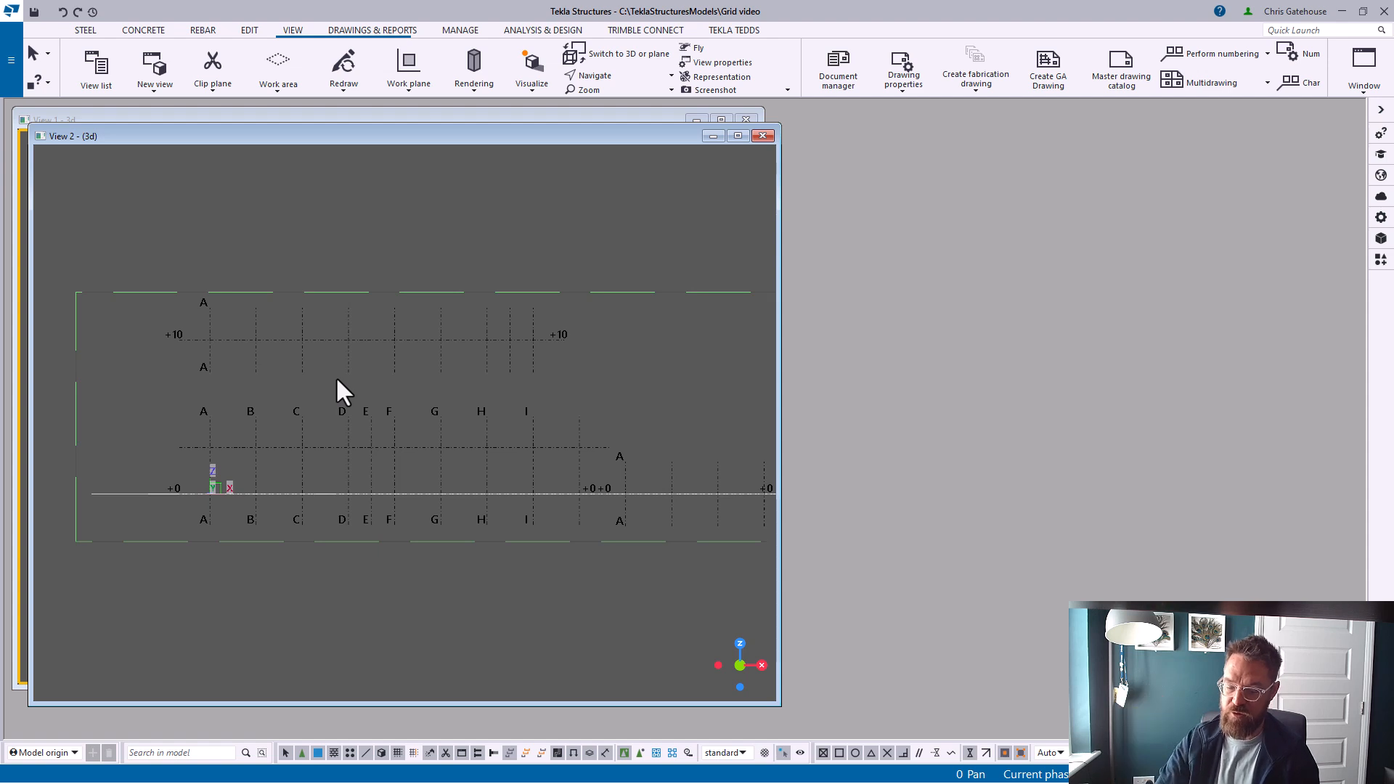
Delete the grid at level +10 and close the elevation view
click(441, 353)
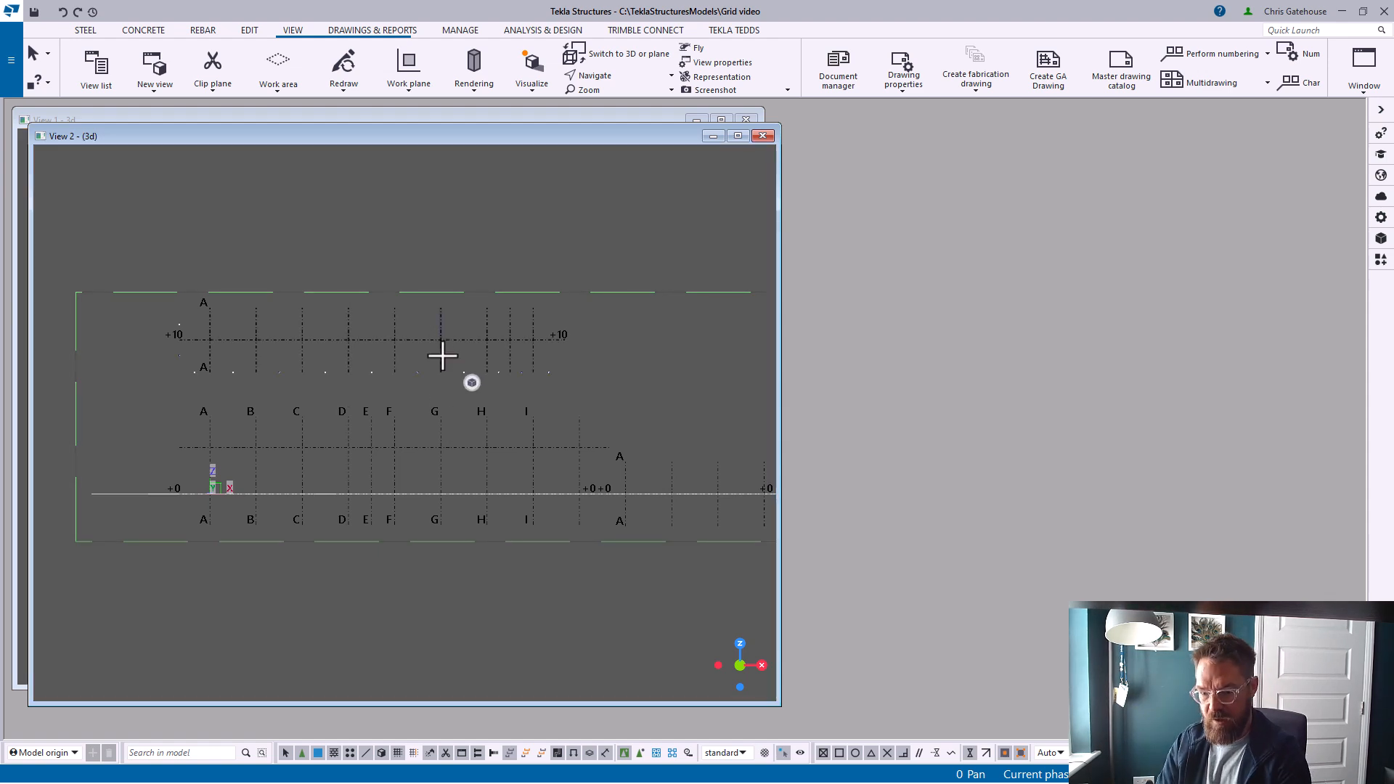
key(Delete)
click(686, 411)
click(763, 136)
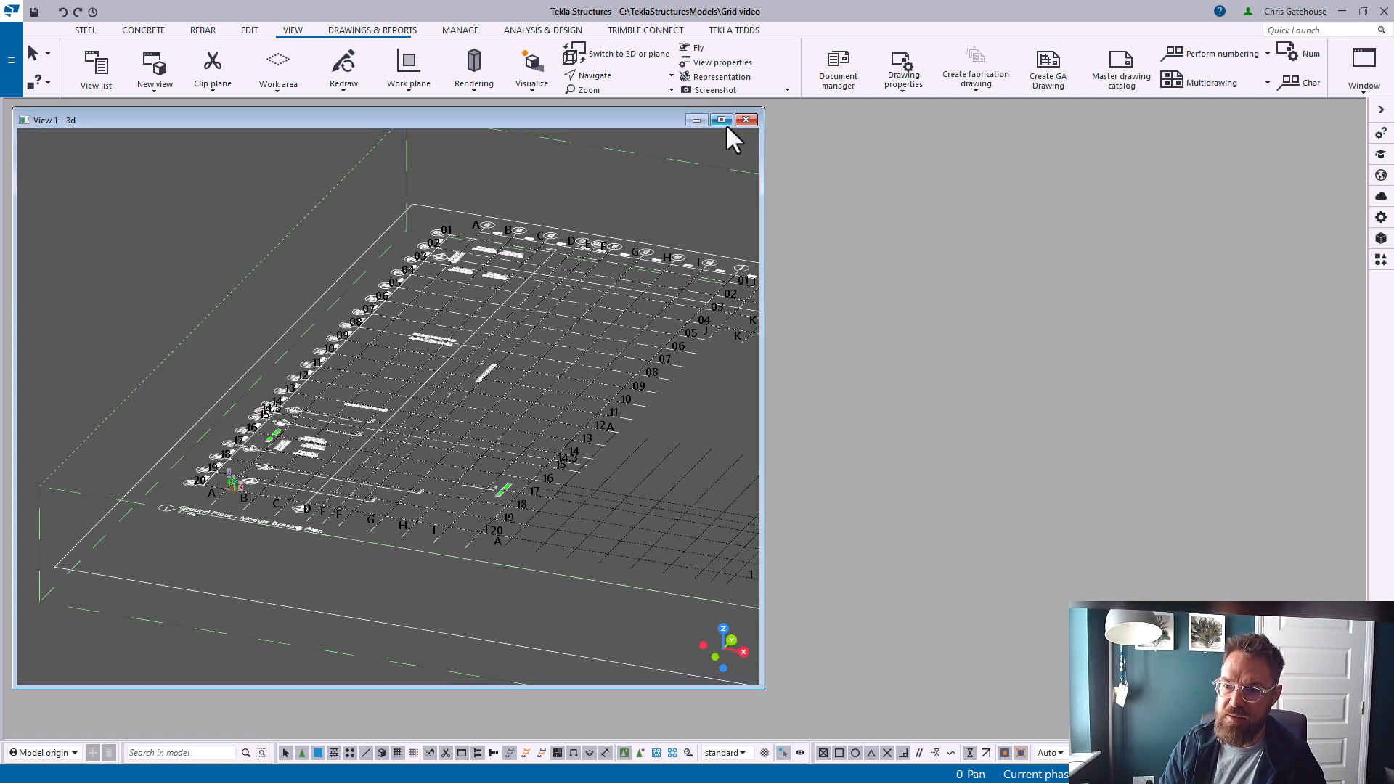
Maximize the 3D view, switch it to a plan view, and turn on direct modification
click(722, 121)
click(463, 314)
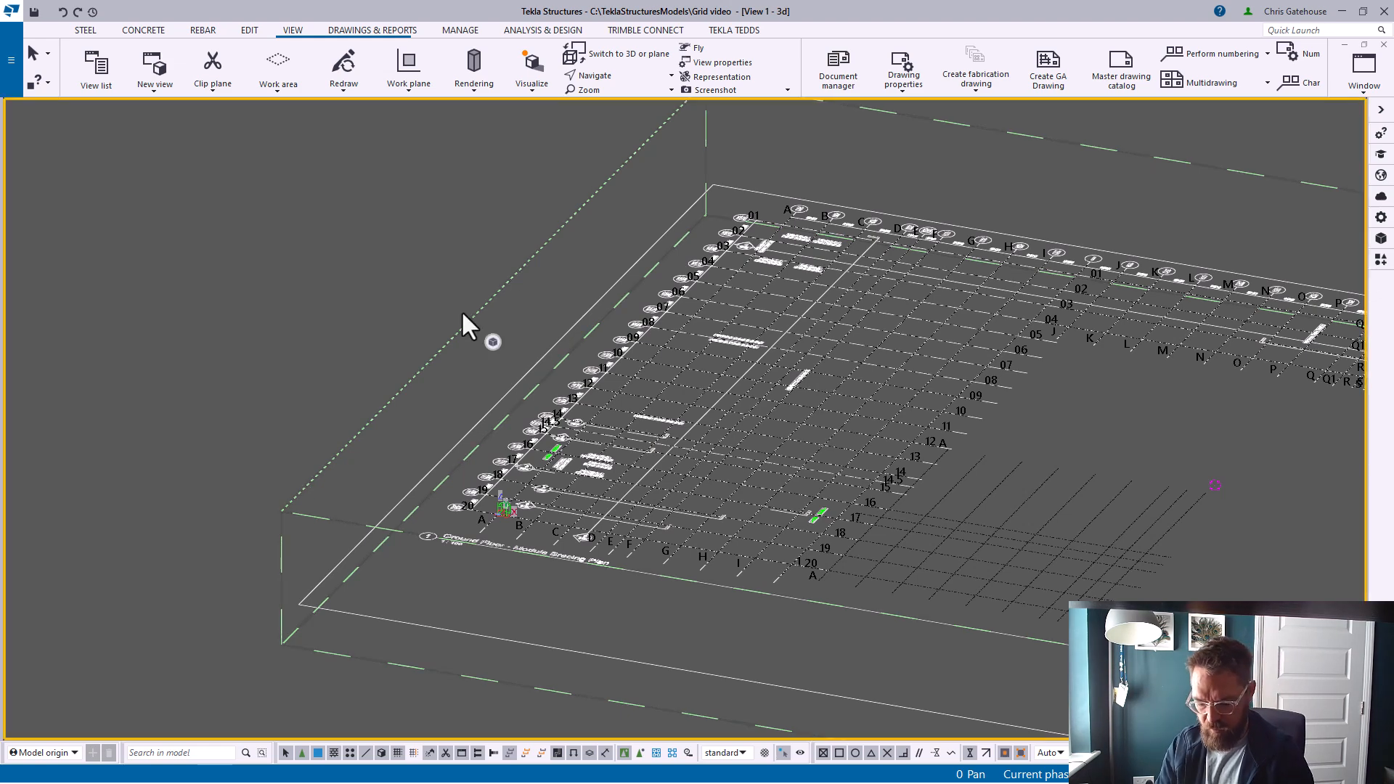
key(ctrl+p)
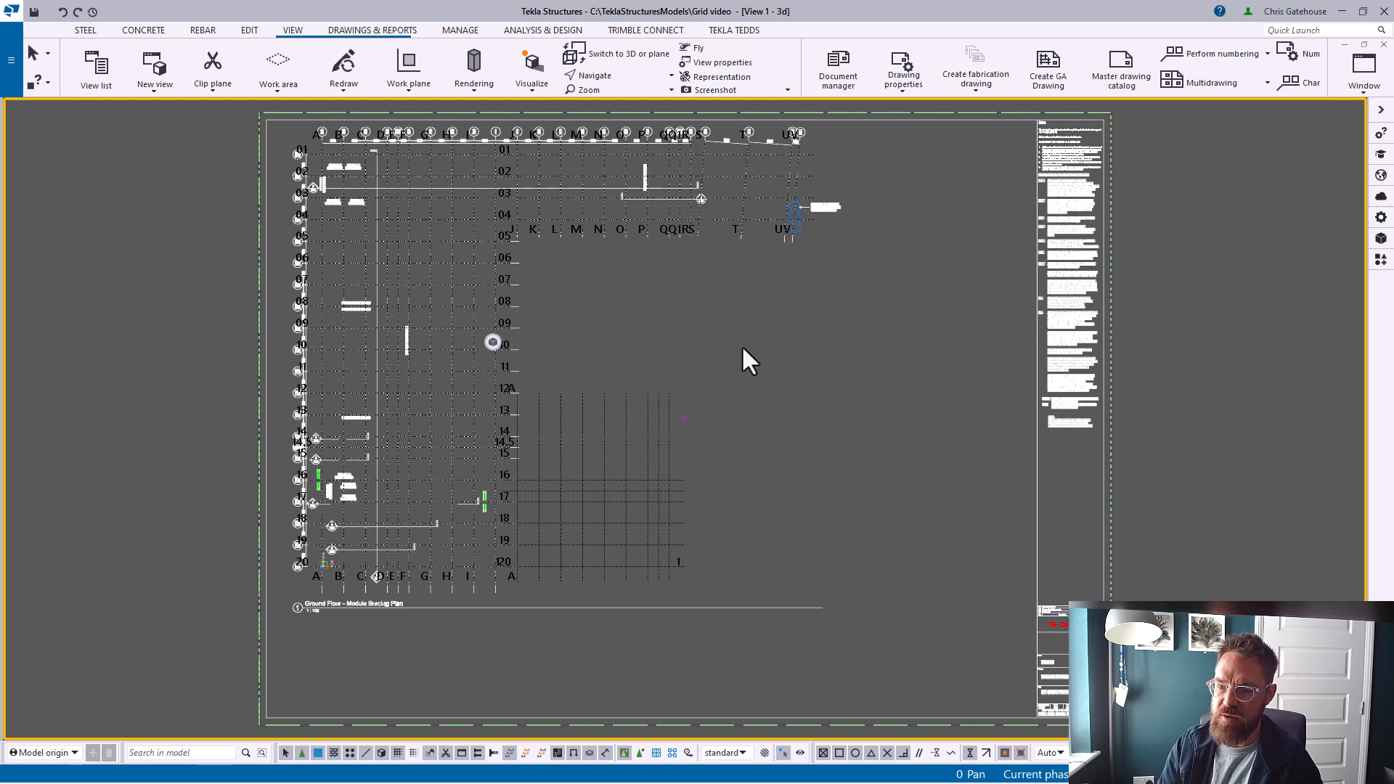
middle_drag(742, 346, 678, 311)
click(249, 30)
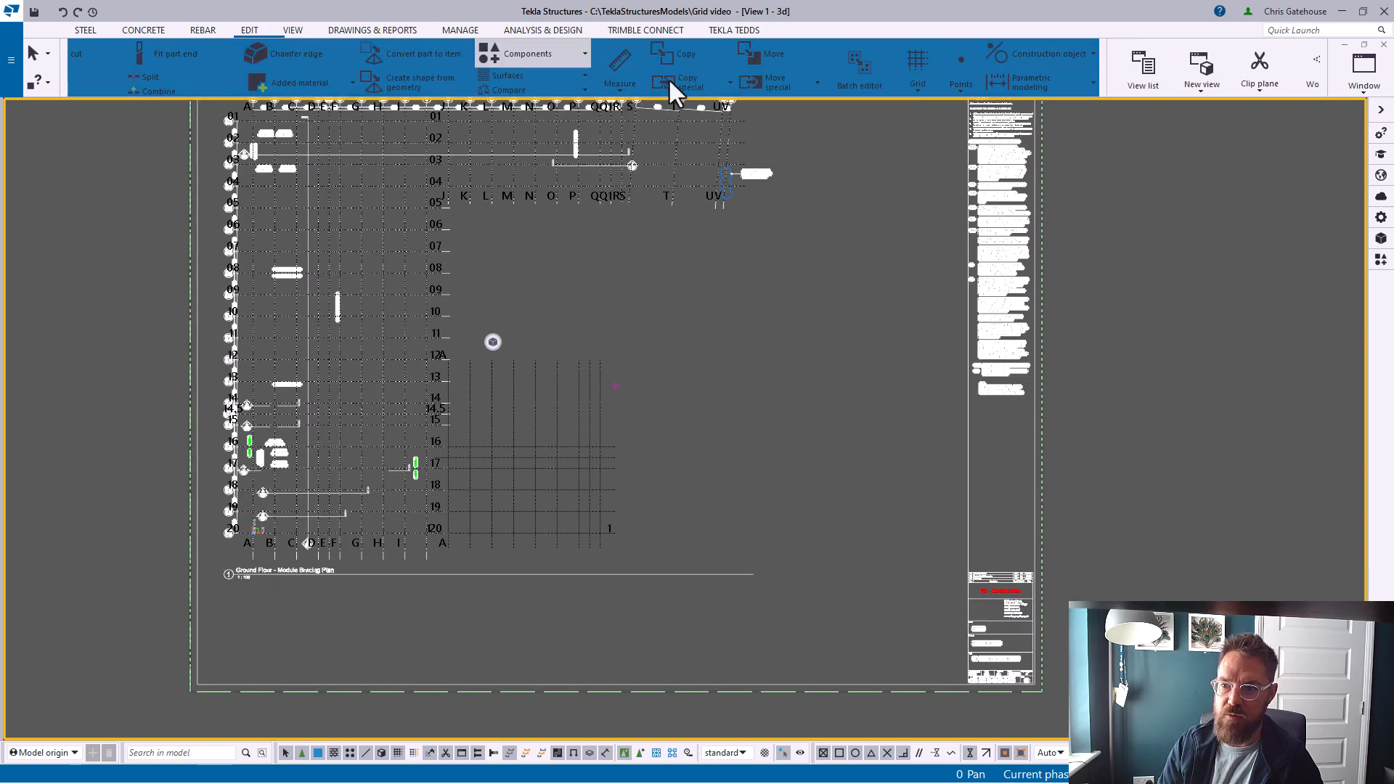
click(972, 90)
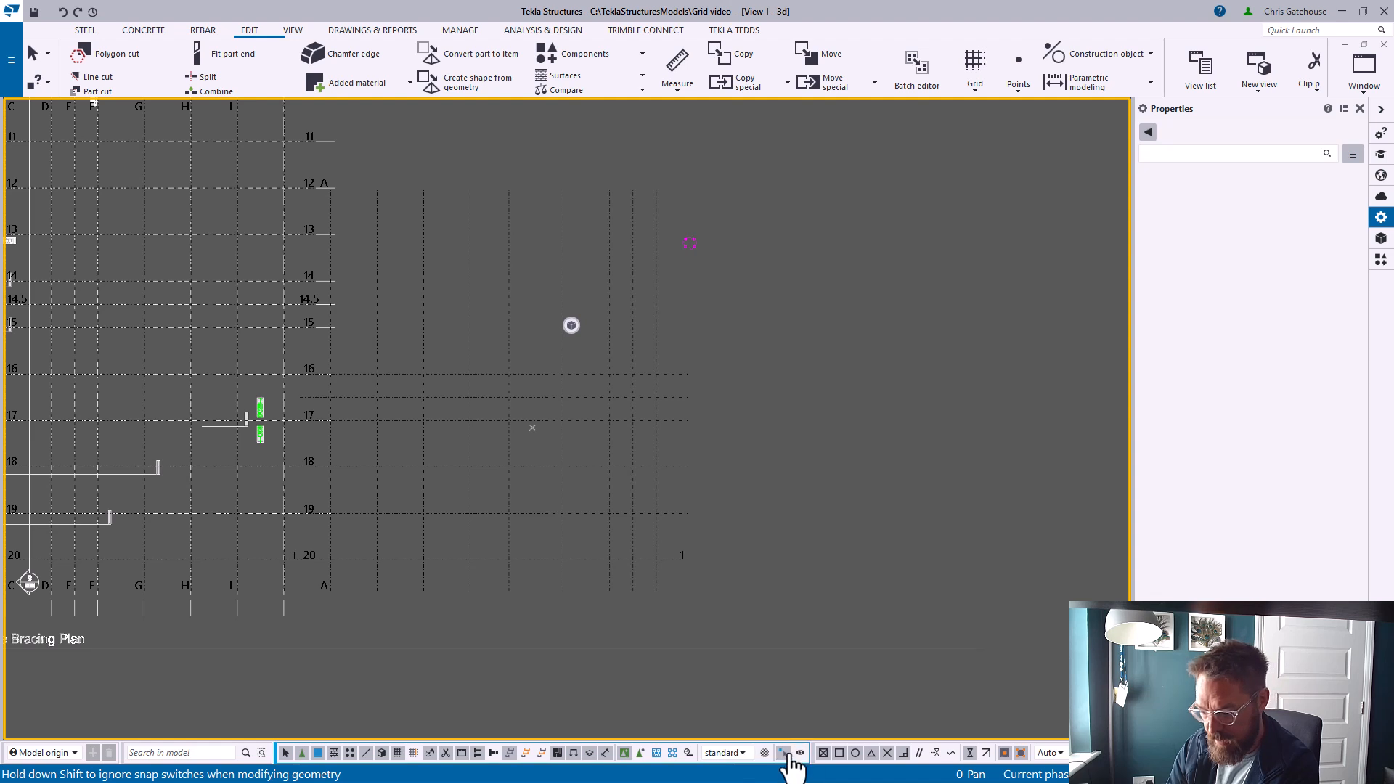
Select the rectangular grid and drag its horizontal gridlines near 16 and 17 to line up with the drawing's gridlines
scroll(567, 472, up, 2)
click(552, 451)
scroll(485, 485, up, 2)
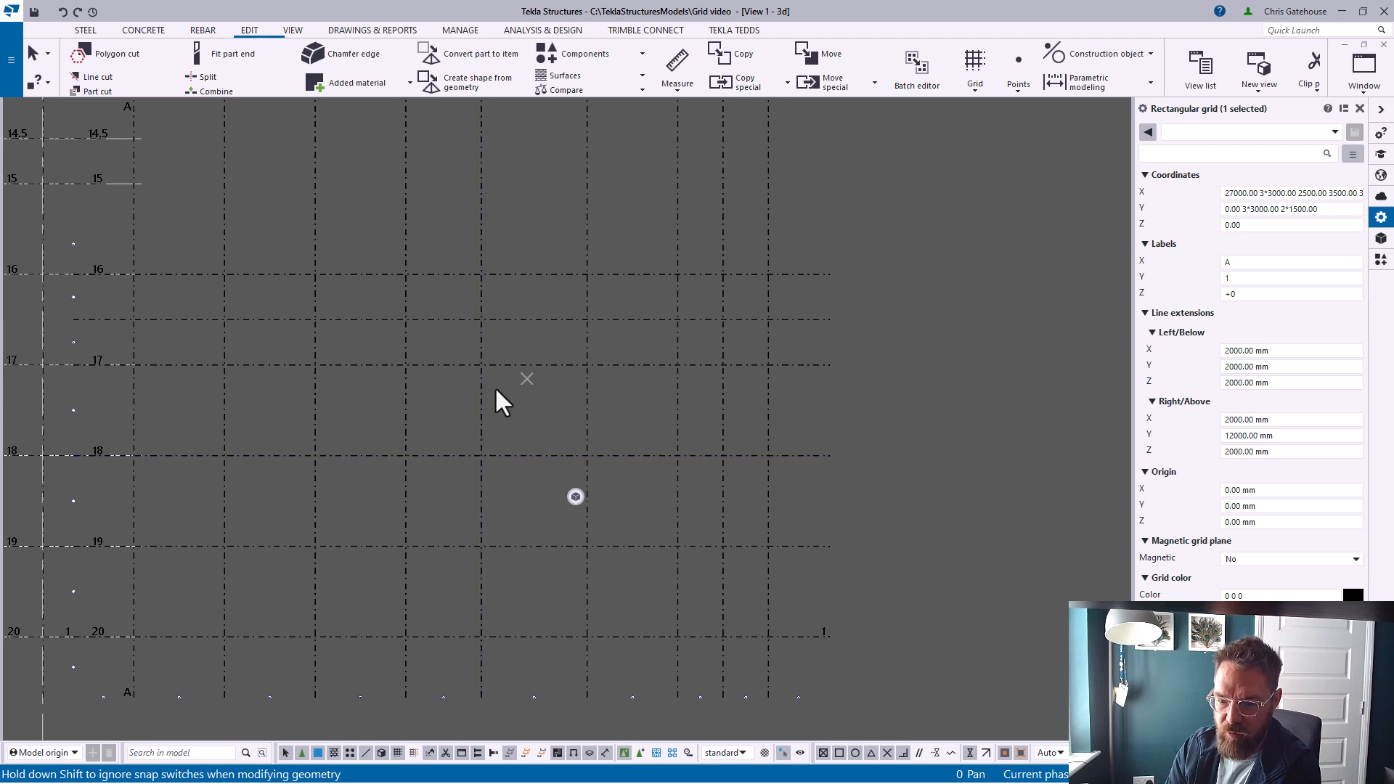
click(507, 320)
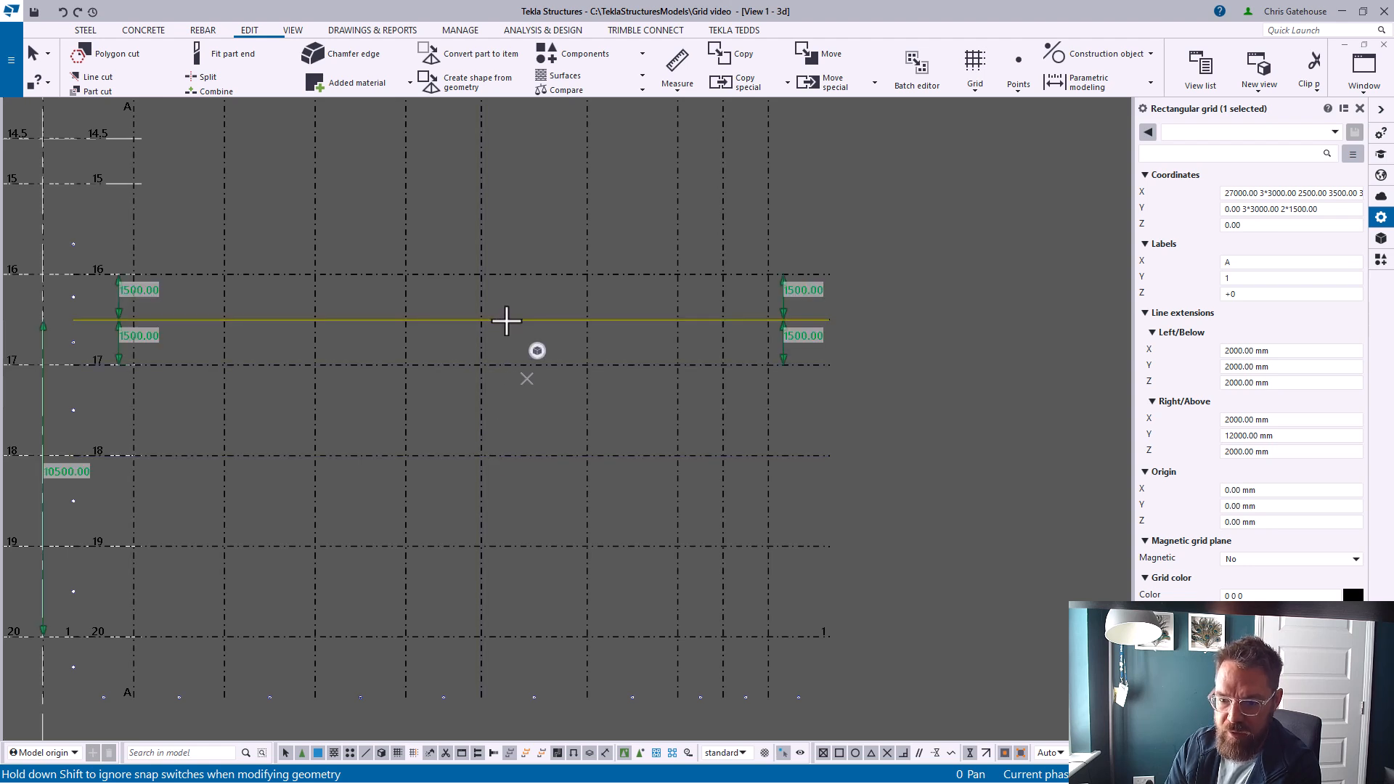
click(805, 335)
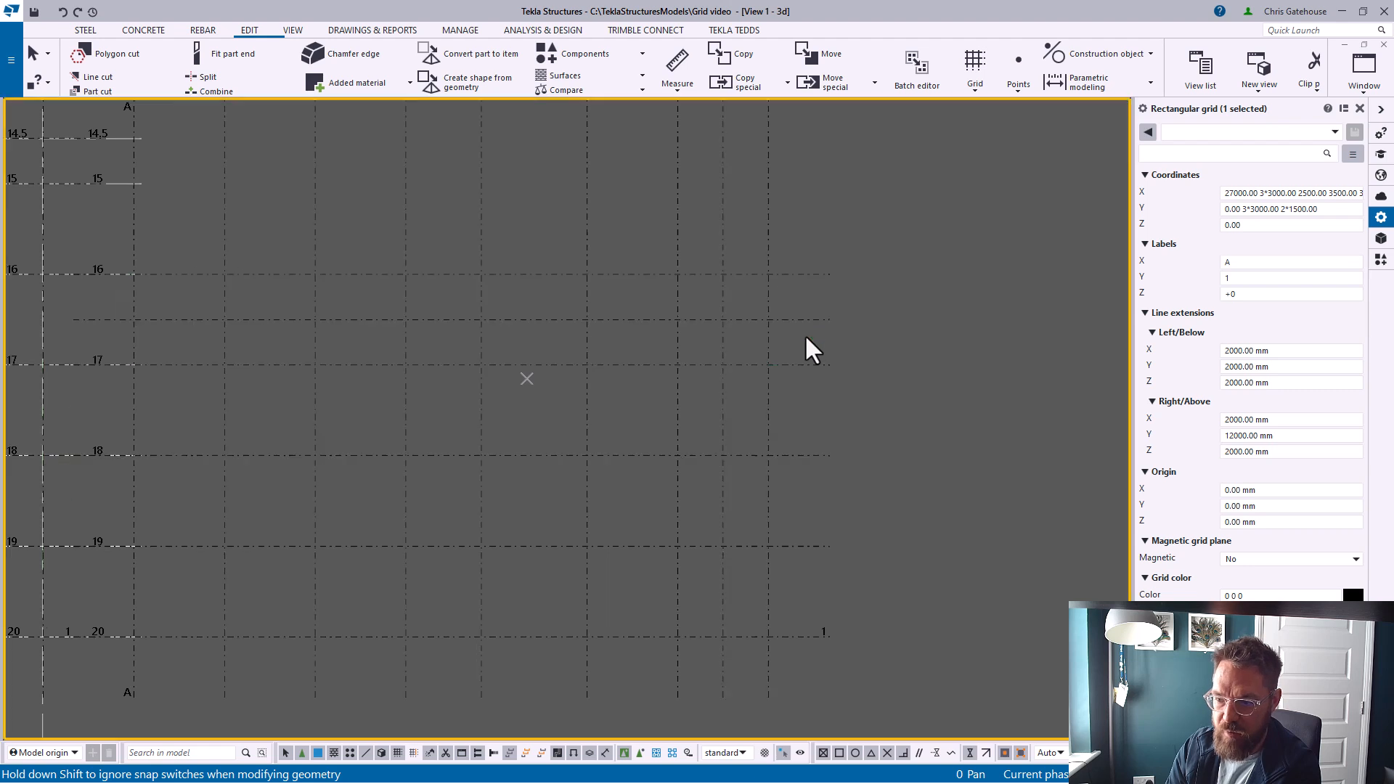
click(765, 317)
click(778, 324)
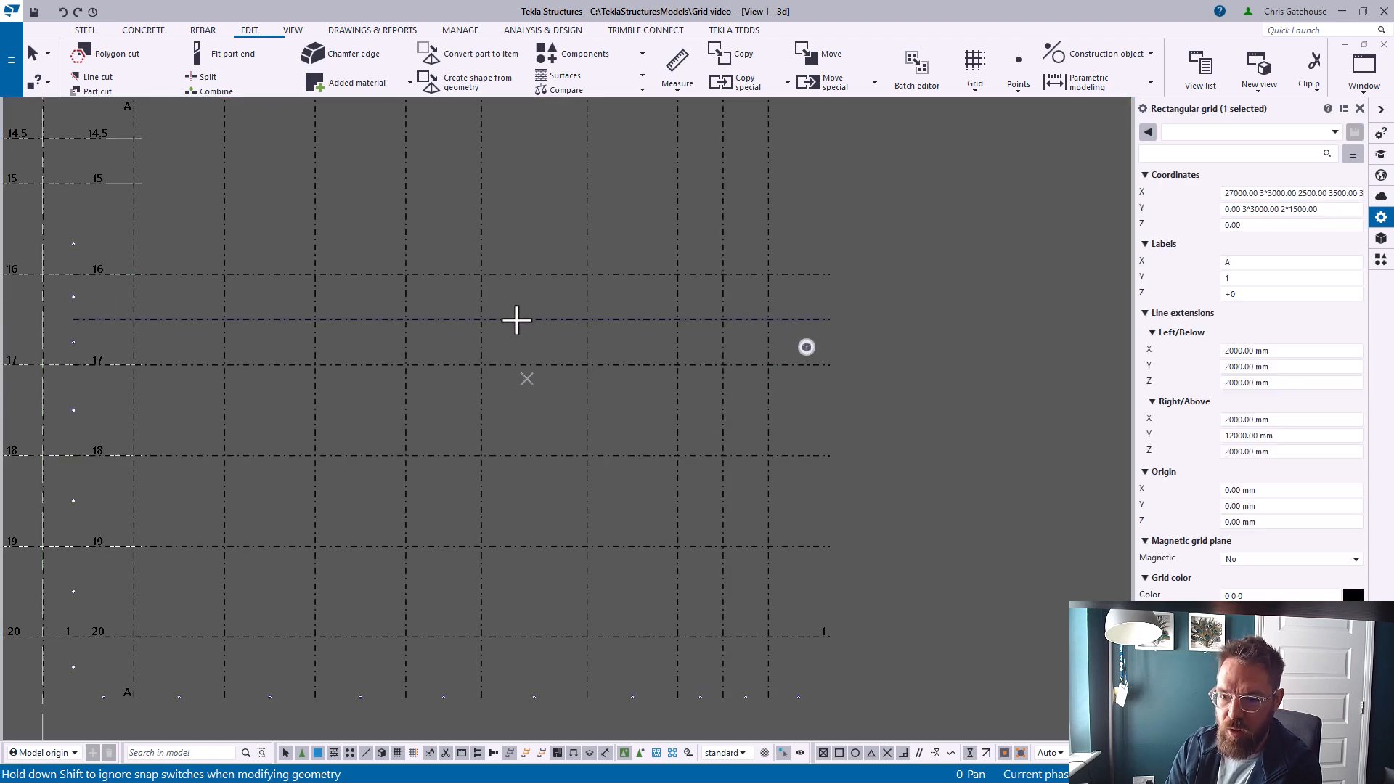
drag(516, 320, 512, 270)
scroll(476, 352, up, 4)
scroll(483, 324, up, 3)
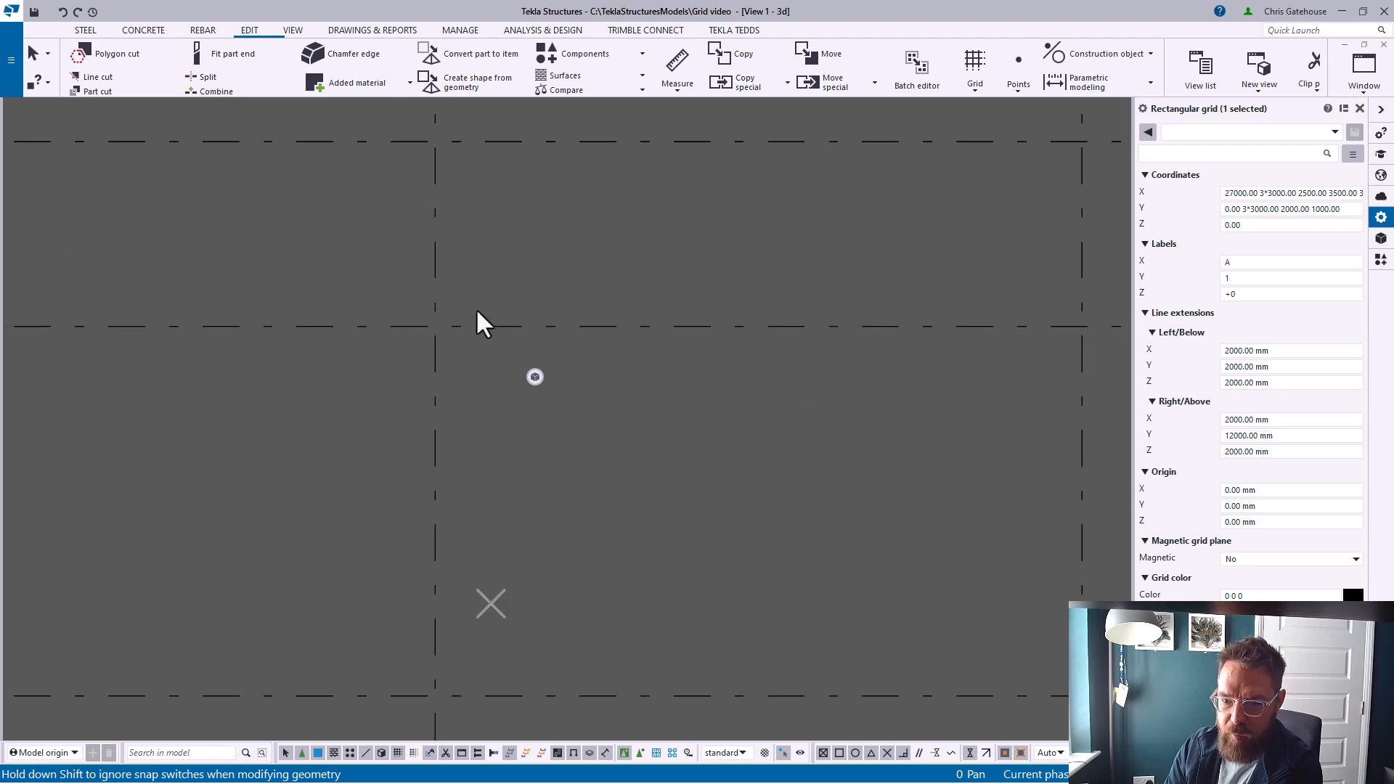
mouse_move(480, 332)
mouse_down()
mouse_move(478, 381)
mouse_move(476, 325)
mouse_up()
scroll(478, 380, up, 3)
scroll(476, 331, up, 5)
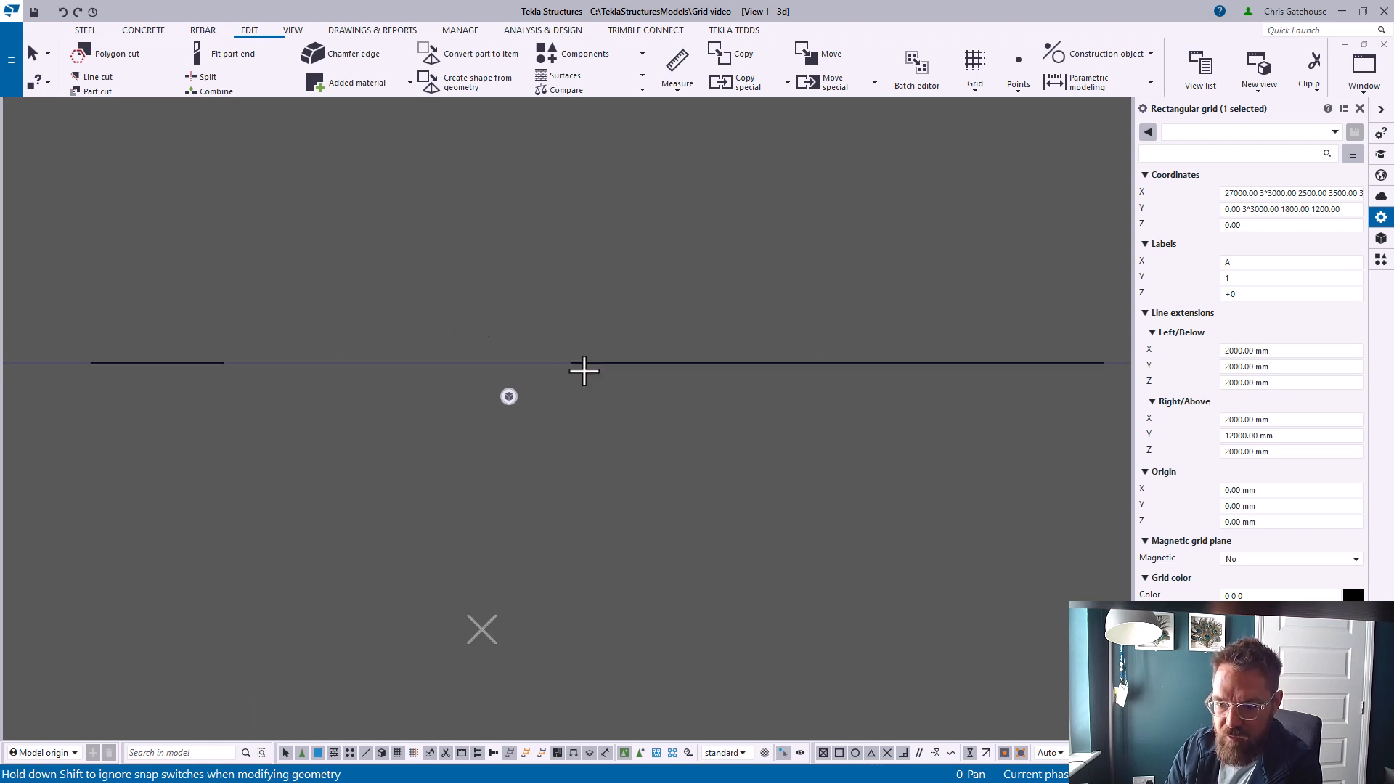
drag(584, 363, 578, 284)
scroll(547, 368, down, 5)
scroll(509, 364, down, 3)
drag(535, 361, 536, 413)
scroll(536, 428, down, 3)
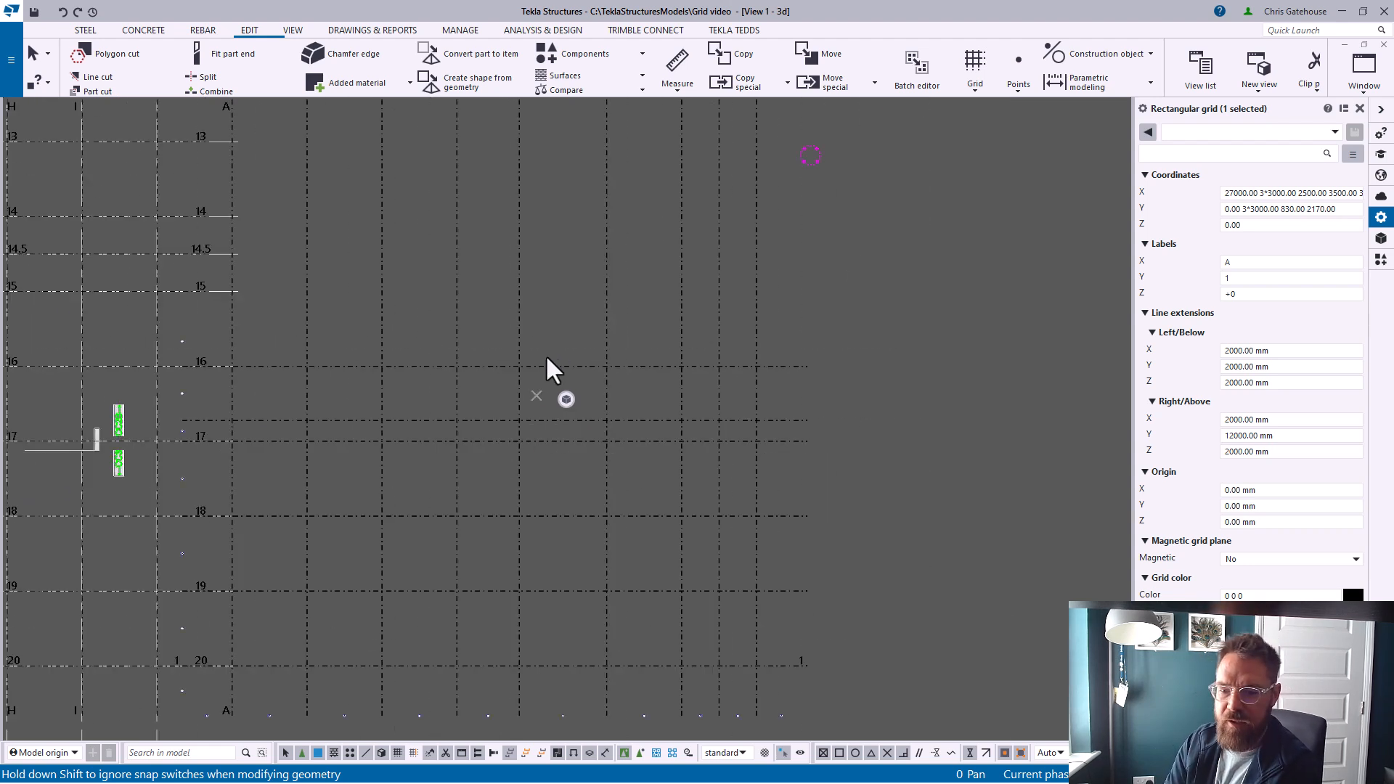
drag(541, 366, 542, 340)
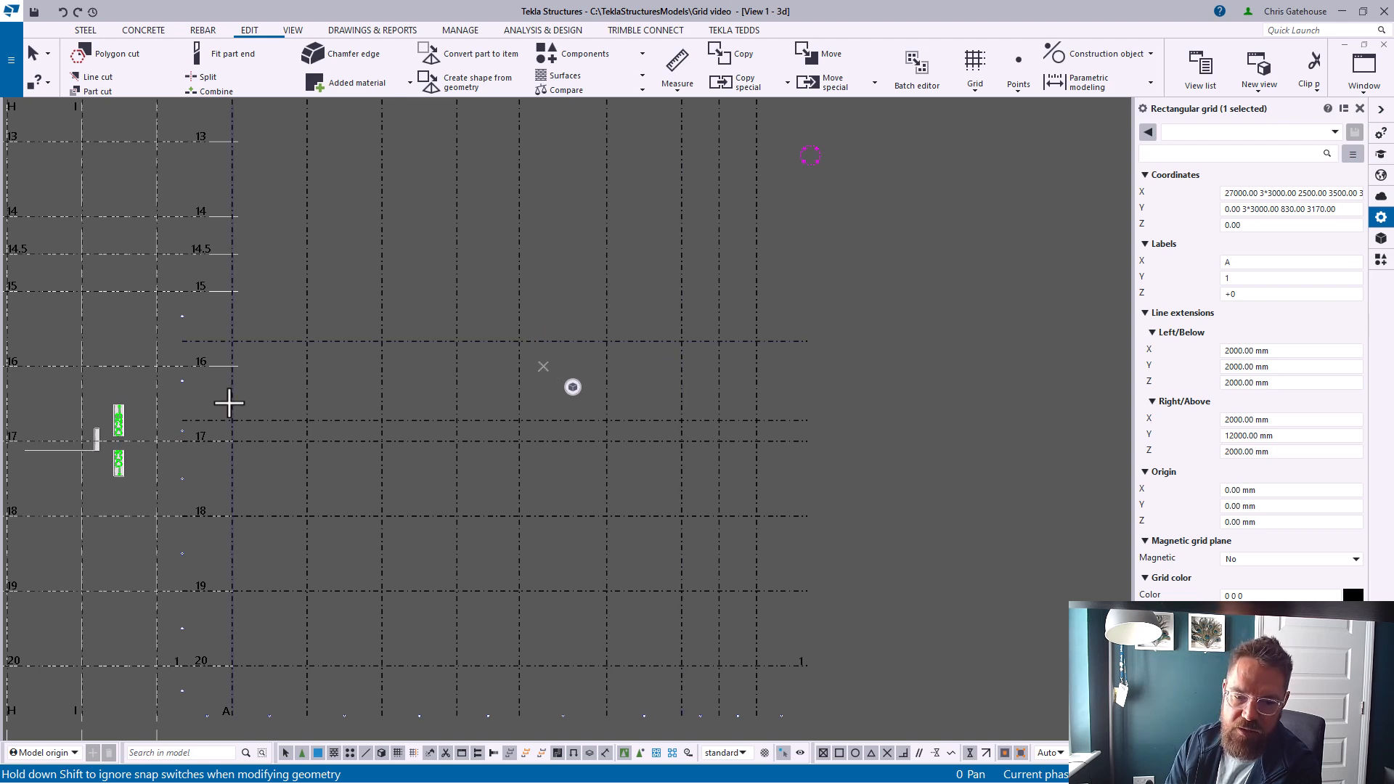
Add a new vertical gridline to the right of gridline A in the rectangular grid
scroll(166, 389, up, 3)
scroll(151, 365, up, 4)
scroll(195, 381, down, 8)
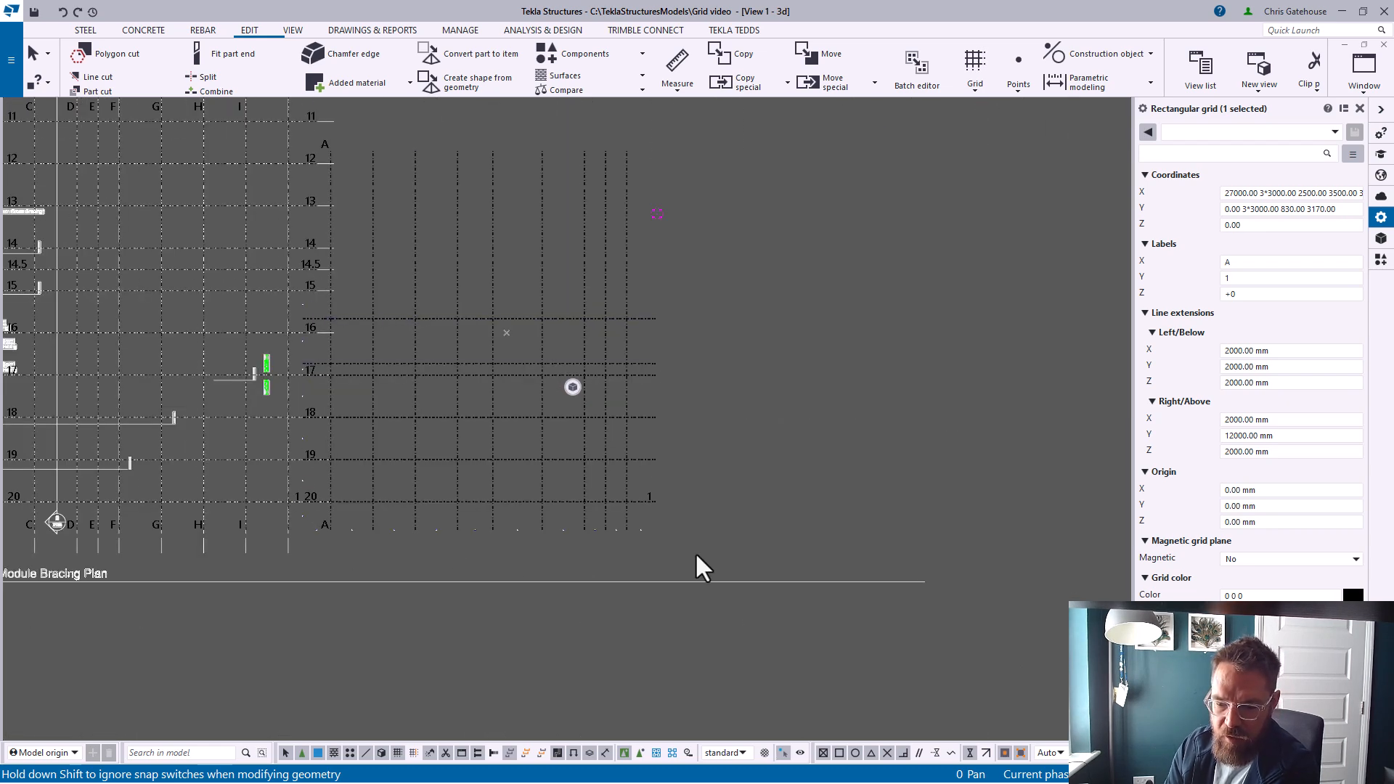
scroll(317, 529, up, 4)
scroll(366, 539, up, 4)
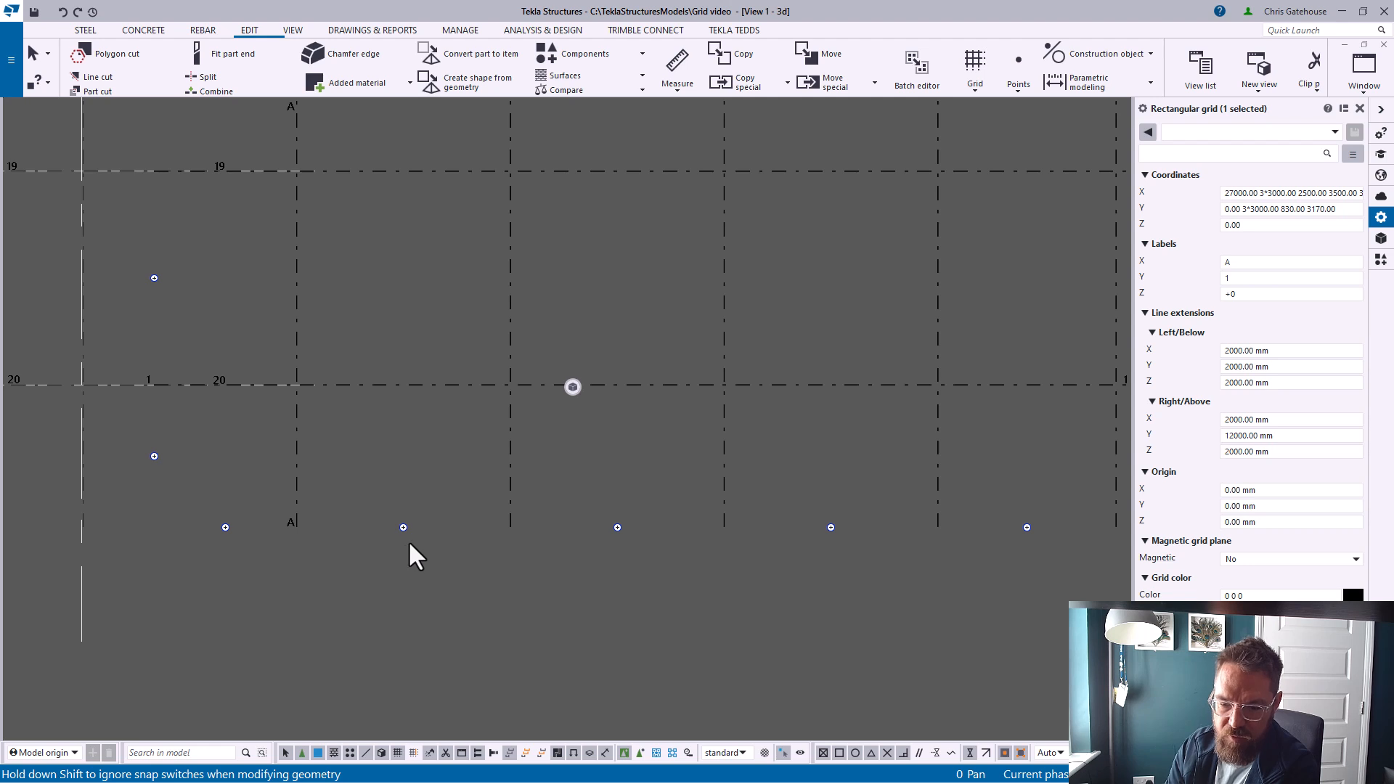
click(403, 532)
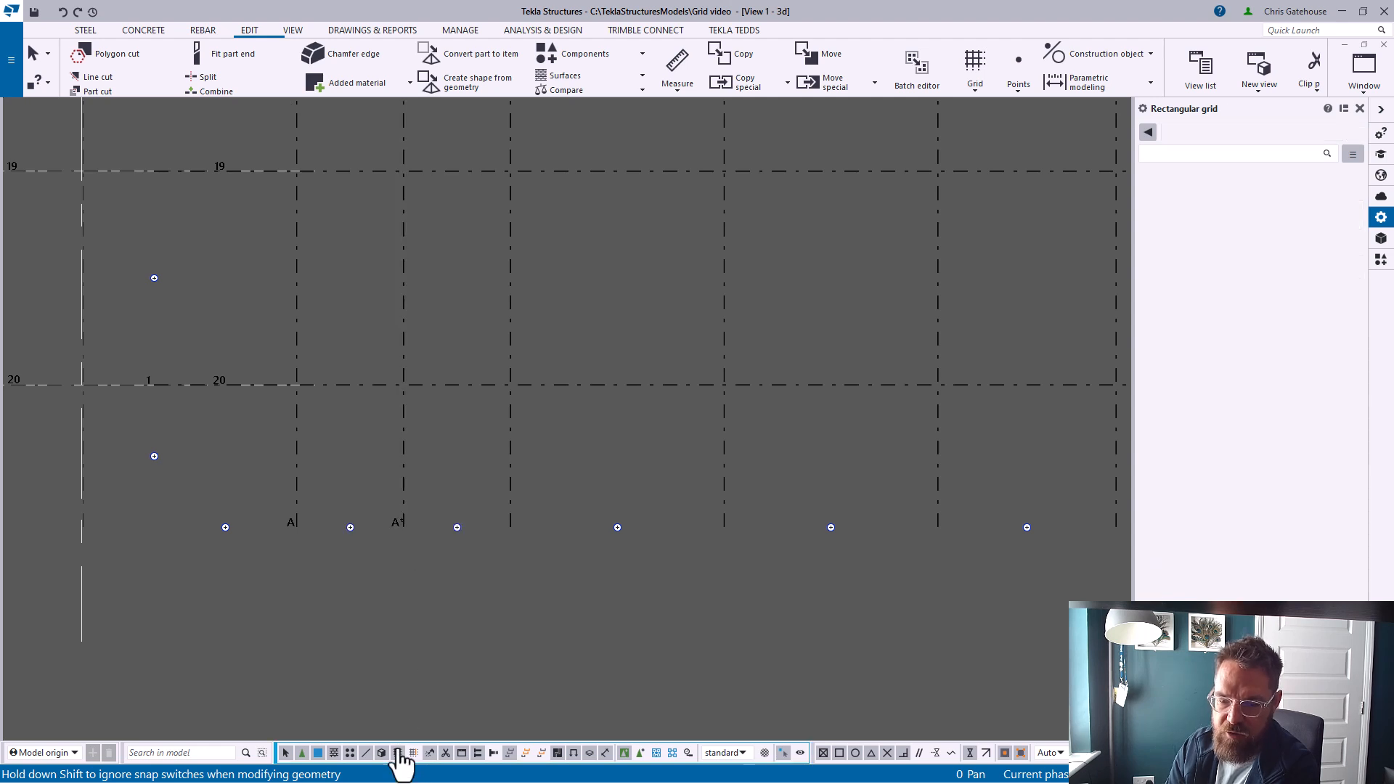
Select the new vertical gridline A* and drag it to 2000 mm from gridline A
scroll(371, 603, down, 2)
scroll(366, 574, down, 3)
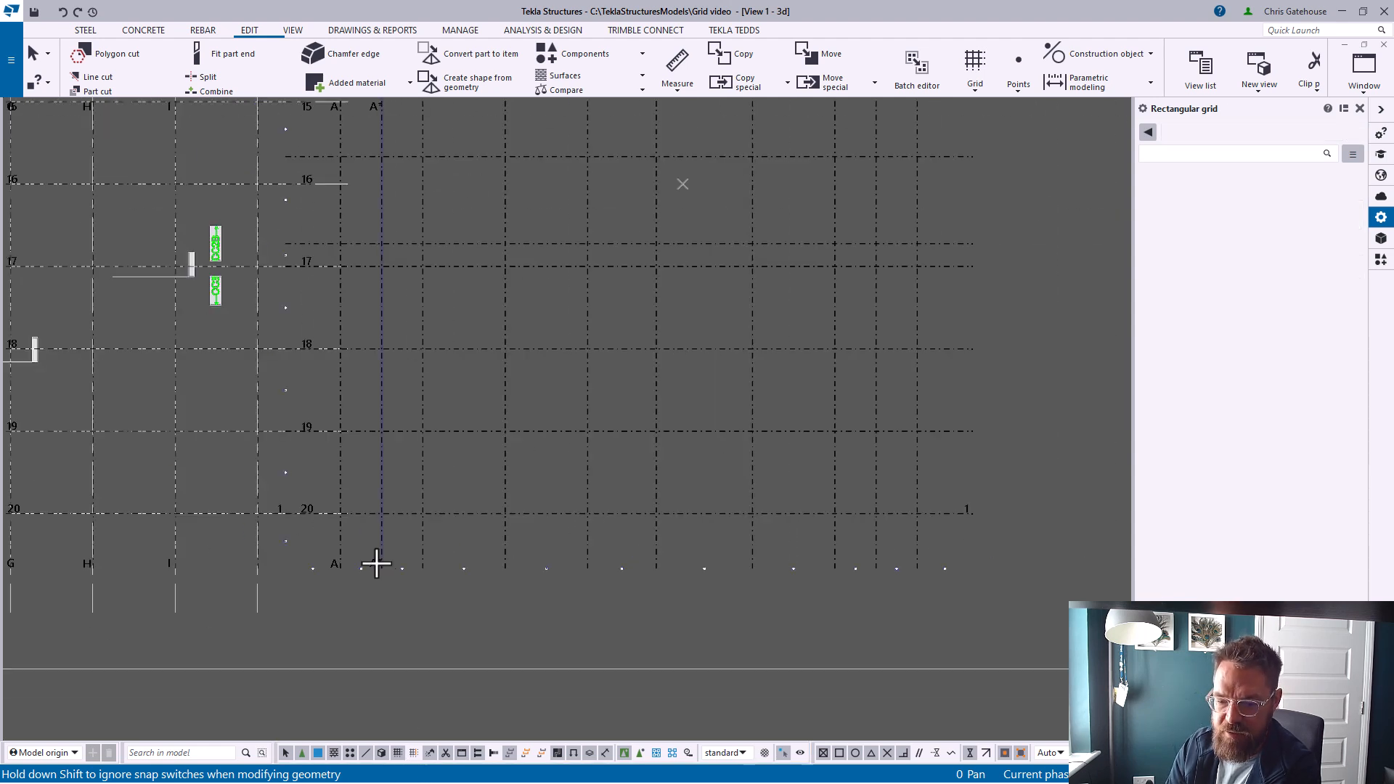
scroll(381, 574, up, 5)
click(382, 567)
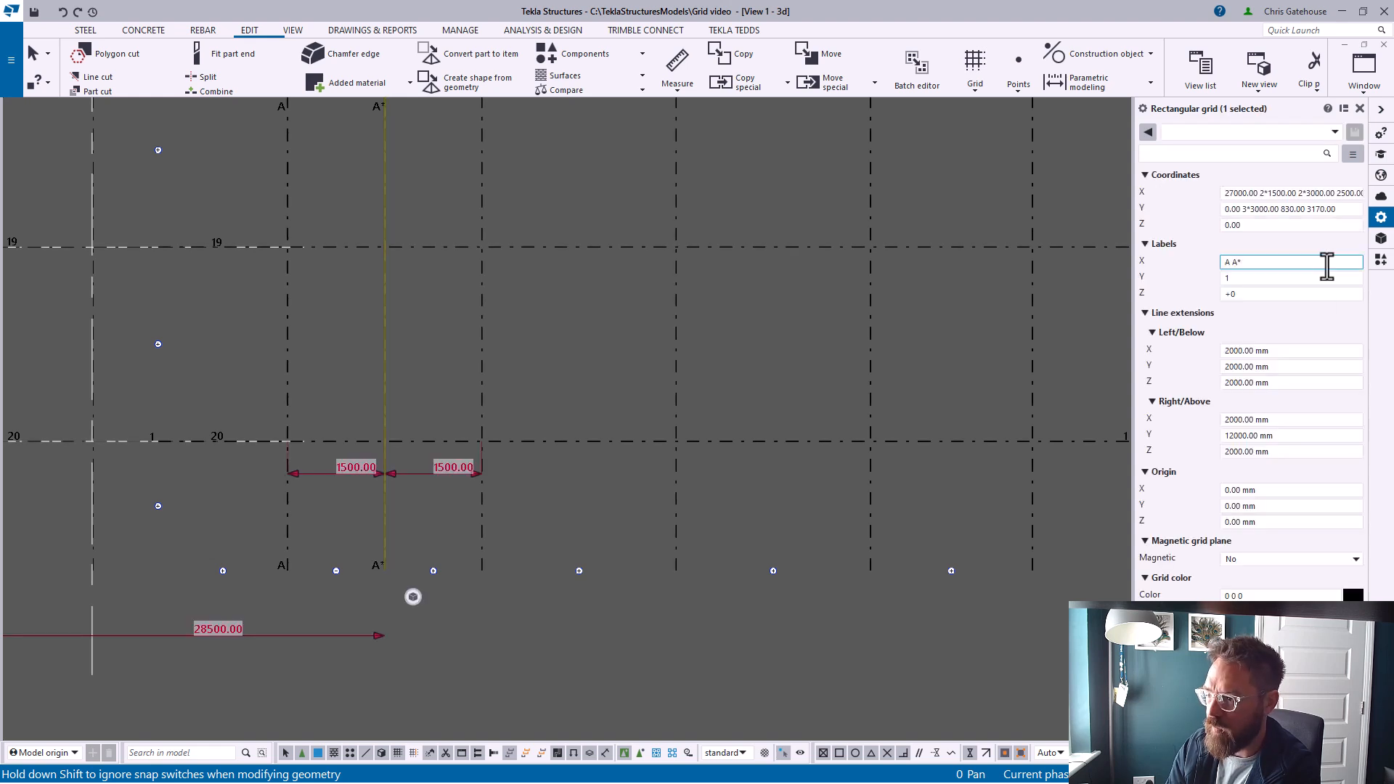
click(1233, 278)
scroll(449, 465, down, 3)
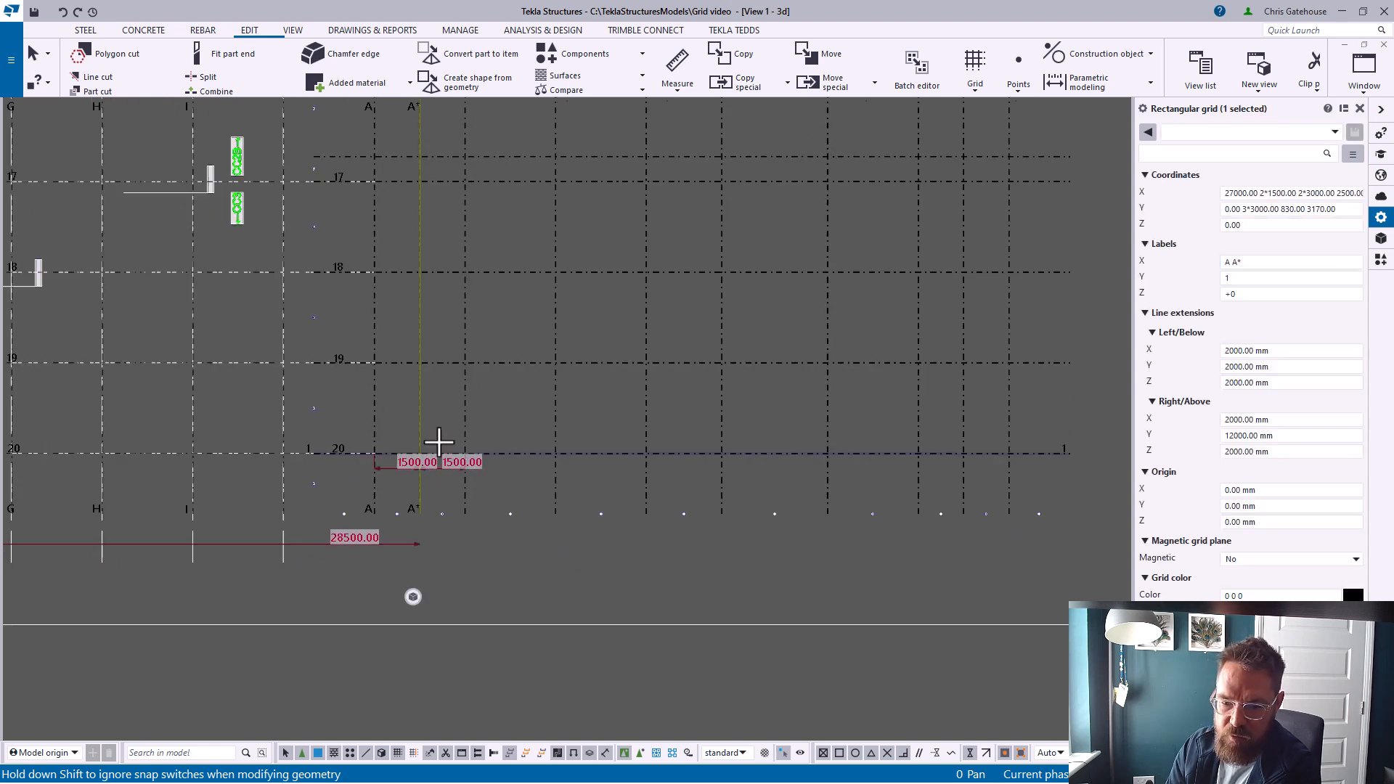
mouse_move(421, 389)
mouse_down()
mouse_move(445, 376)
mouse_move(411, 373)
mouse_up()
scroll(451, 376, up, 5)
scroll(419, 374, down, 3)
scroll(419, 373, down, 5)
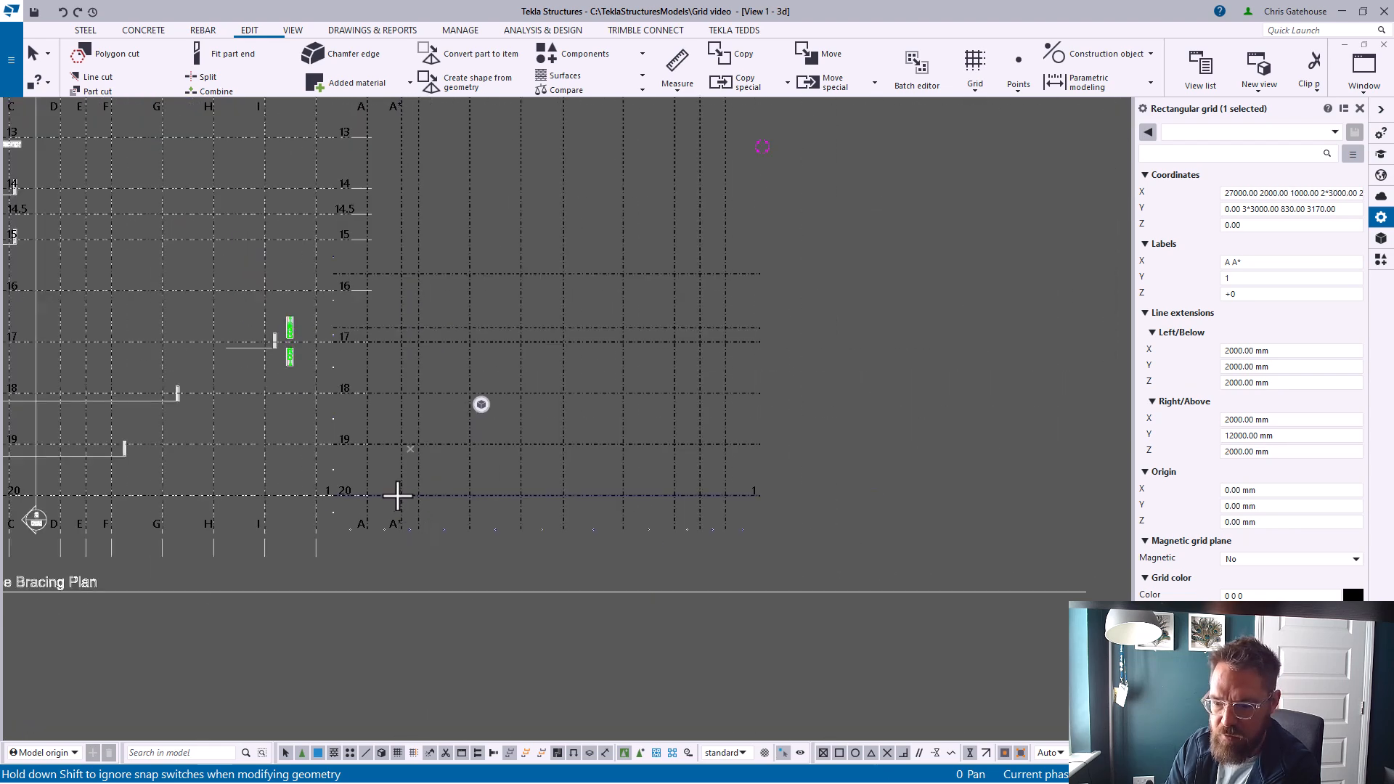
Drag the intermediate horizontal gridline onto the drawing's gridline 17, then deselect the grid
middle_drag(545, 342, 558, 537)
scroll(387, 420, up, 3)
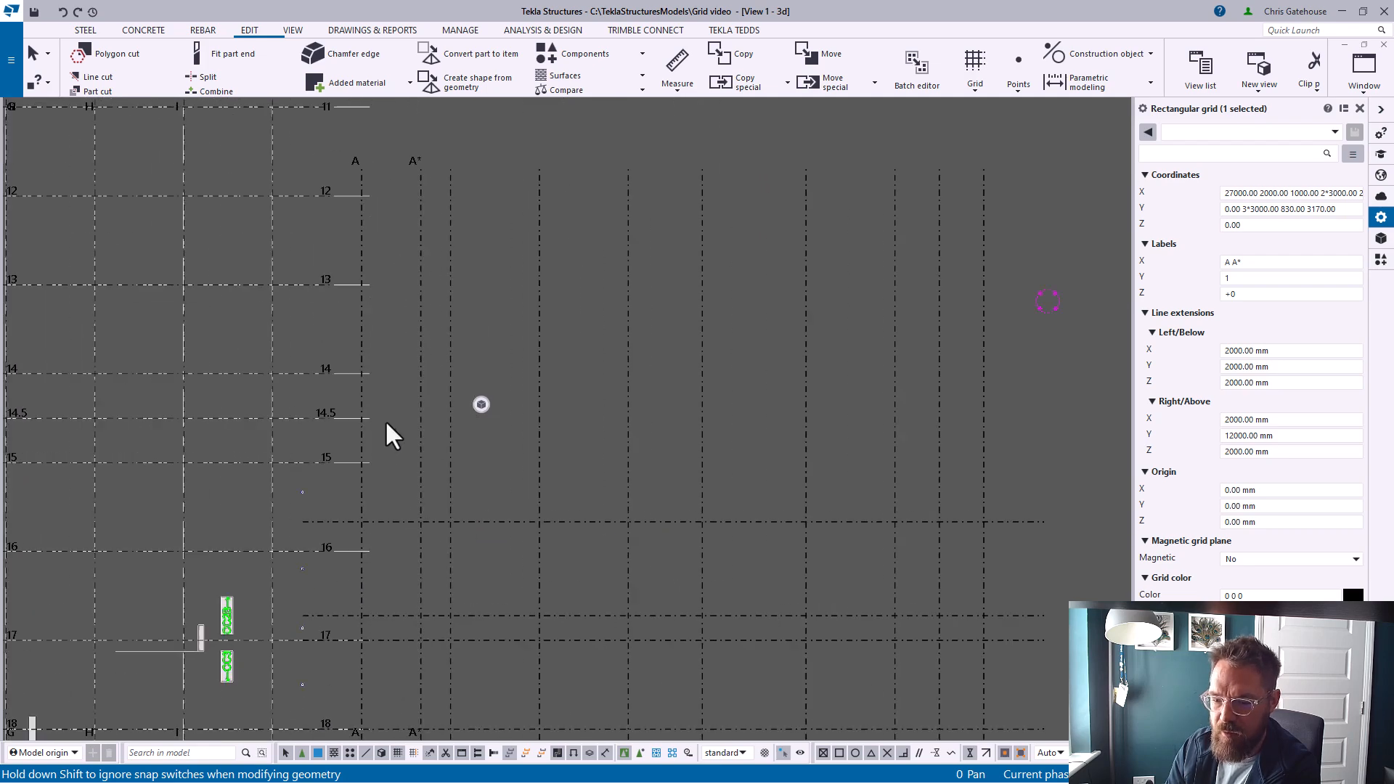
scroll(606, 321, down, 4)
scroll(234, 355, up, 3)
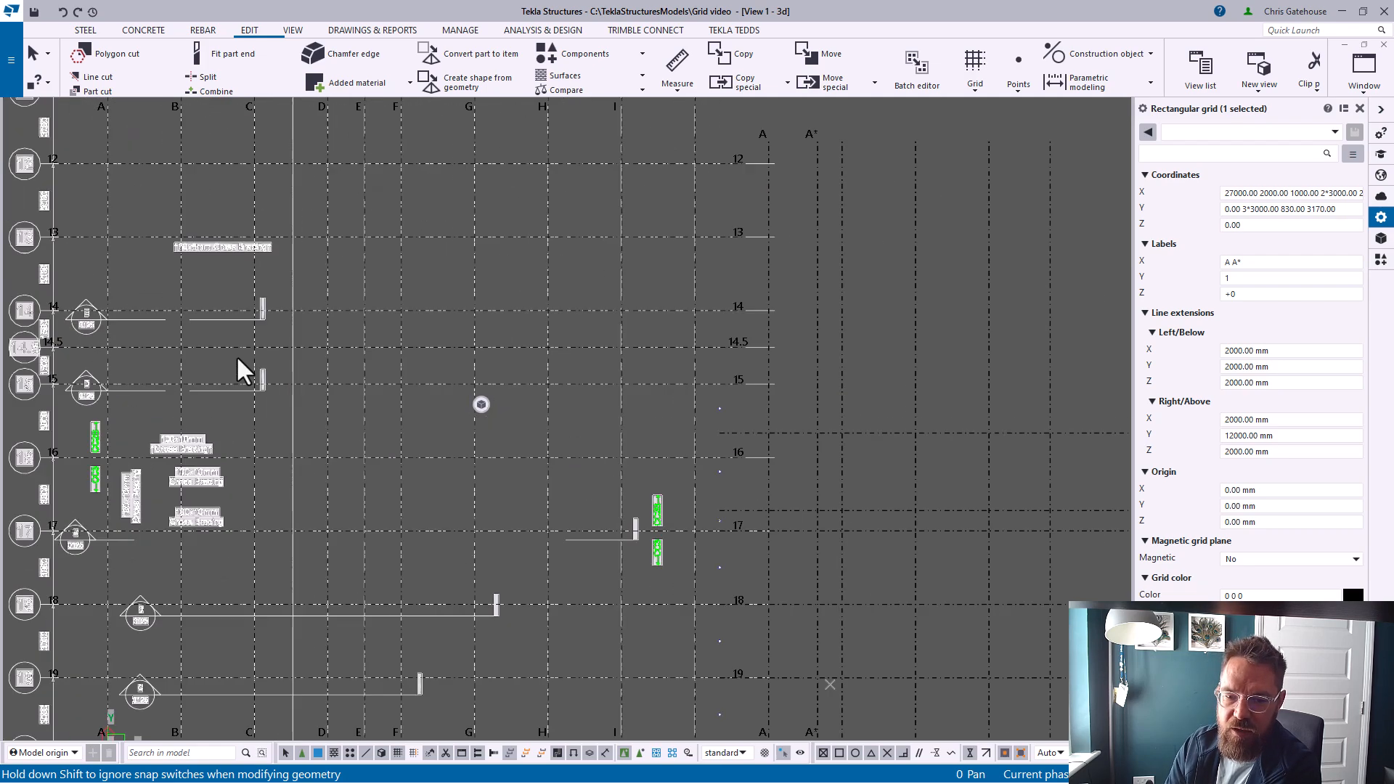
scroll(781, 578, up, 2)
middle_drag(876, 543, 529, 519)
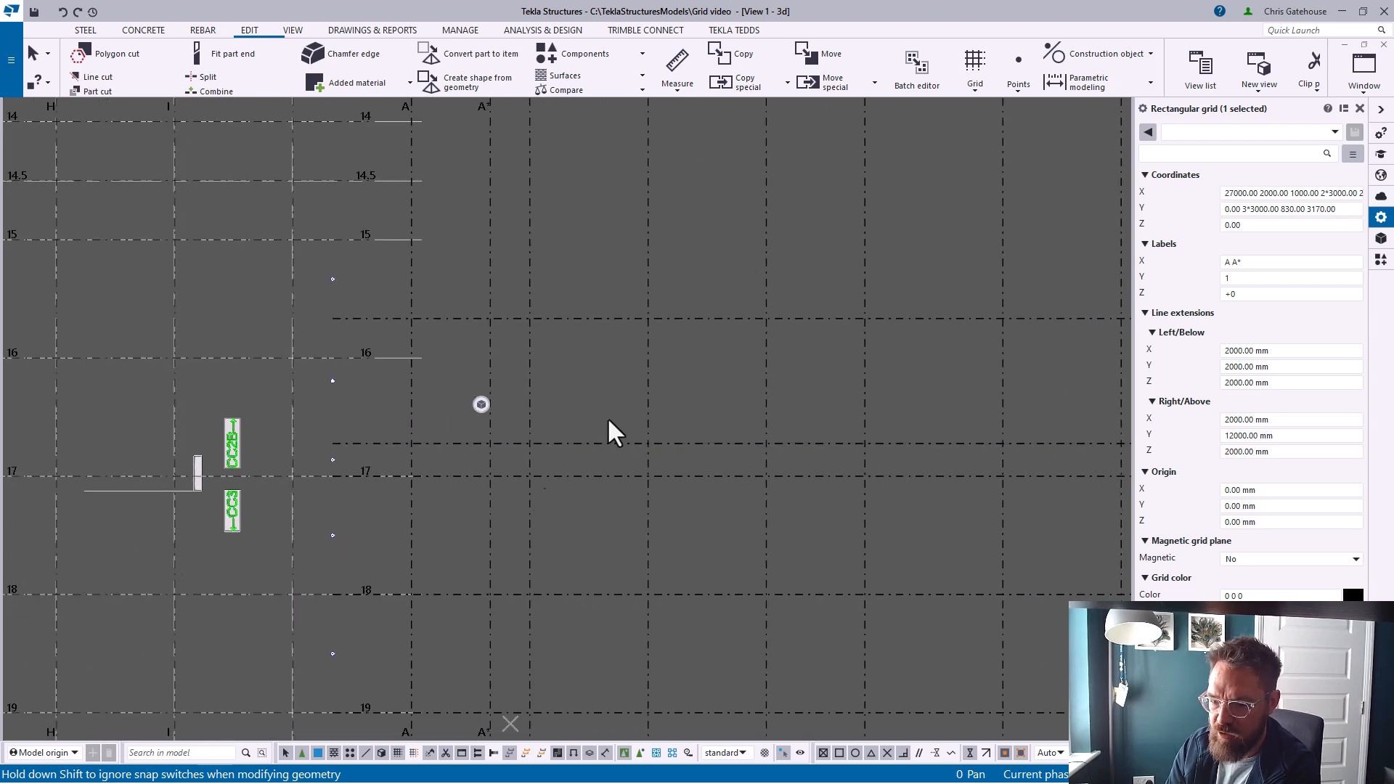
scroll(469, 443, down, 2)
scroll(438, 441, up, 4)
drag(421, 451, 420, 397)
drag(426, 288, 427, 287)
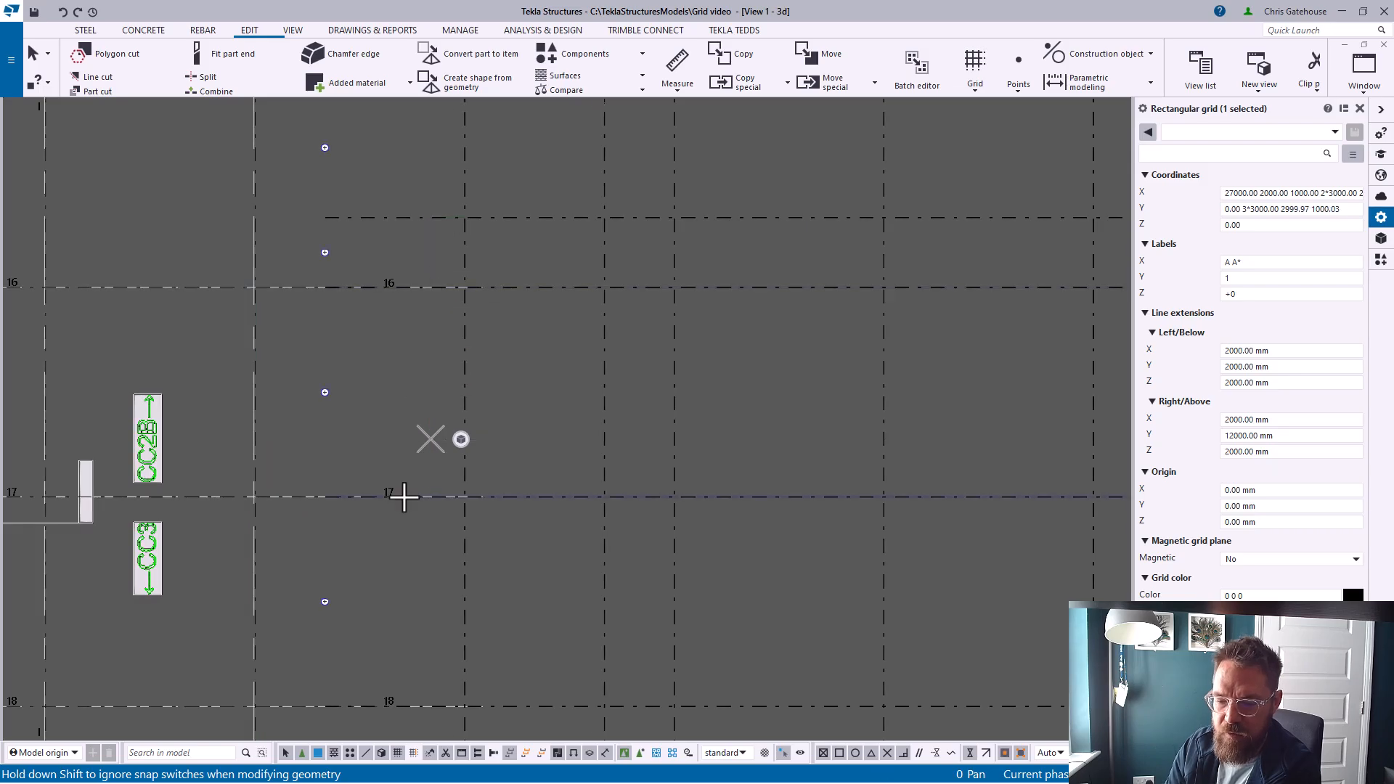
scroll(337, 409, down, 5)
click(774, 395)
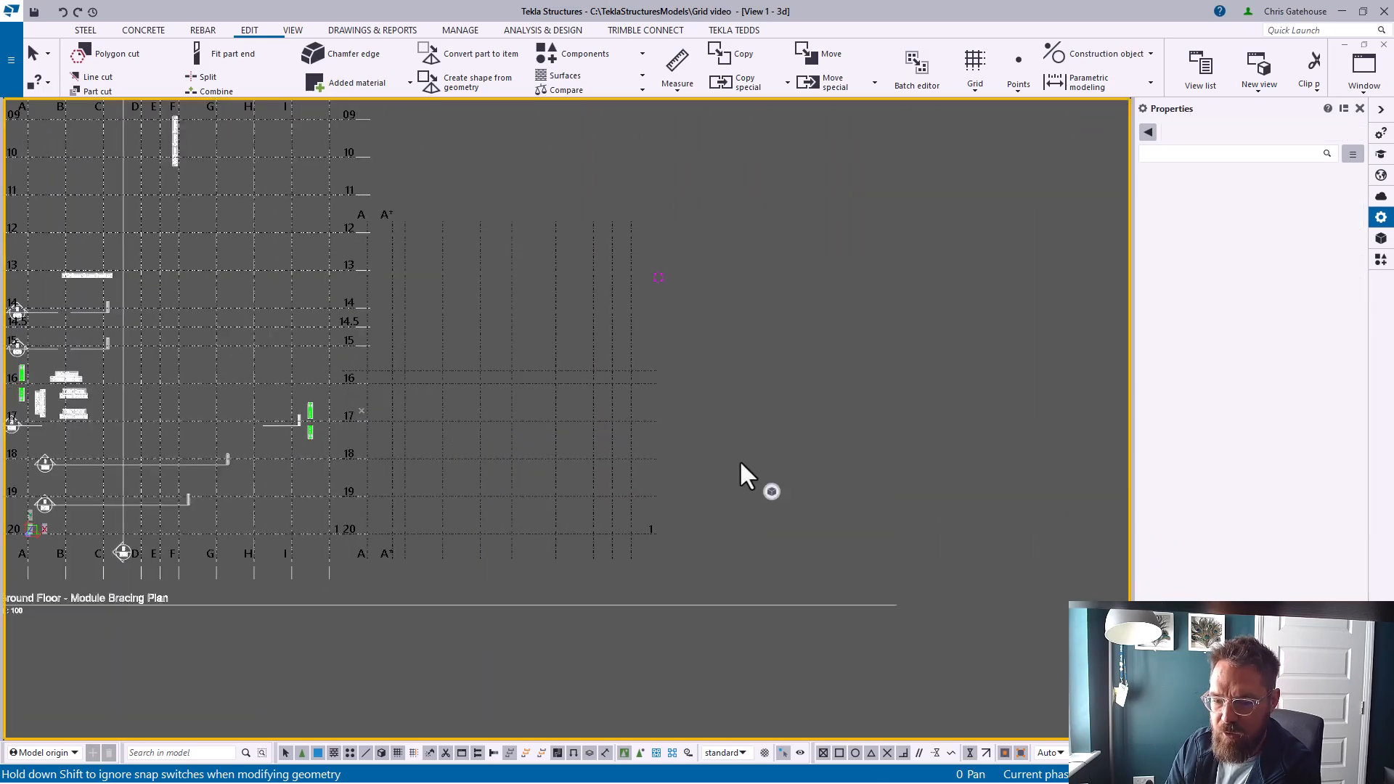
scroll(740, 460, up, 2)
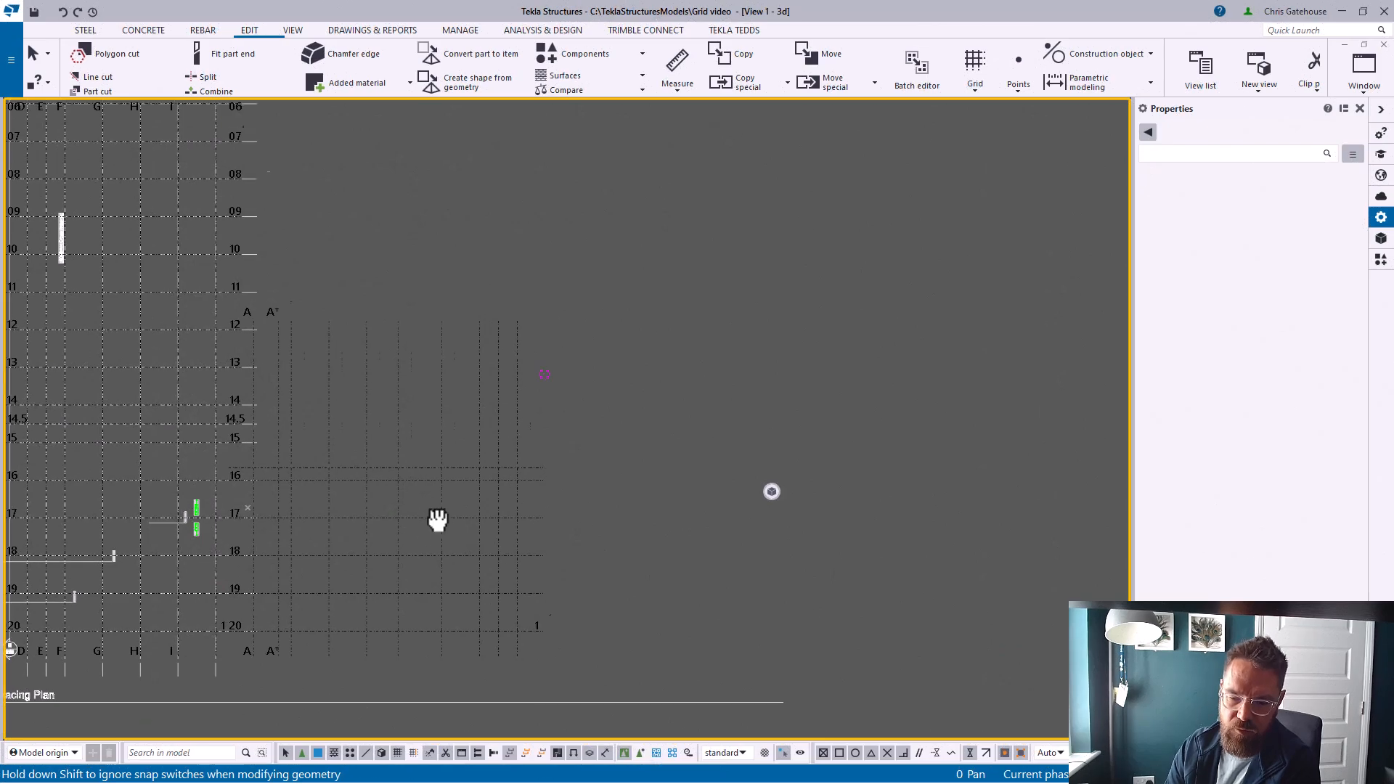
scroll(411, 454, down, 1)
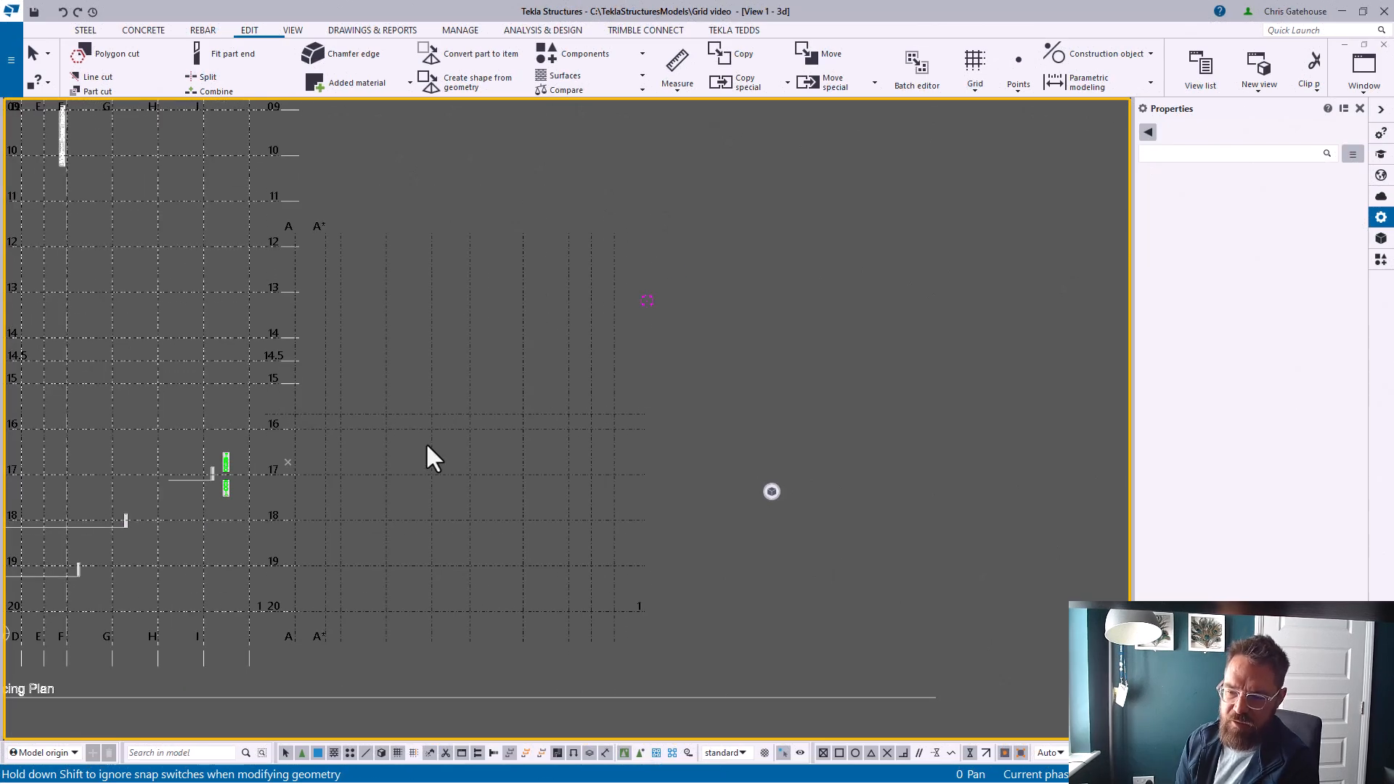